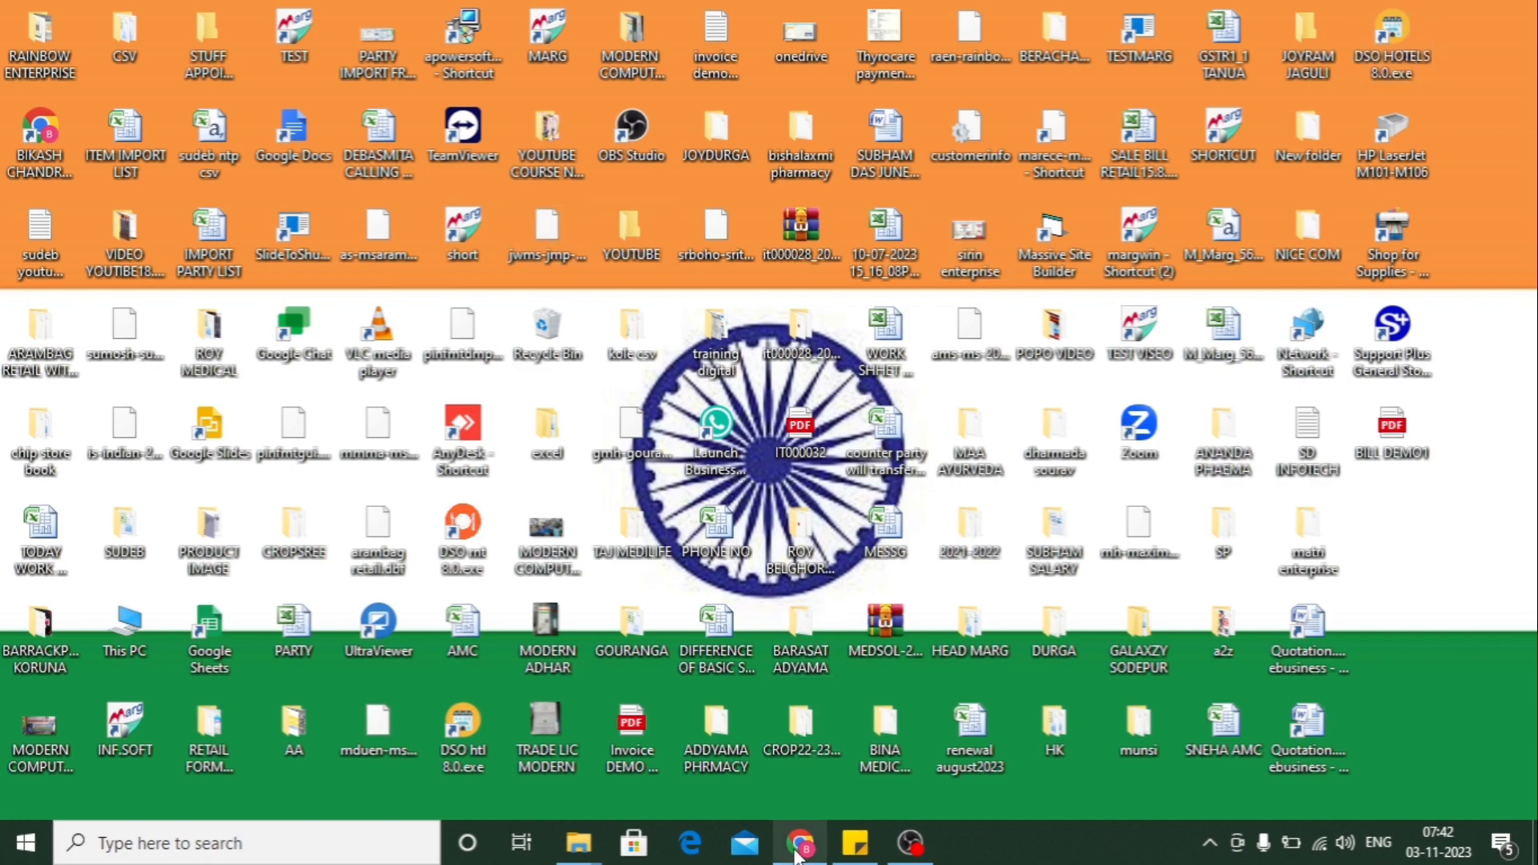
- Open margerp.com in a new Chrome tab to reach the Marg ERP 9+ home page
mouse_move(801, 854)
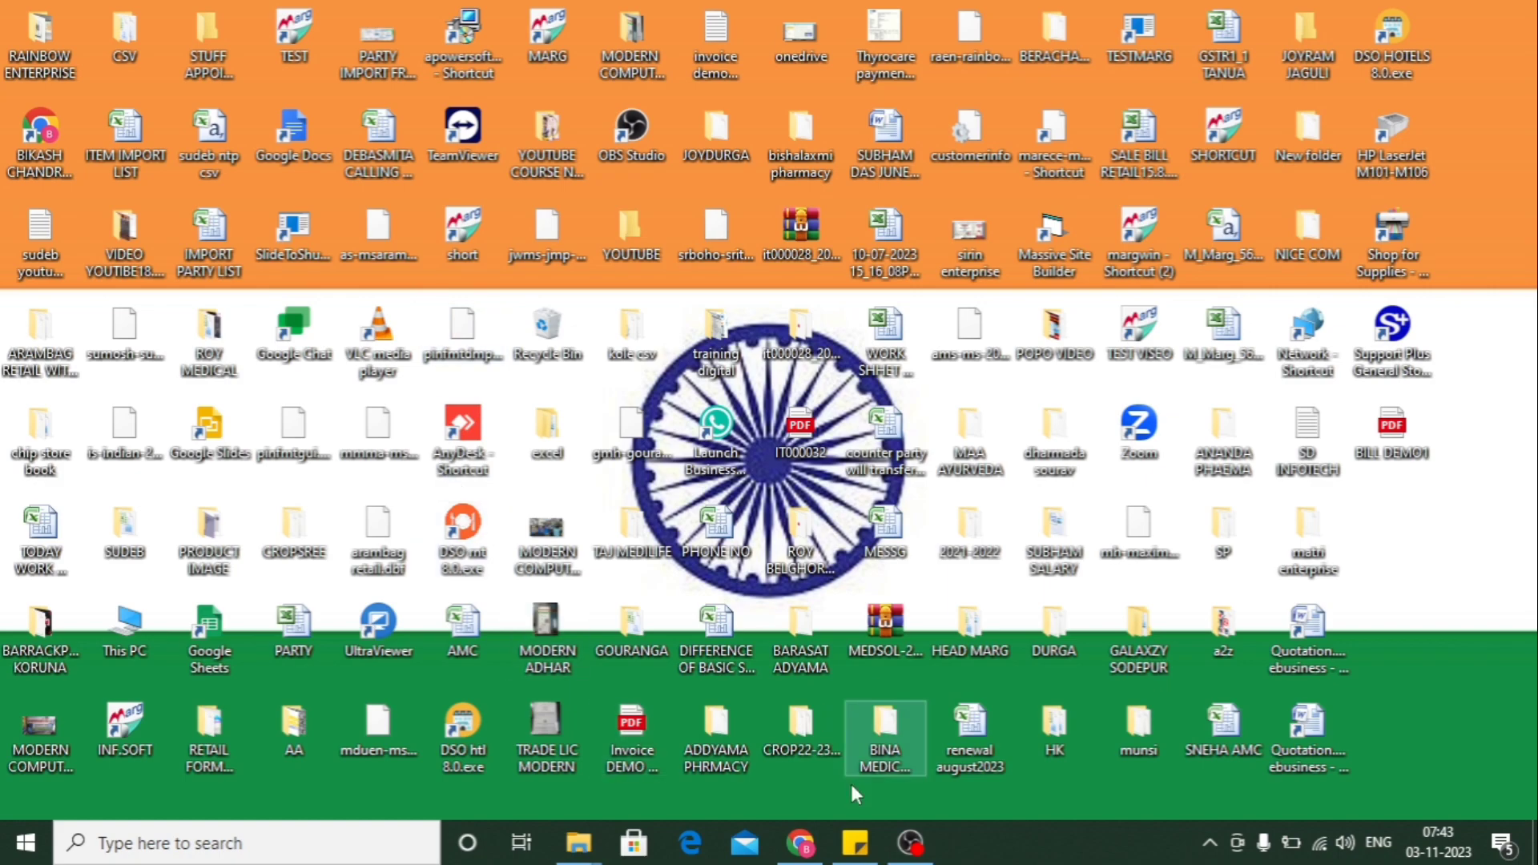
click(799, 855)
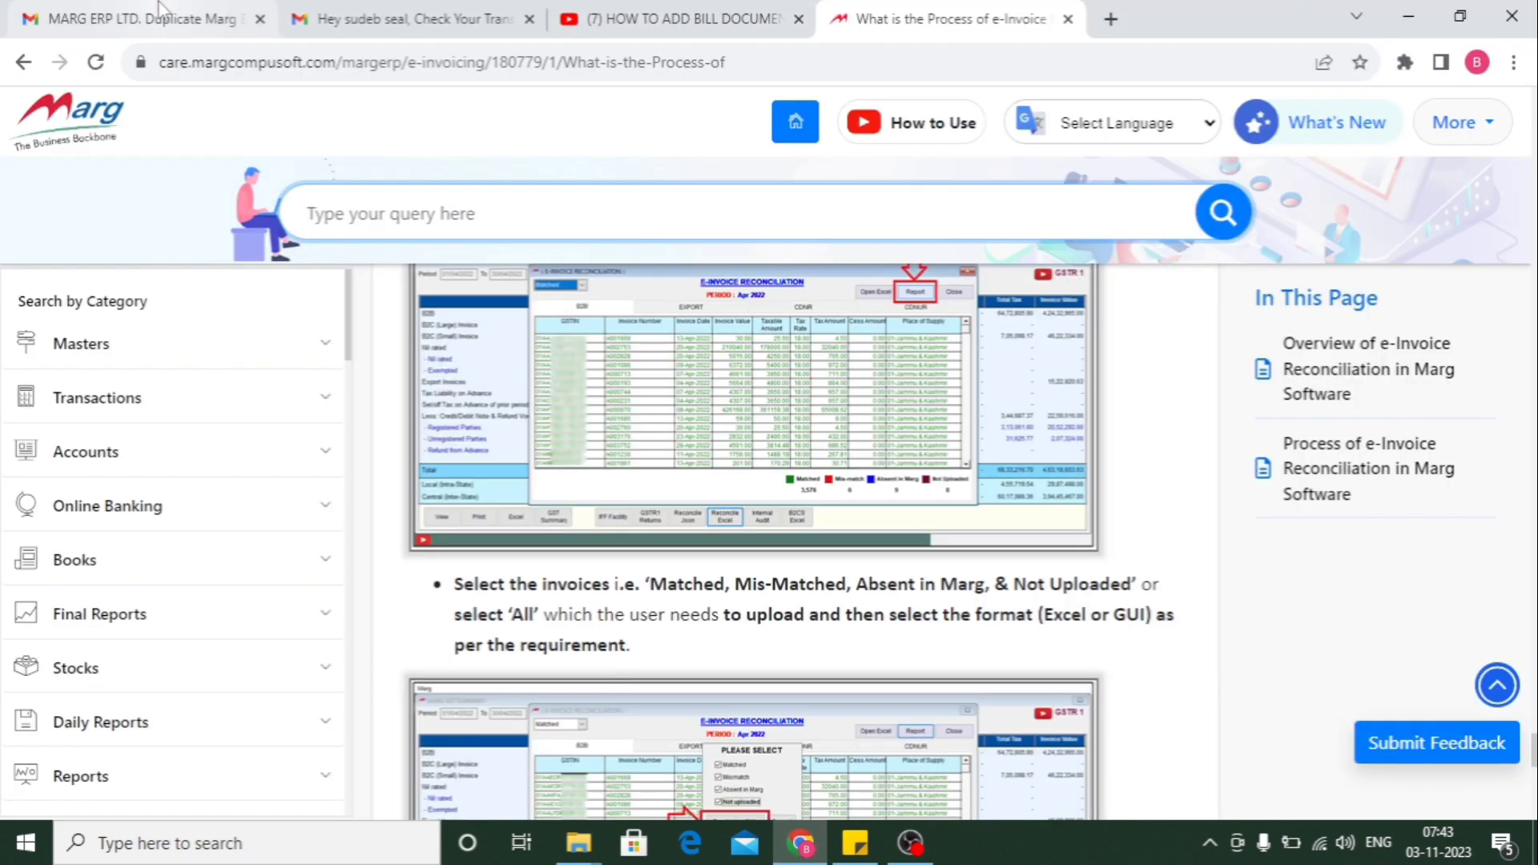
click(1111, 30)
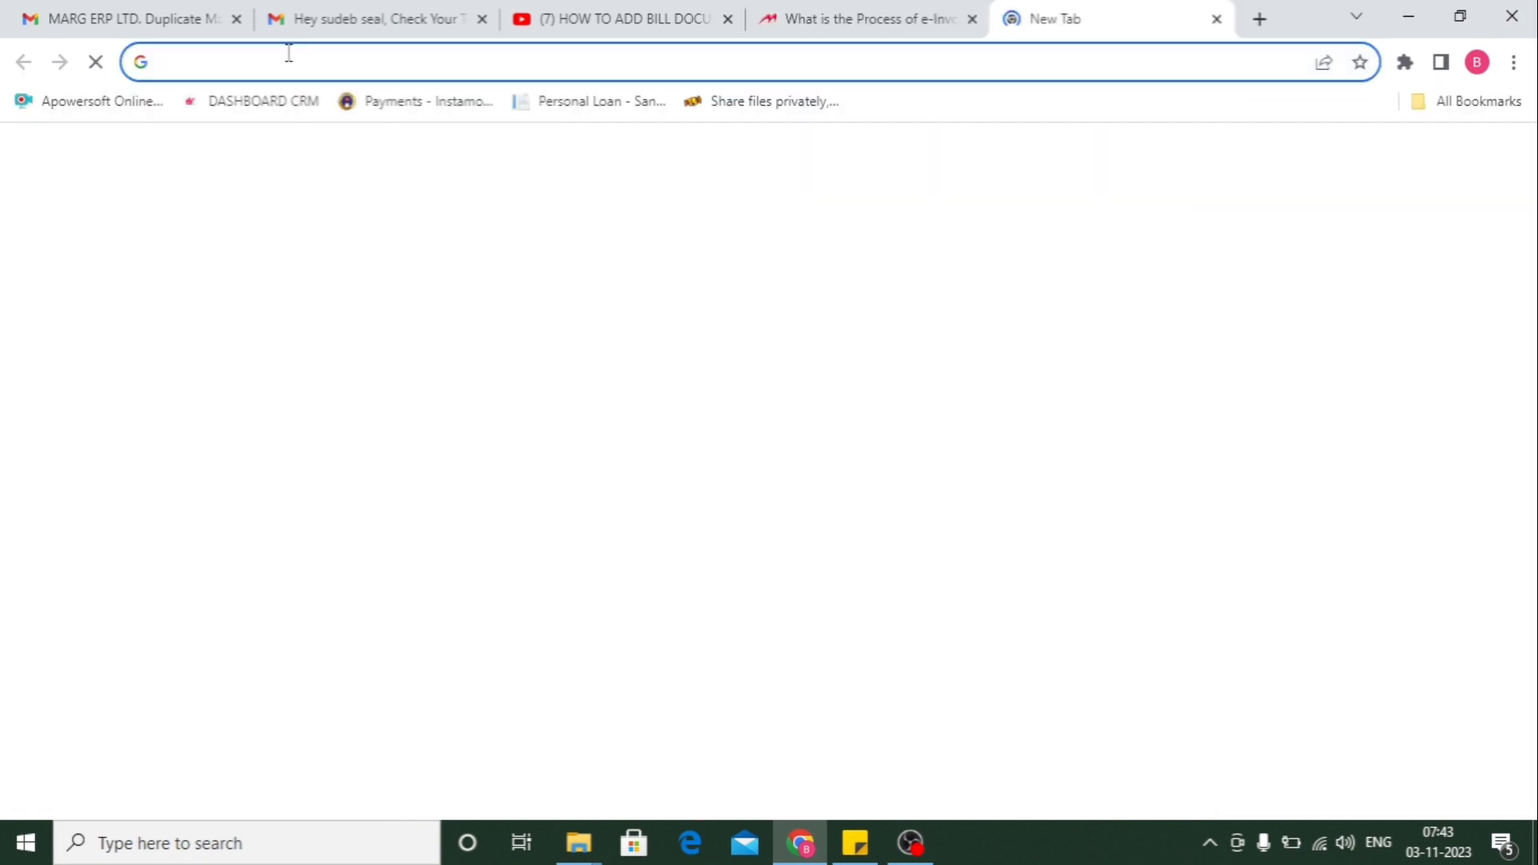
click(220, 61)
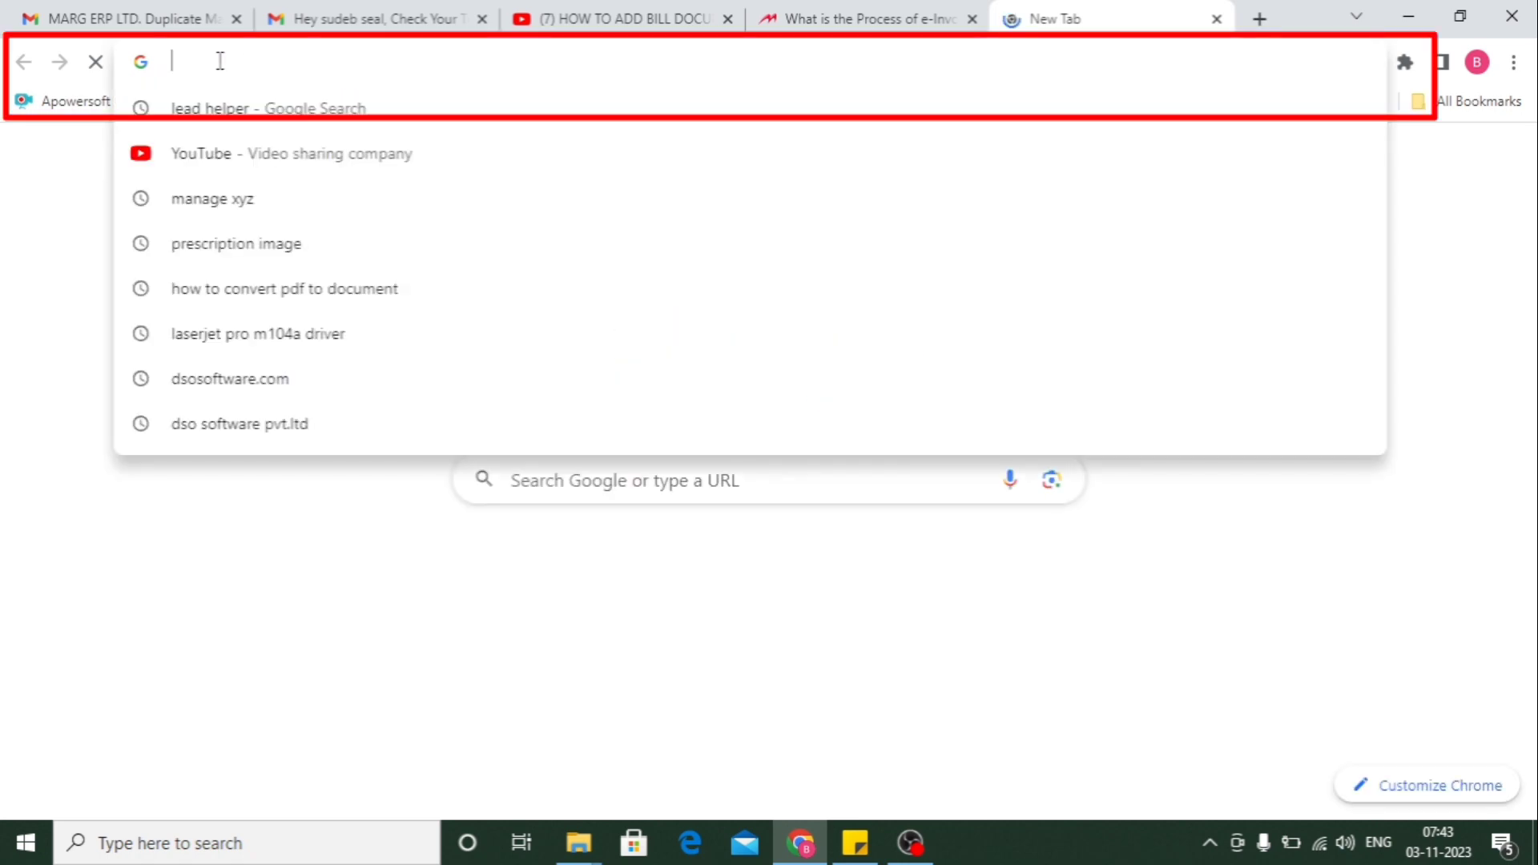
text(marge)
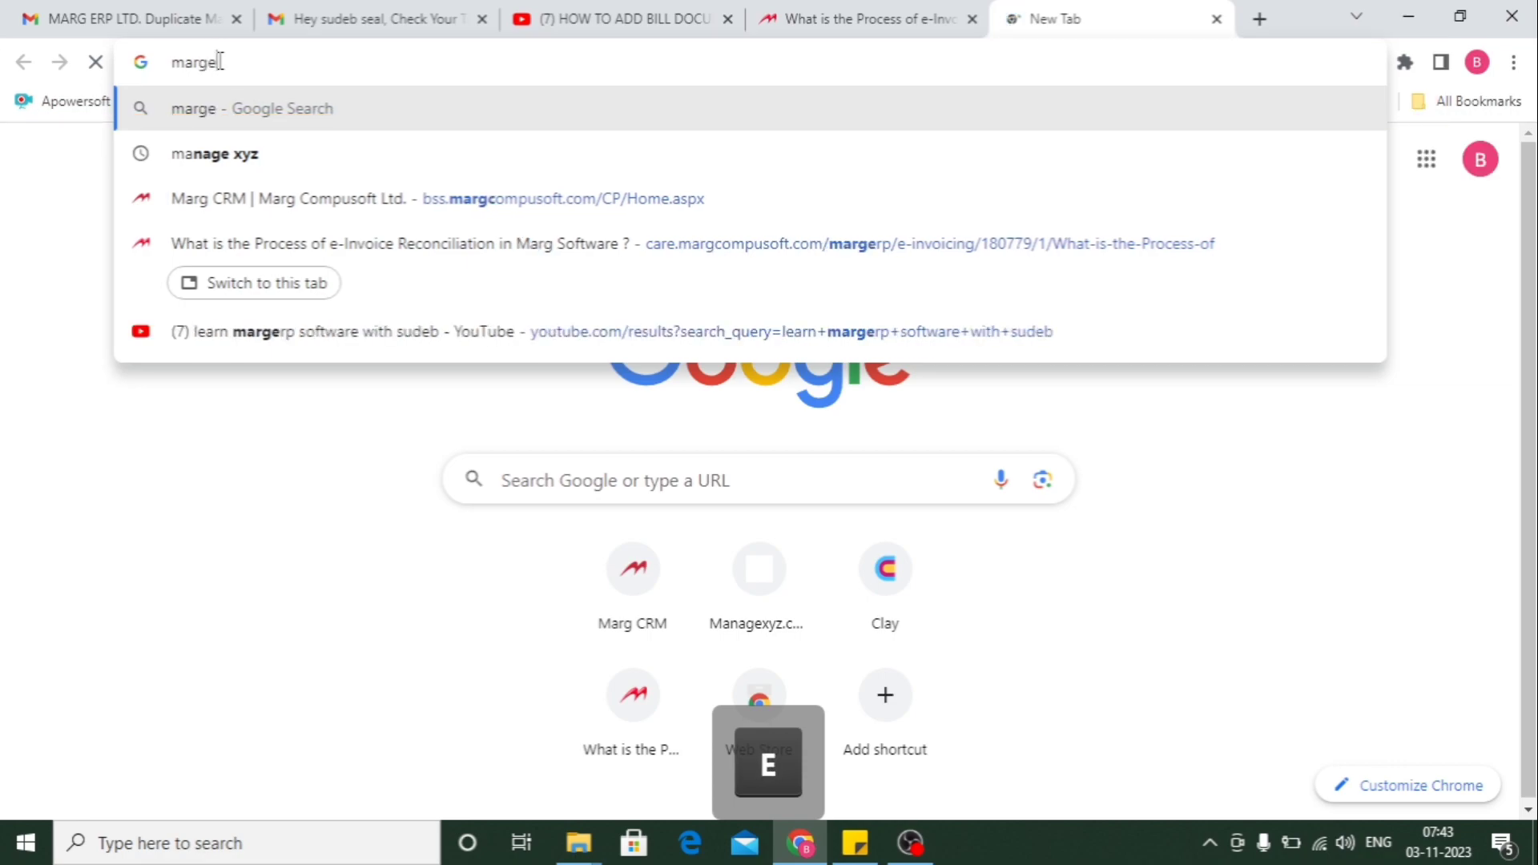
text(rp.)
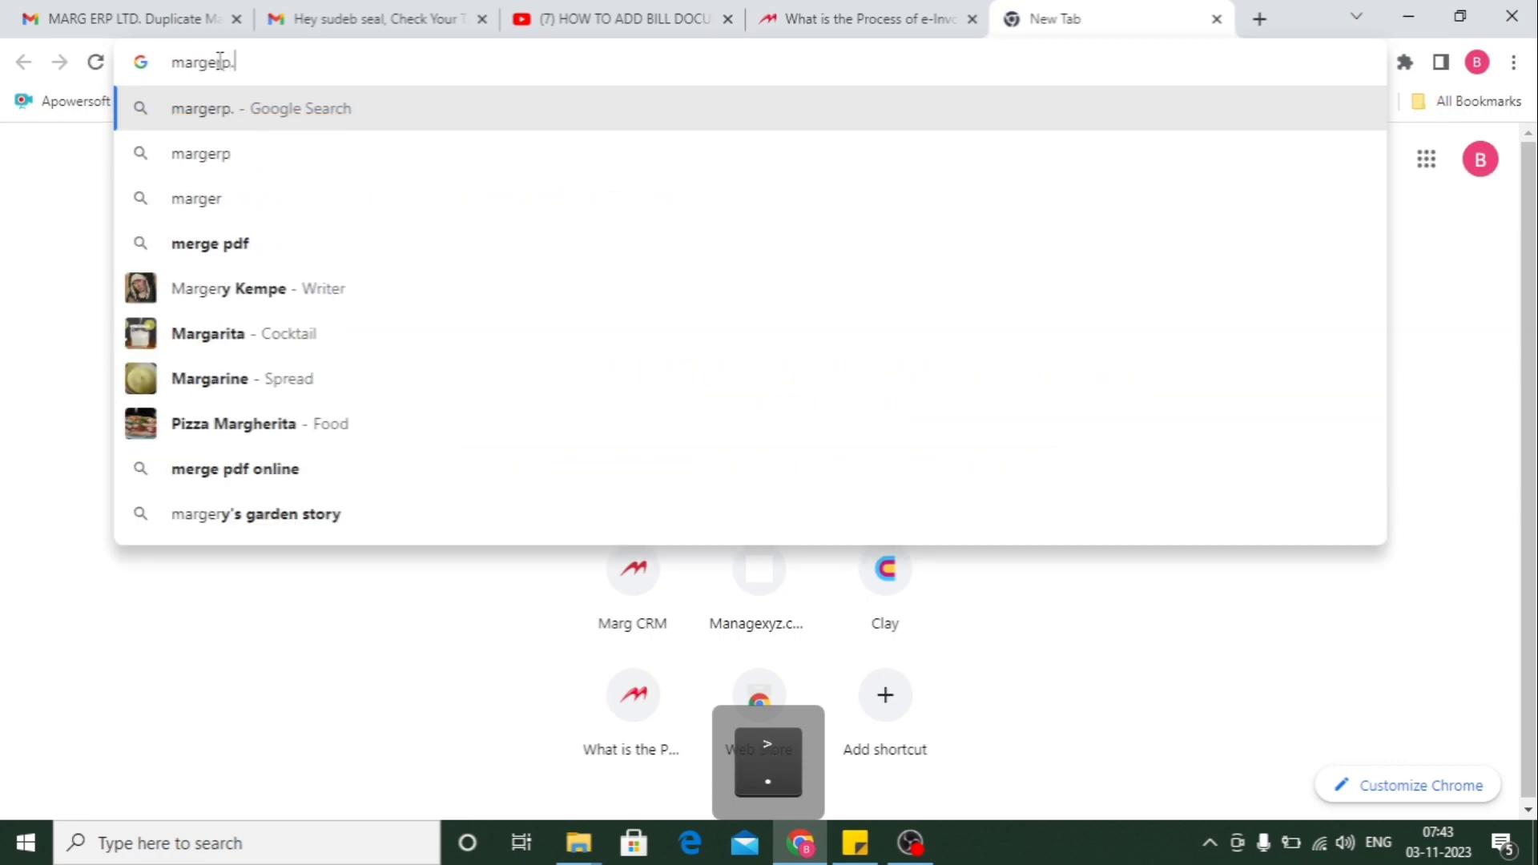
text(com)
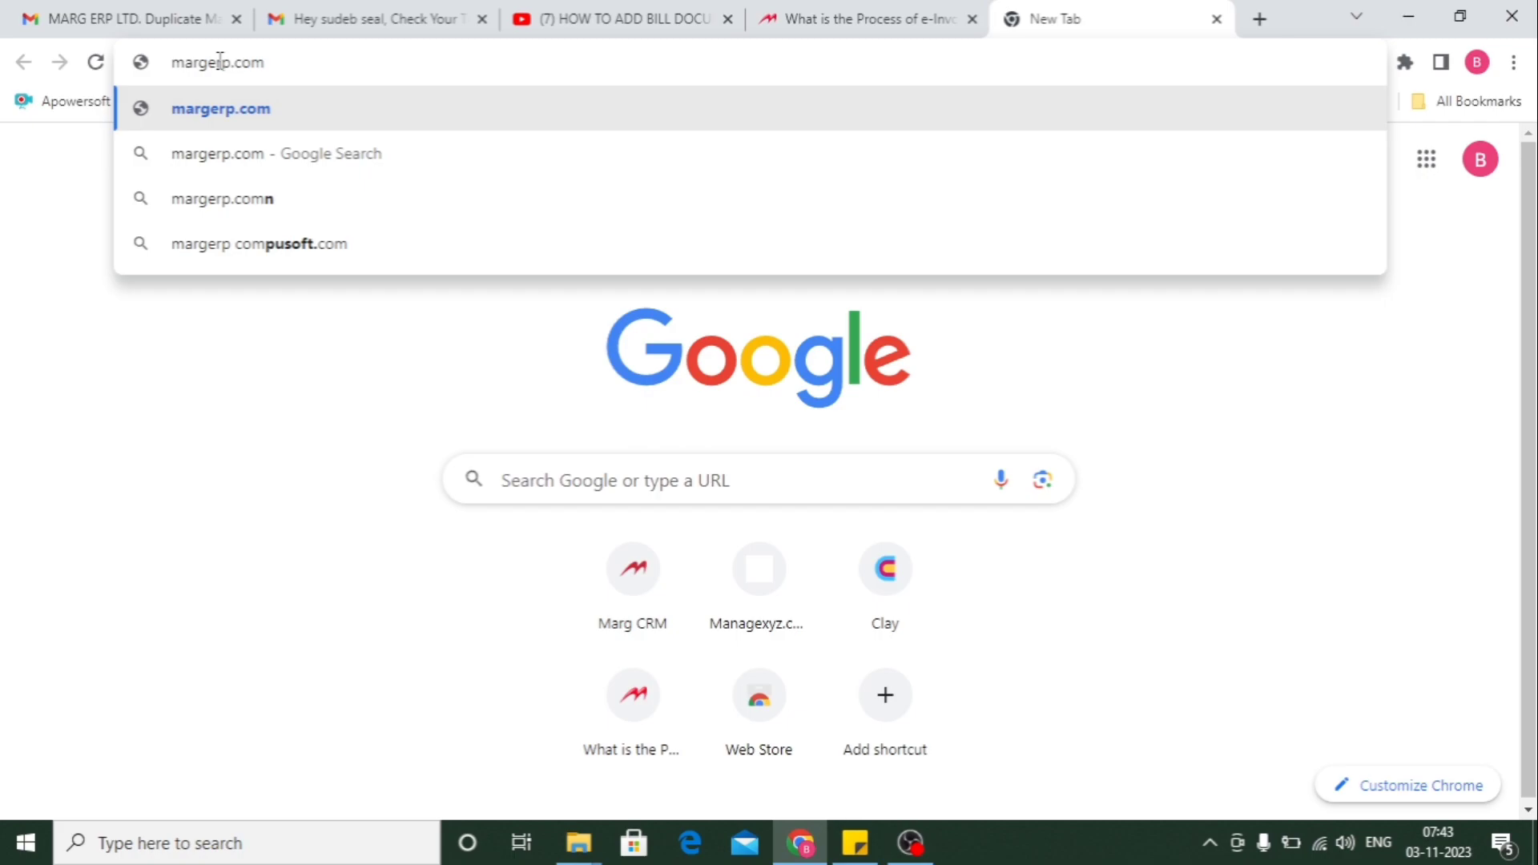
key(Return)
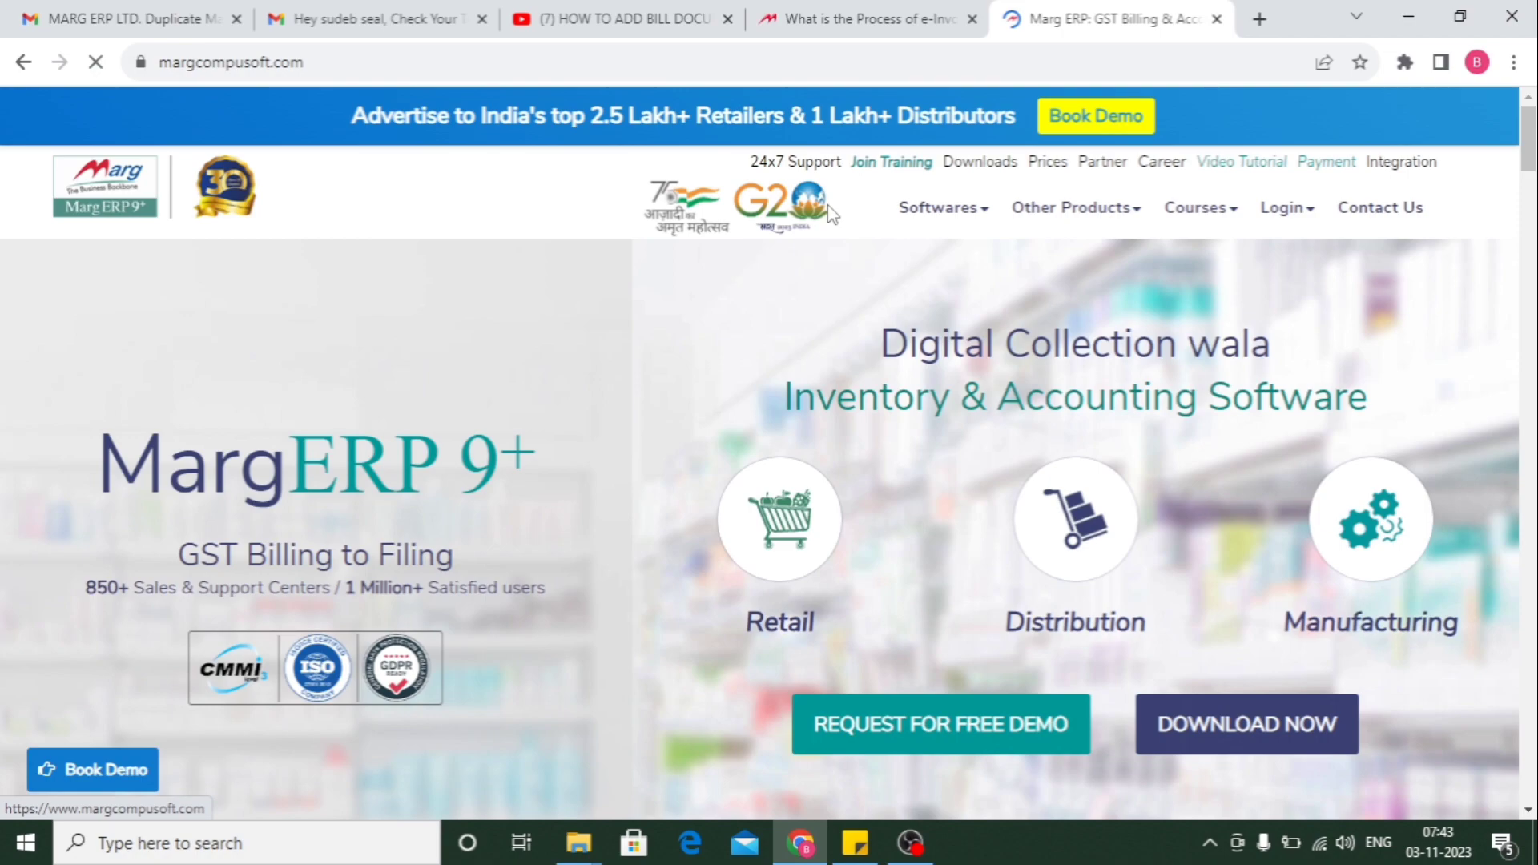
- Go to the Downloads page and choose Download now under Marg ERP
click(974, 166)
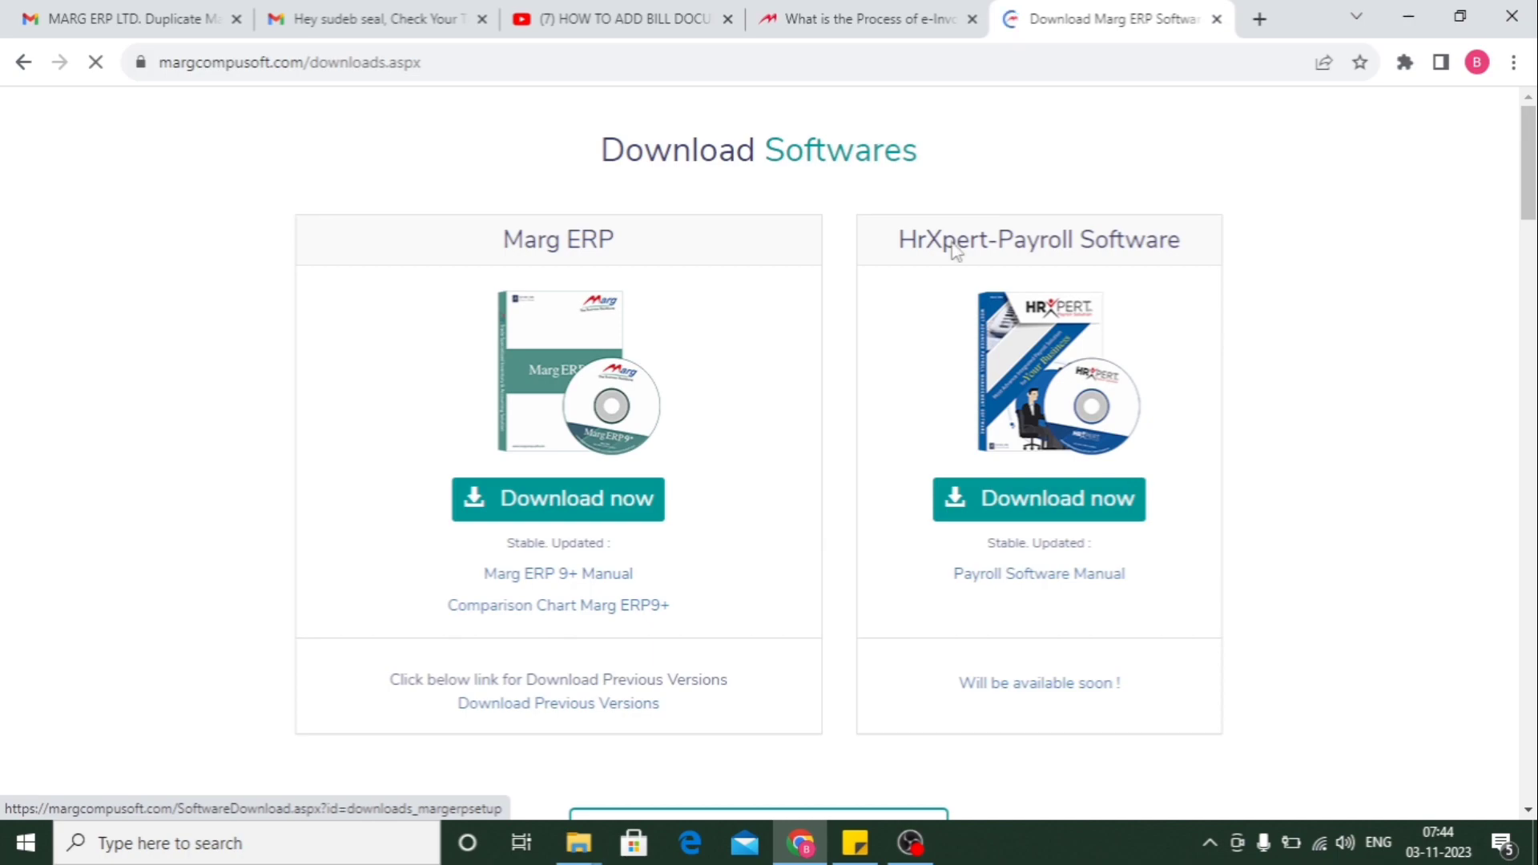
scroll(993, 241, down, 1)
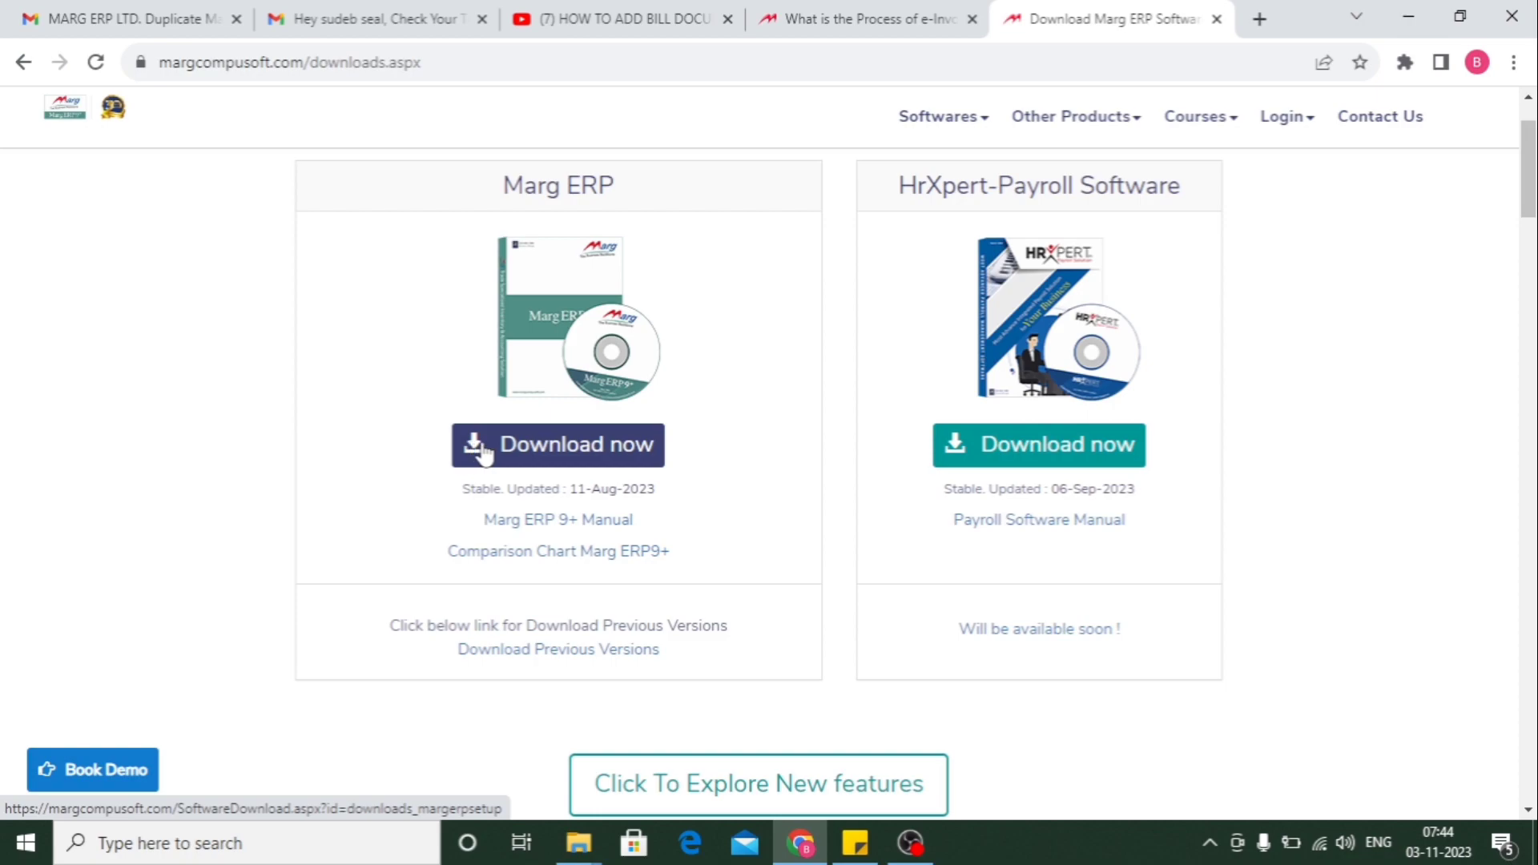
click(484, 453)
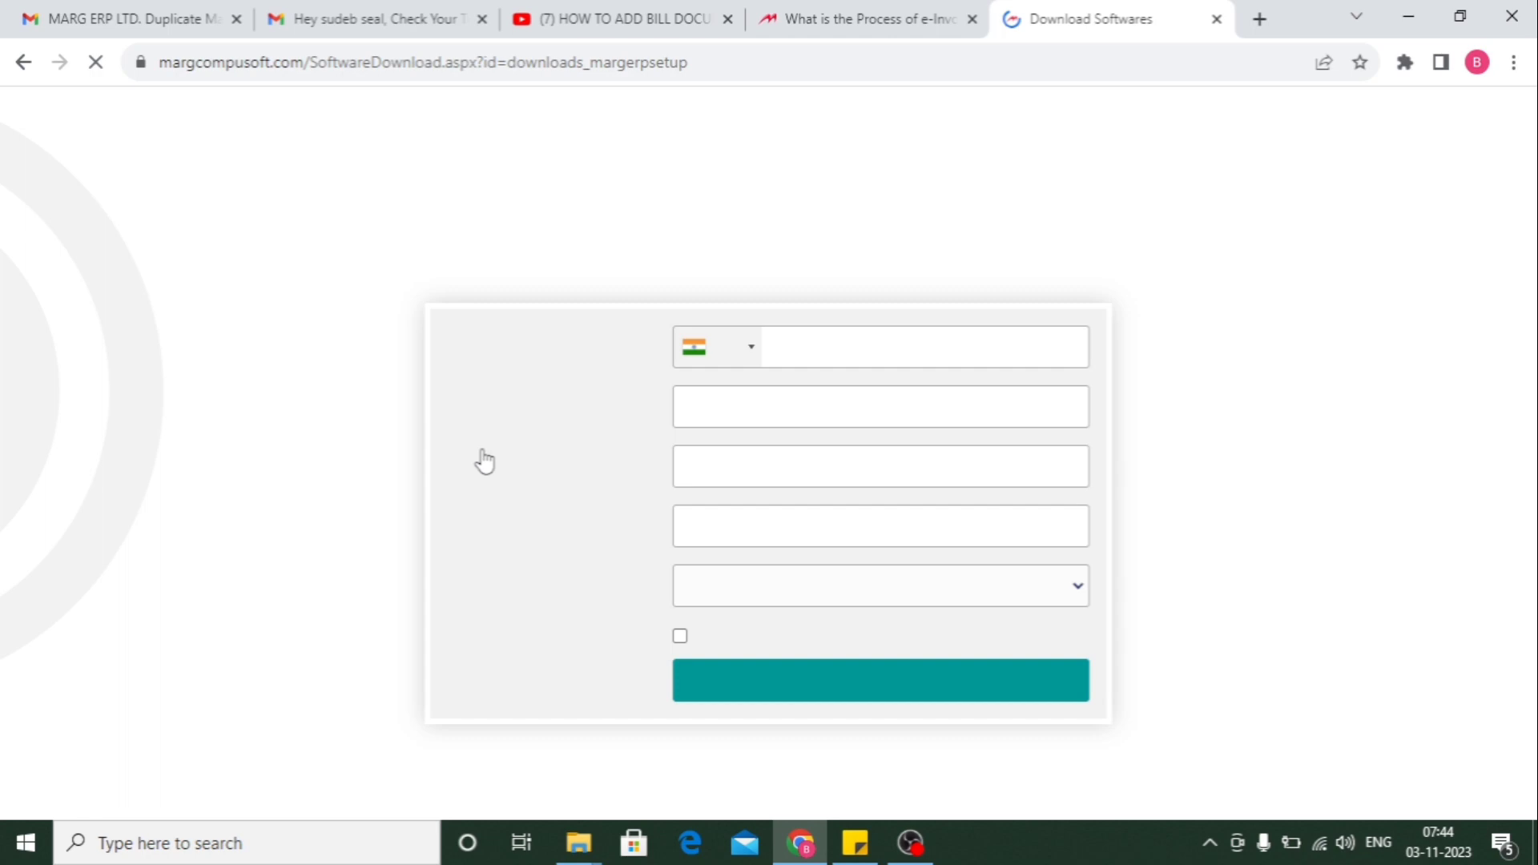
- Enter the mobile number, then fill name, e-mail and pin code from saved autofill details
click(833, 404)
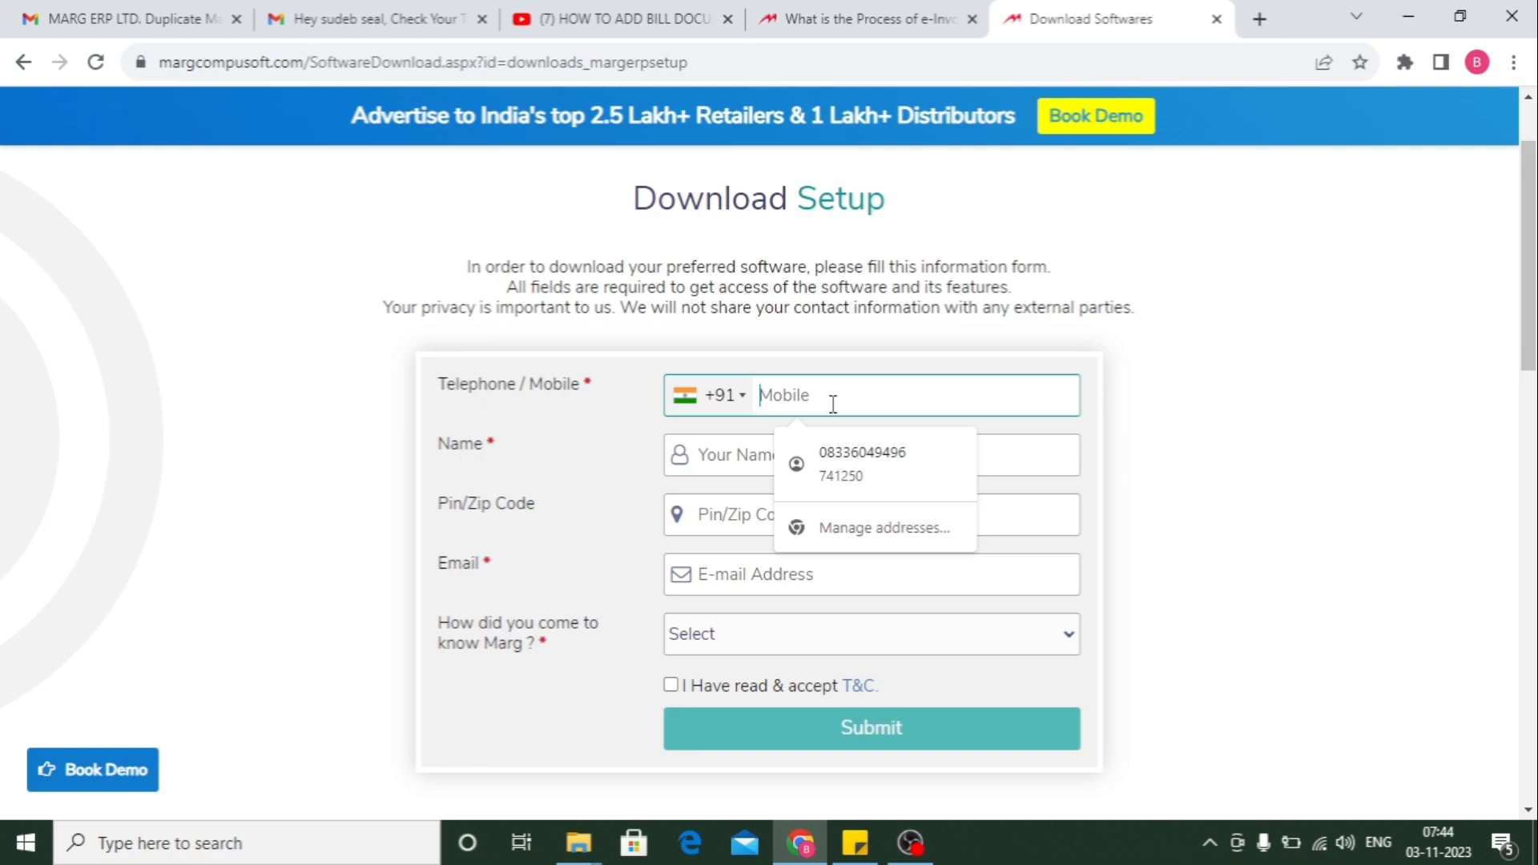
text(899306)
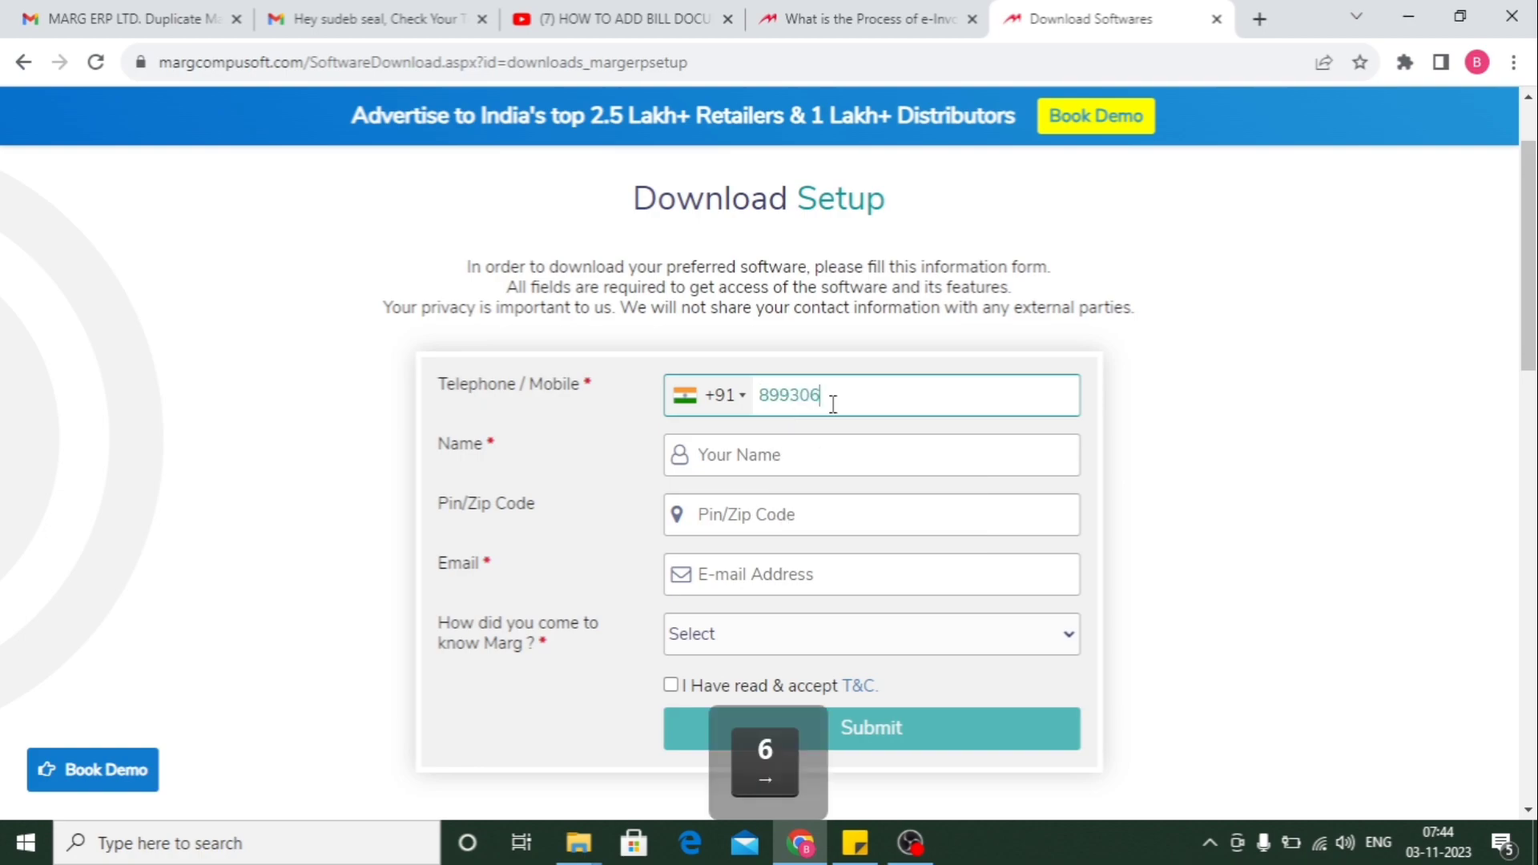
key(BackSpace)
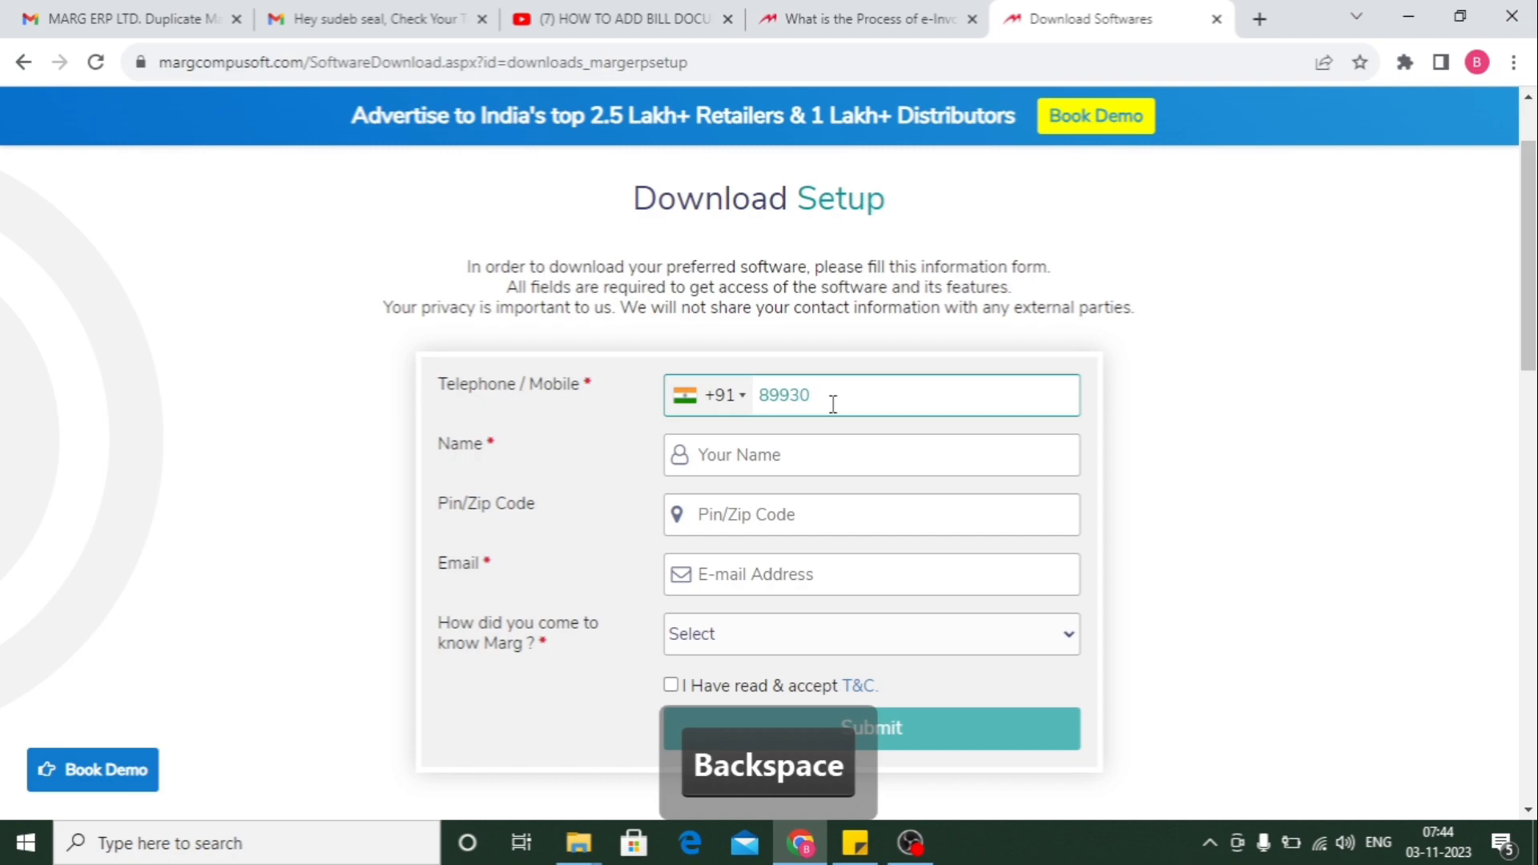
key(BackSpace)
key(BackSpace)
key(BackSpace)
key(BackSpace)
text(336049)
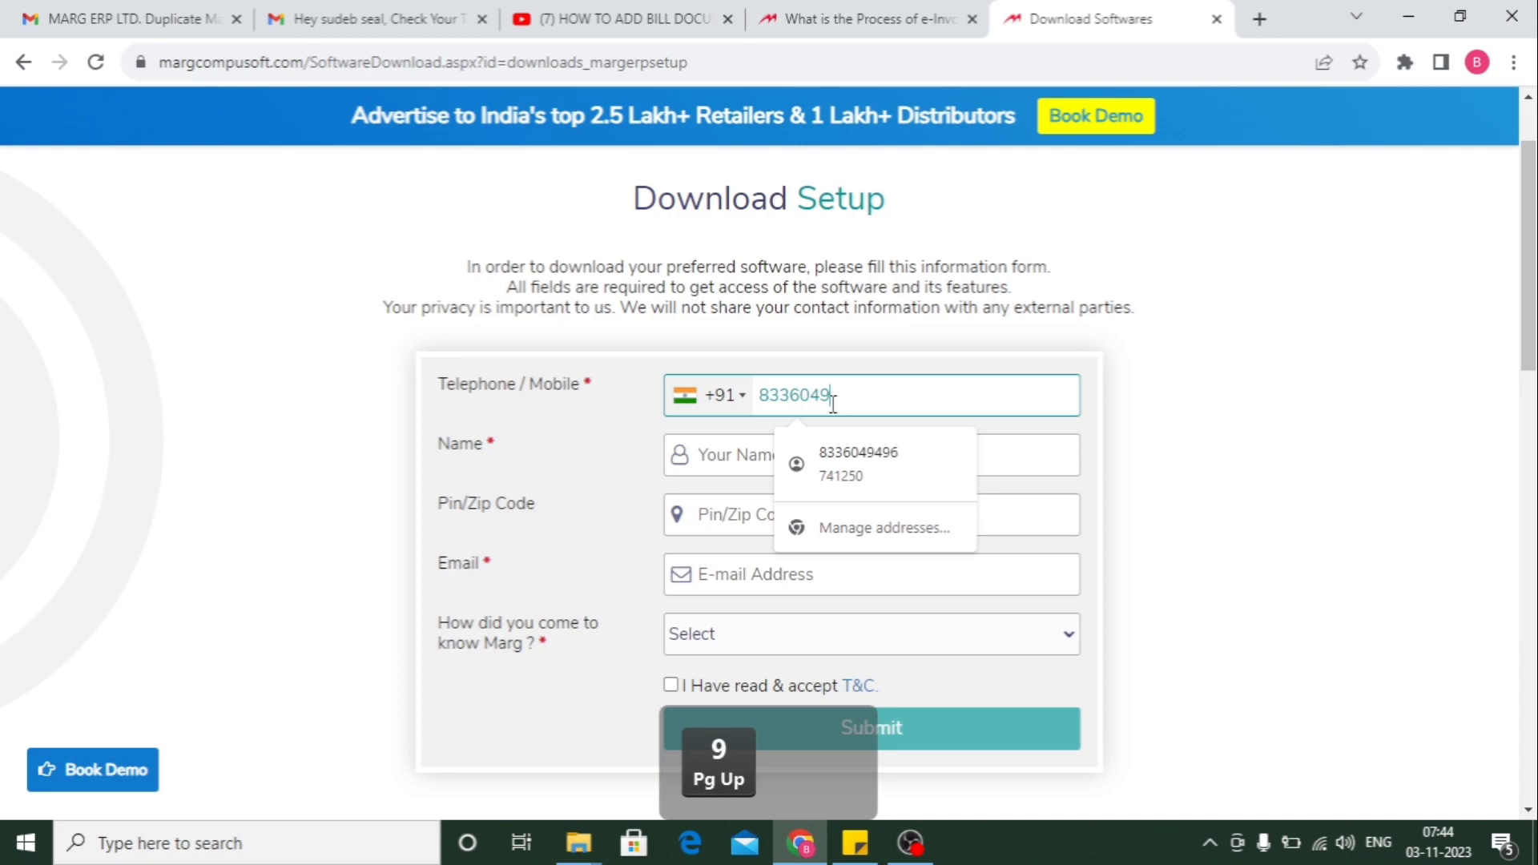
click(858, 463)
click(746, 515)
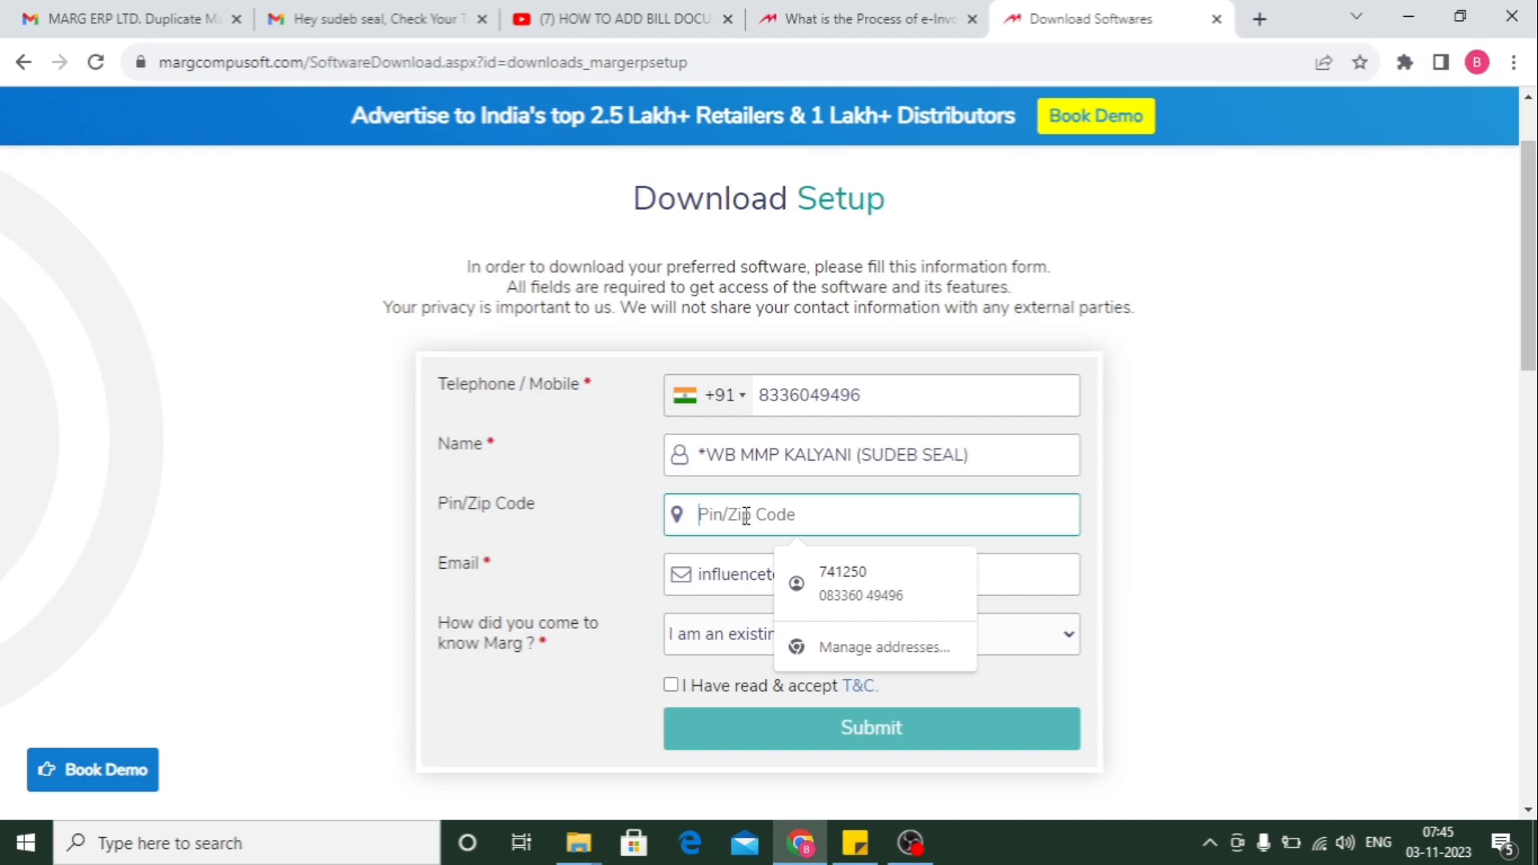
click(843, 583)
- Select Facebook as how you came to know Marg
scroll(508, 268, down, 4)
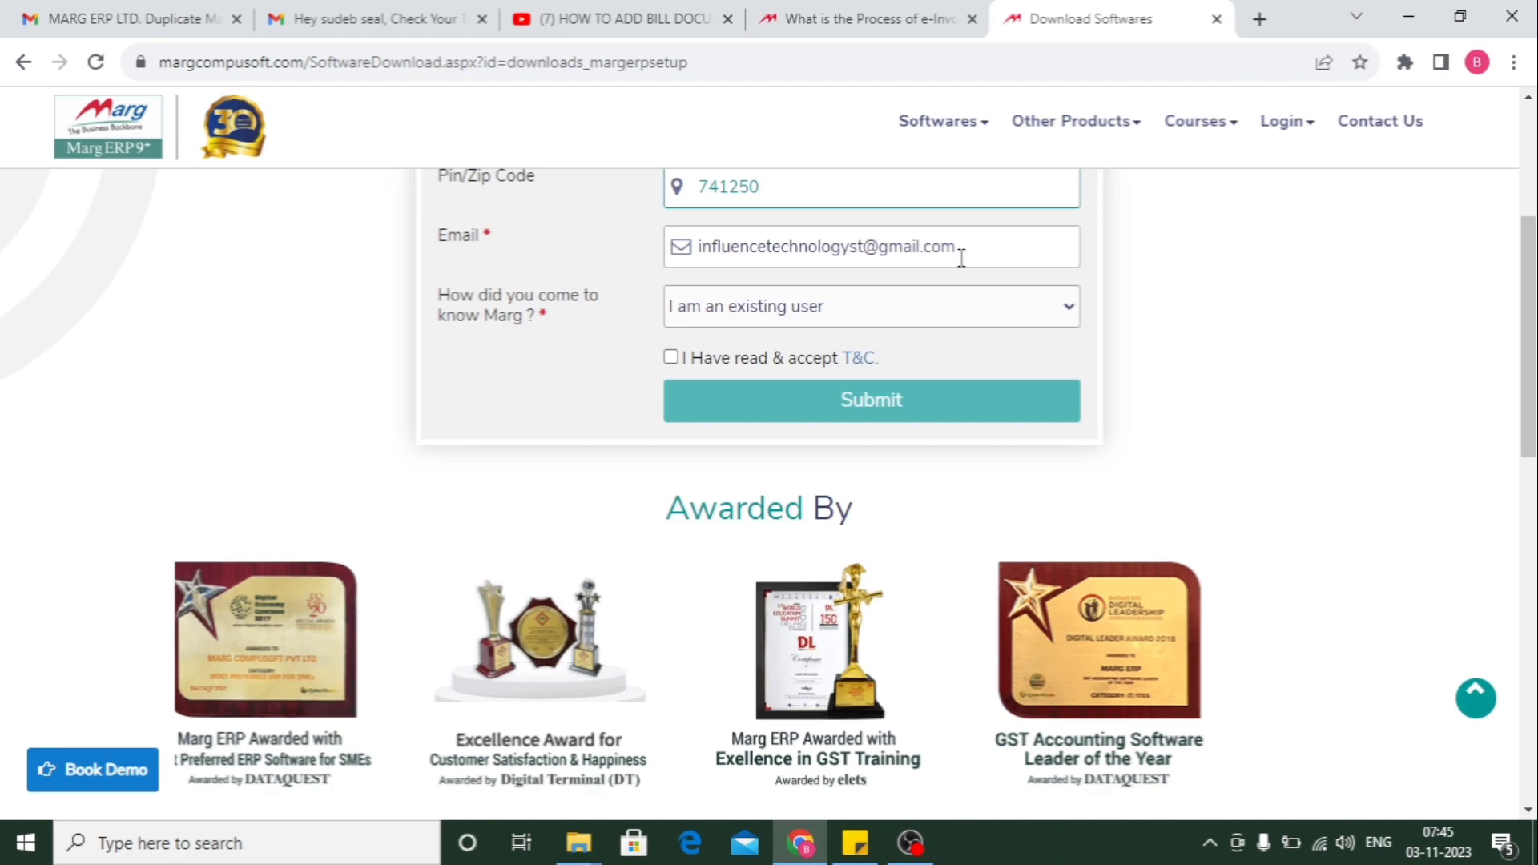
scroll(755, 449, up, 4)
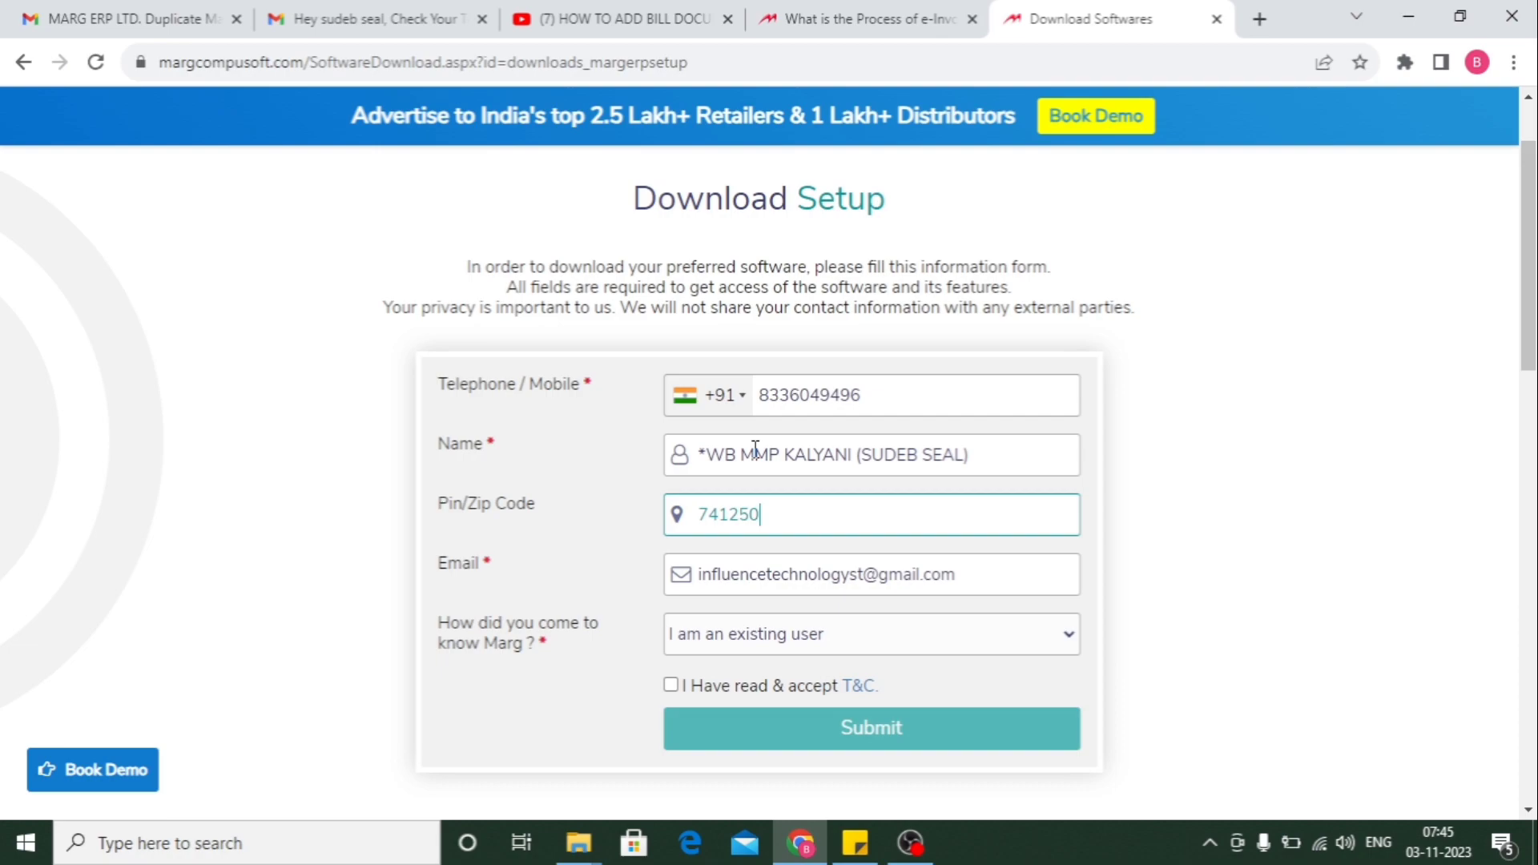
scroll(1055, 319, down, 4)
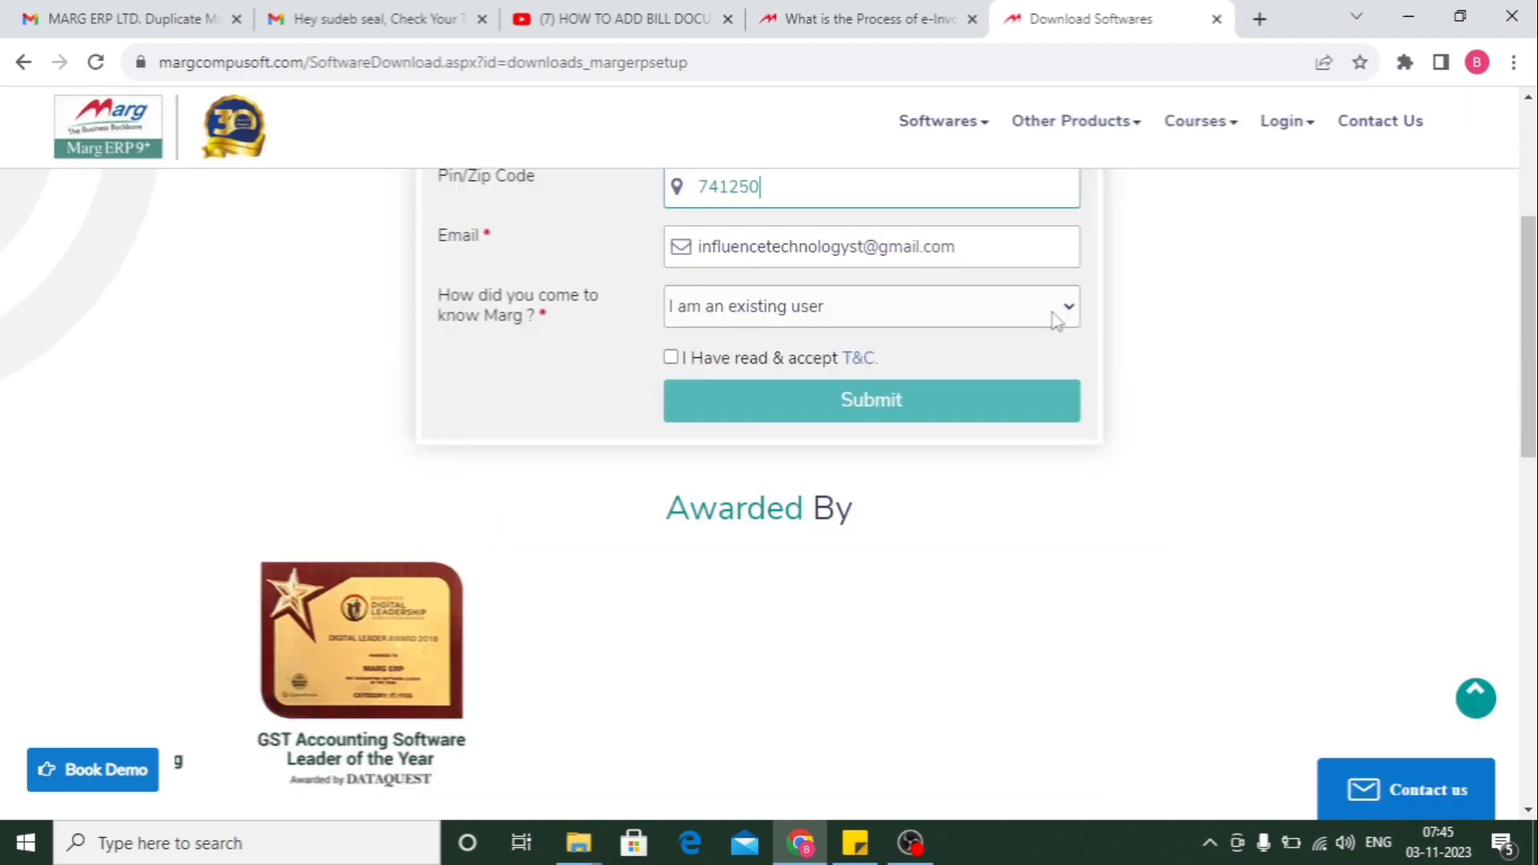
click(1065, 313)
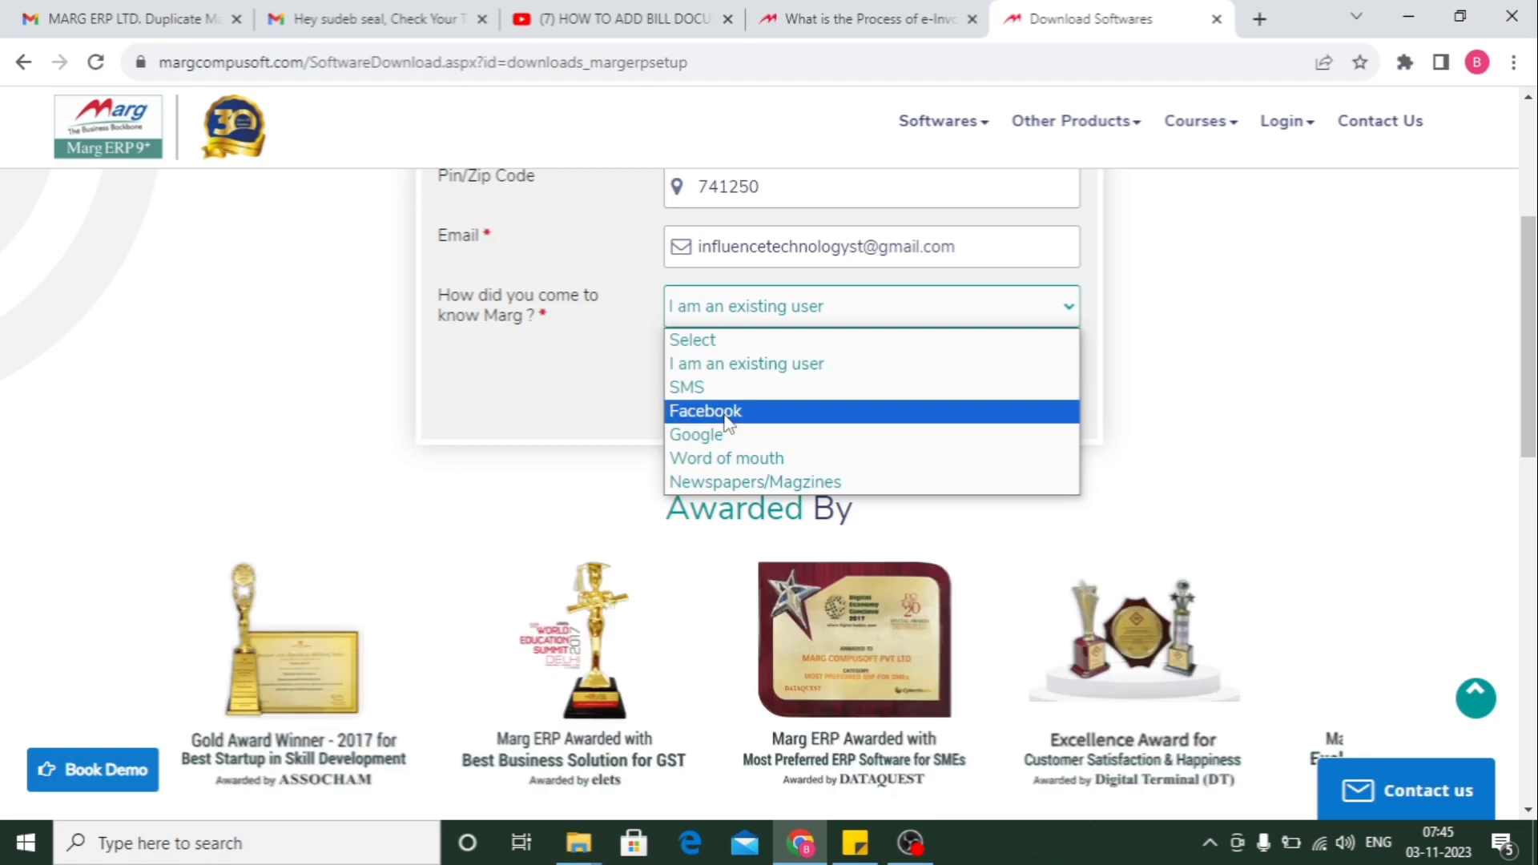
click(727, 412)
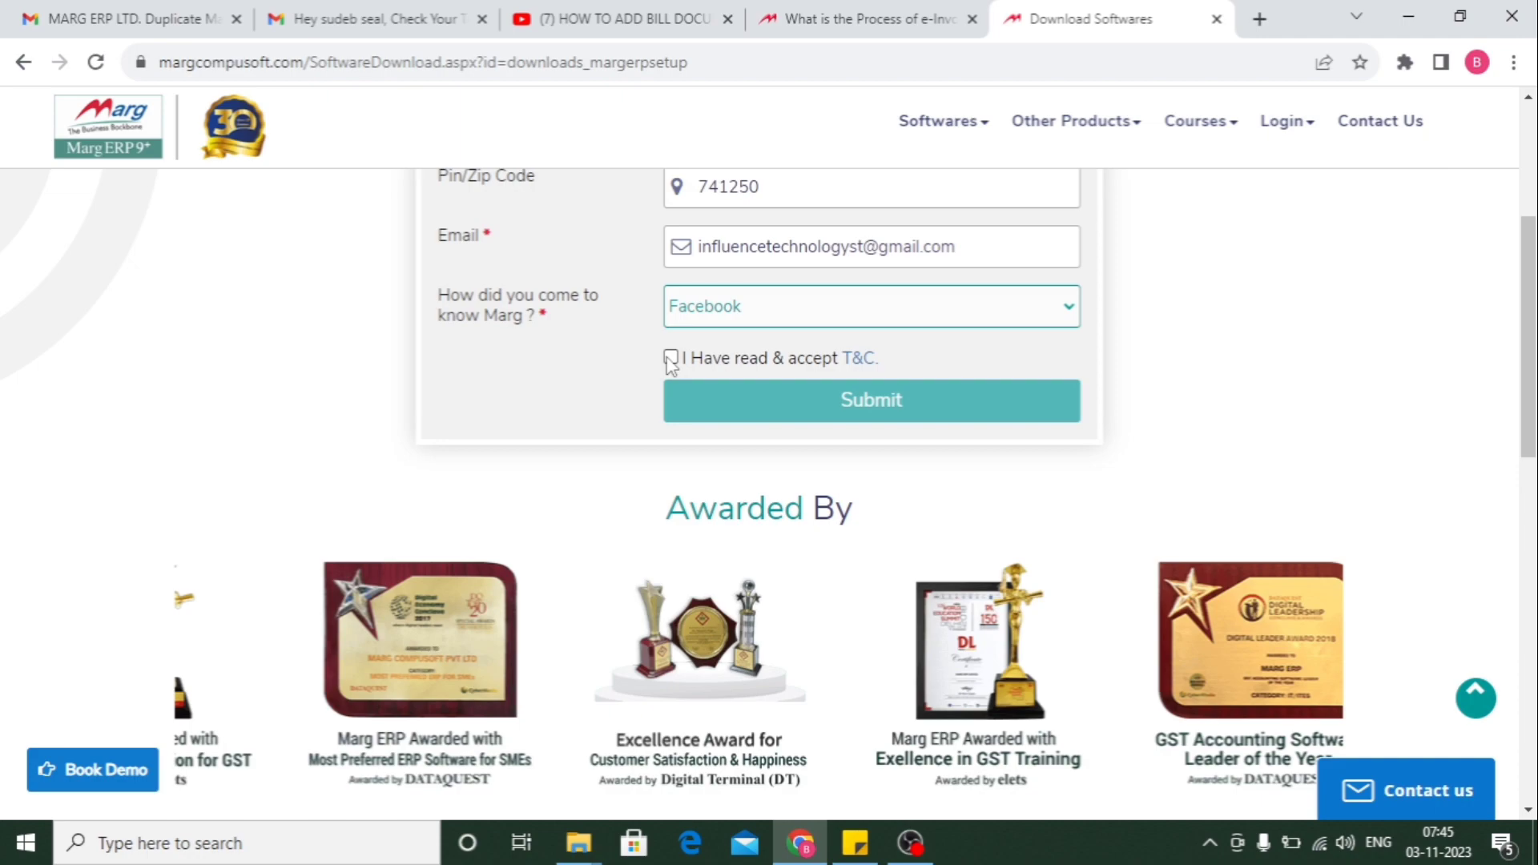
- Tick 'I Have read & accept T&C' and submit the download form
click(671, 358)
click(833, 422)
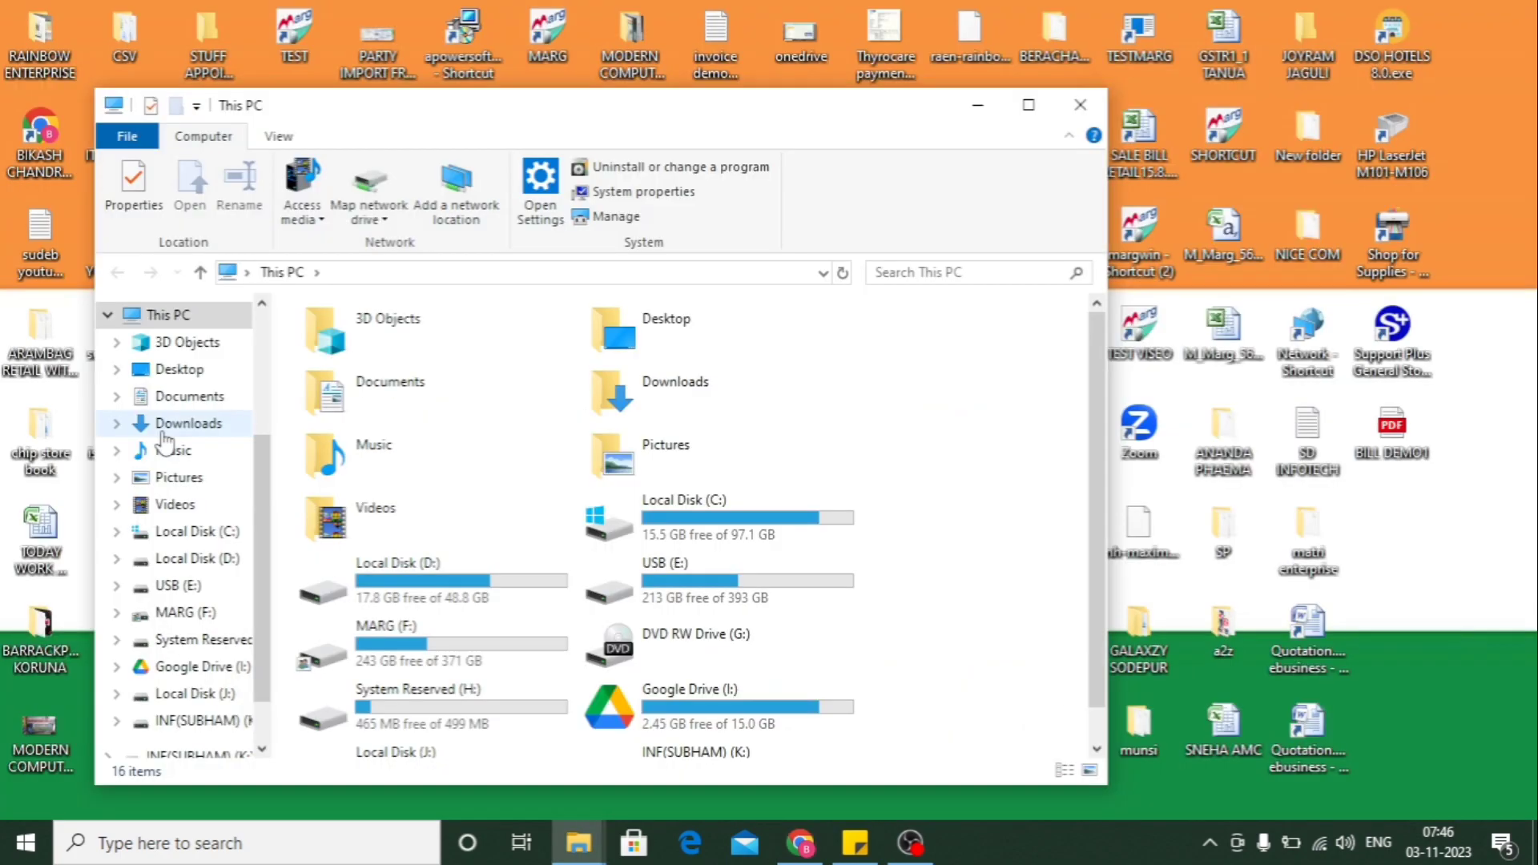
- Show the Downloads folder with the MARGERPSETUP (1) ZIP archive in view
click(195, 428)
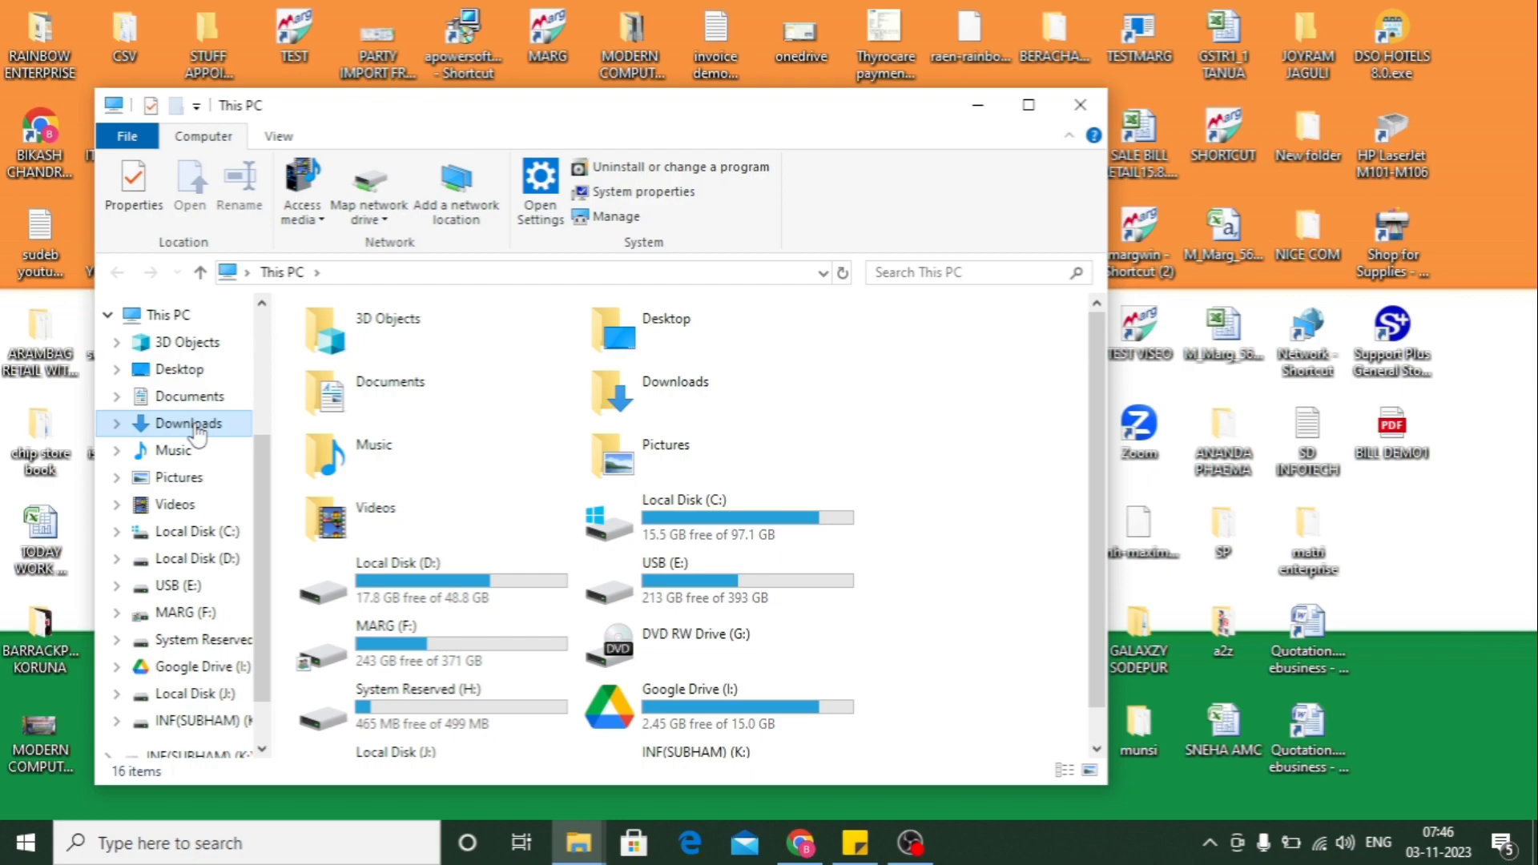
scroll(490, 586, down, 6)
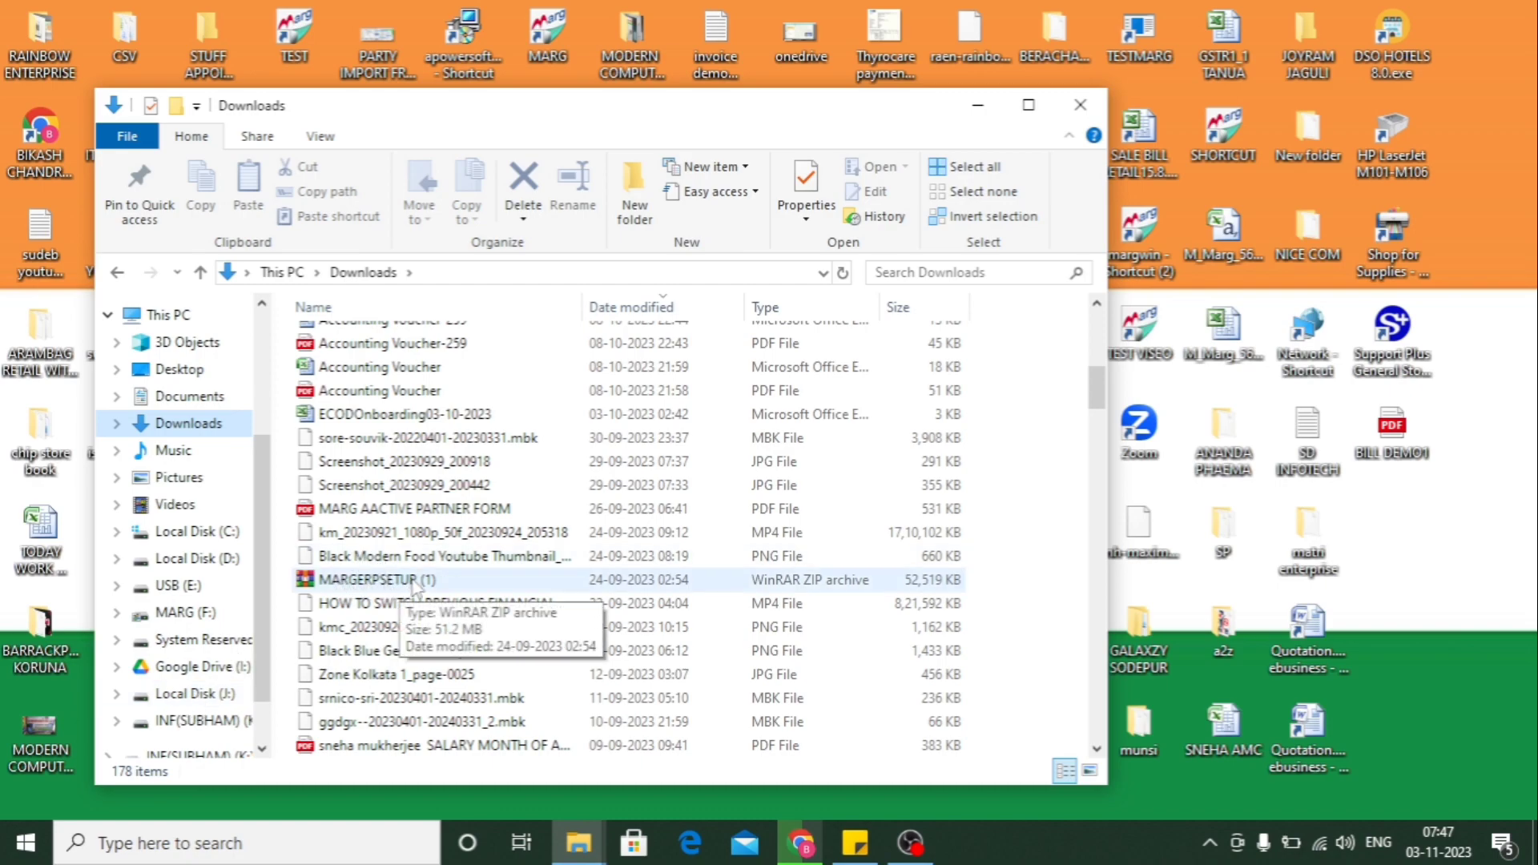
- Open MARGERPSETUP (1) in WinRAR, run MARGERPSETUP.exe, and close the Downloads window
click(415, 583)
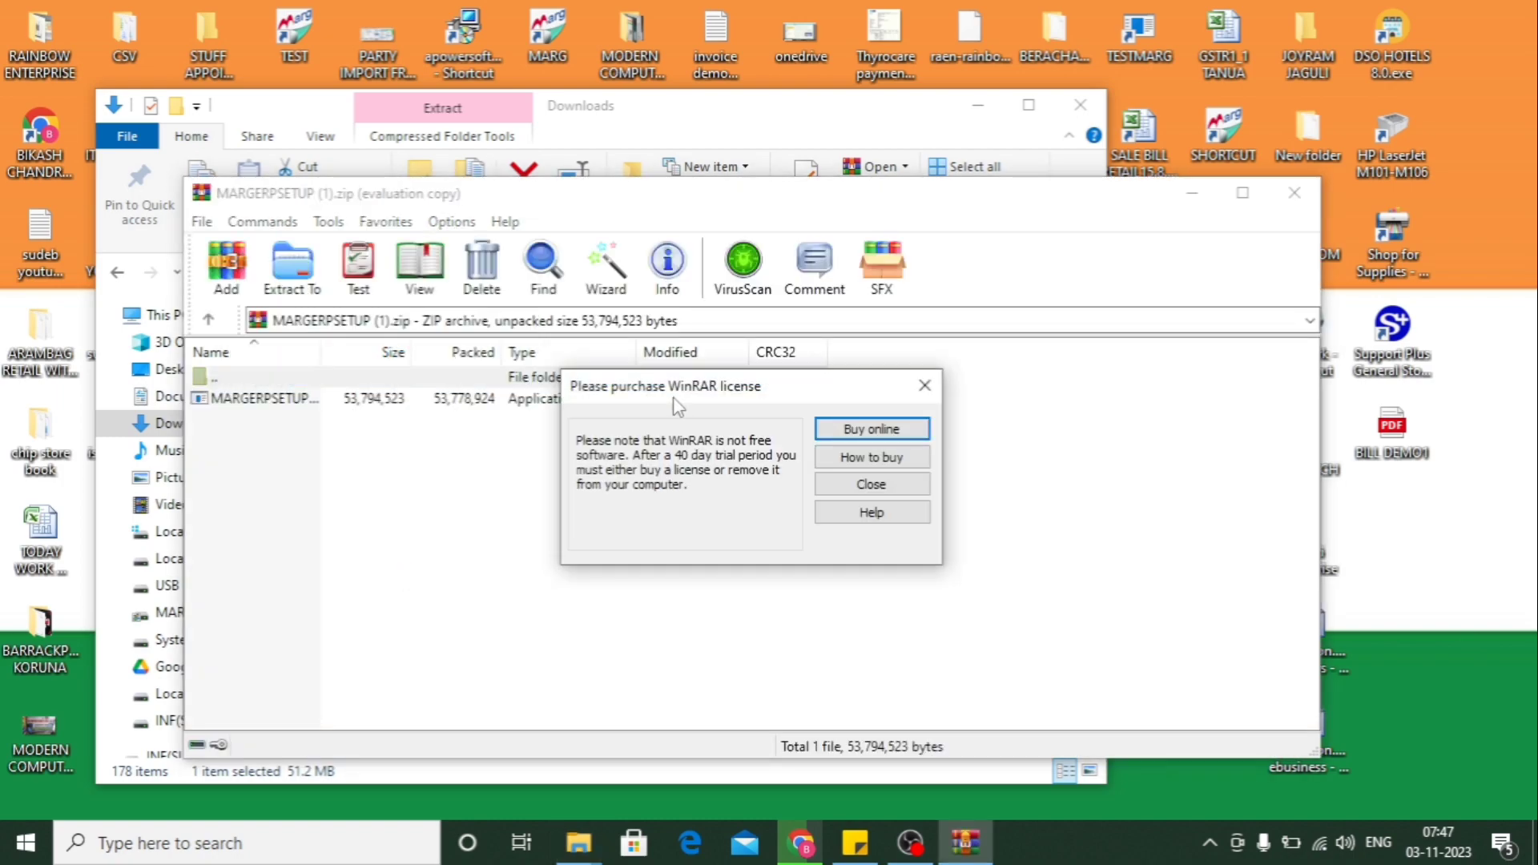
click(881, 485)
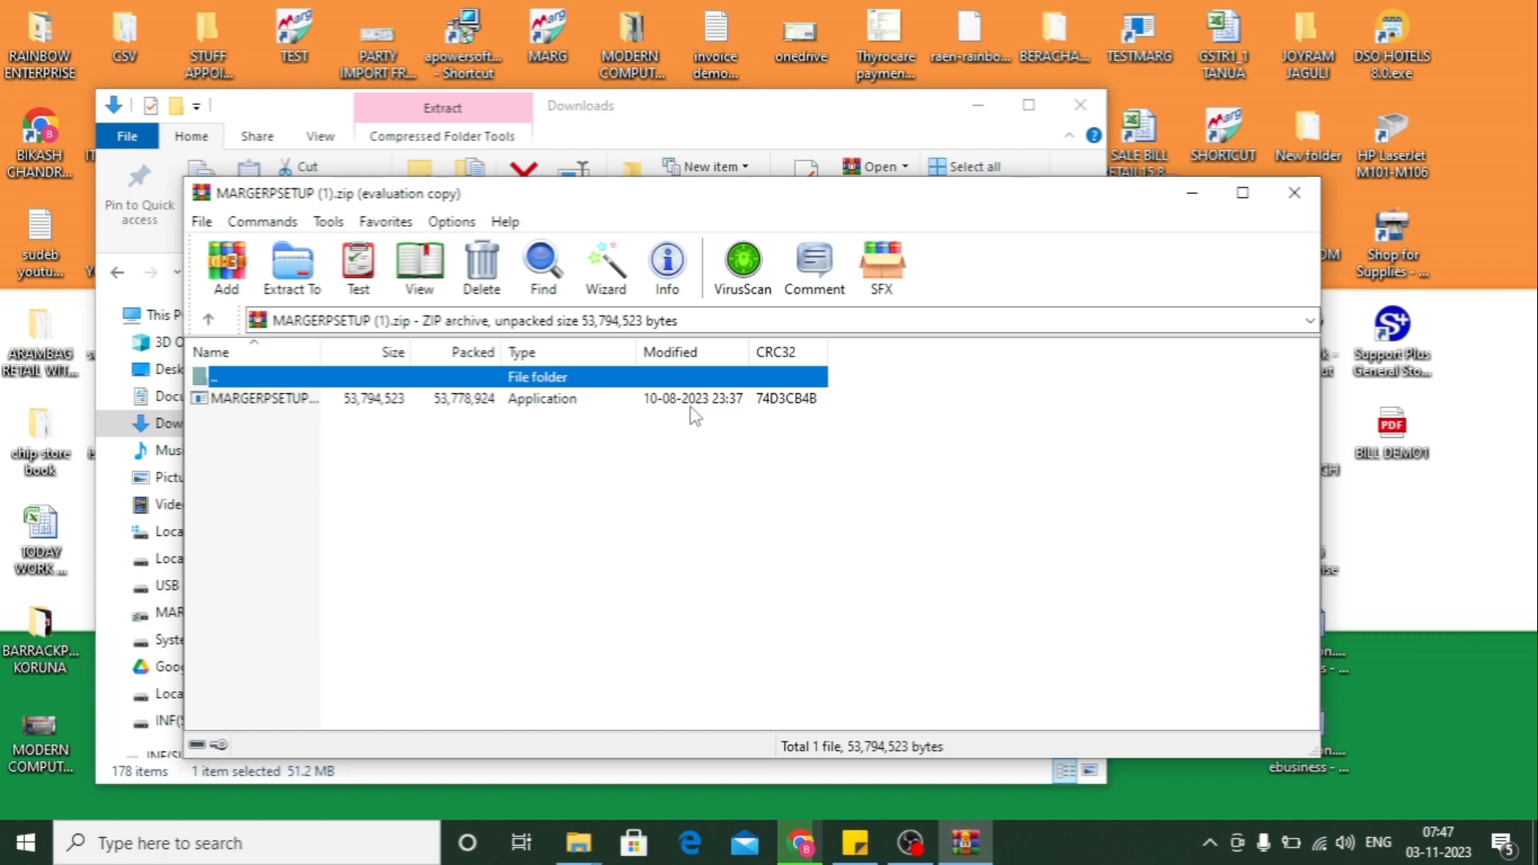
double_click(450, 401)
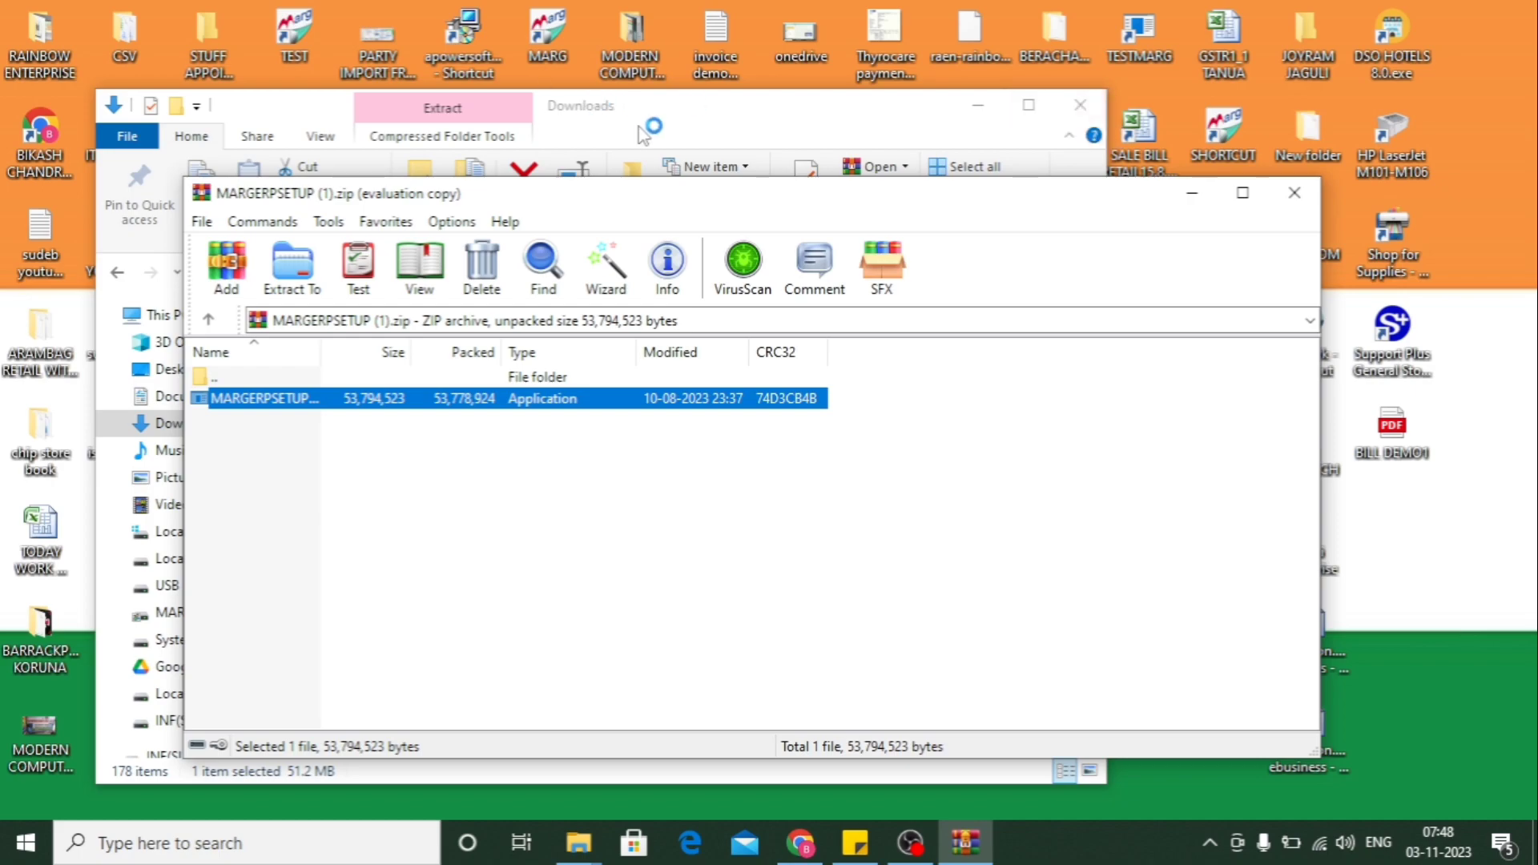
click(1079, 105)
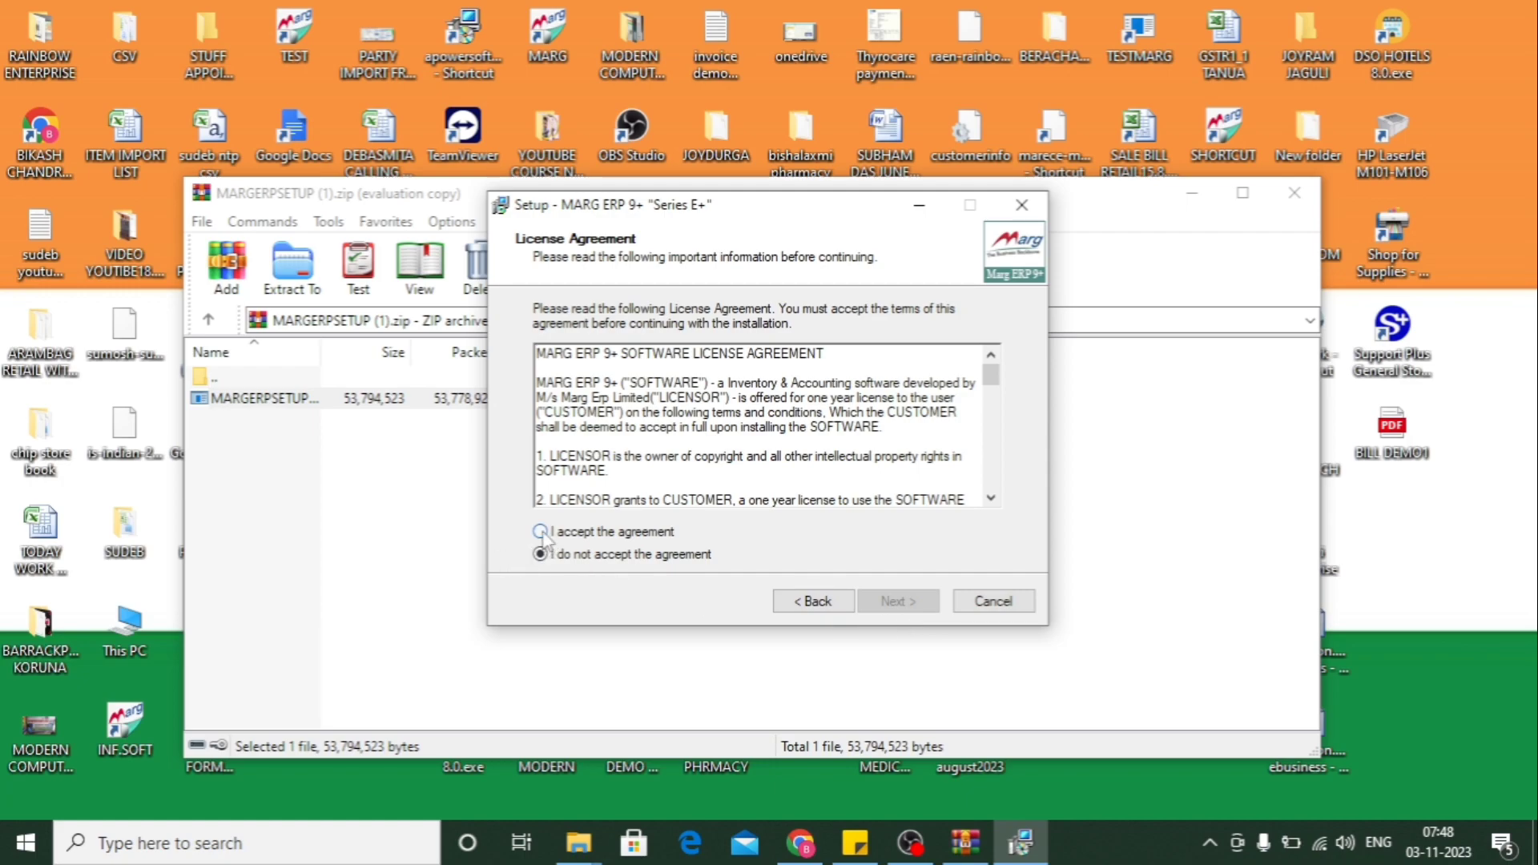
- Accept the licence agreement and browse to Local Disk (J:) as the install location
click(541, 533)
click(895, 603)
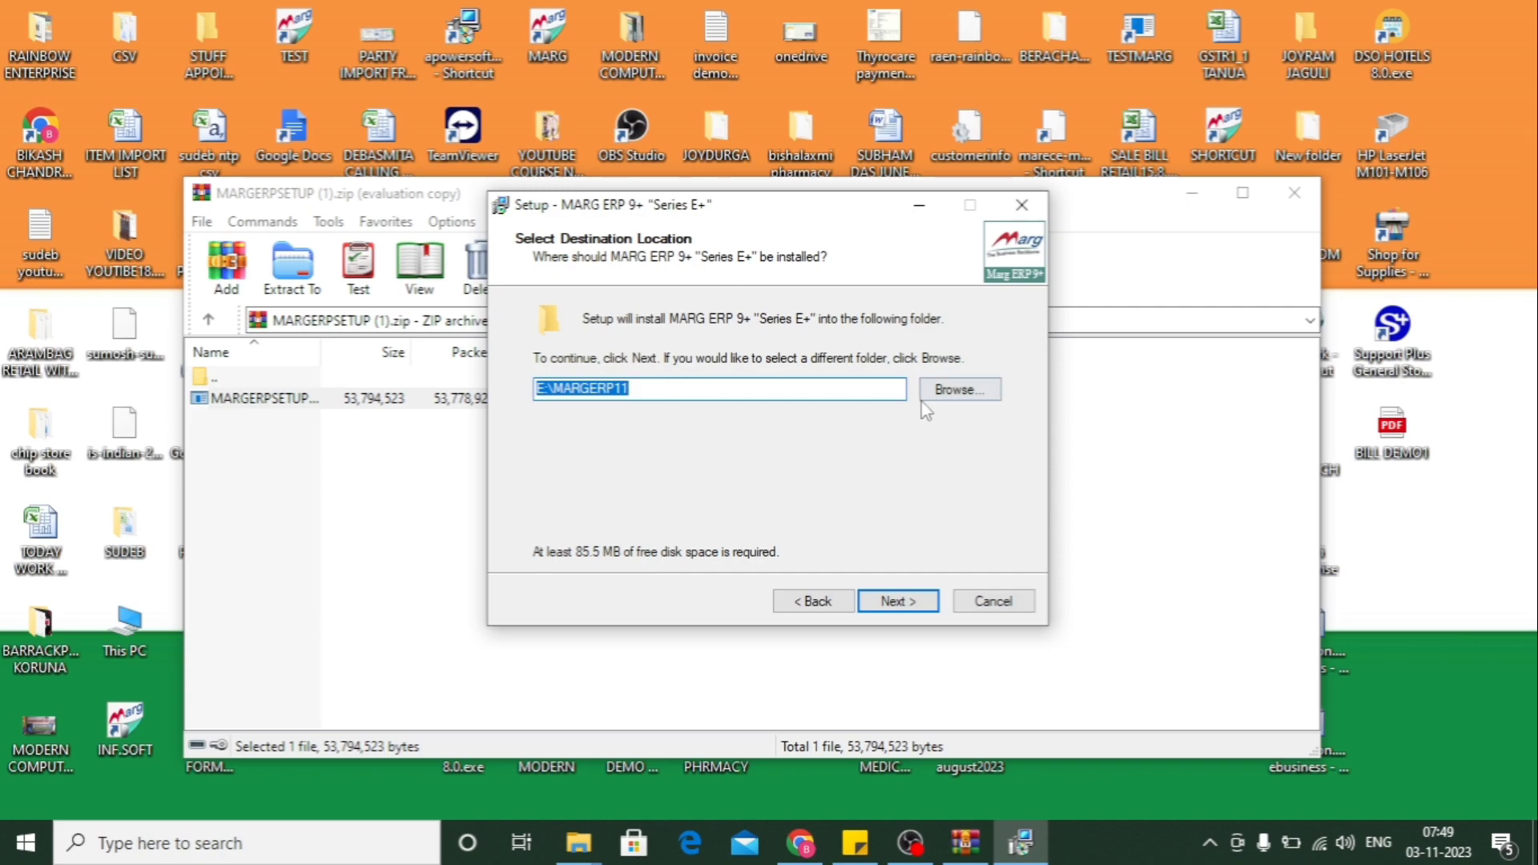
click(962, 391)
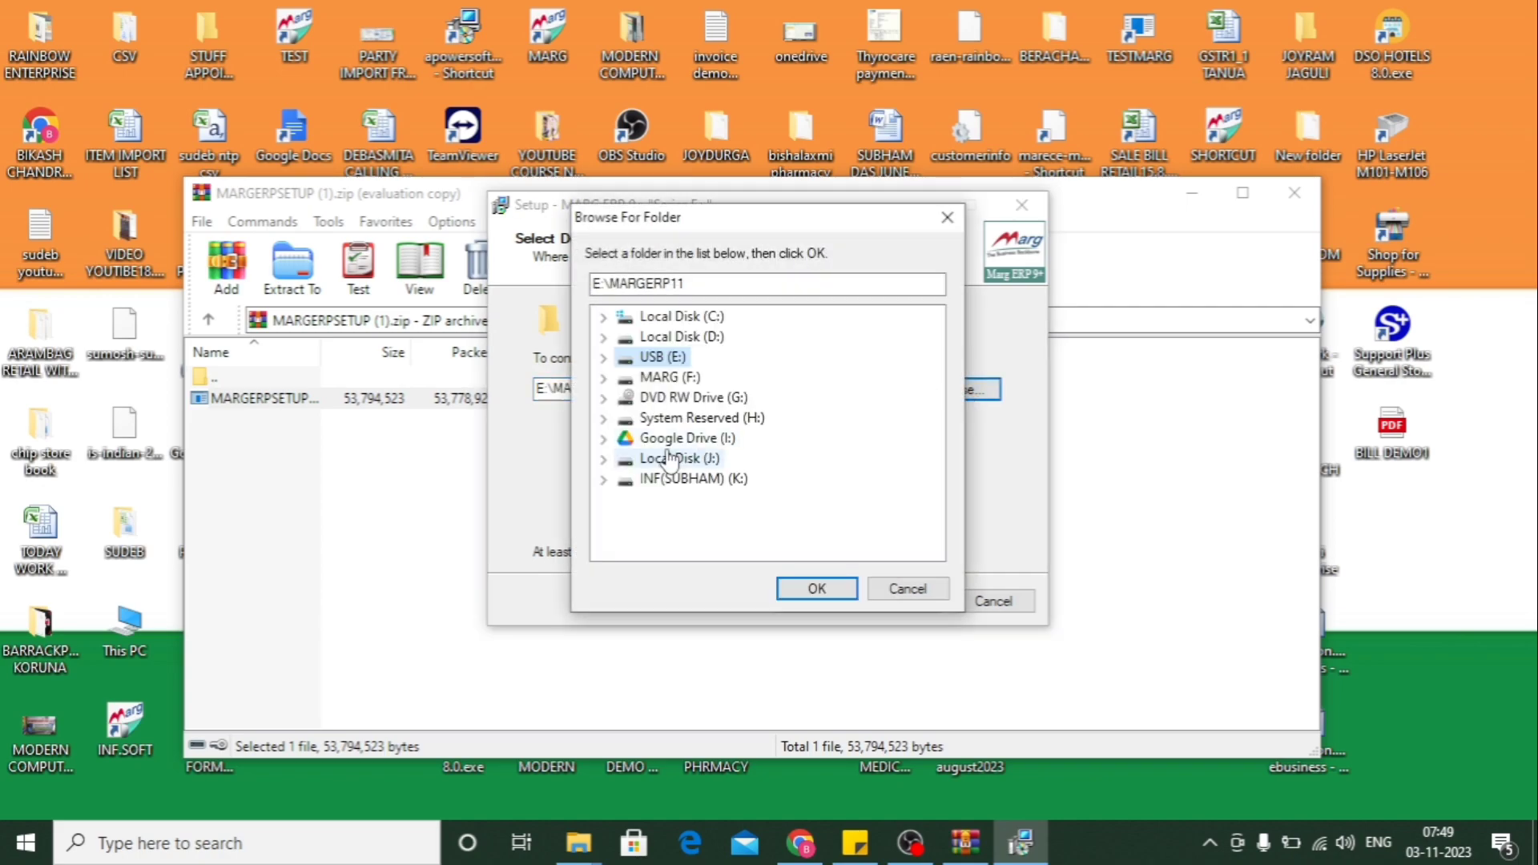
click(693, 464)
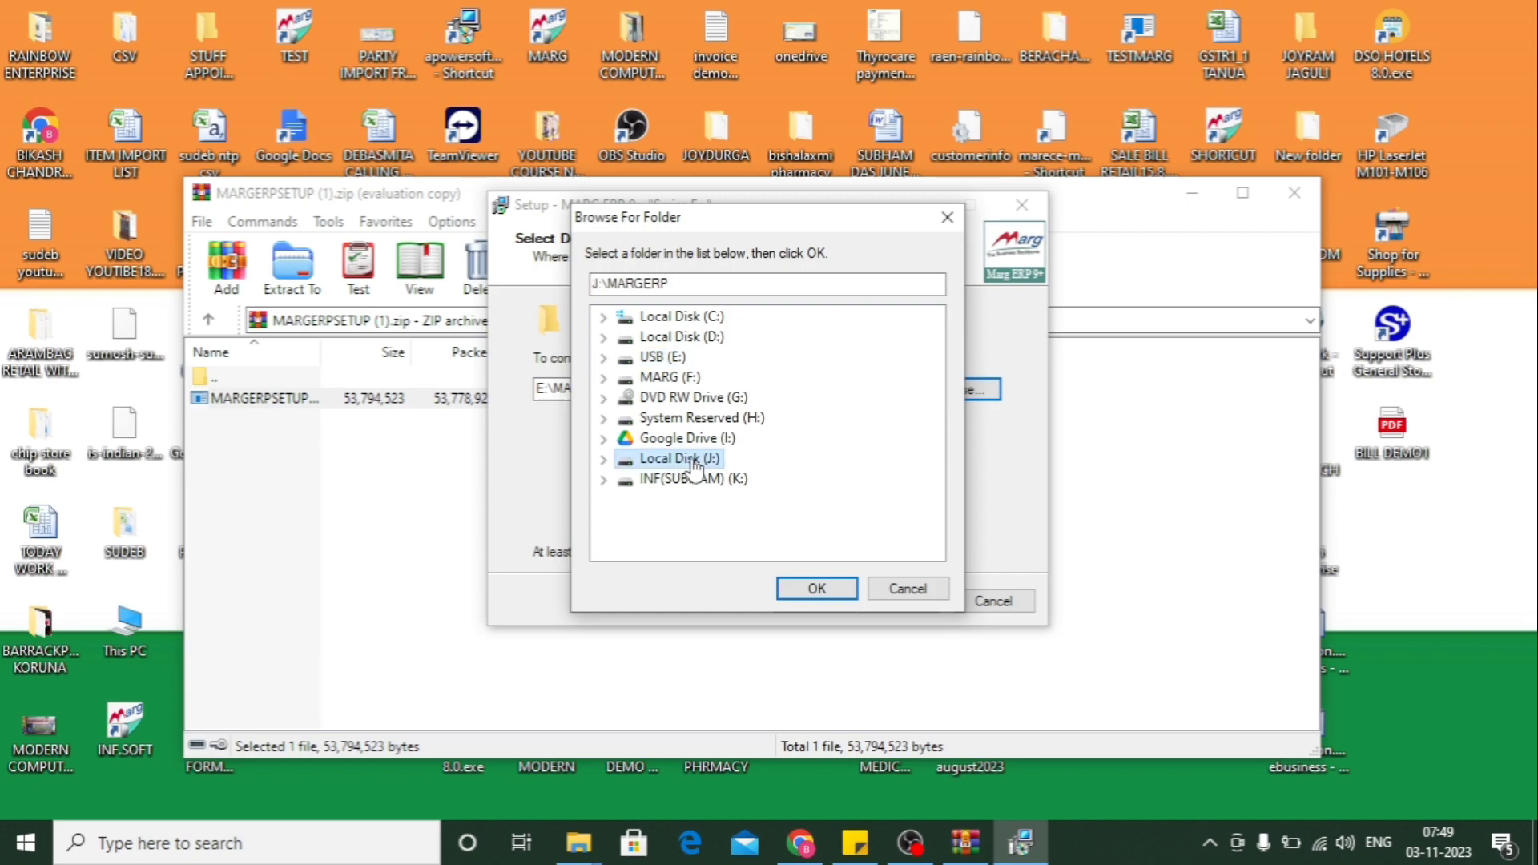
click(817, 589)
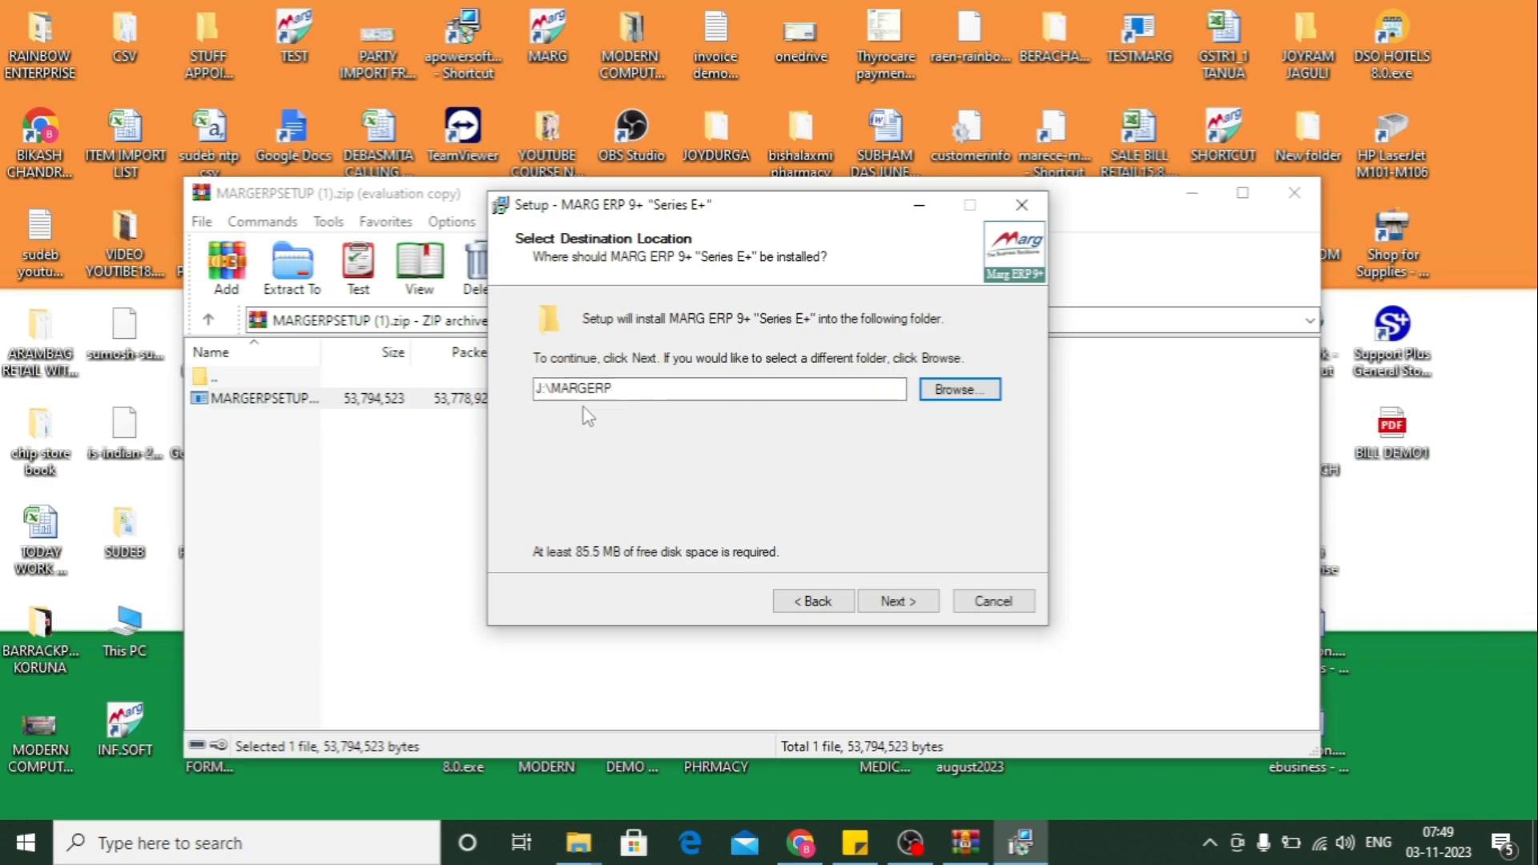
- Correct the destination path's drive letter to capital J, giving J:\MARGERP
click(544, 389)
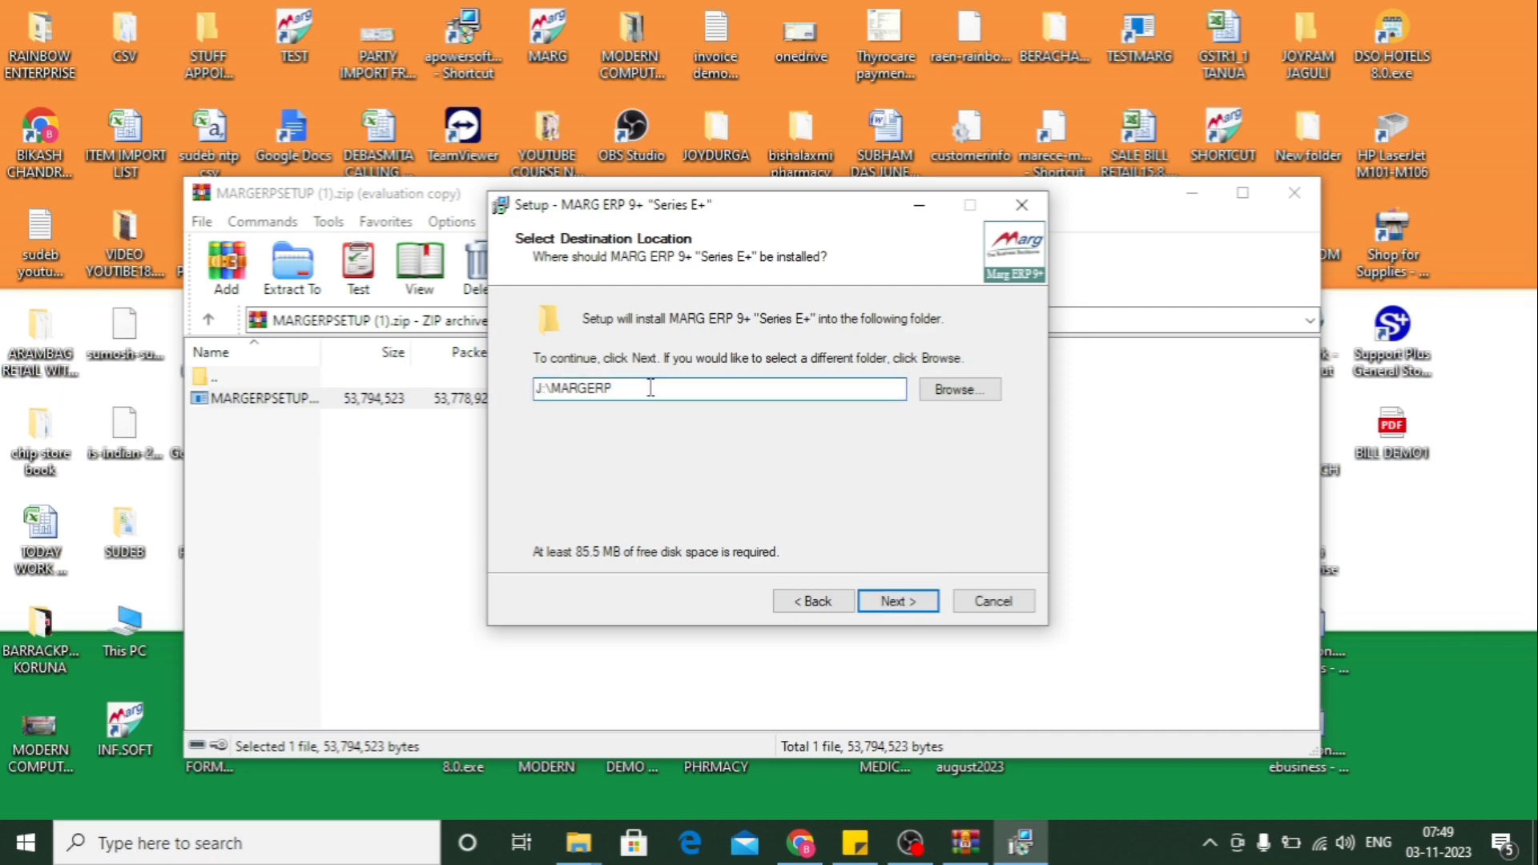
key(BackSpace)
text(j)
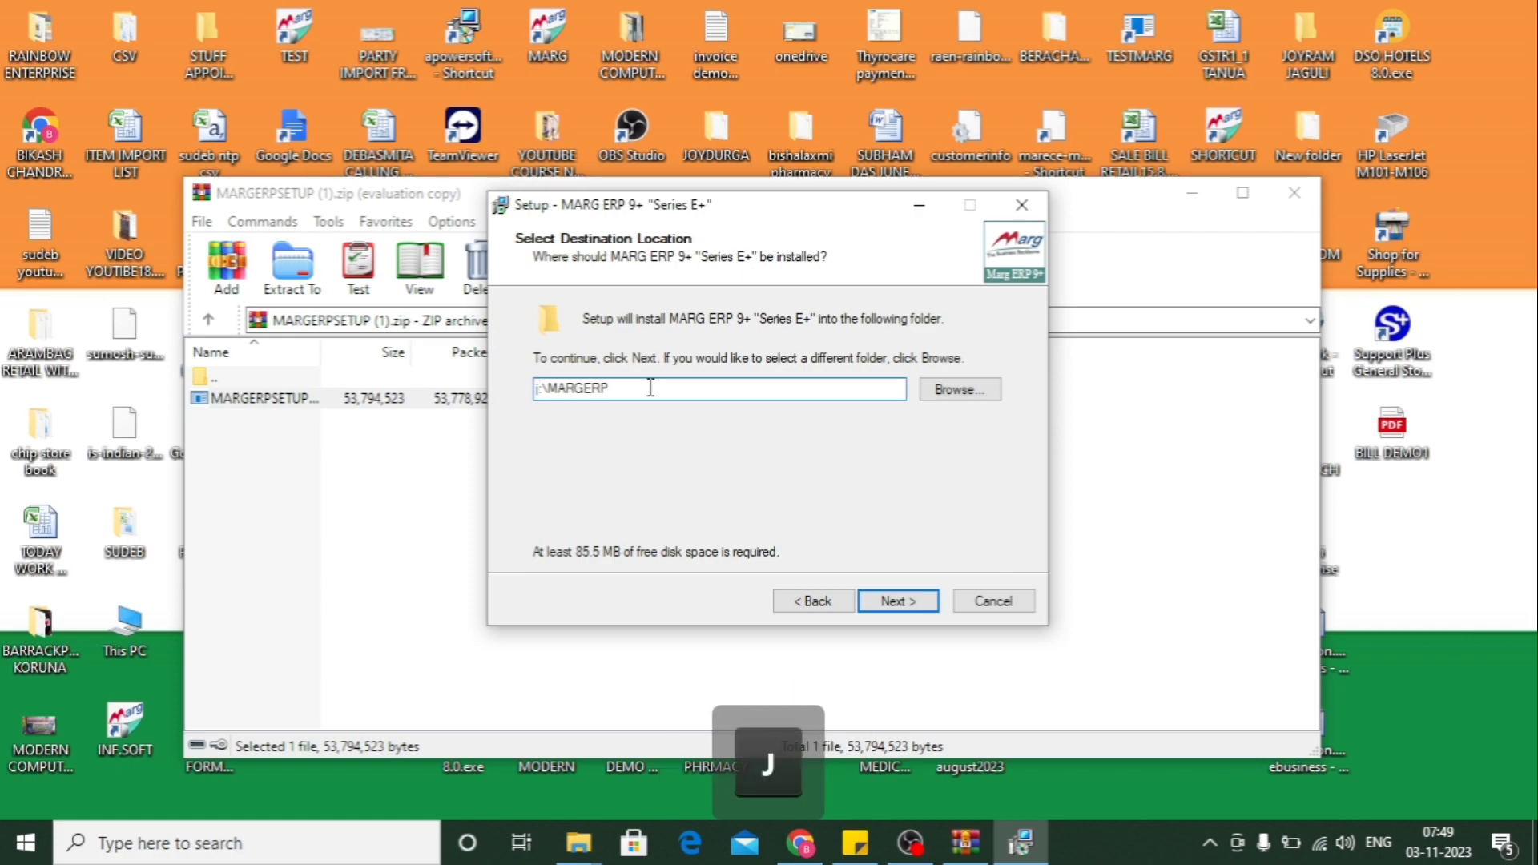
key(BackSpace)
text(J)
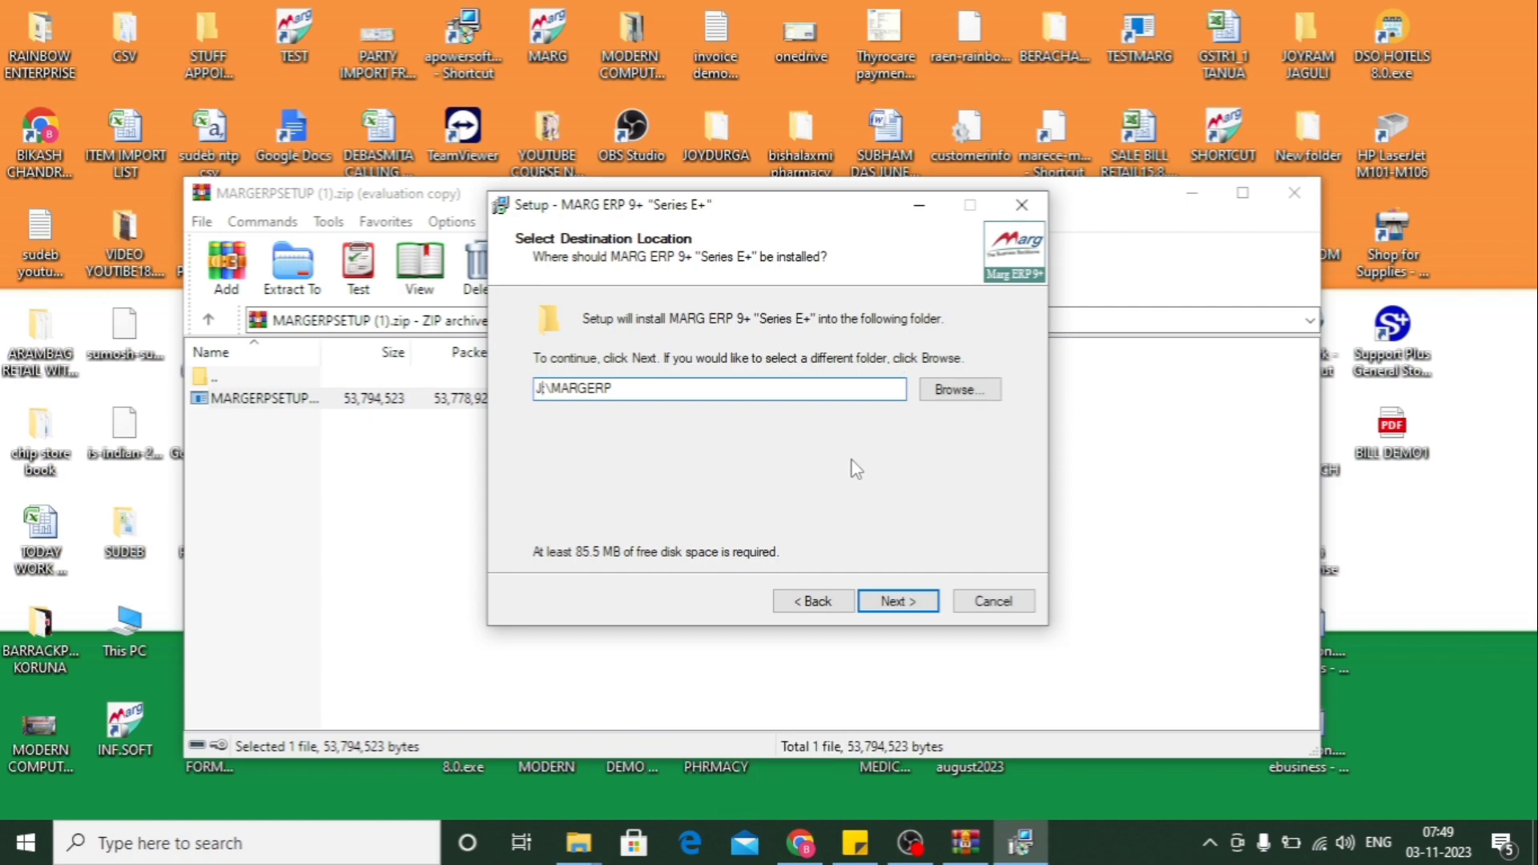
- Rename the MARG desktop shortcut to MARG1 and tick 'Create a desktop icon' in setup
click(914, 606)
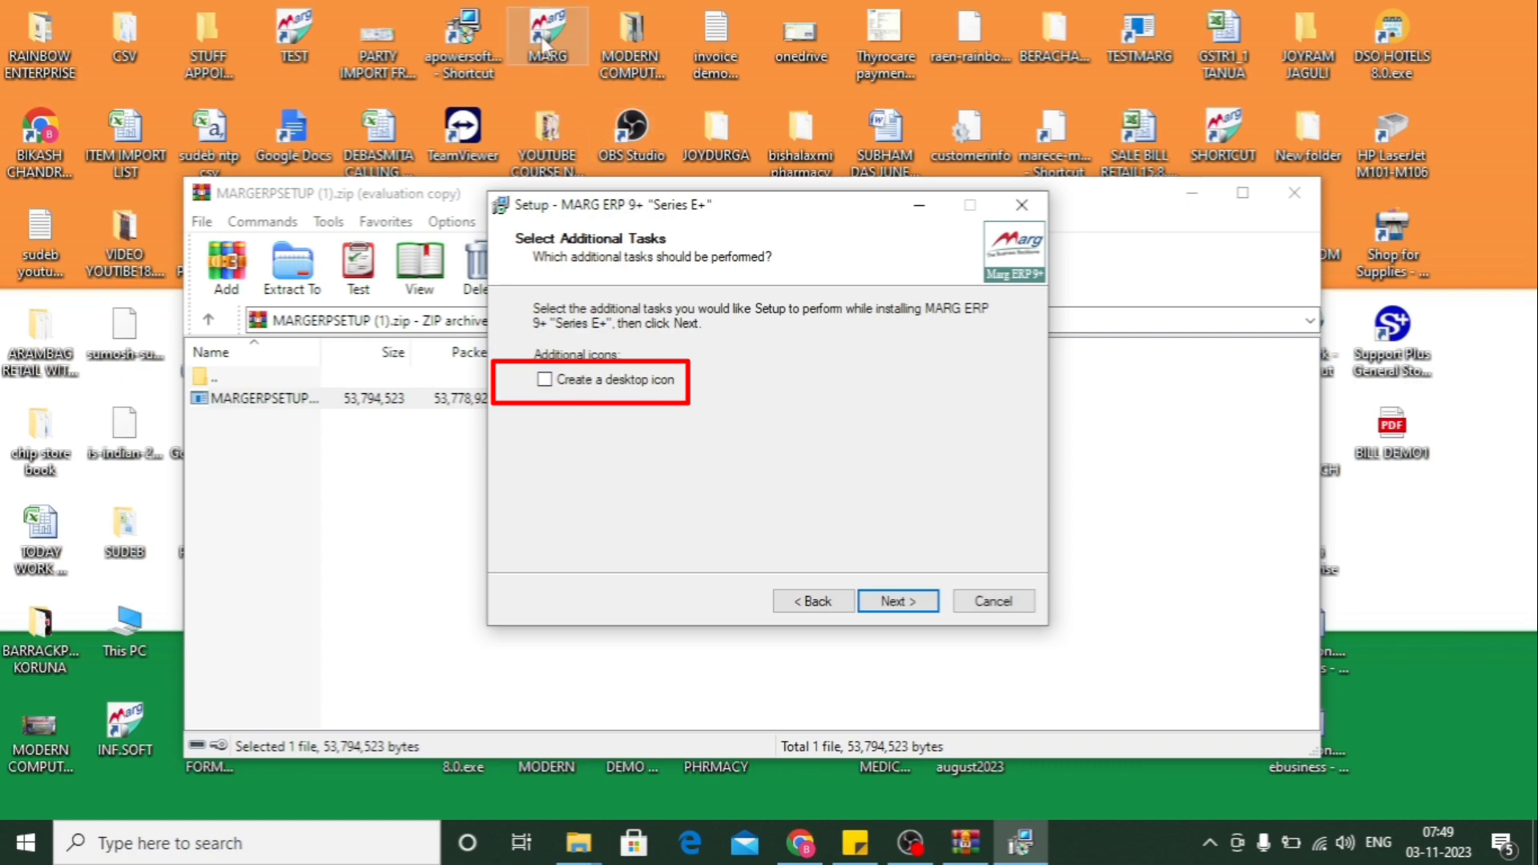
click(563, 55)
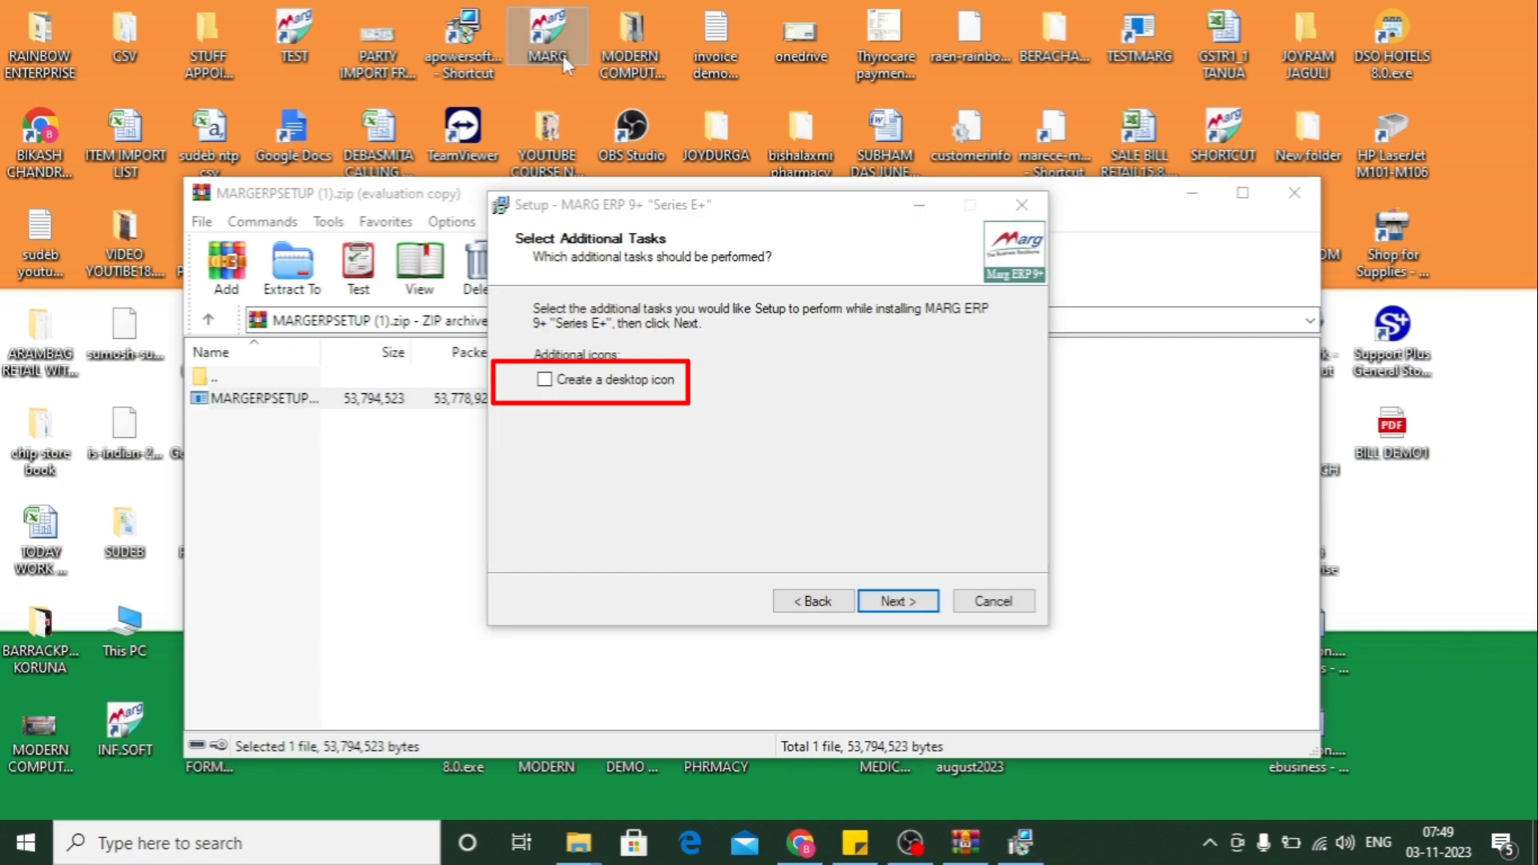
key(F2)
key(End)
text(1)
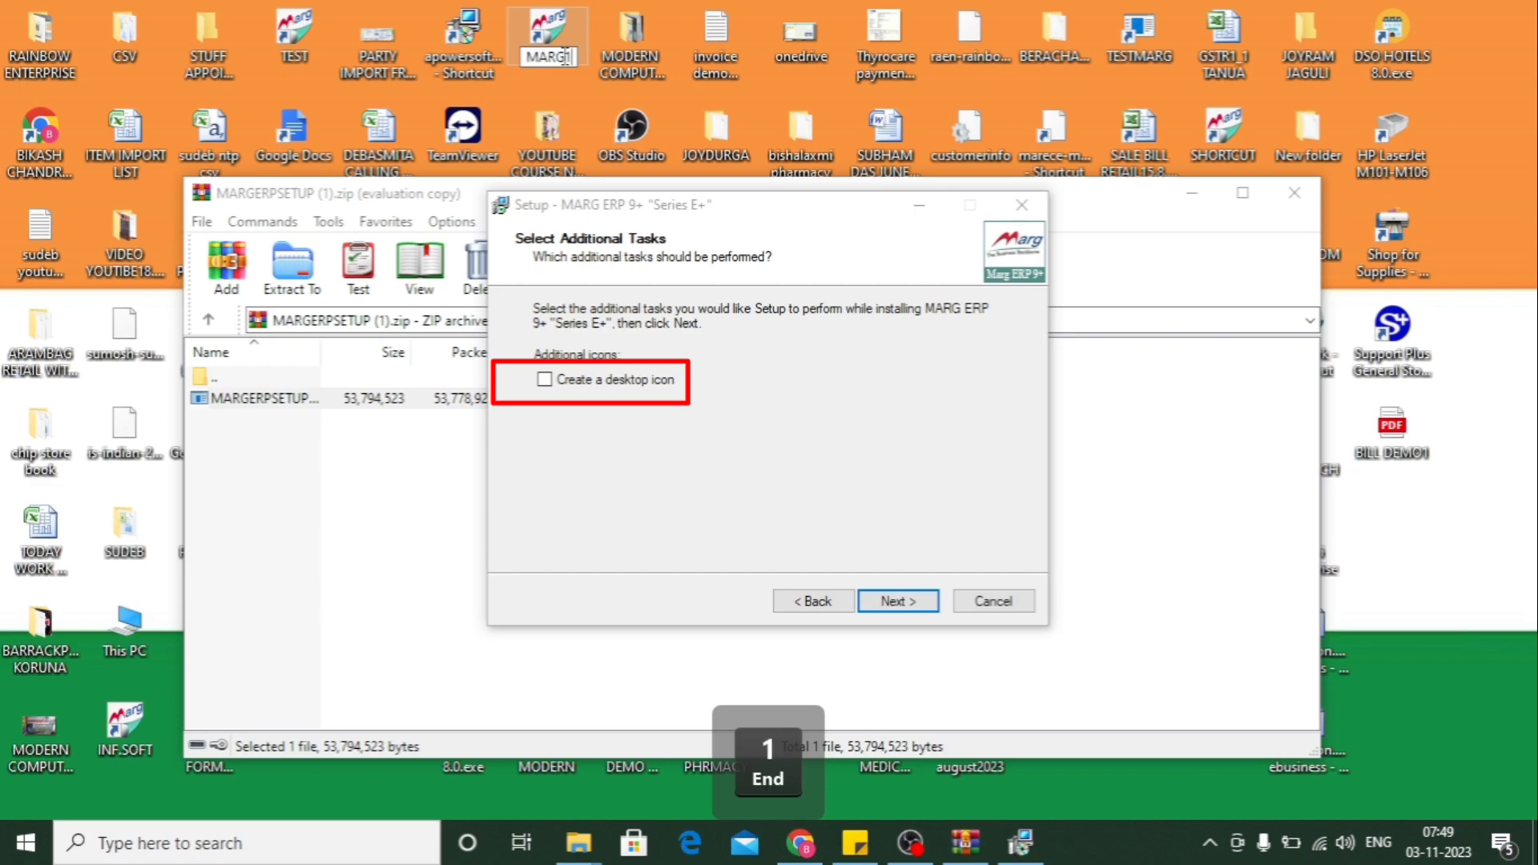
key(Return)
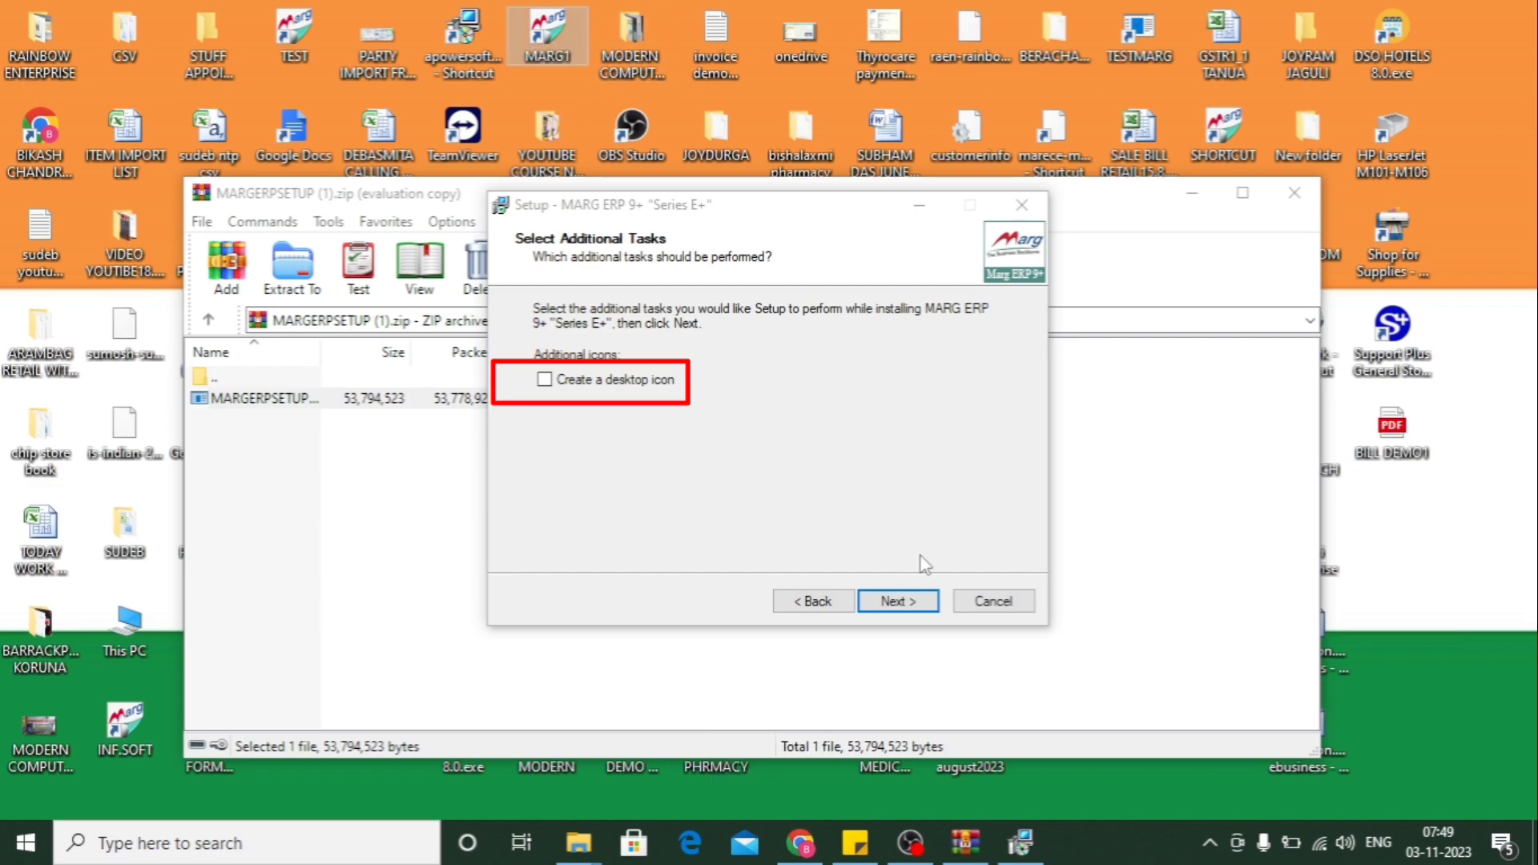
click(560, 382)
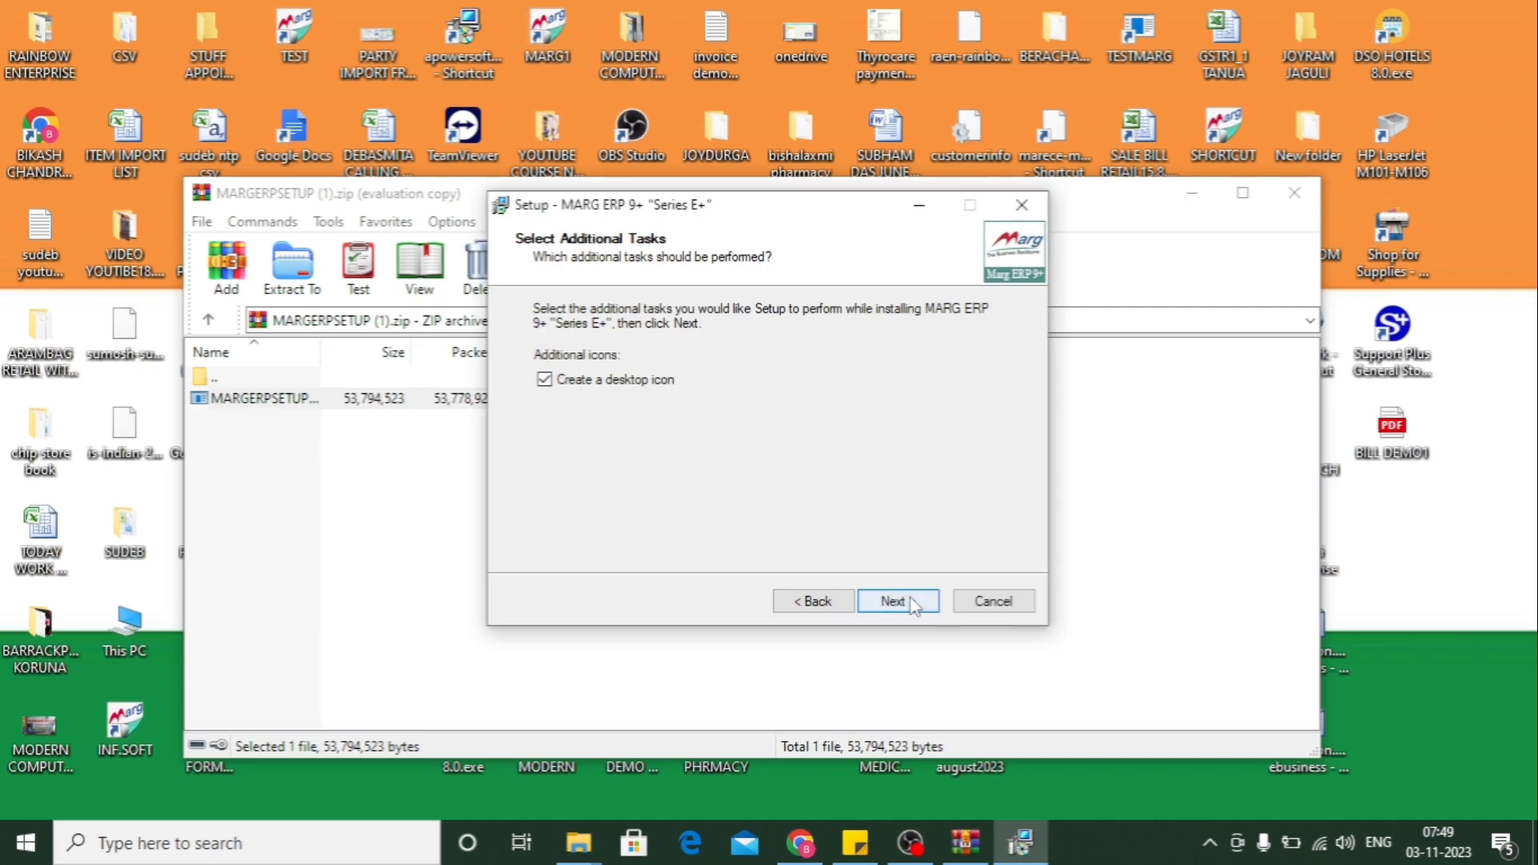
click(894, 602)
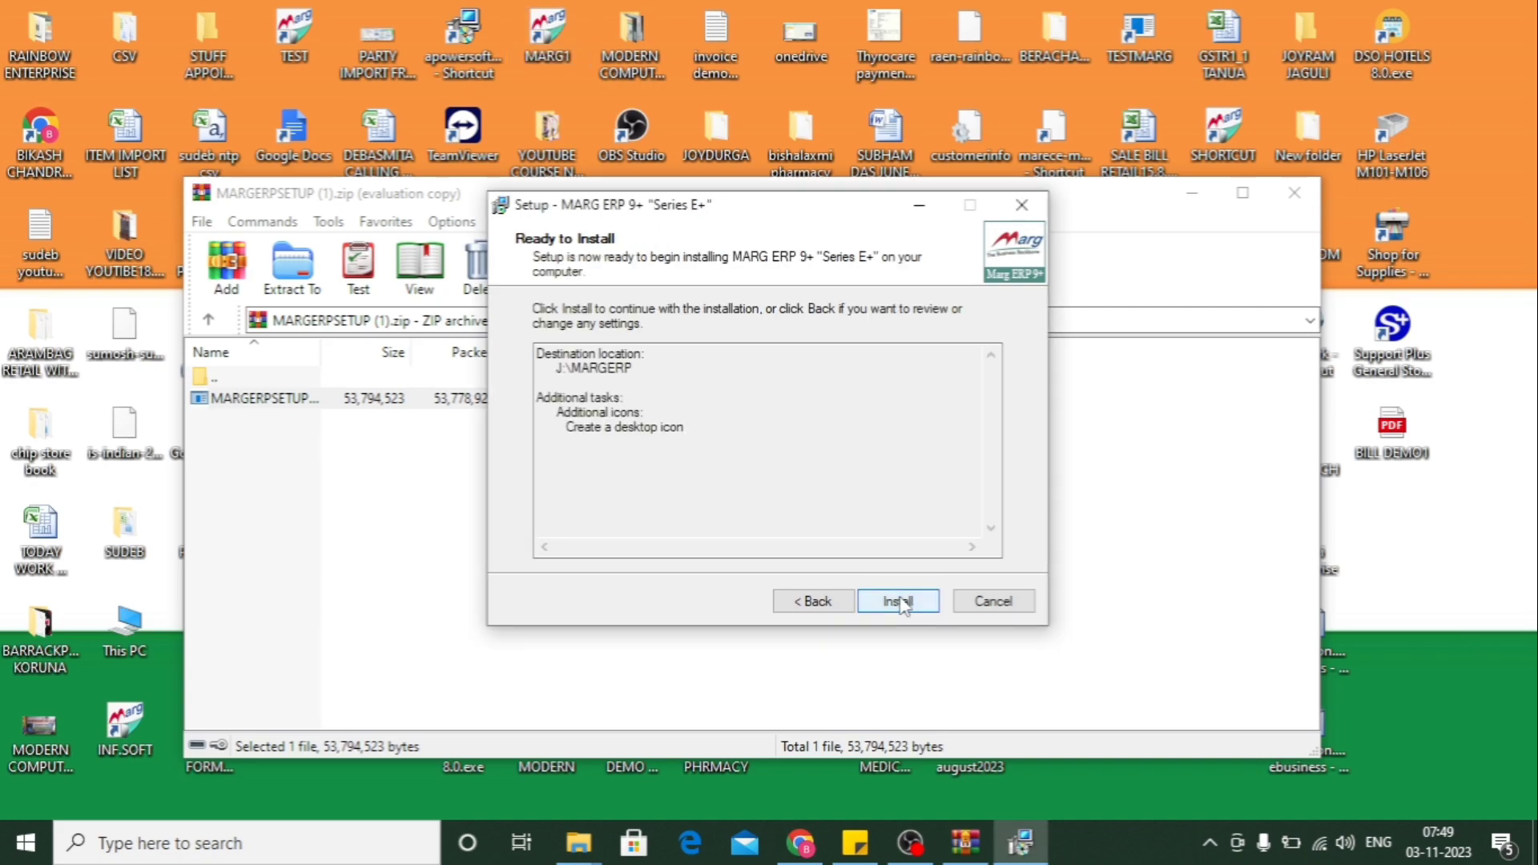
- Install Marg ERP 9+ to J:\MARGERP and close the WinRAR archive window
click(899, 603)
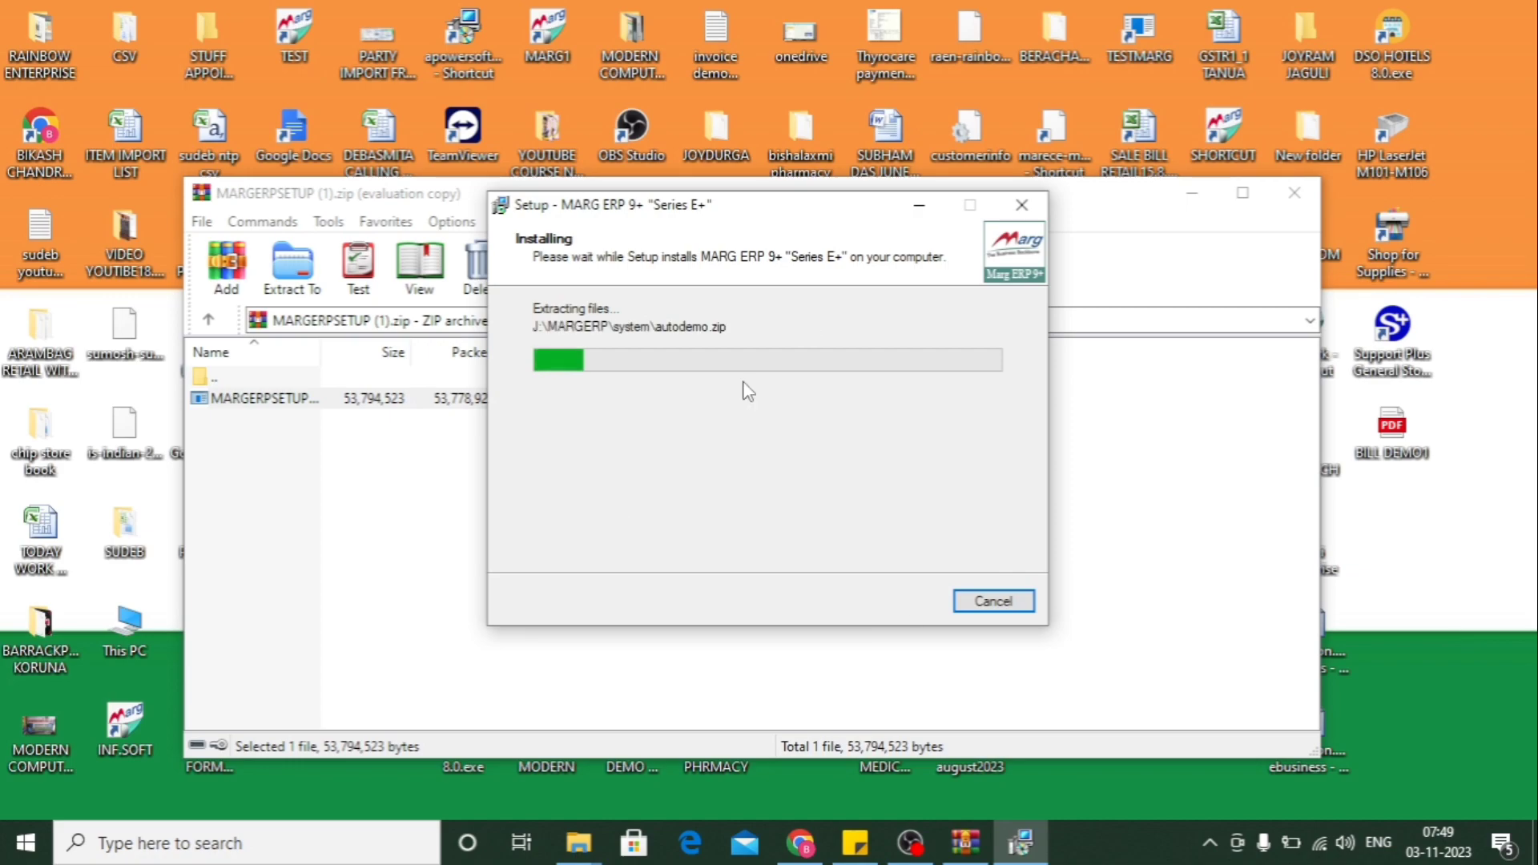
click(1299, 197)
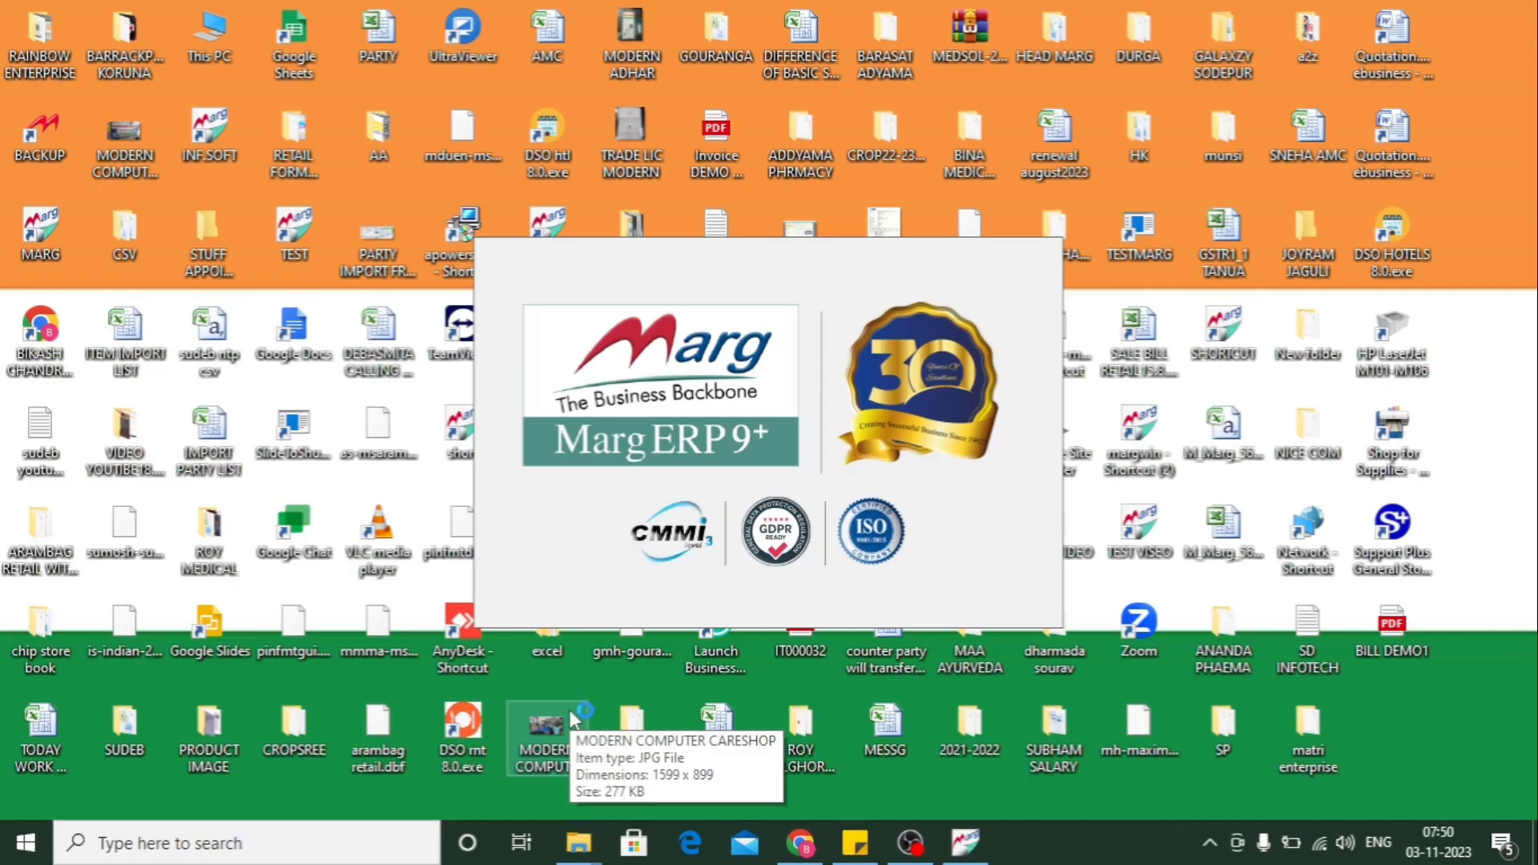
- Turn on Caps Lock while Marg ERP 9+ opens and generates its system files
key(Caps_Lock)
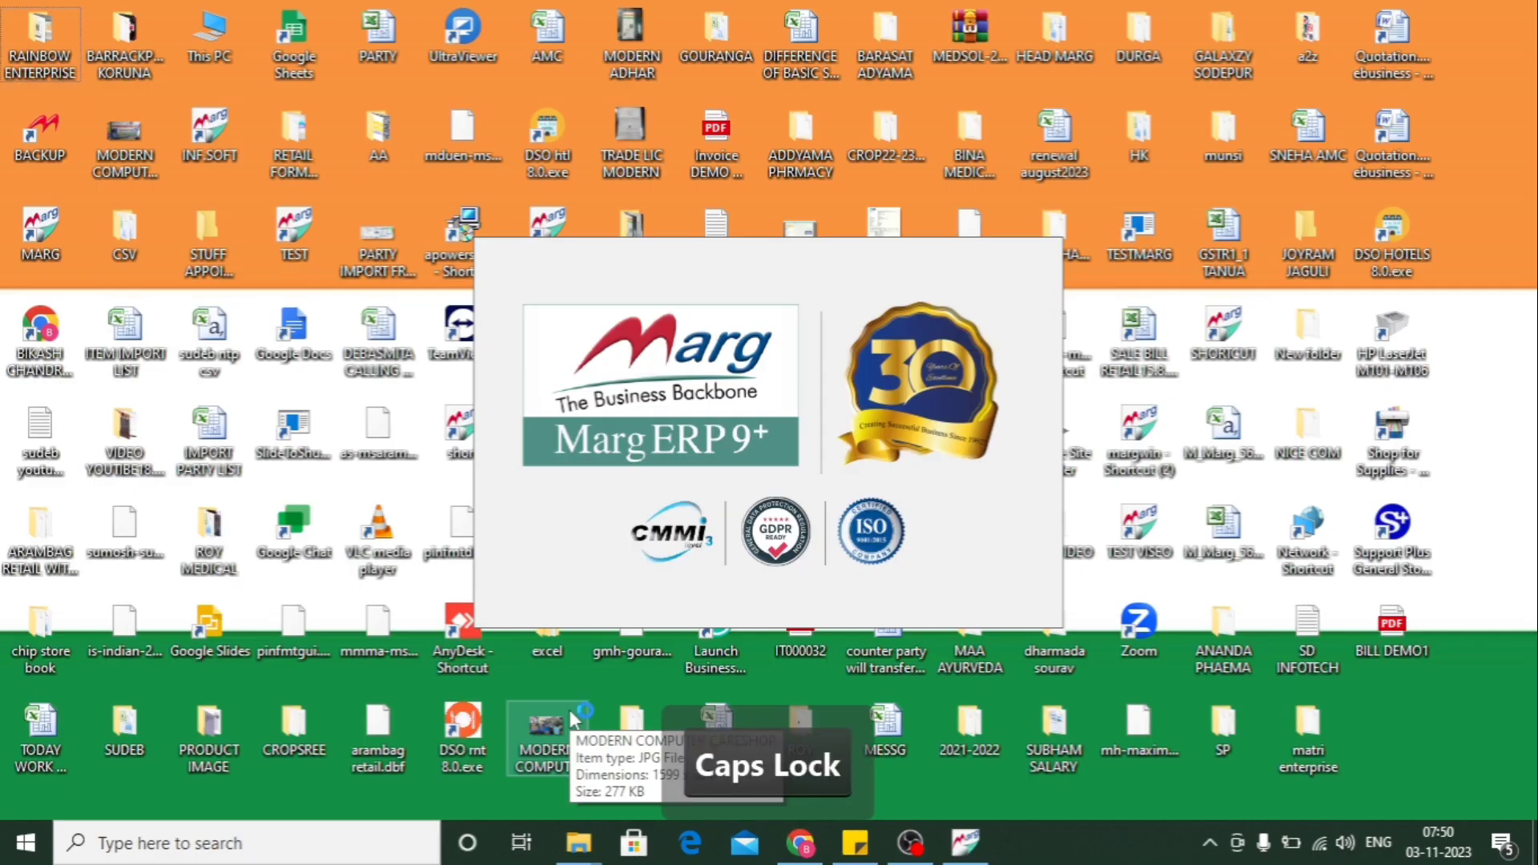
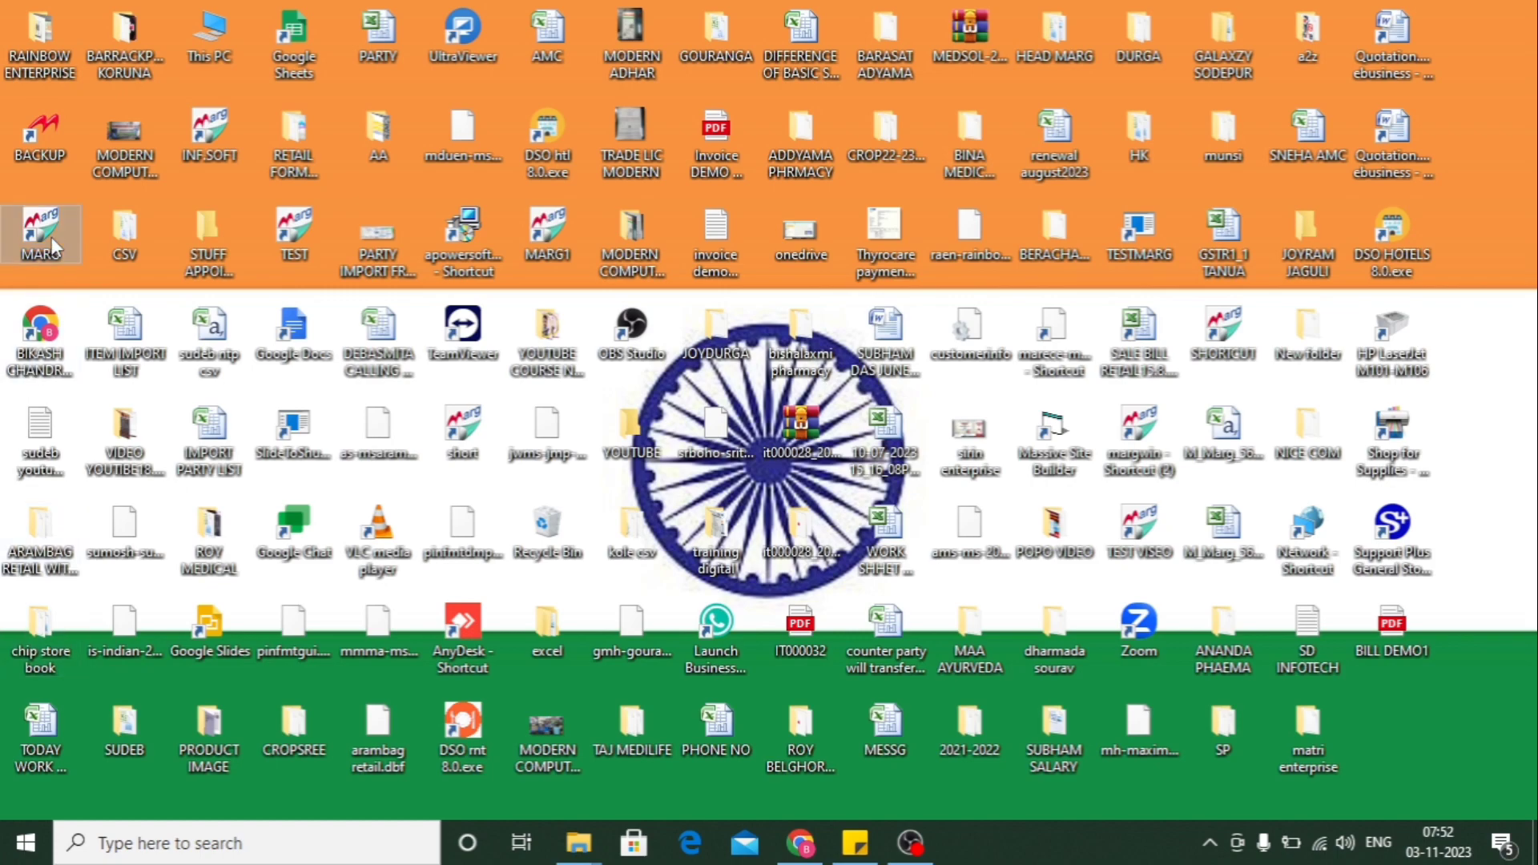
- Launch Marg ERP 9+ from the MARG desktop shortcut and wait for the empty List of Companies
double_click(52, 240)
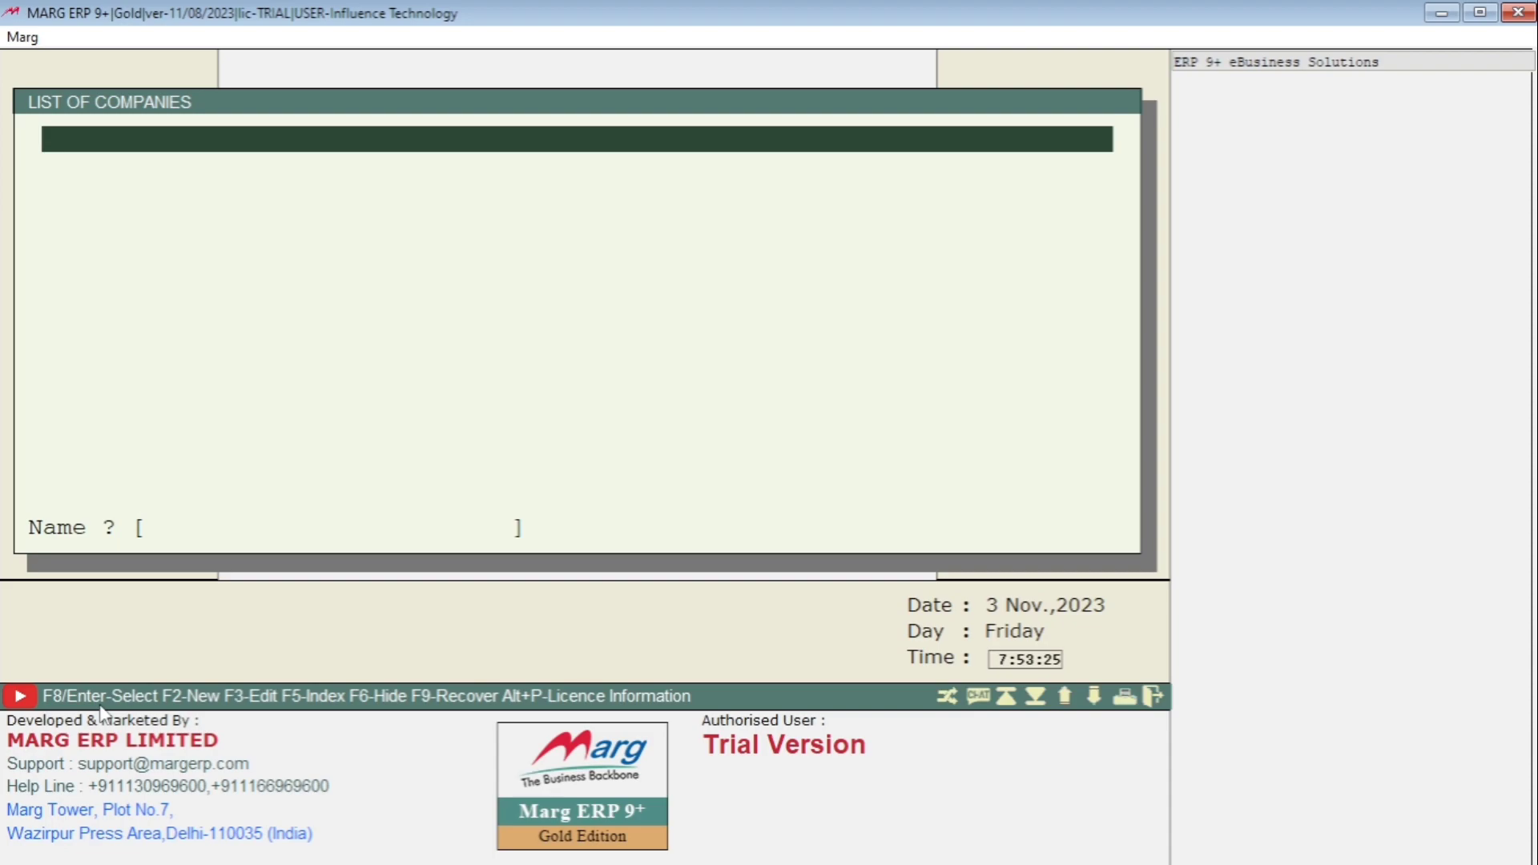
- Change the ERP version to ERP SILVER - SINGLE USER and acknowledge the success message
key(F8)
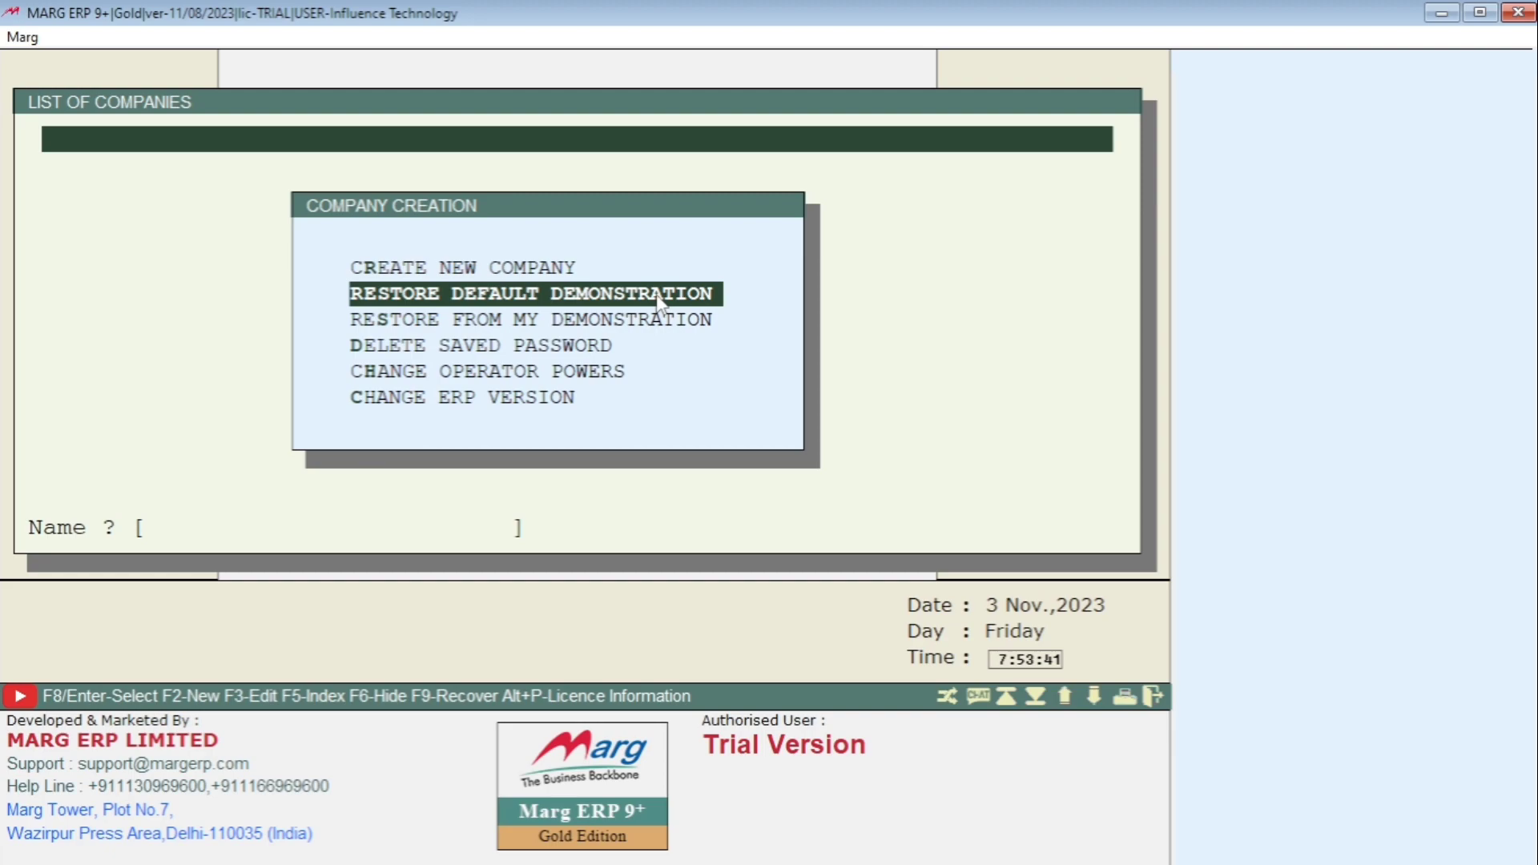
key(Down)
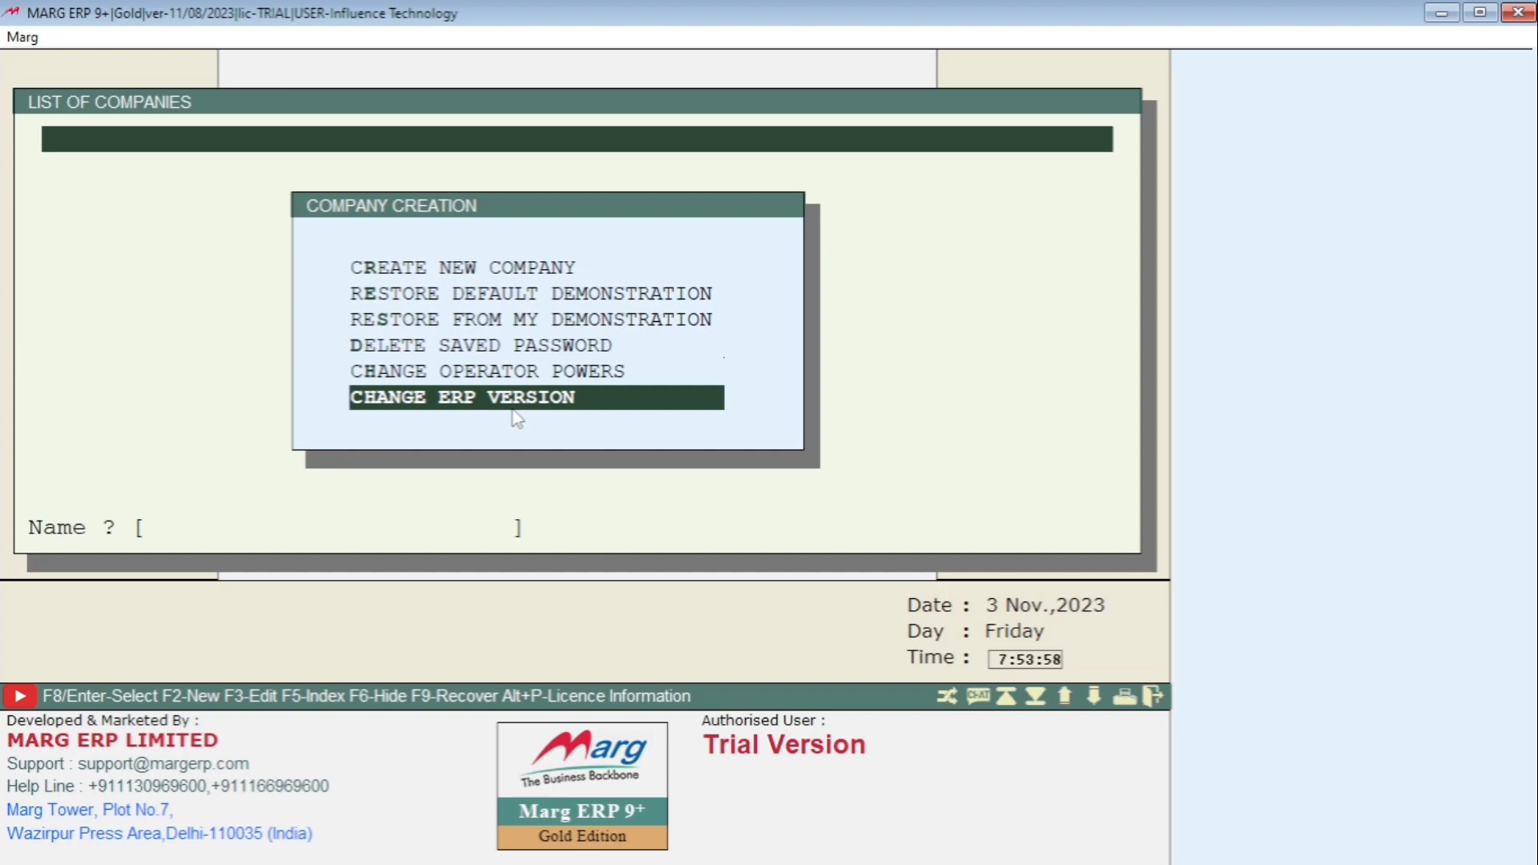
key(Return)
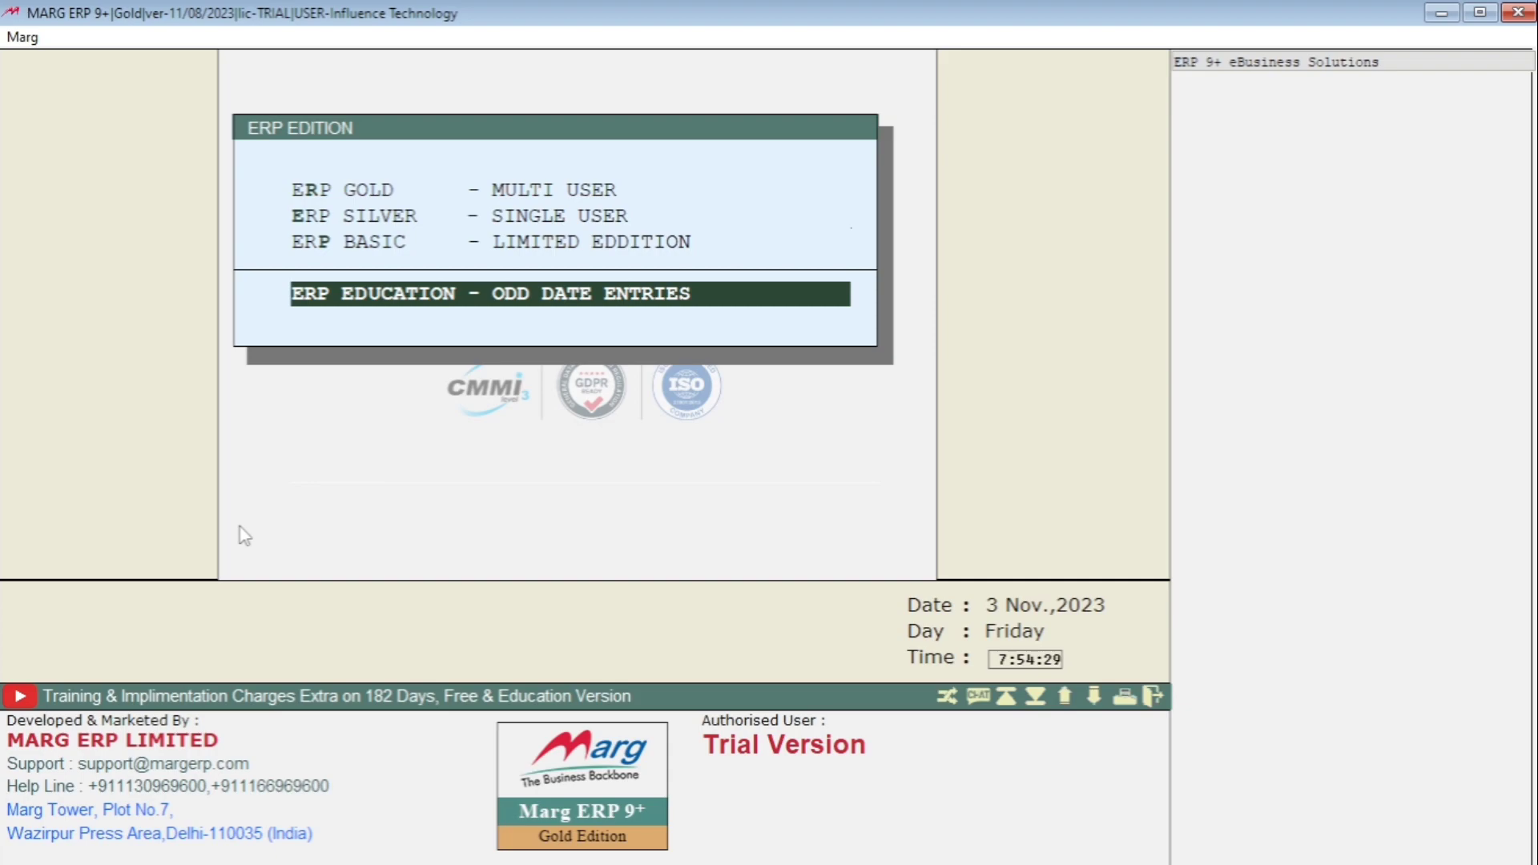
key(Up)
key(Up)
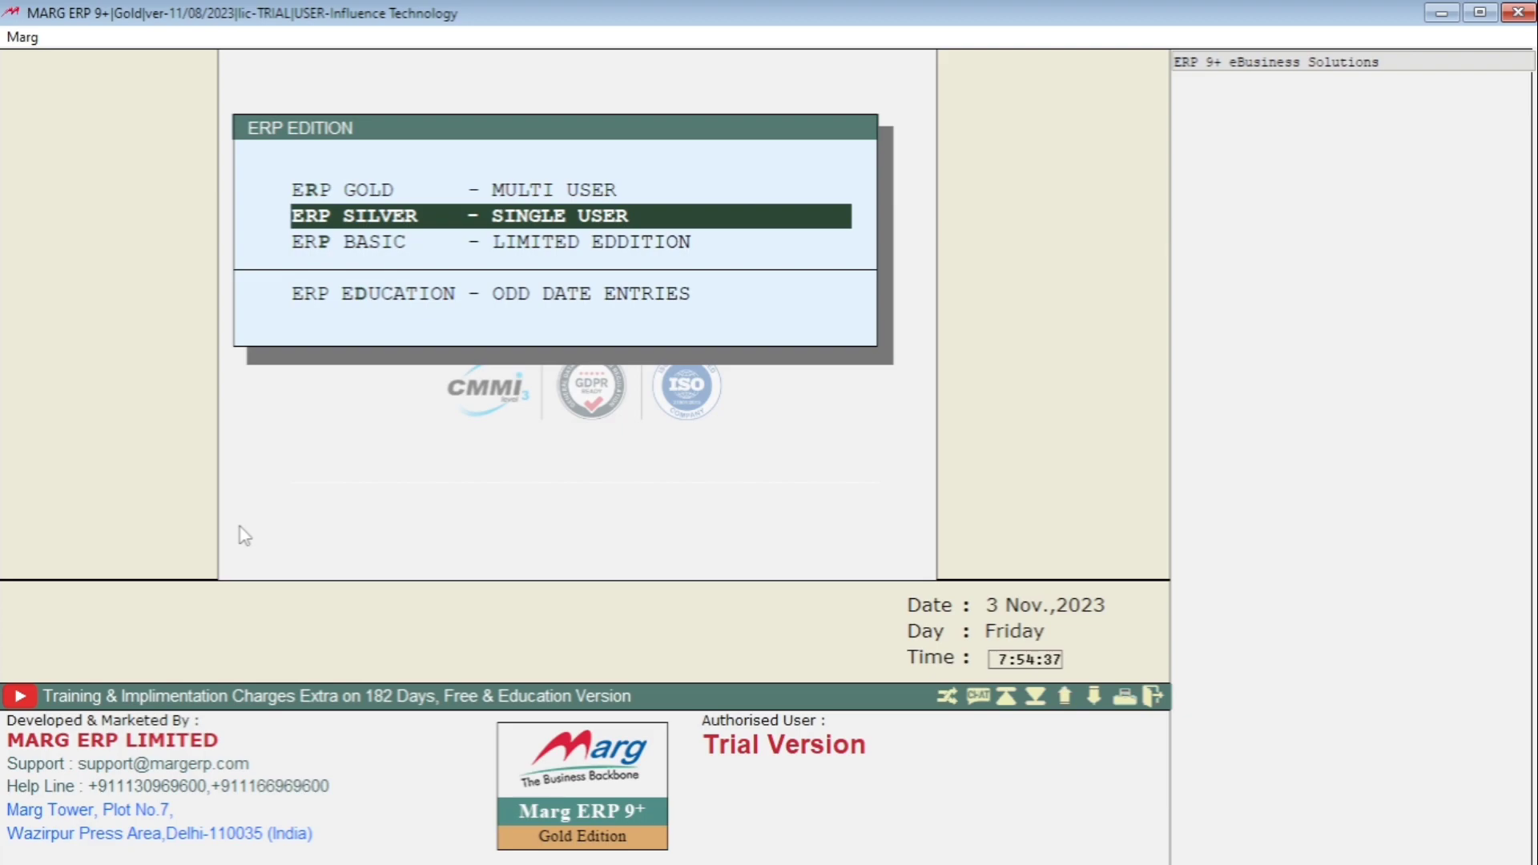
key(Return)
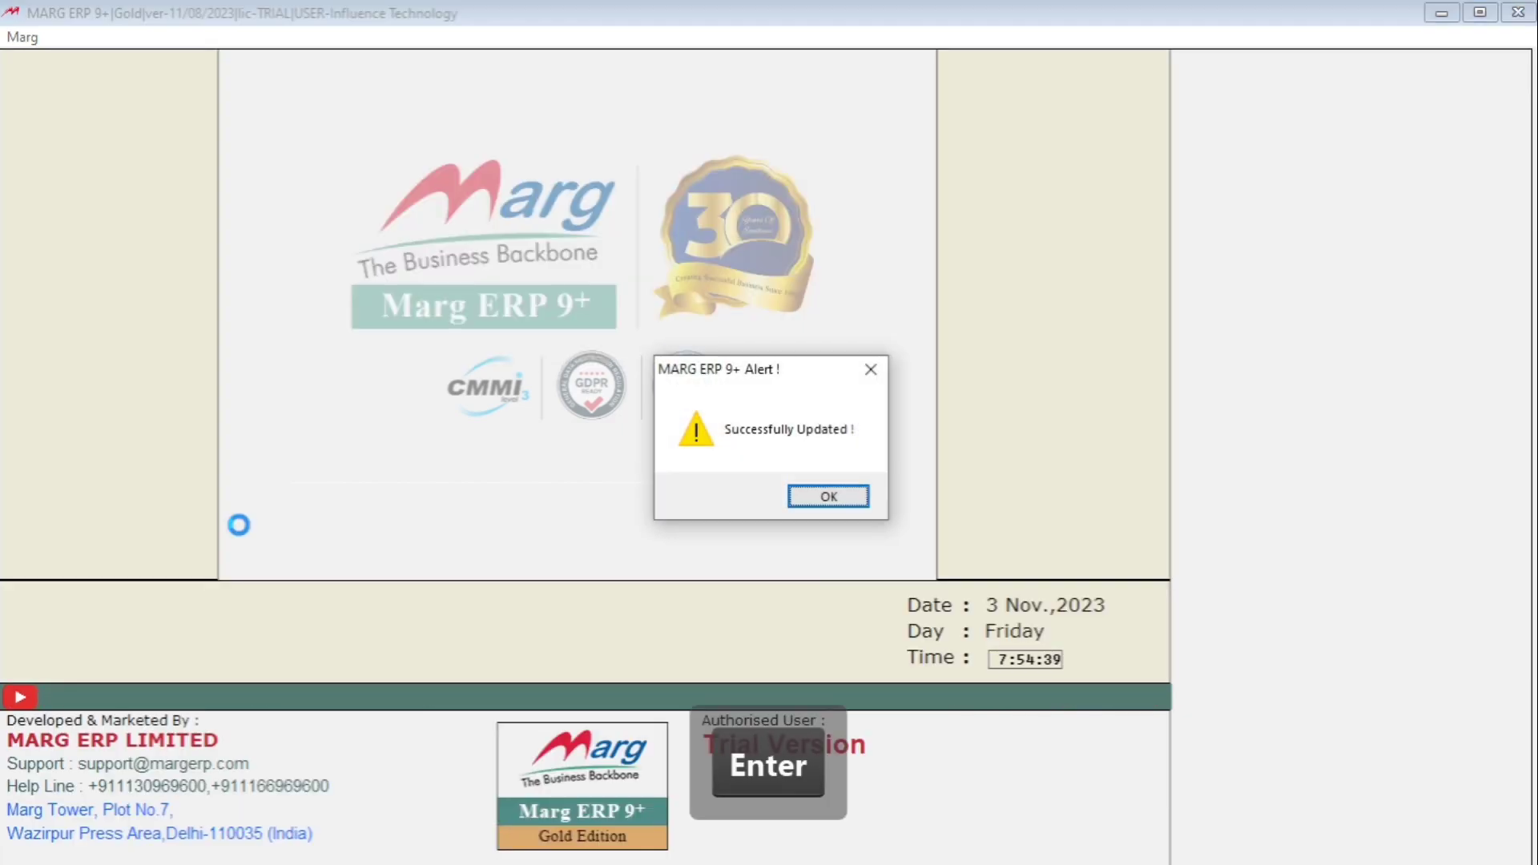
key(Return)
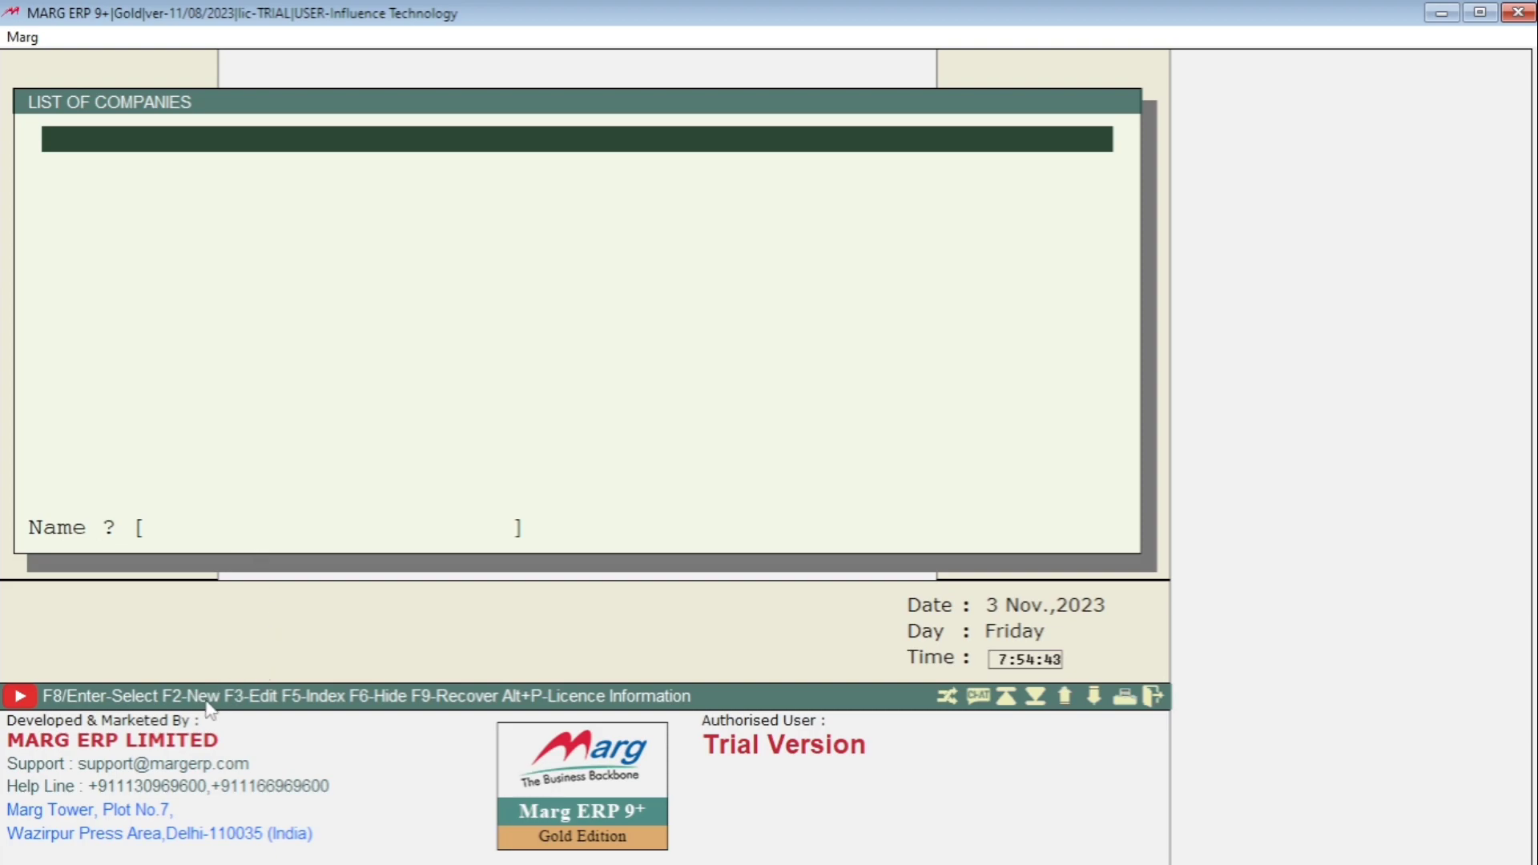
- Restore the DEMO PHARMA DISTRIBUTION company from the default demonstration list, creating code DPHARMA
key(F2)
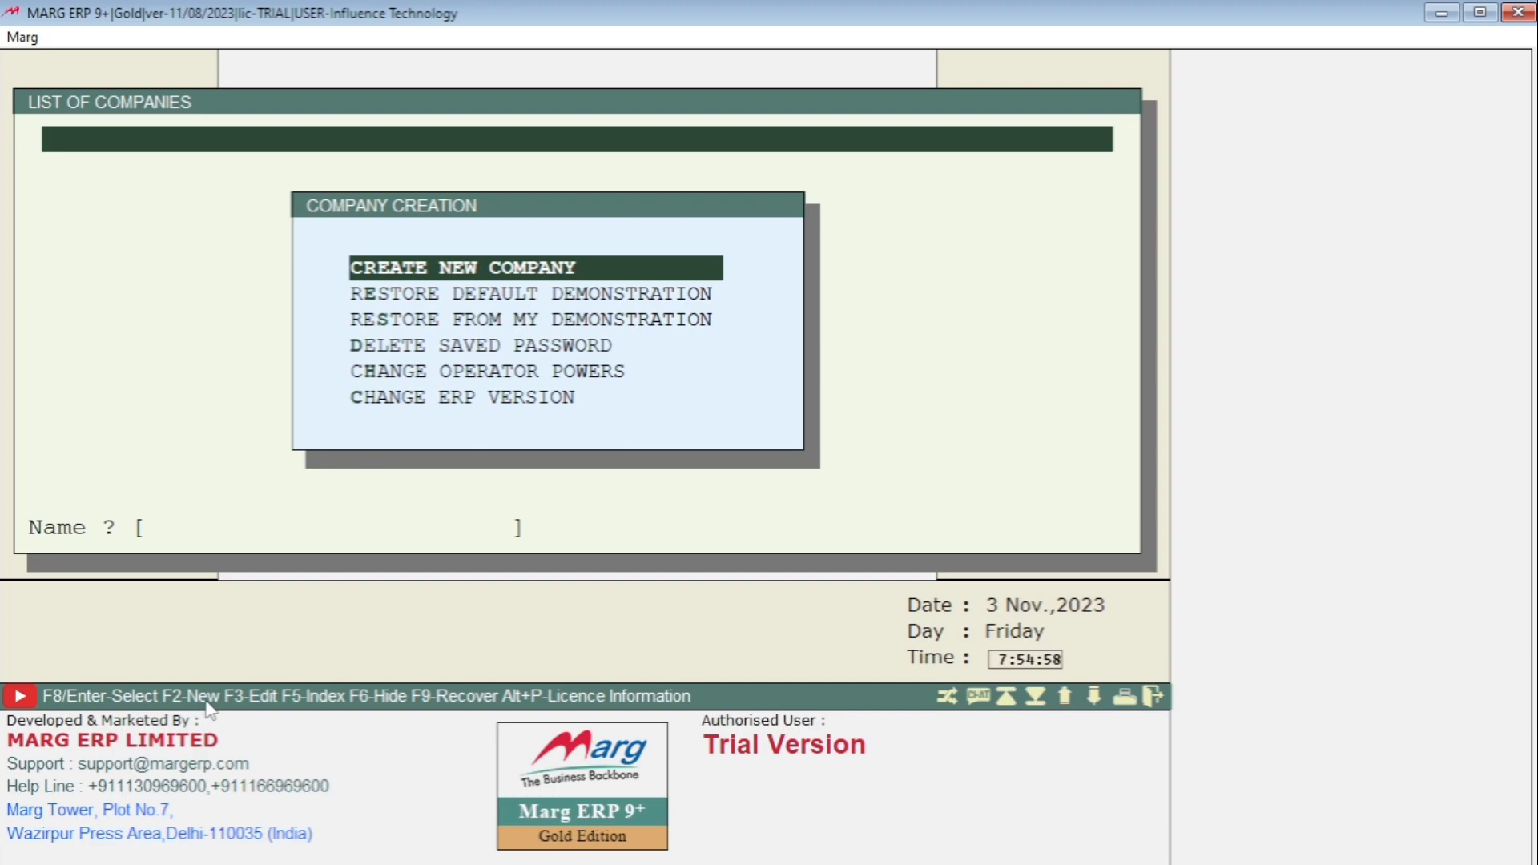
key(Down)
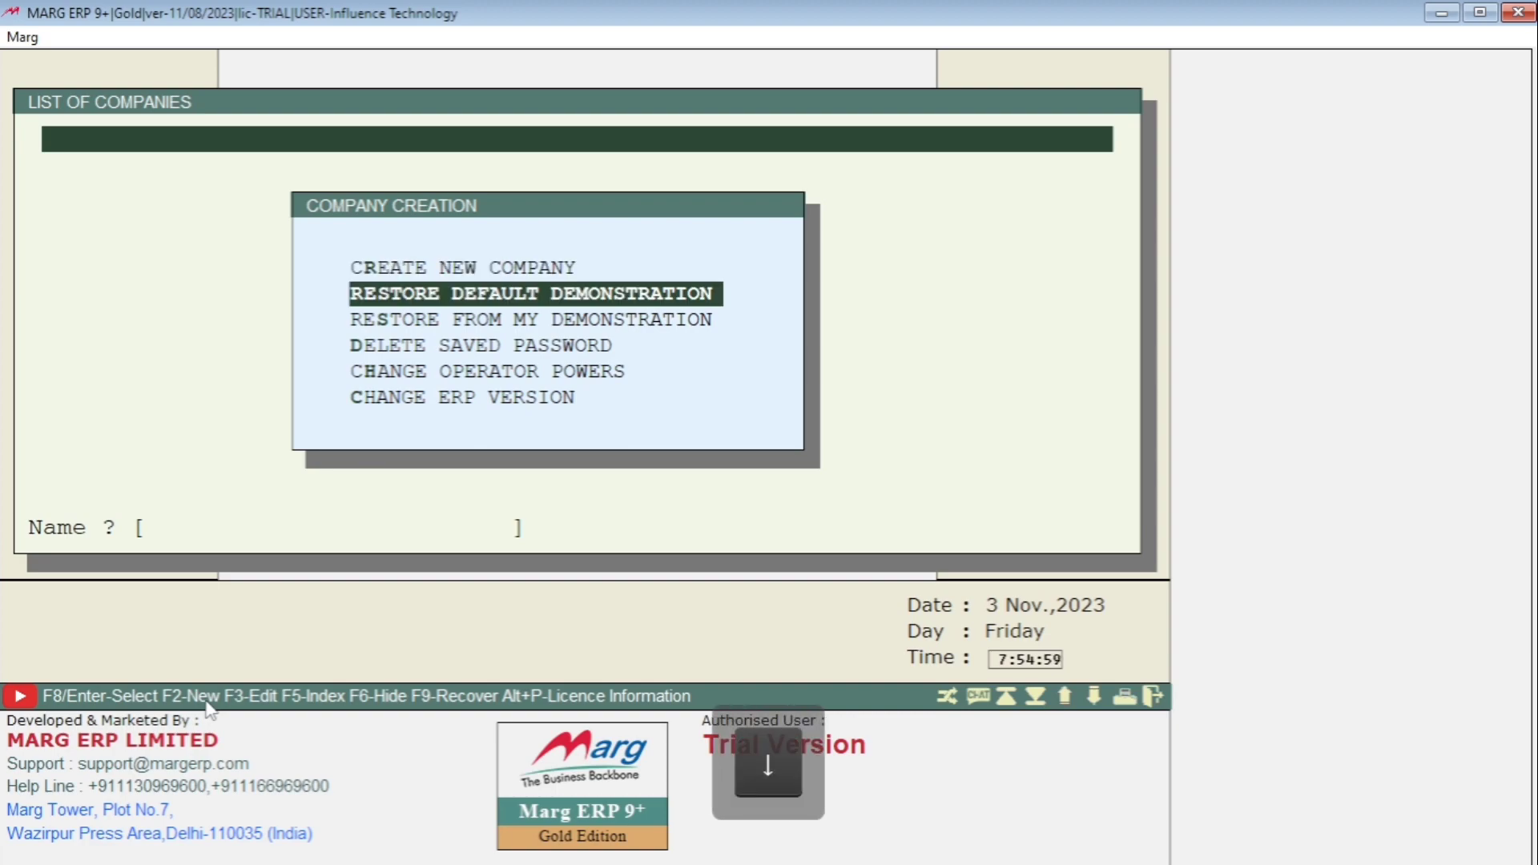
key(Return)
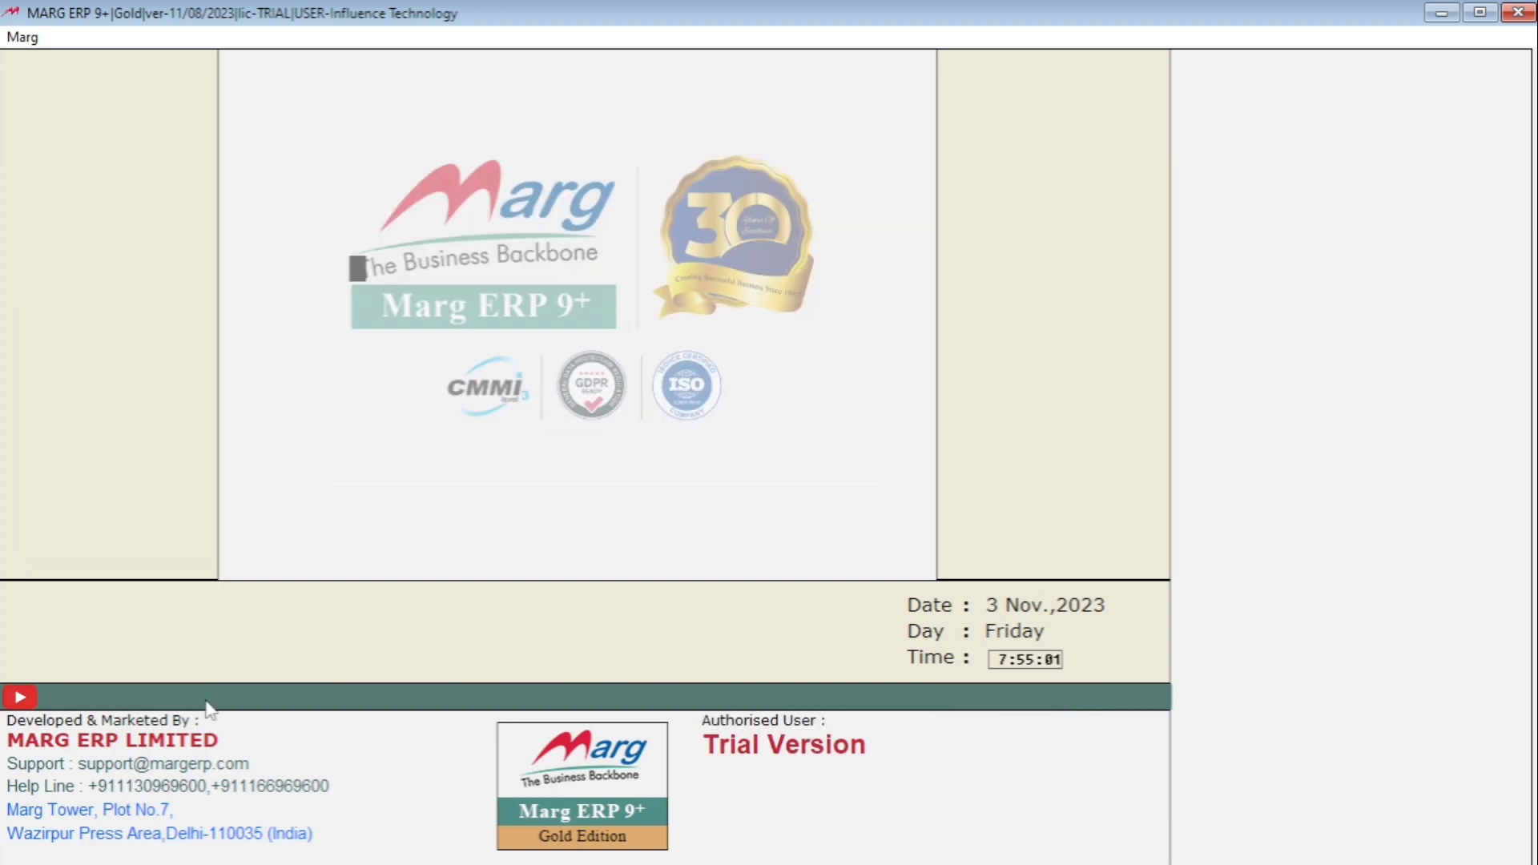
key(Down)
key(Down)
key(Down)
key(Down)
key(Down)
key(Down)
key(Down)
key(Down)
key(Down)
key(Down)
key(Down)
key(Down)
key(Down)
key(Down)
key(Down)
key(Down)
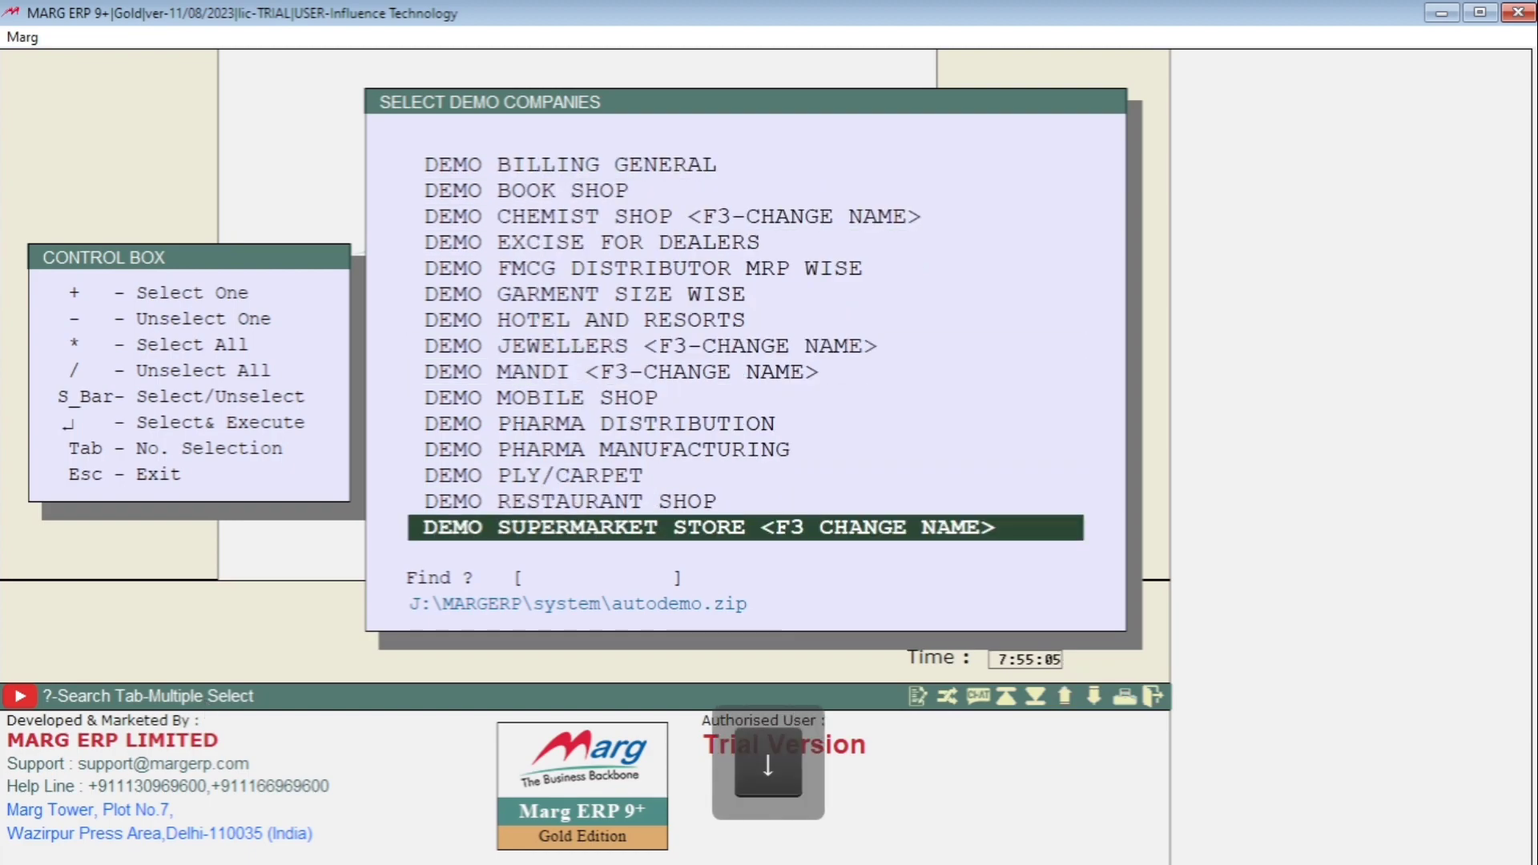
key(Up)
key(Up)
key(Up)
key(Up)
key(Up)
key(Up)
key(Up)
key(Up)
key(Up)
key(Up)
key(Up)
key(Up)
key(Up)
key(Up)
key(Up)
key(Up)
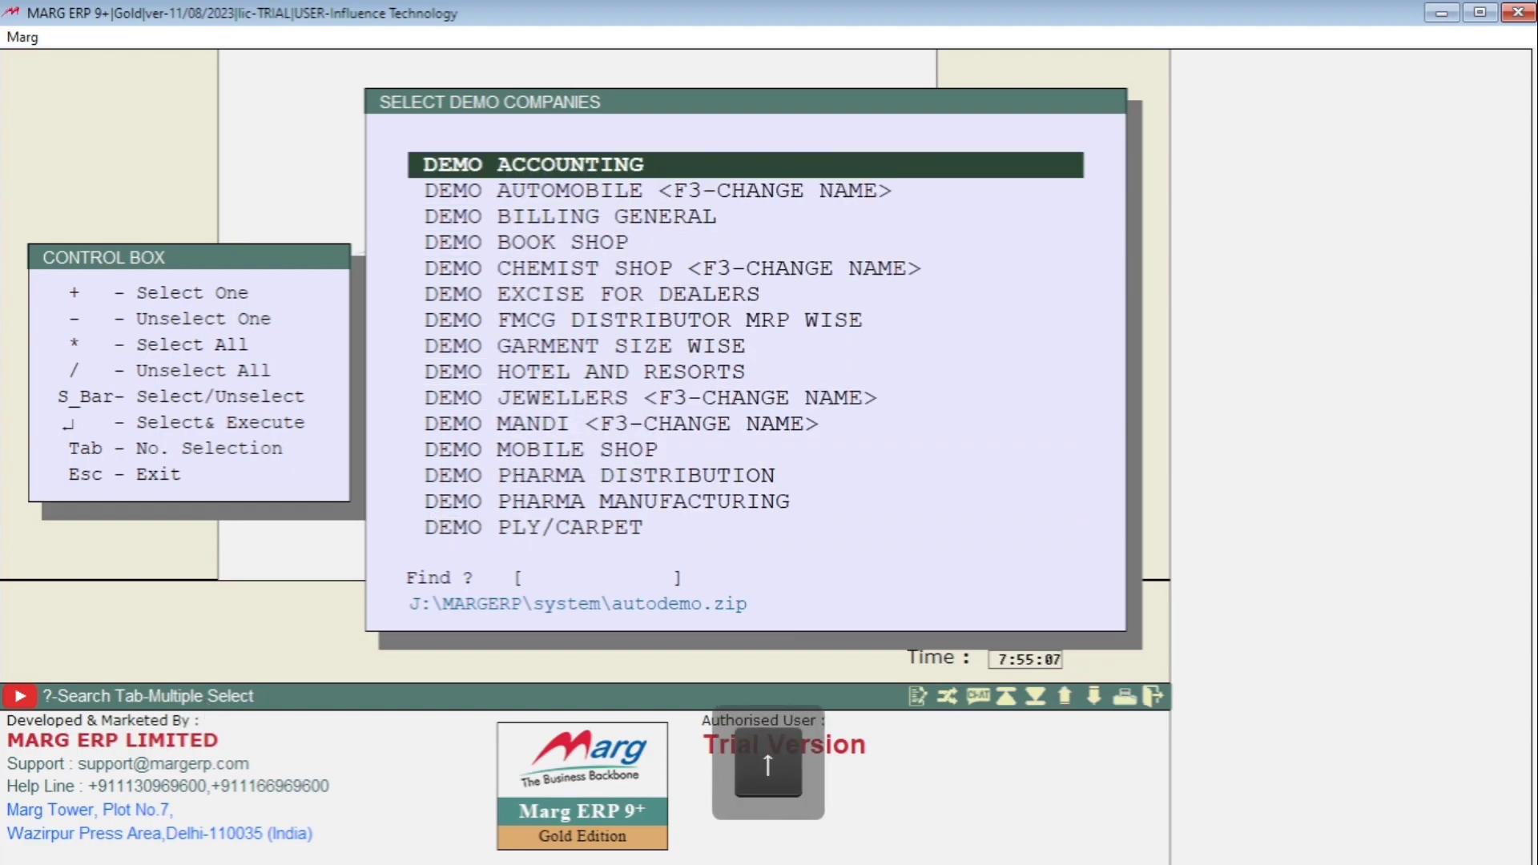
key(Down)
key(Down)
key(Down)
key(Down)
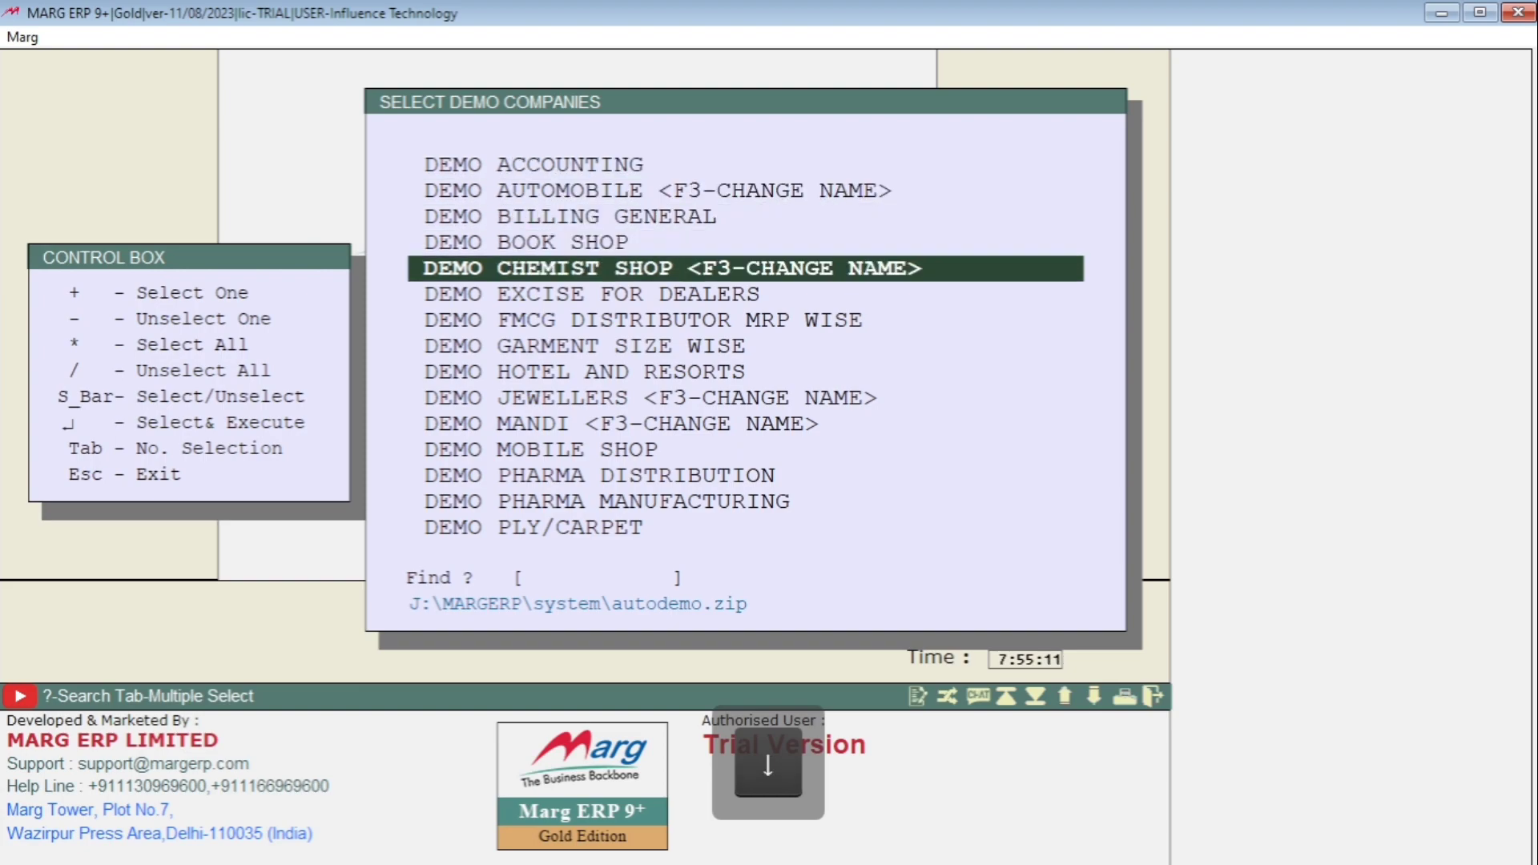
key(Down)
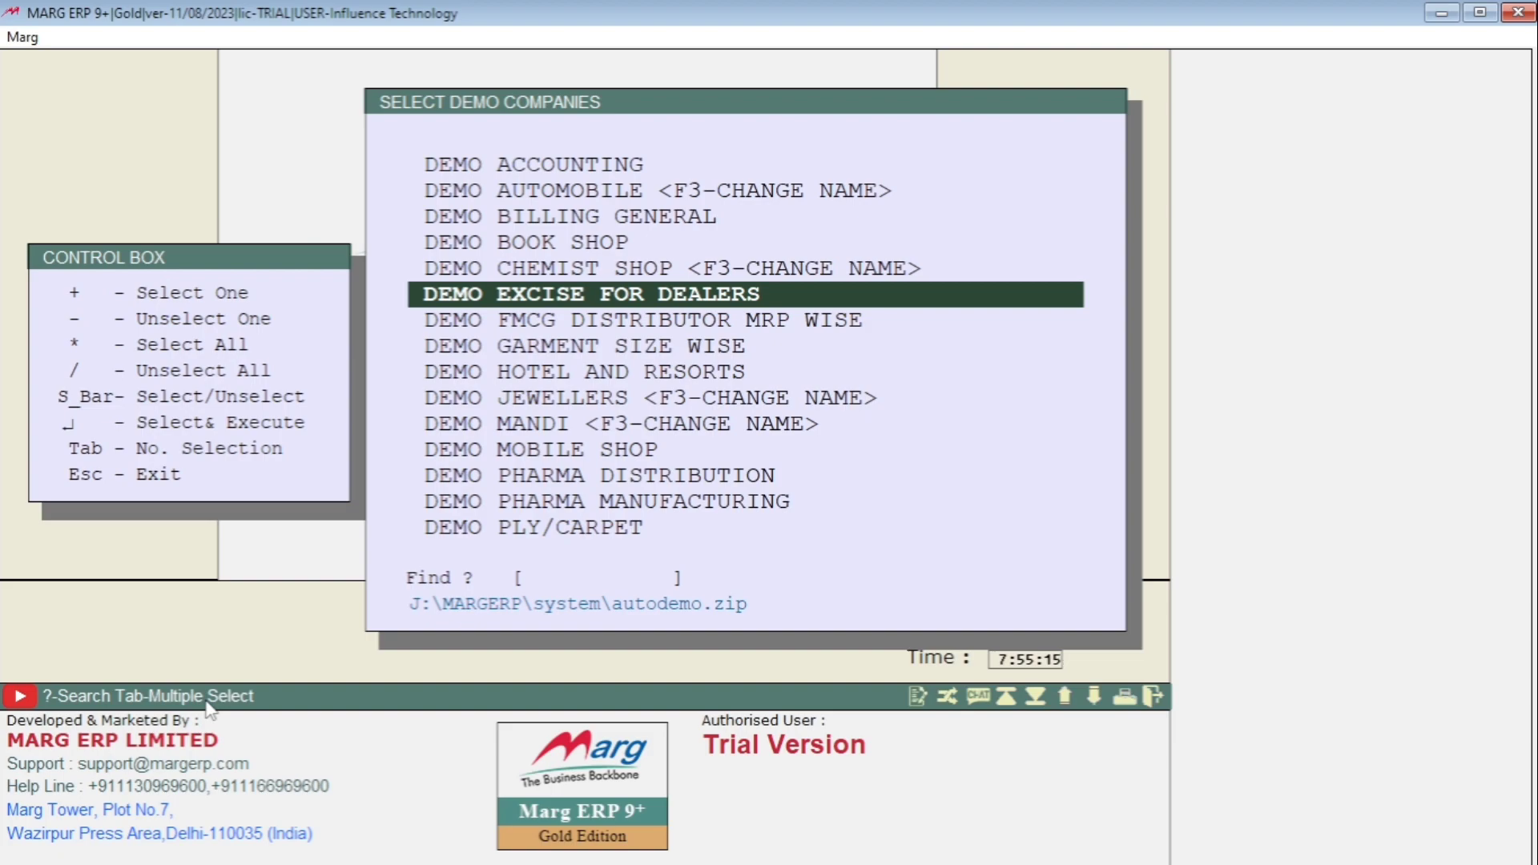
key(Down)
key(Down)
key(Down)
key(Down)
key(Down)
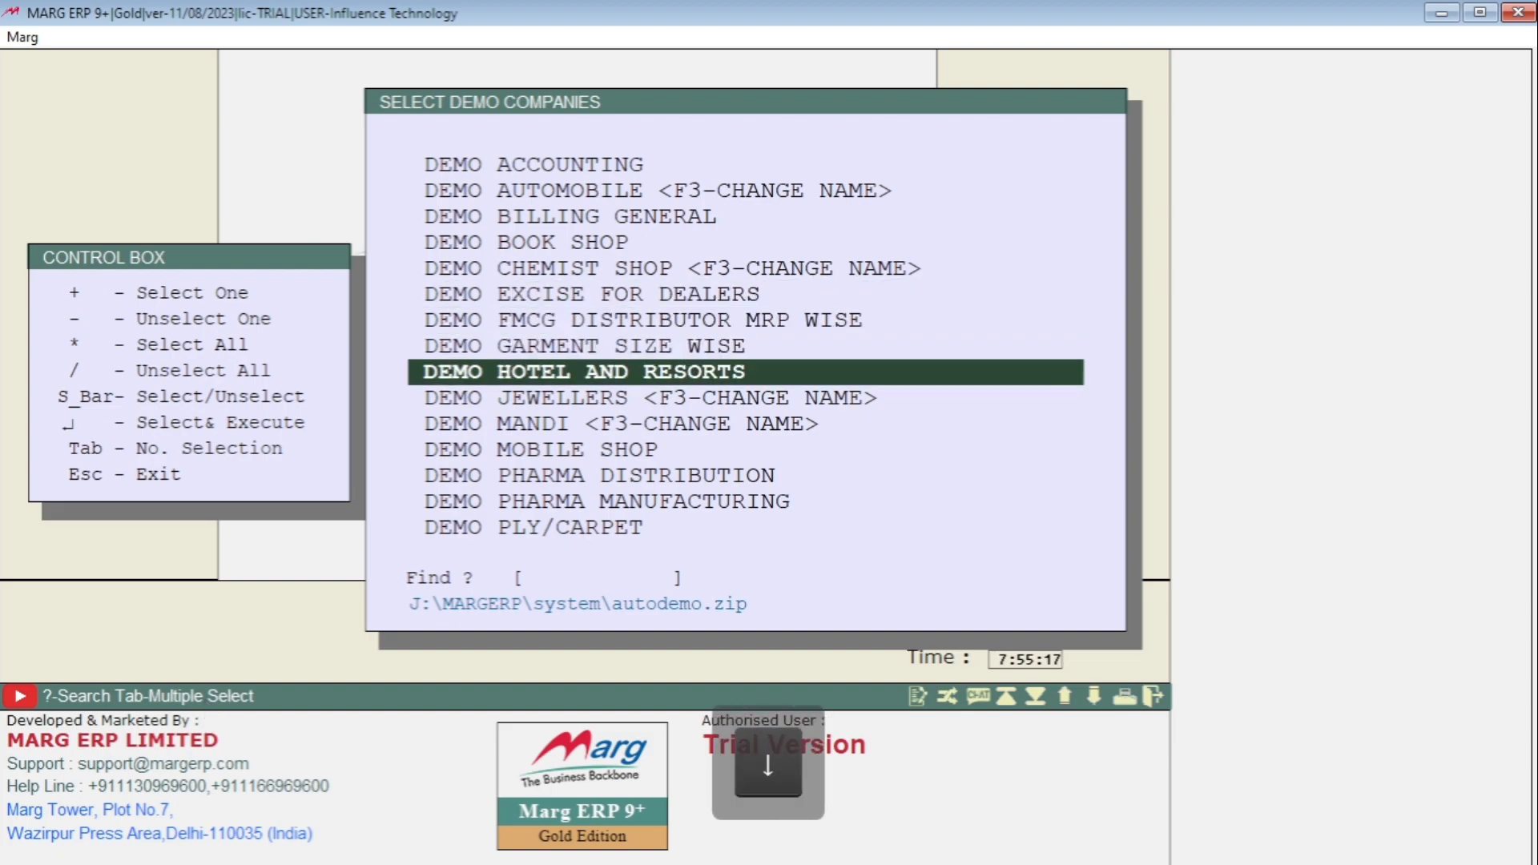
key(Down)
key(Down)
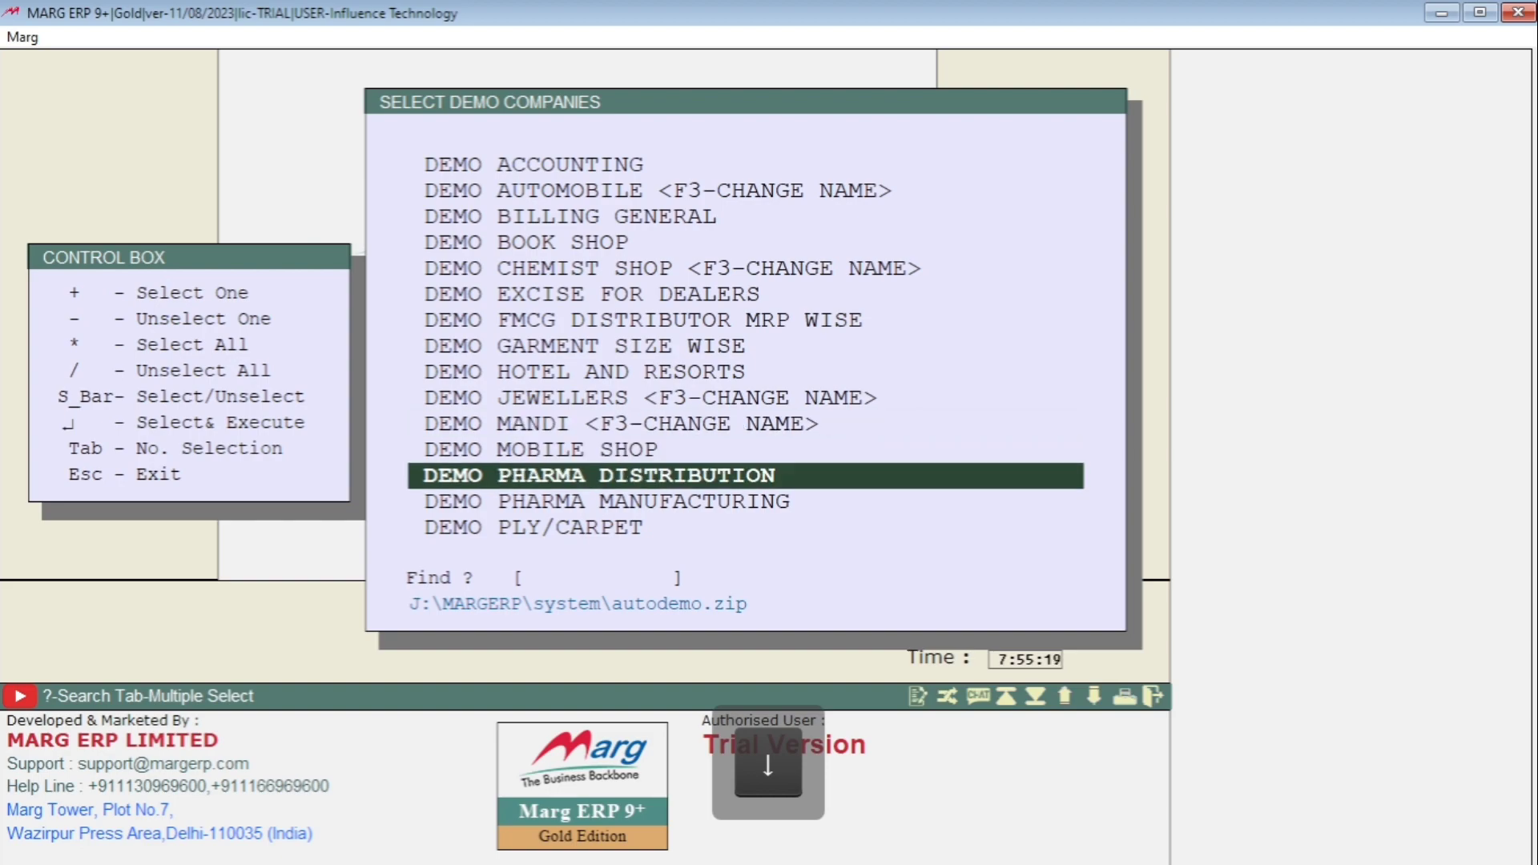
key(Down)
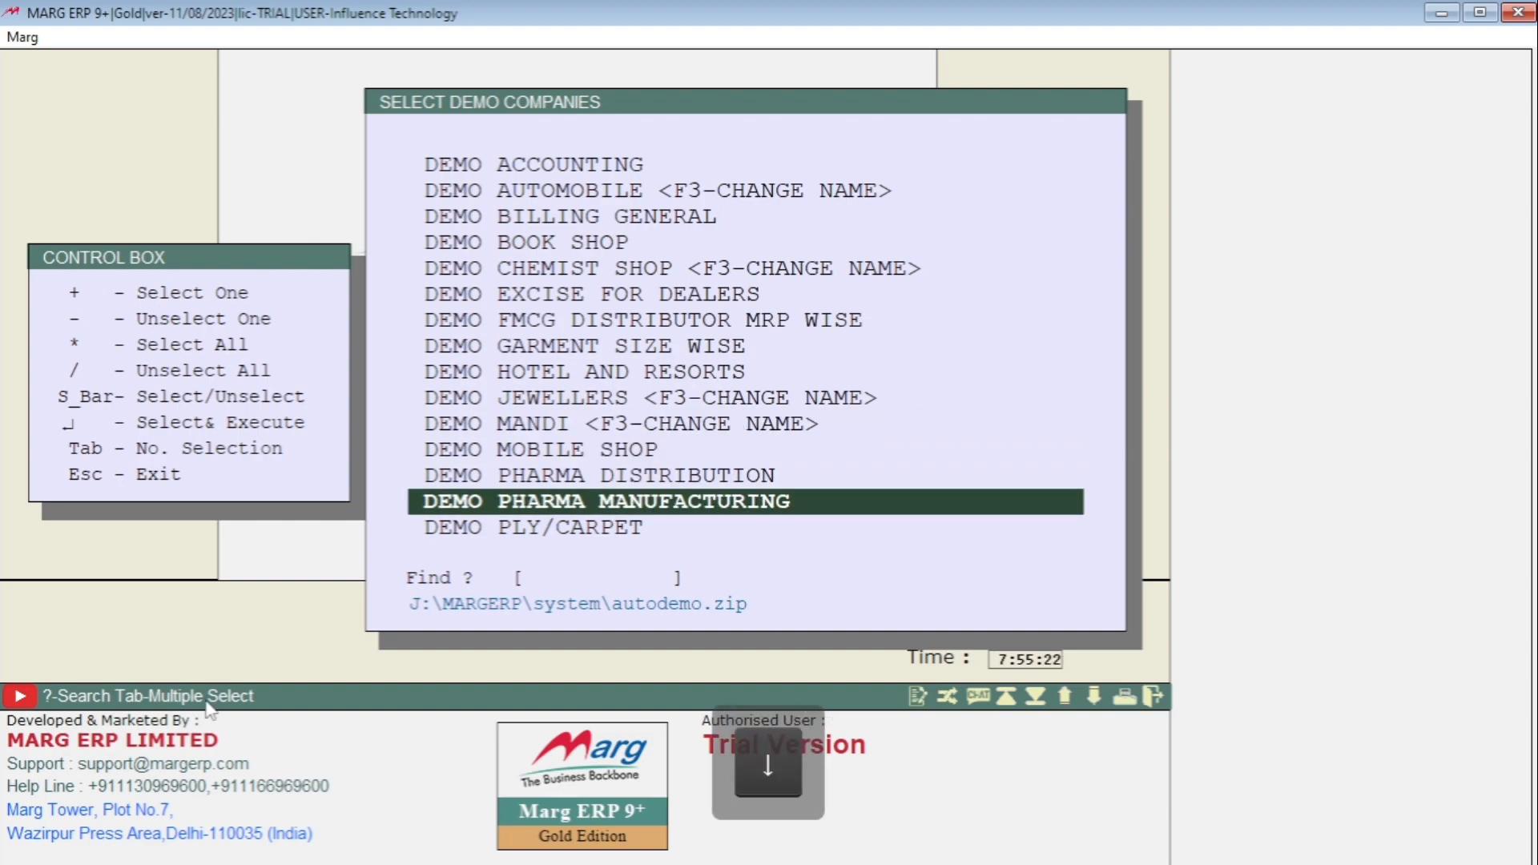
key(Up)
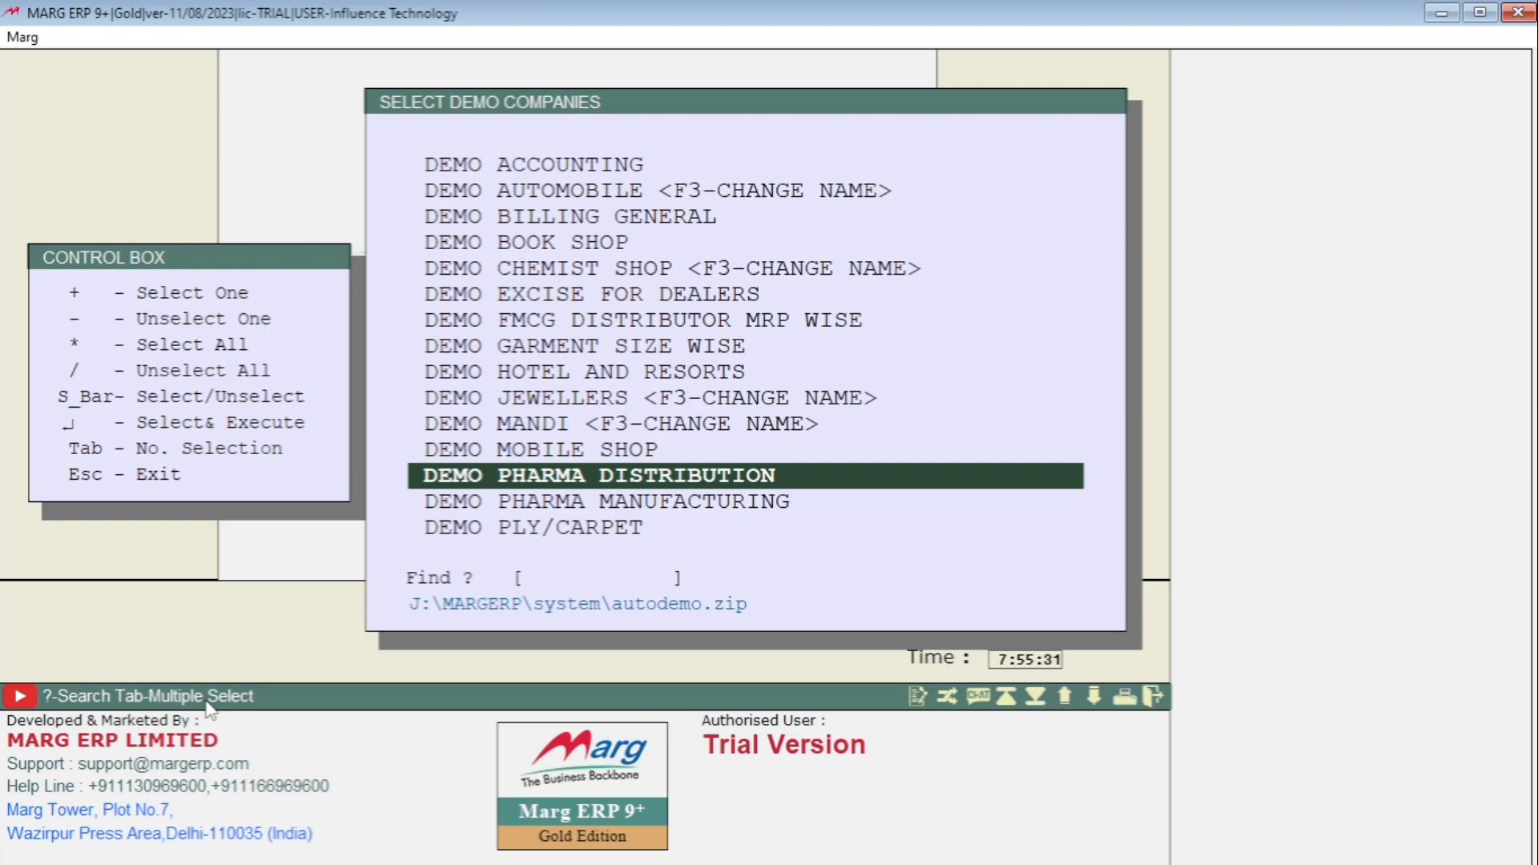
key(Return)
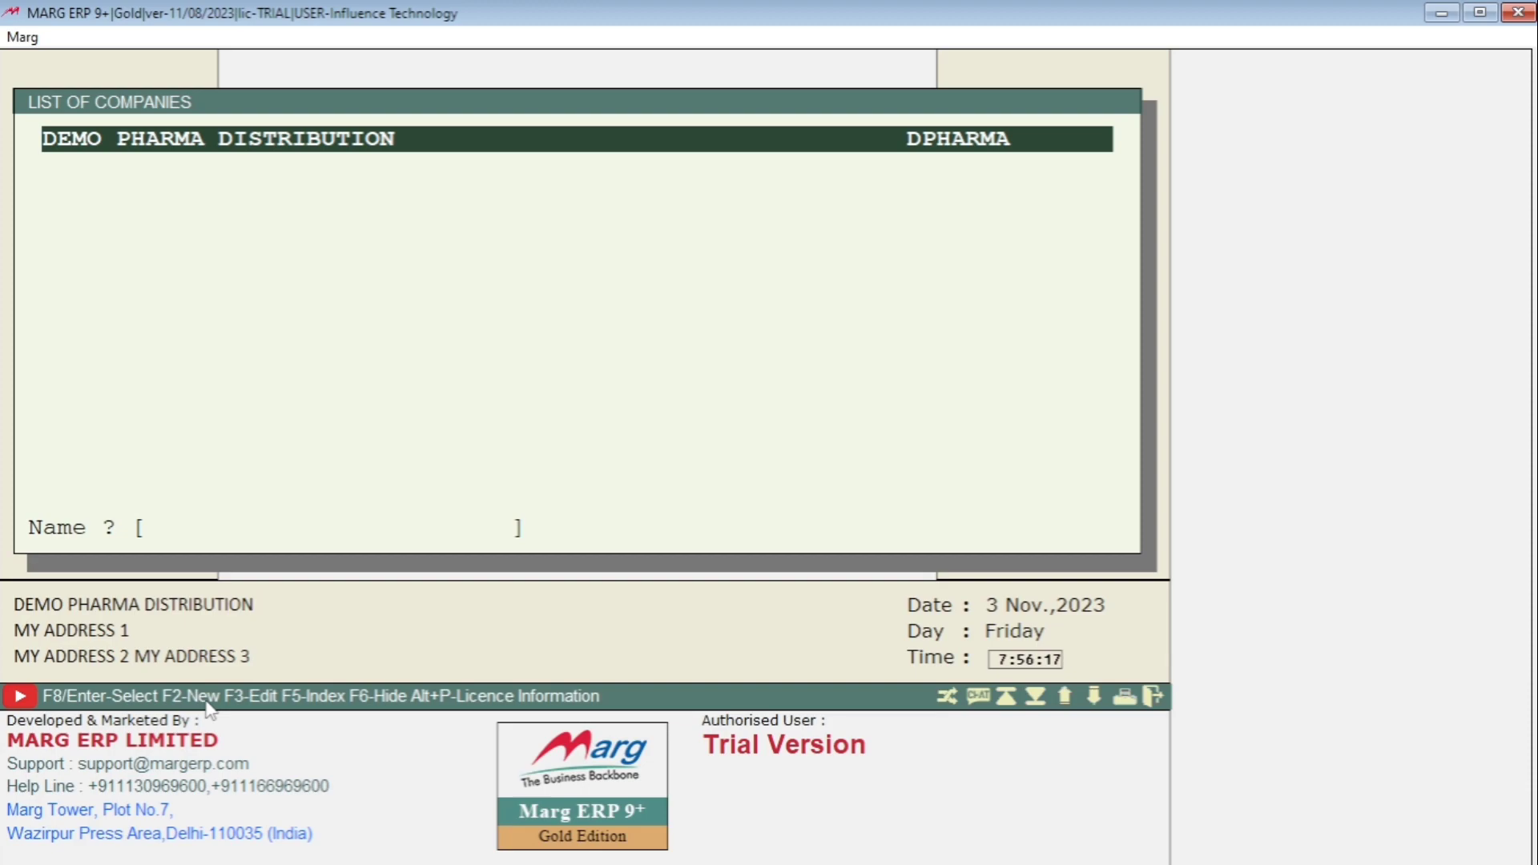
- Open DEMO PHARMA DISTRIBUTION 2021-2022 and dismiss the server notice and Margmart.com window
key(Return)
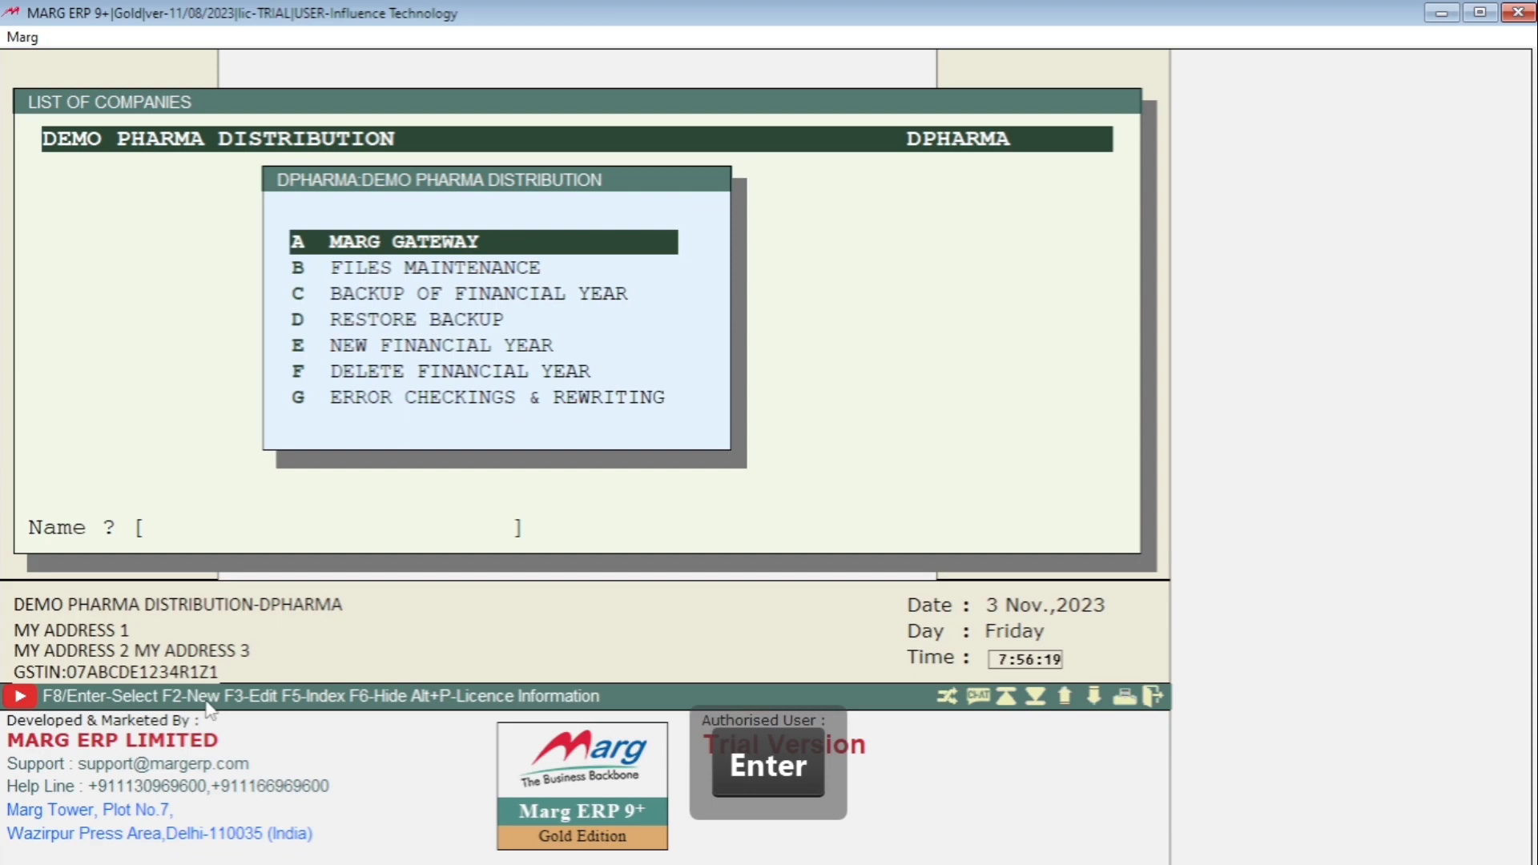
key(Return)
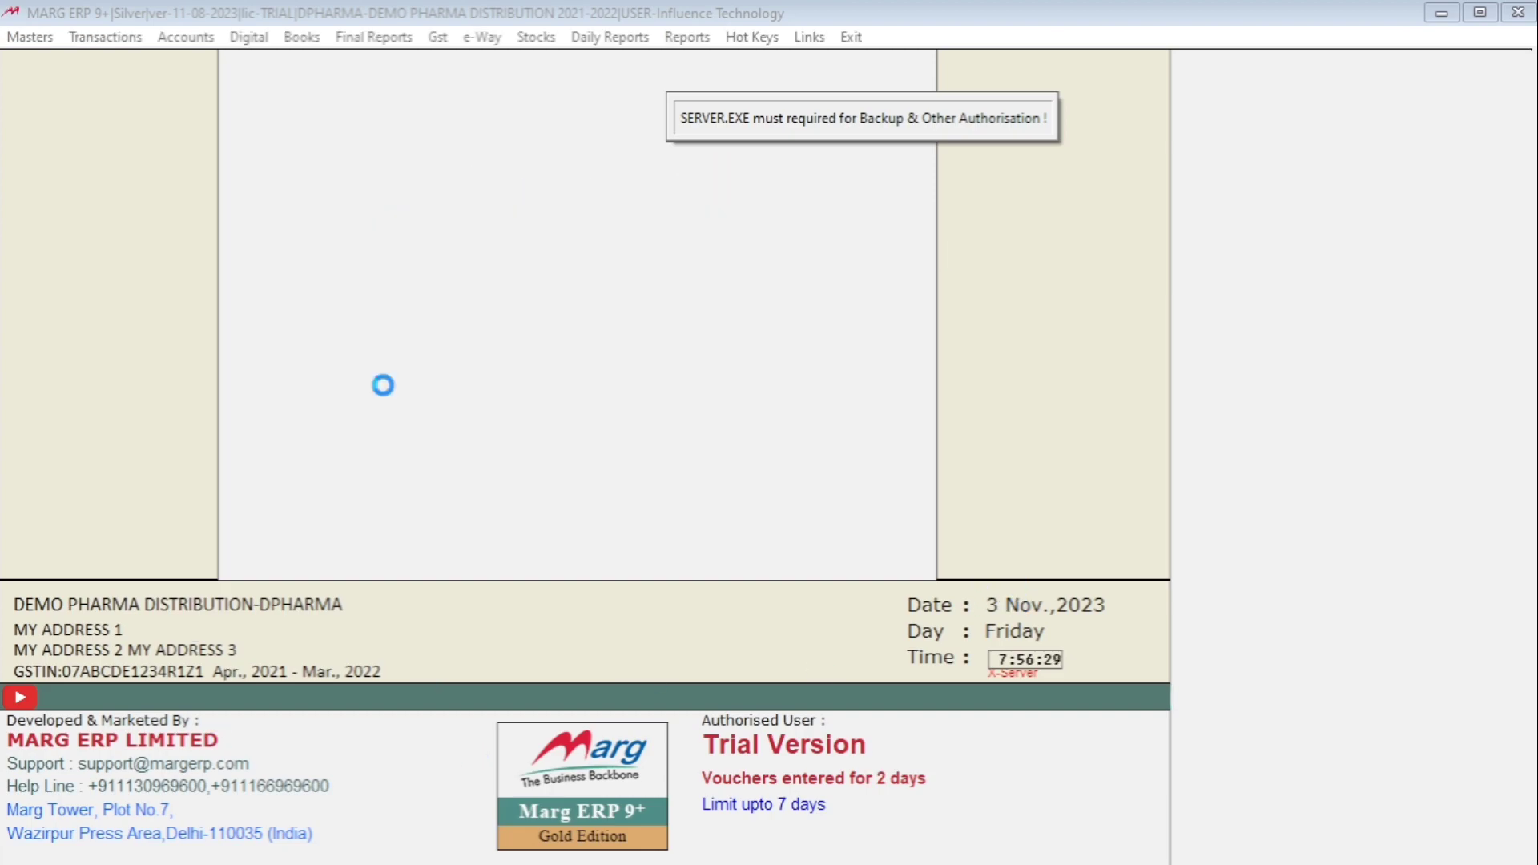
key(Escape)
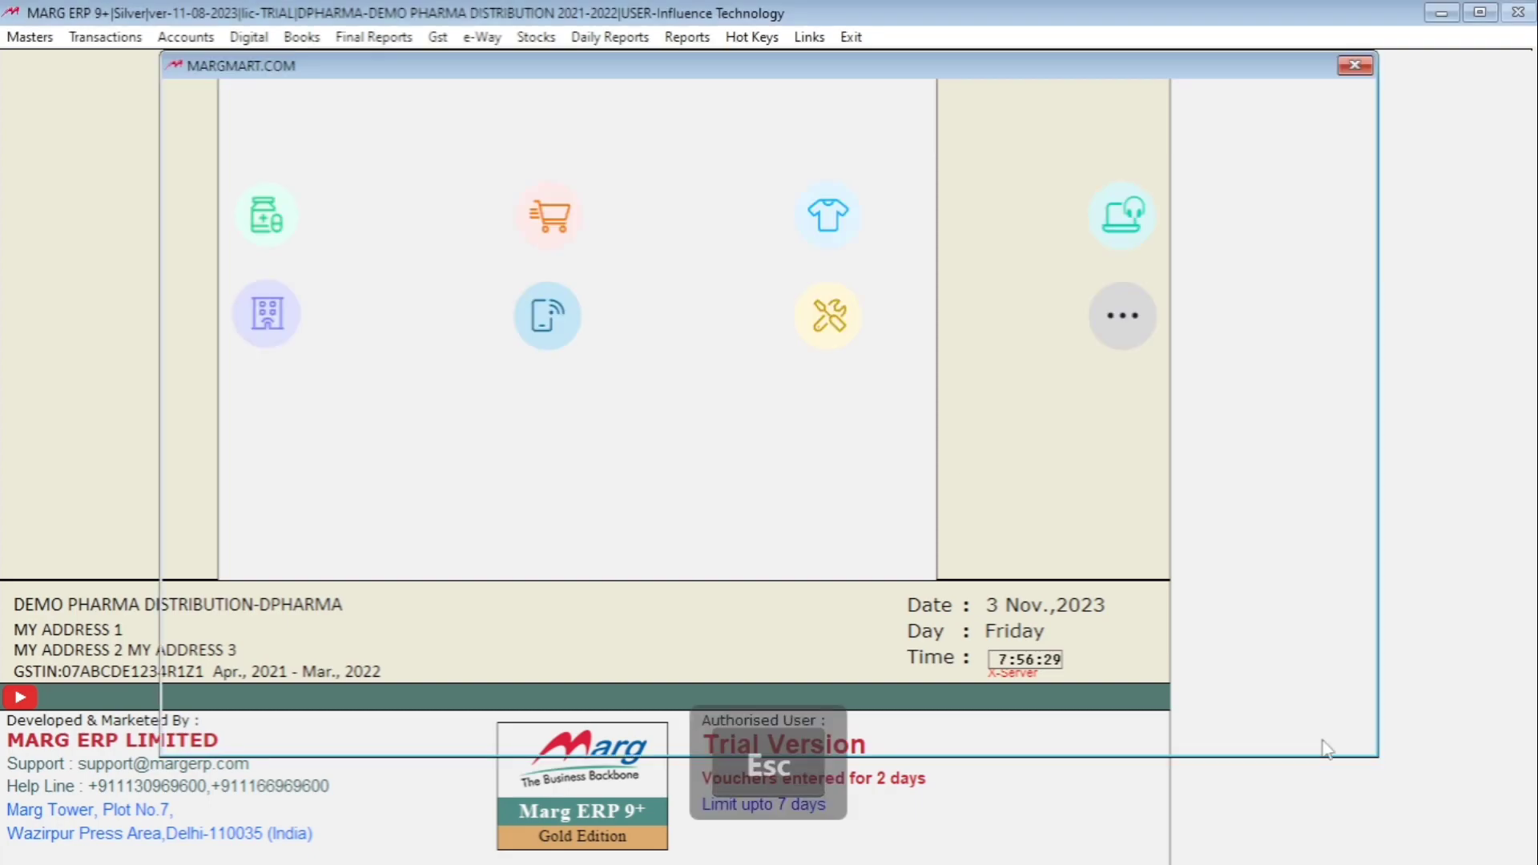
key(Escape)
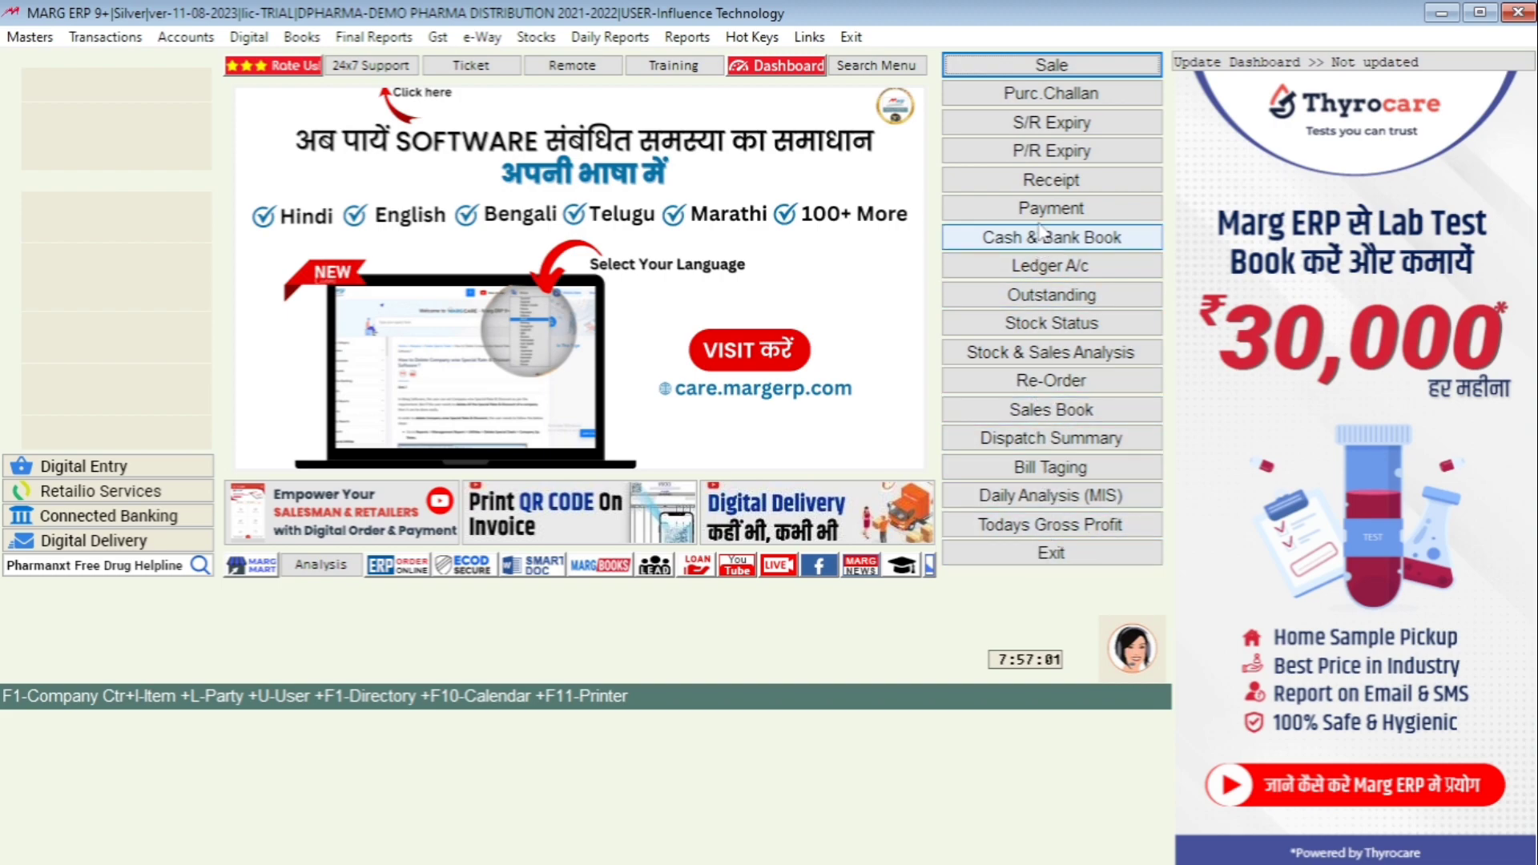
- Open the inventory item list from the Masters menu
click(120, 41)
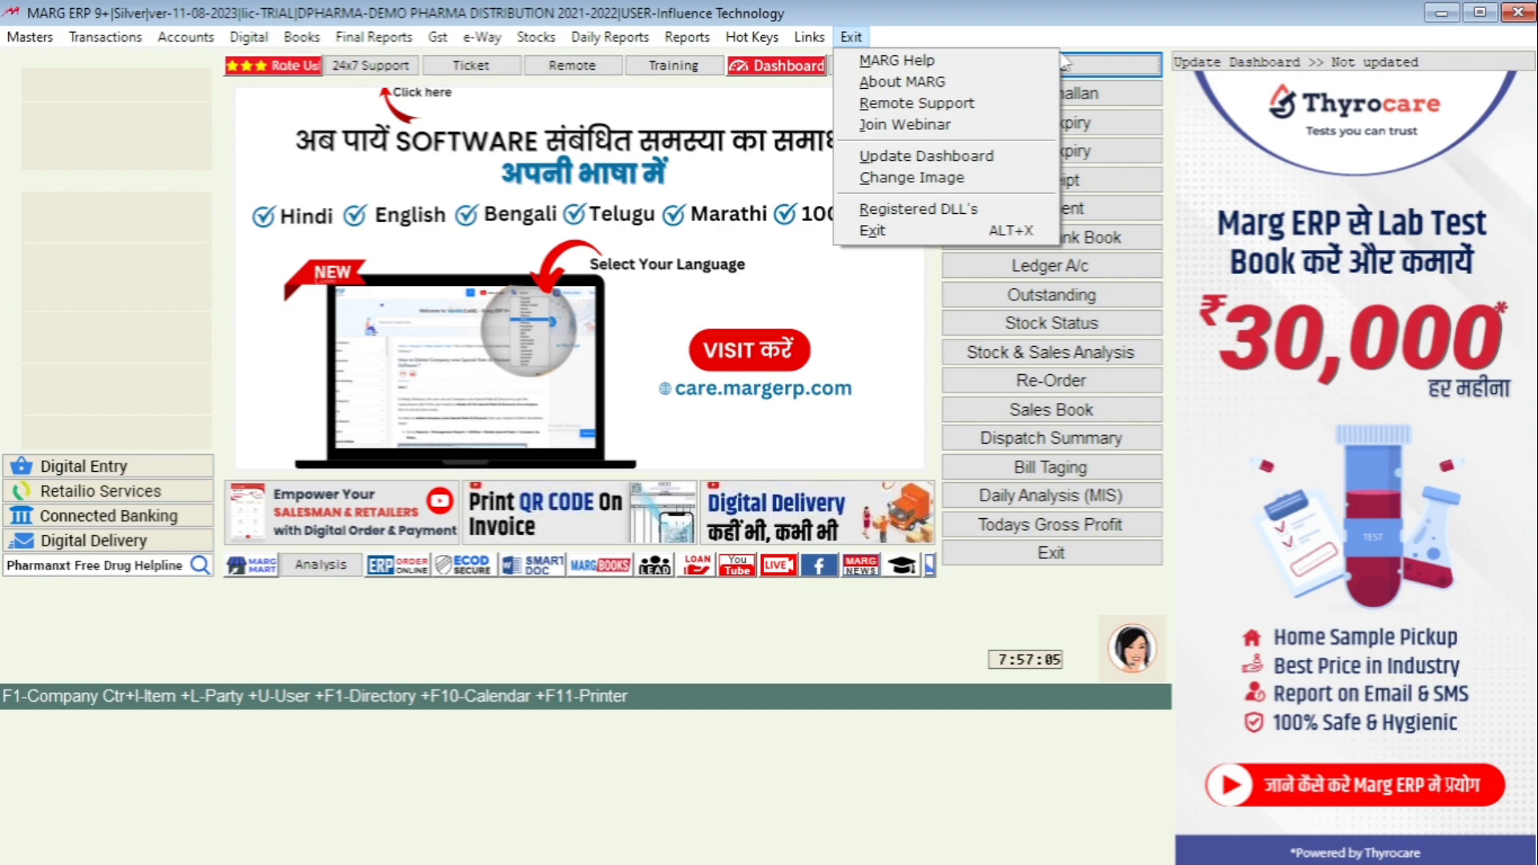
mouse_move(106, 37)
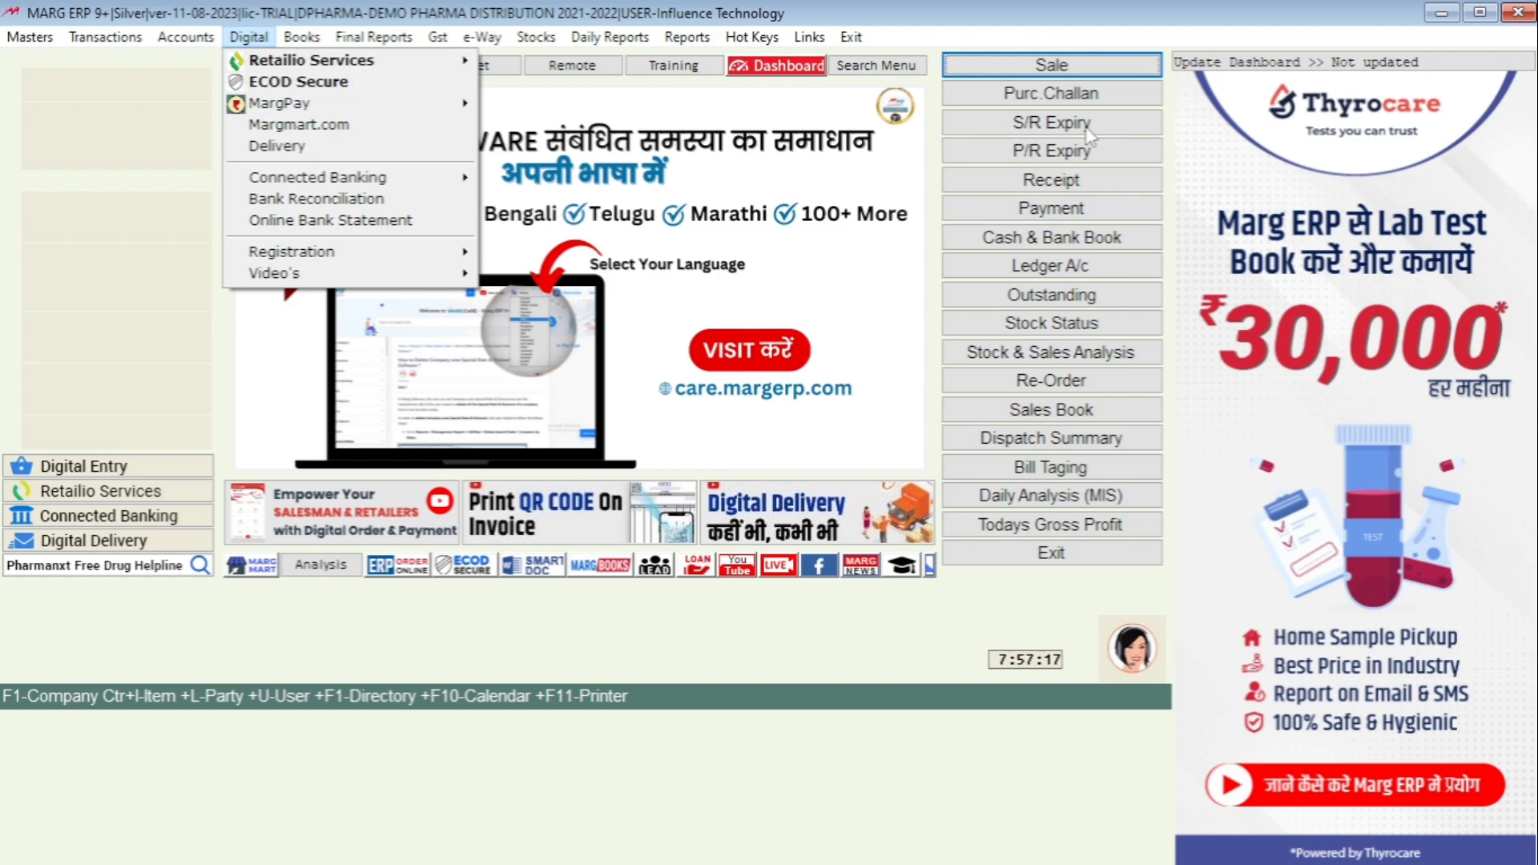
mouse_move(31, 38)
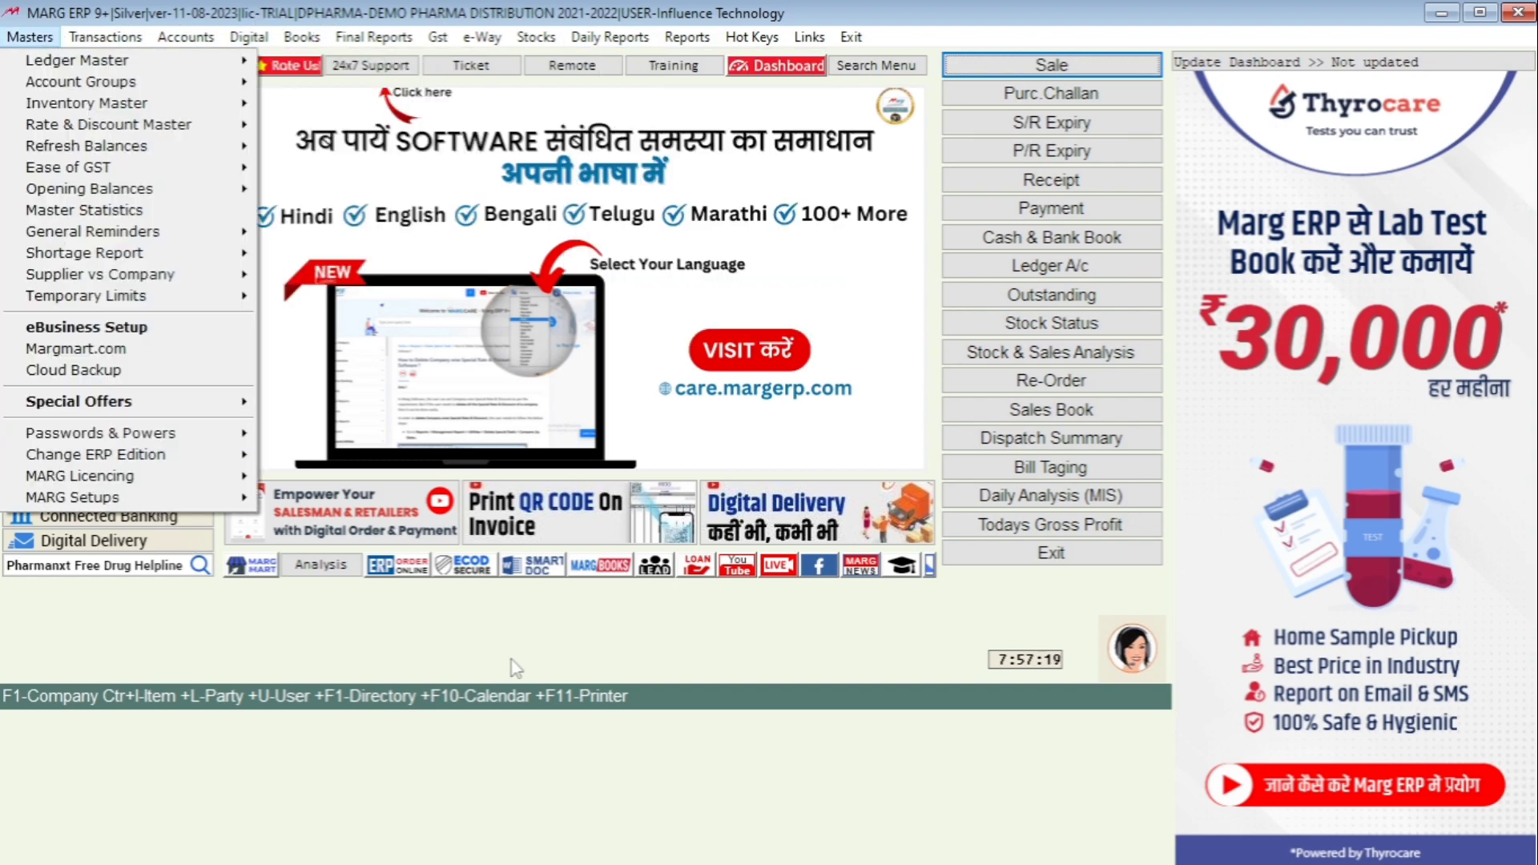
click(26, 42)
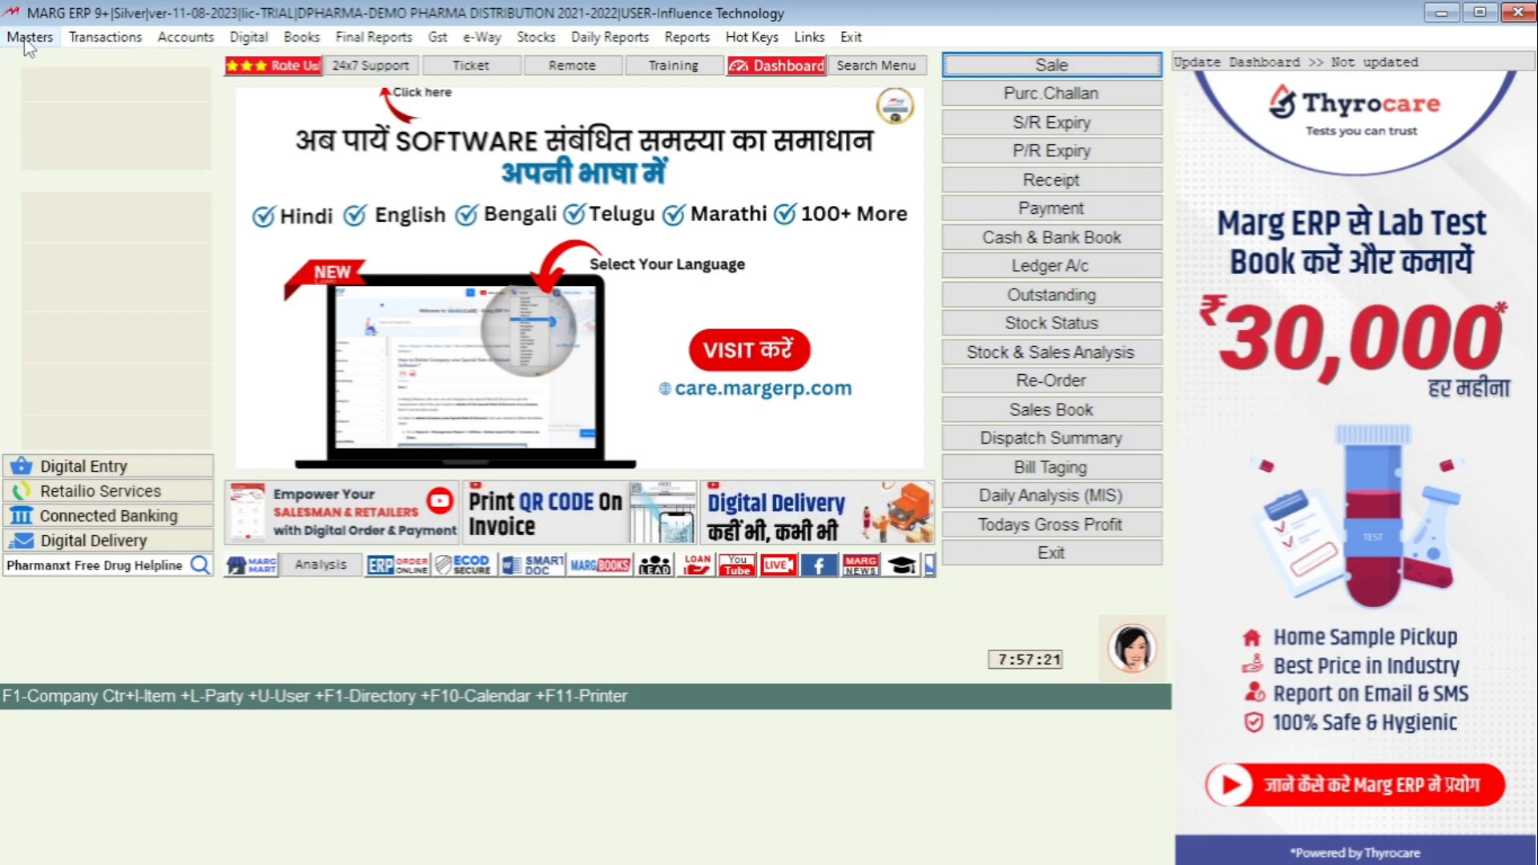
click(28, 40)
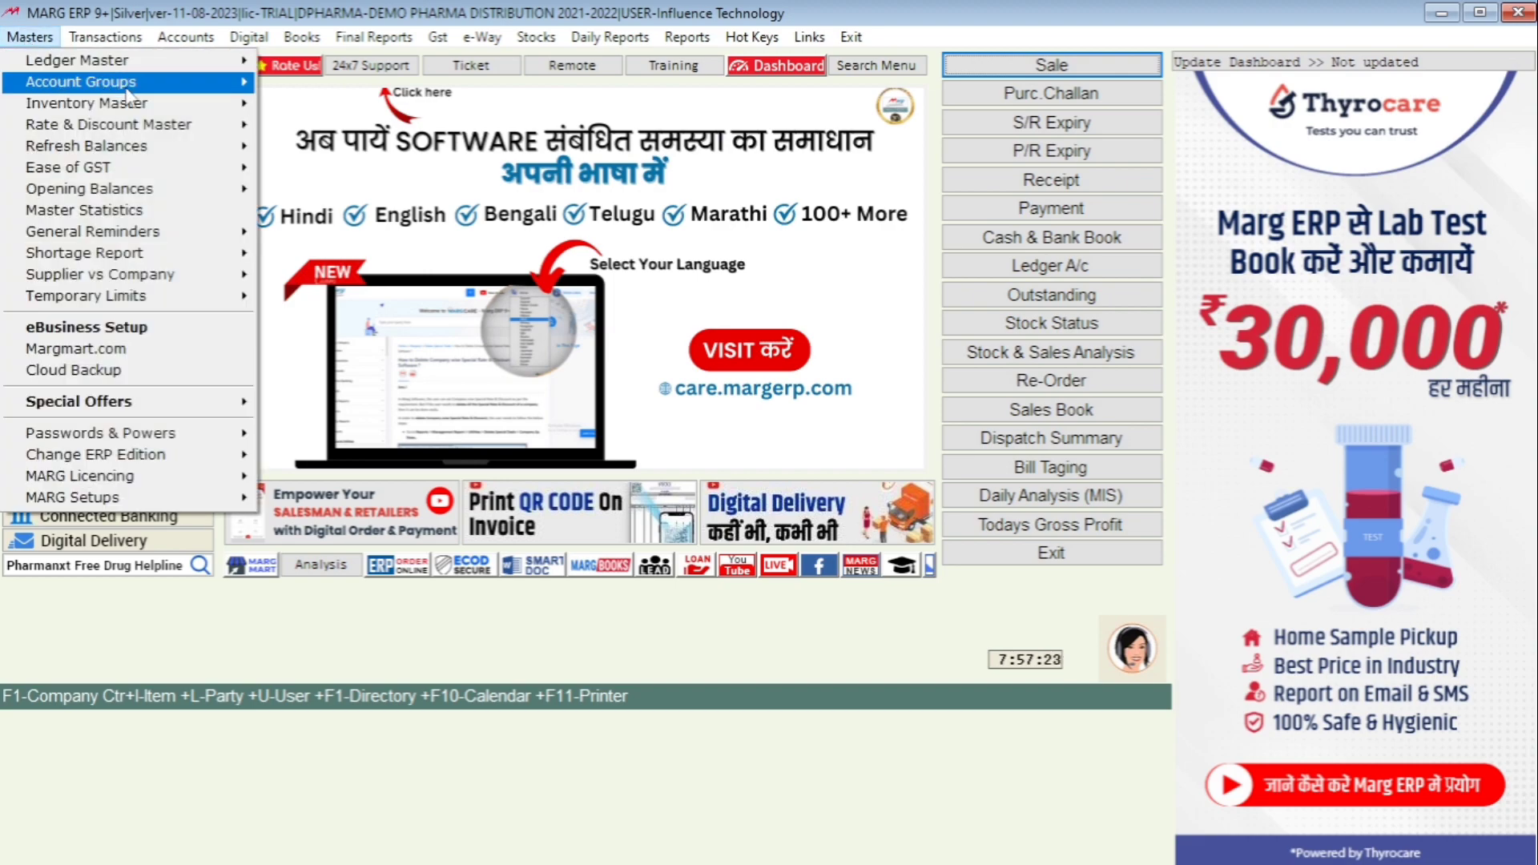
mouse_move(170, 108)
click(374, 106)
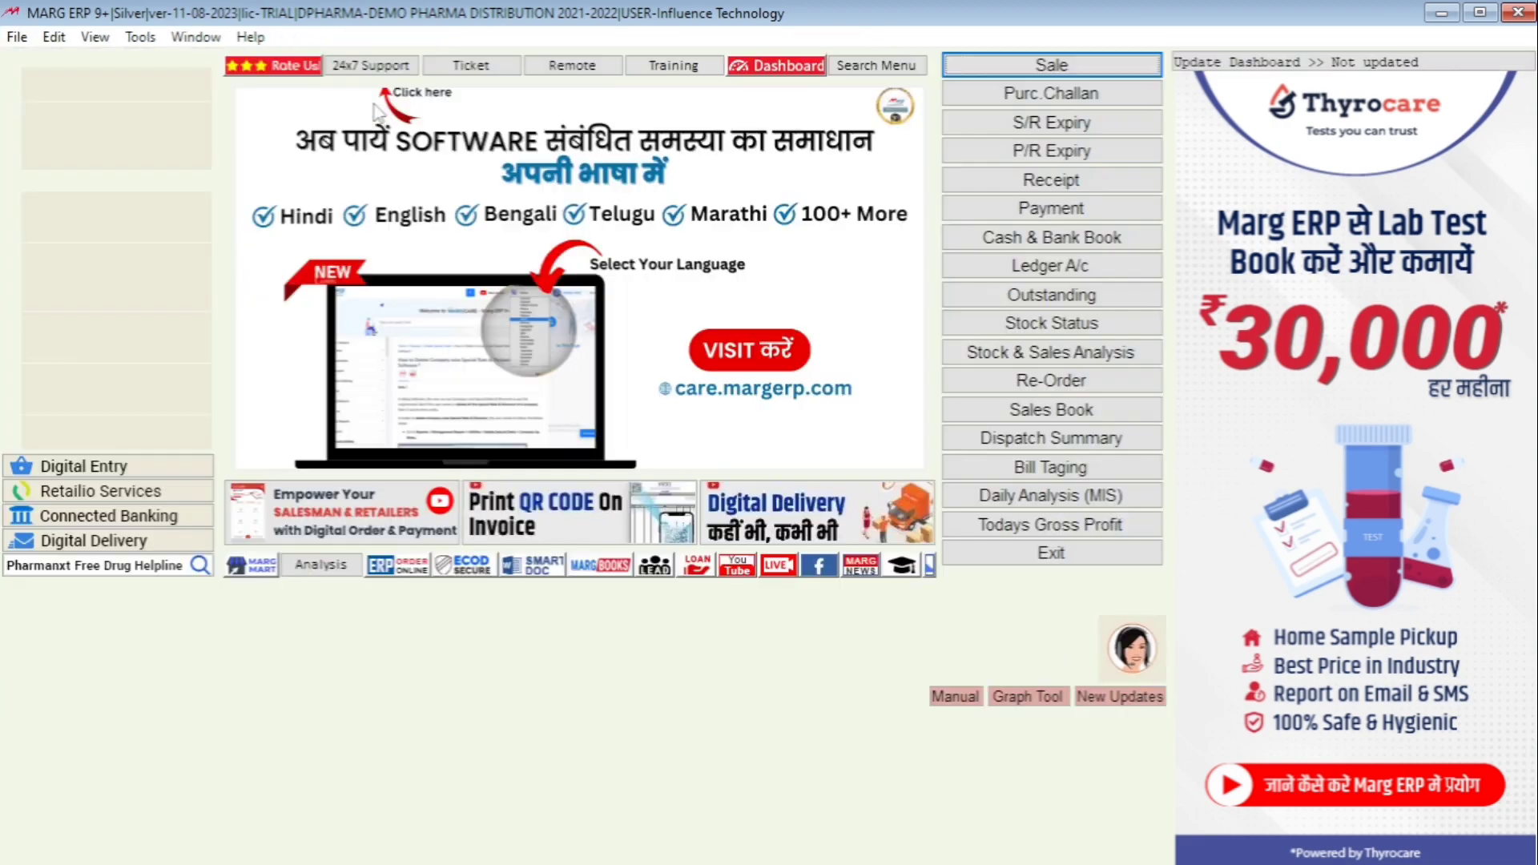
- Browse a few items in the list, then close it back to the dashboard
key(Down)
key(Down)
key(Down)
key(Down)
key(Down)
key(Down)
key(Down)
key(Down)
key(Down)
key(Down)
key(Down)
key(Down)
key(Down)
key(Down)
key(Down)
key(Down)
key(Down)
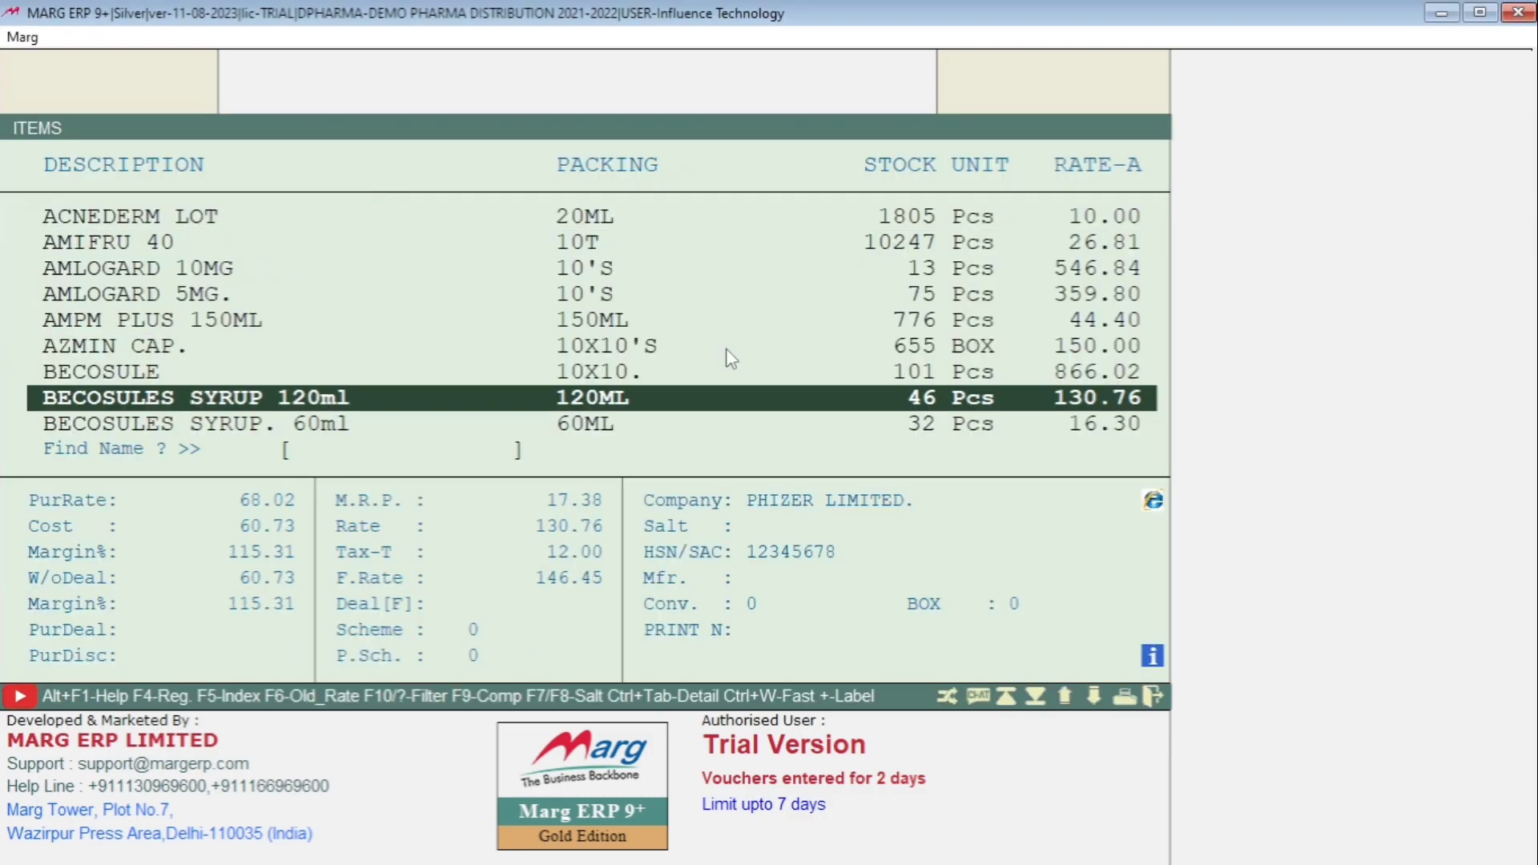
key(Down)
key(Down)
key(Down)
key(Down)
key(Down)
key(Down)
key(Down)
key(Down)
key(Down)
key(Down)
key(Down)
key(Down)
key(Down)
key(Down)
key(Down)
key(Down)
key(Down)
key(Down)
key(Down)
key(Down)
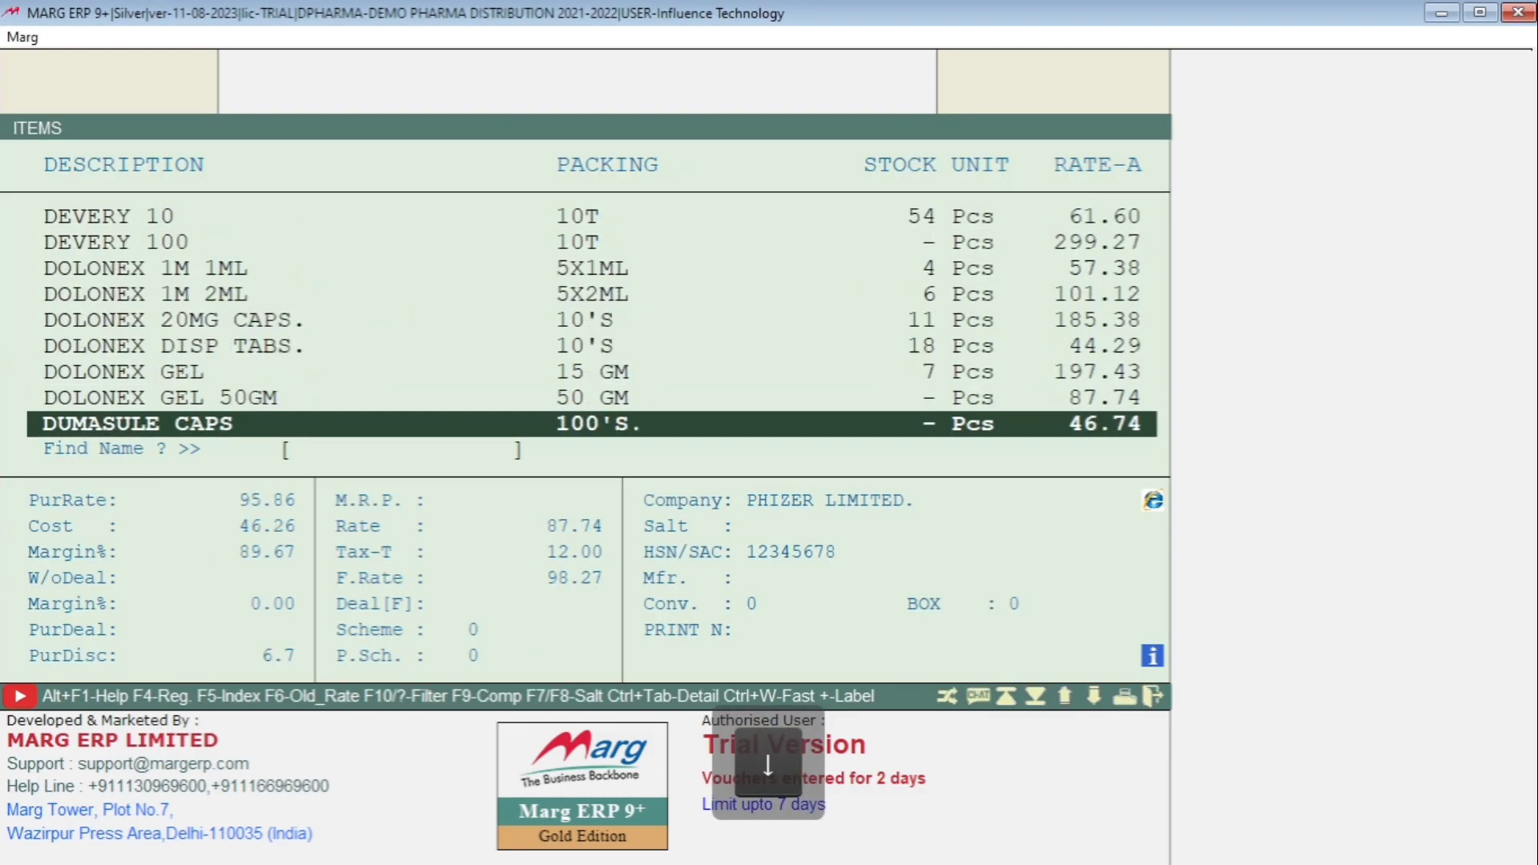
key(Down)
key(Down)
key(Down)
key(Down)
key(Down)
key(Down)
key(Down)
key(Down)
key(Down)
key(Down)
key(Down)
key(Down)
key(Down)
key(Down)
key(Down)
key(Down)
key(Down)
key(Down)
key(Down)
key(Down)
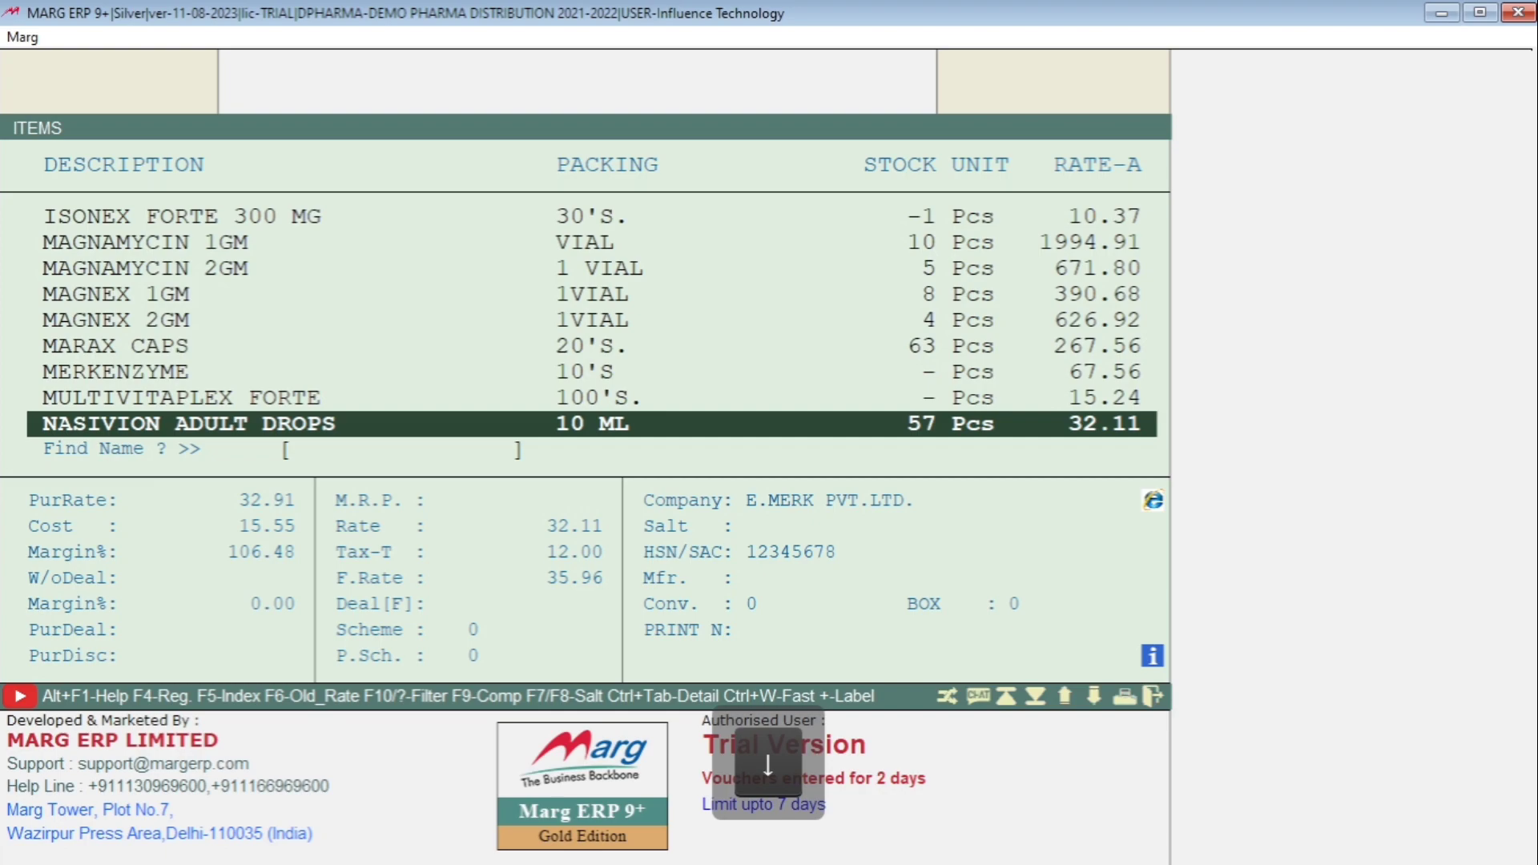
key(Escape)
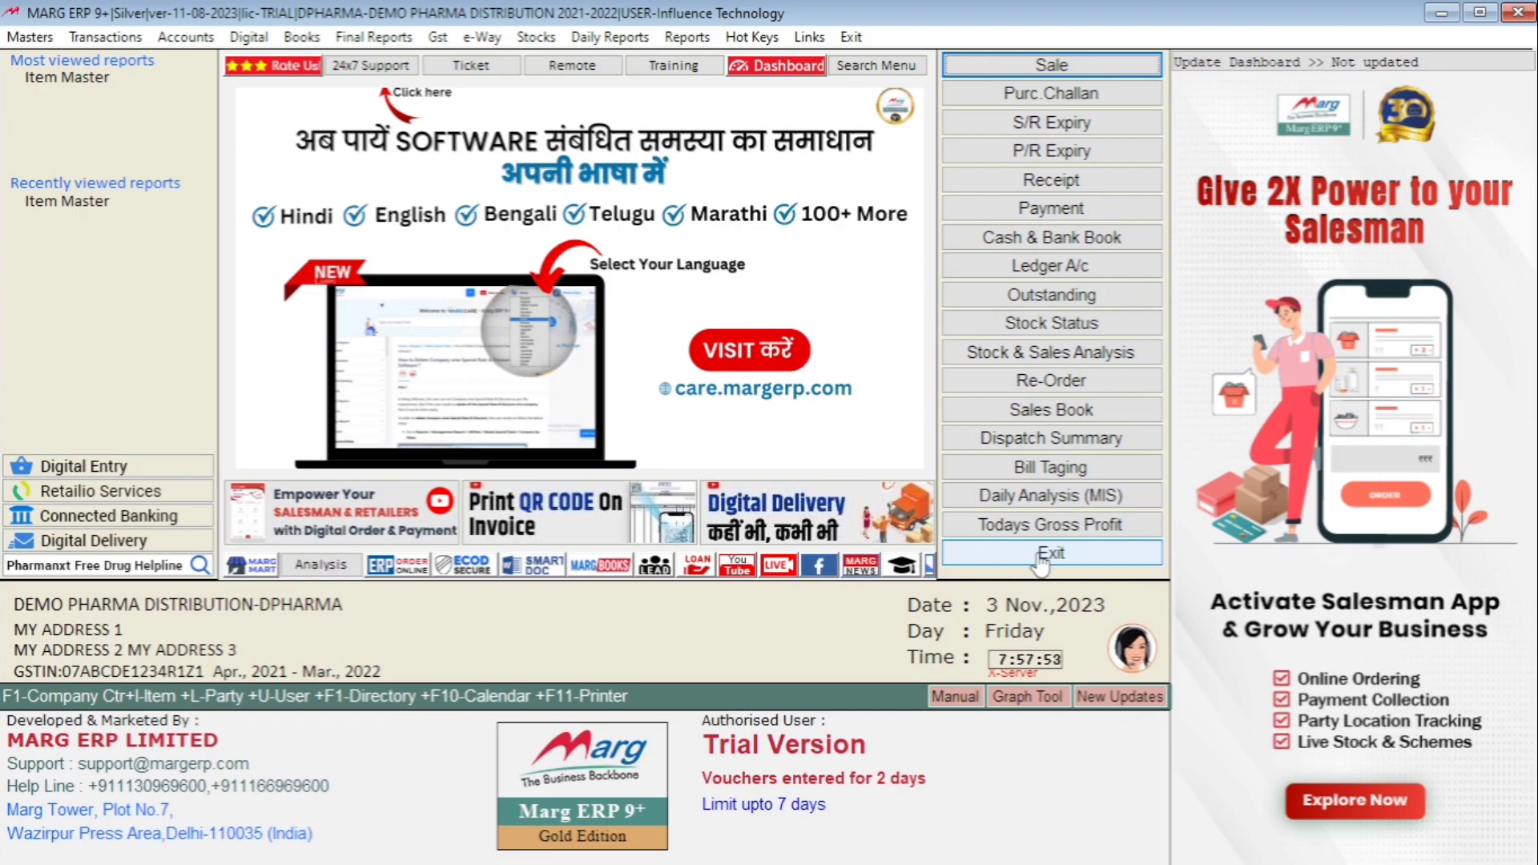
- Exit the DEMO PHARMA DISTRIBUTION company with Alt+X, returning to the List of Companies
click(850, 38)
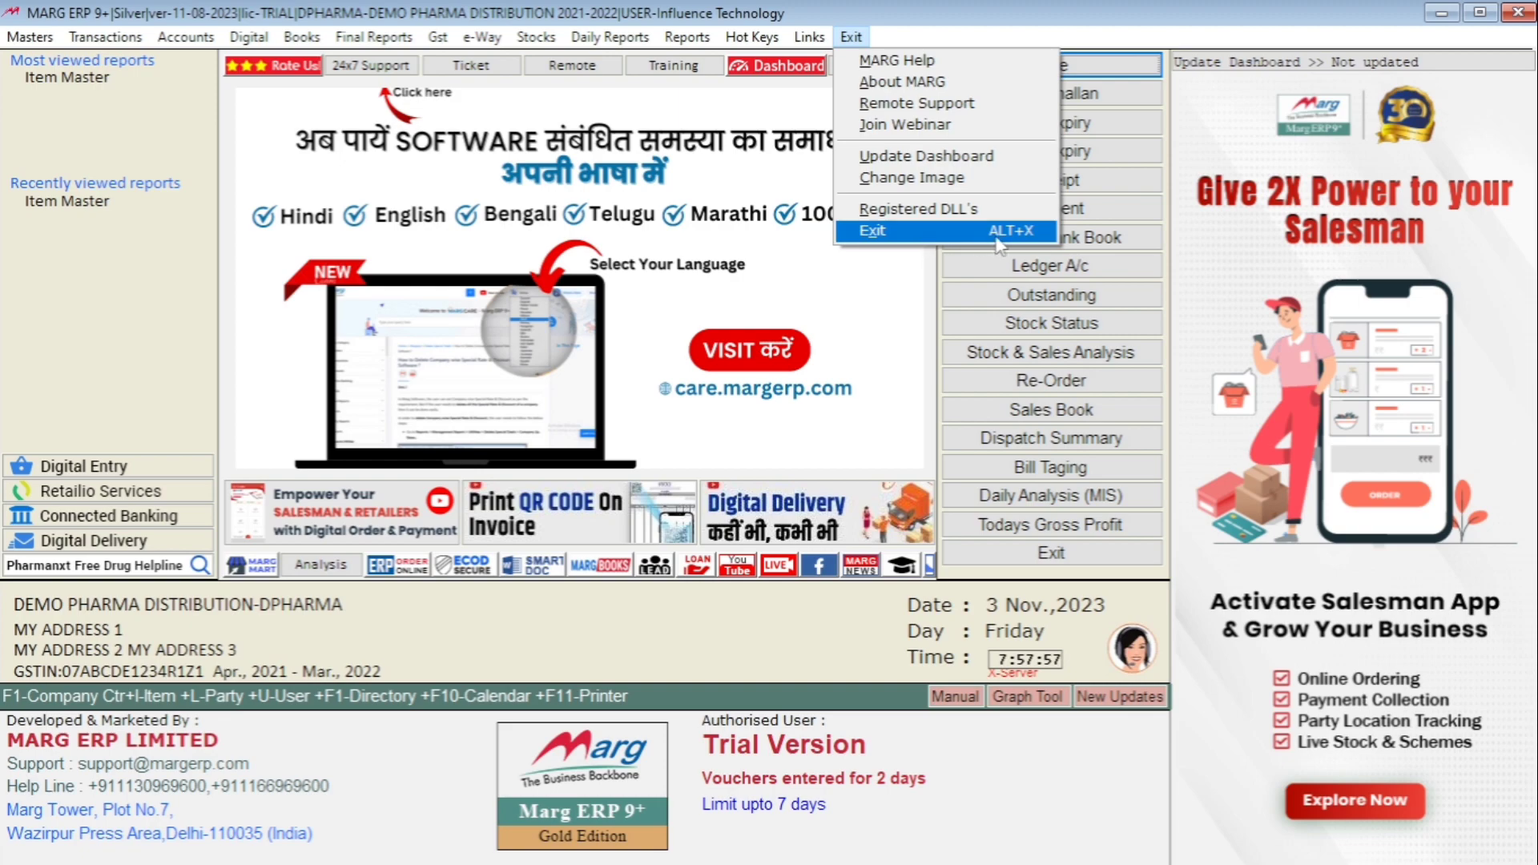
click(796, 647)
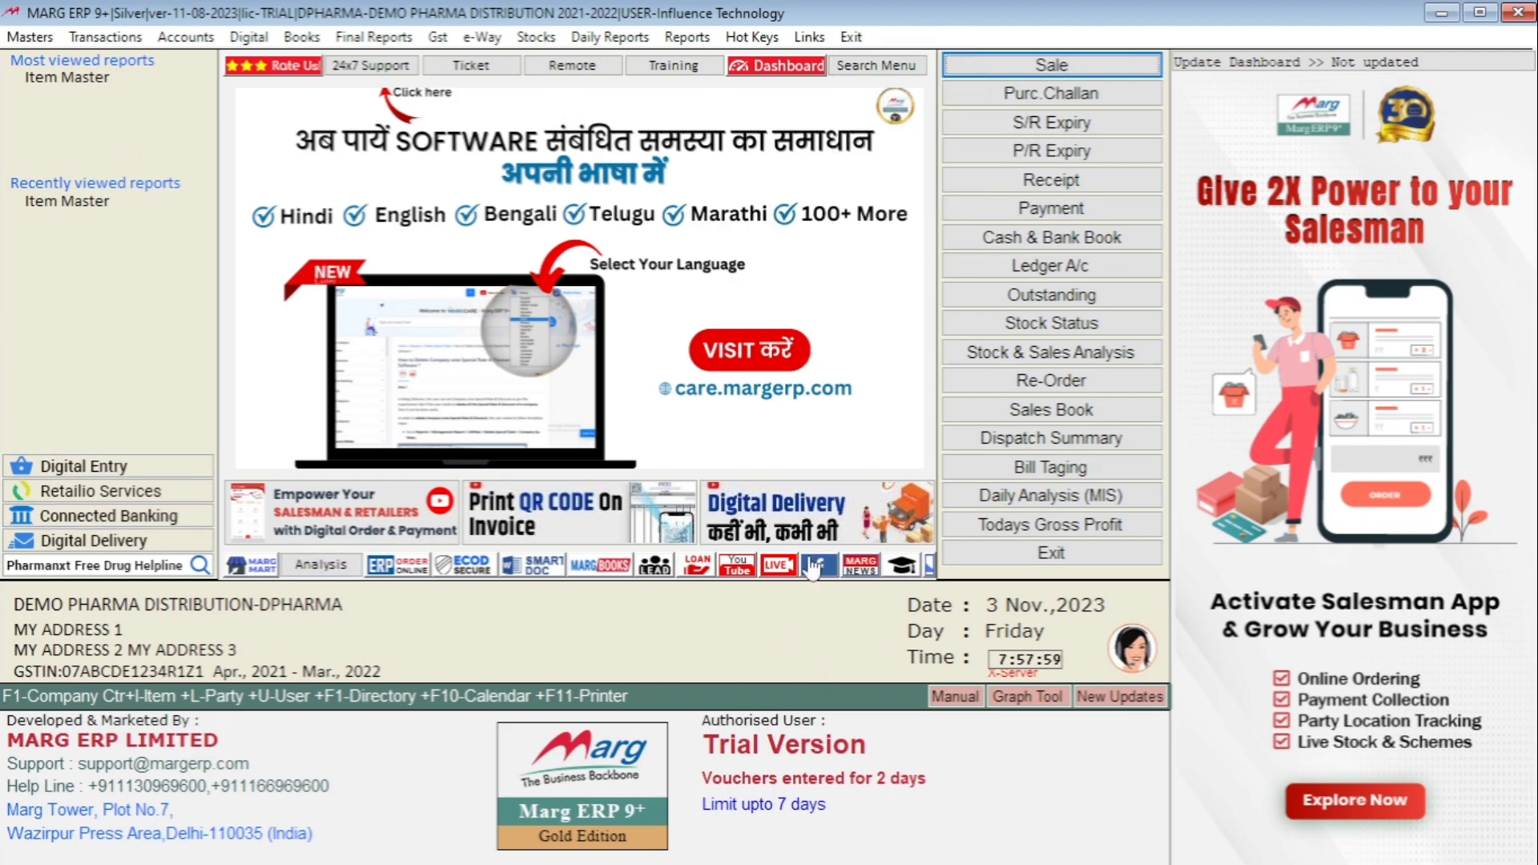
key(alt+x)
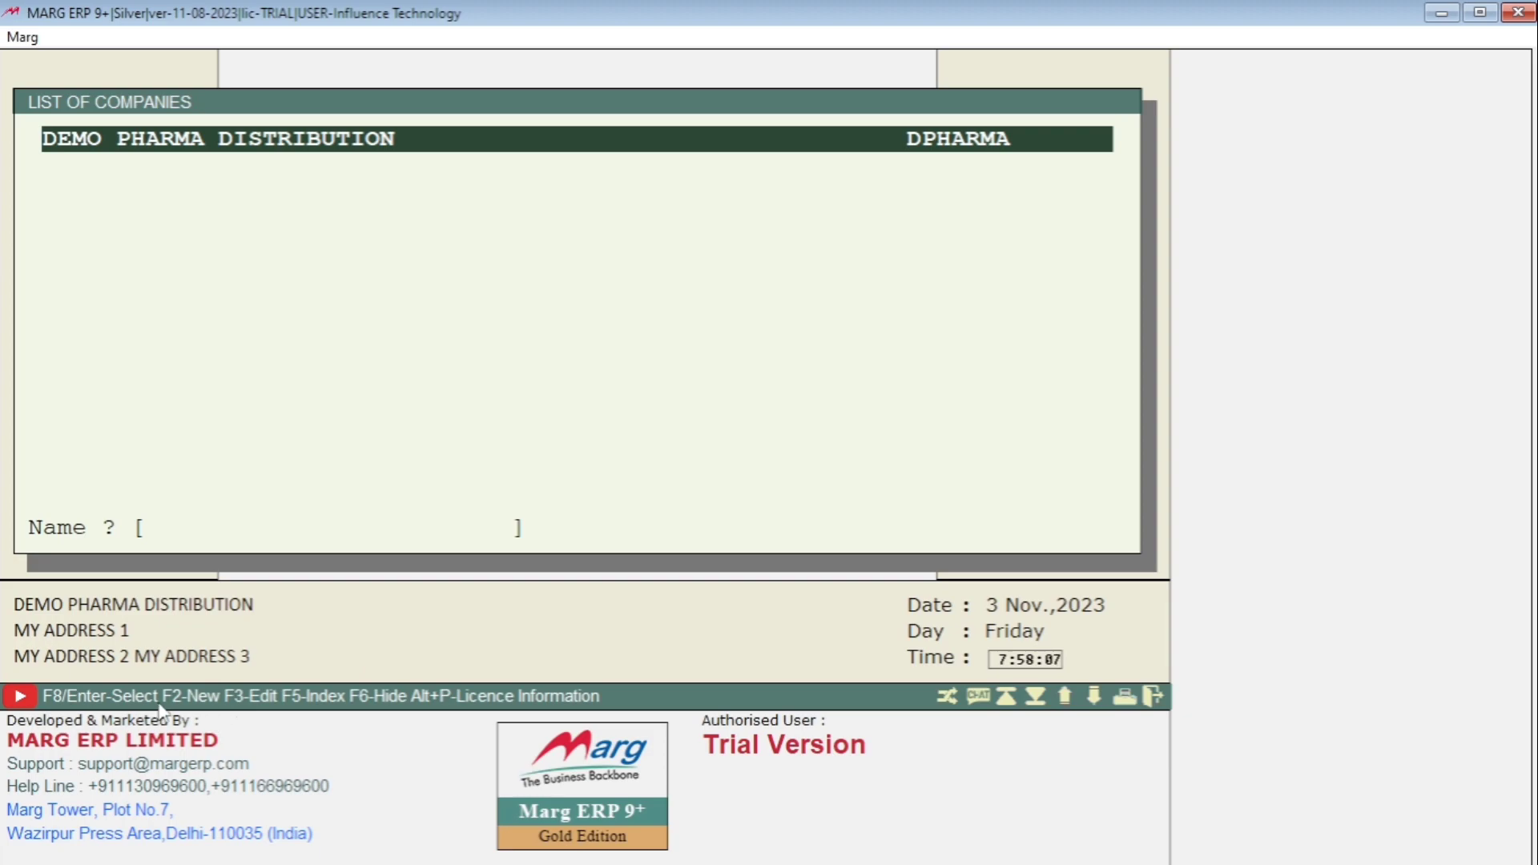
- Start a new company named M/S SUDEB MEDICAL AGENCY
key(F2)
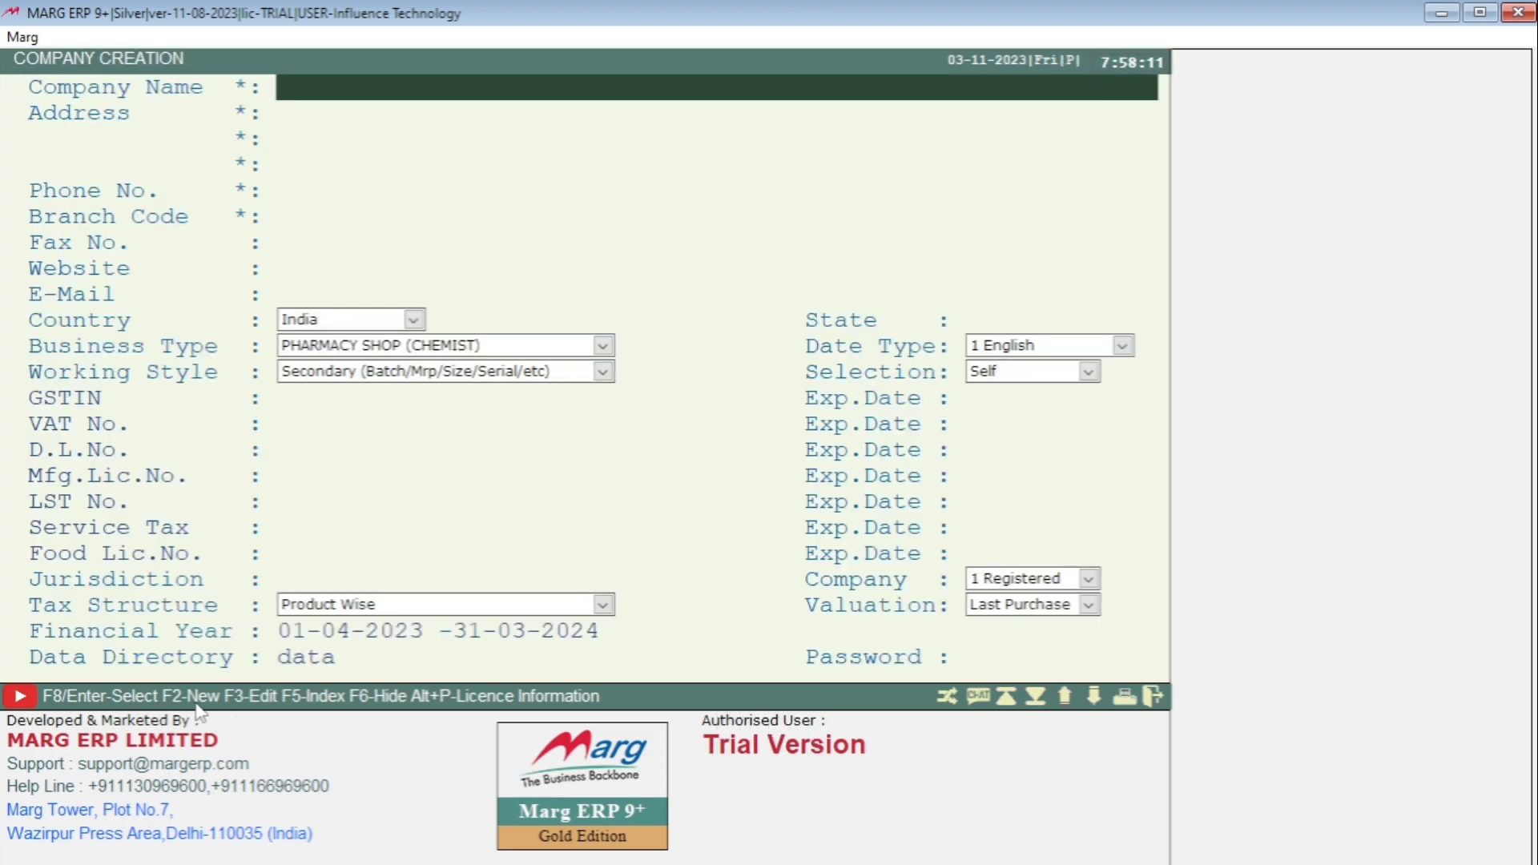
text(SU)
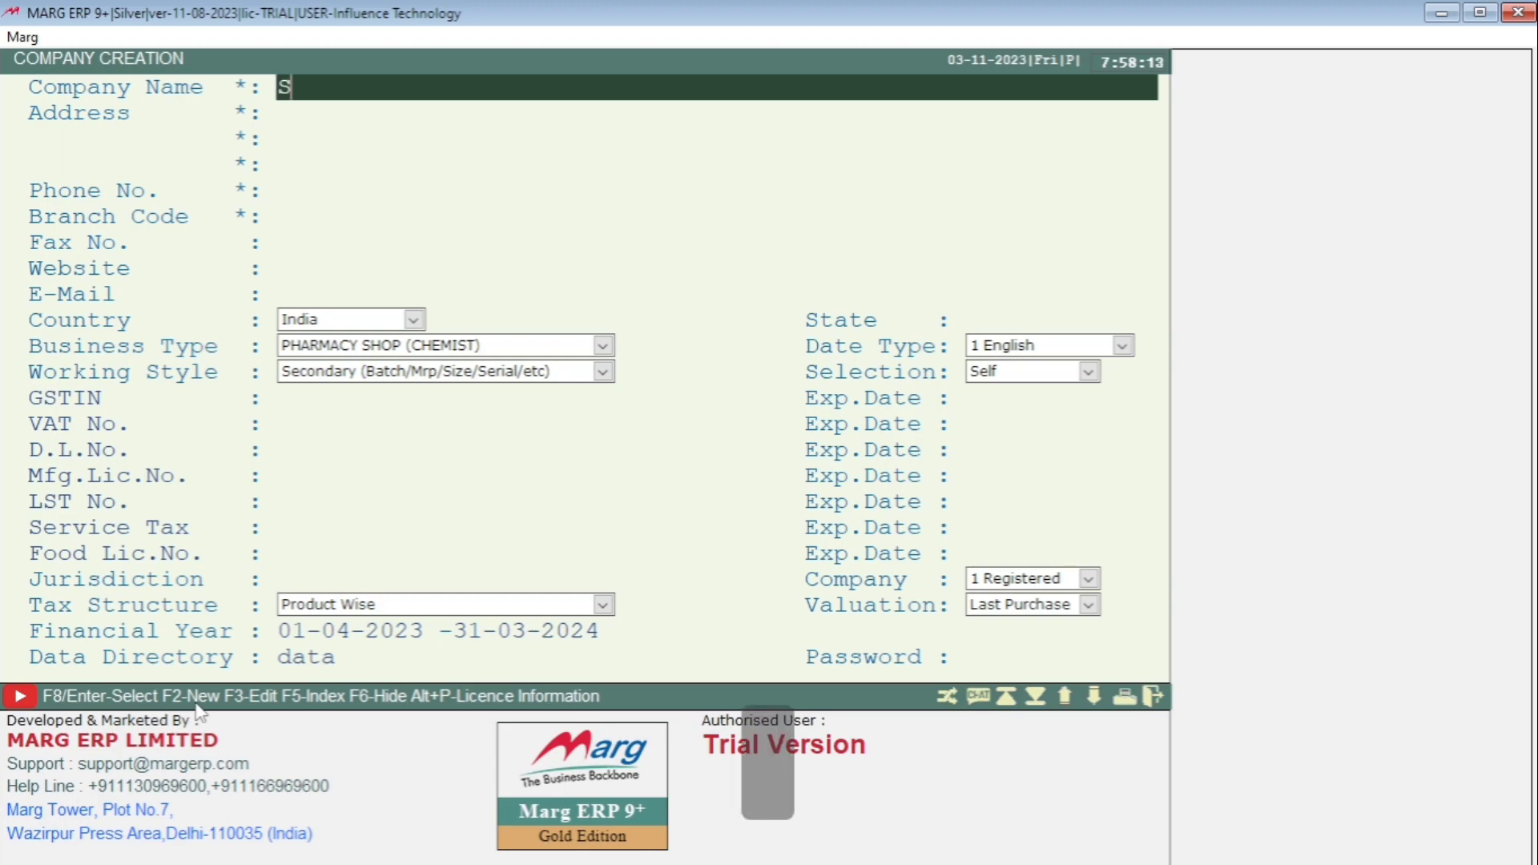
key(BackSpace)
key(BackSpace)
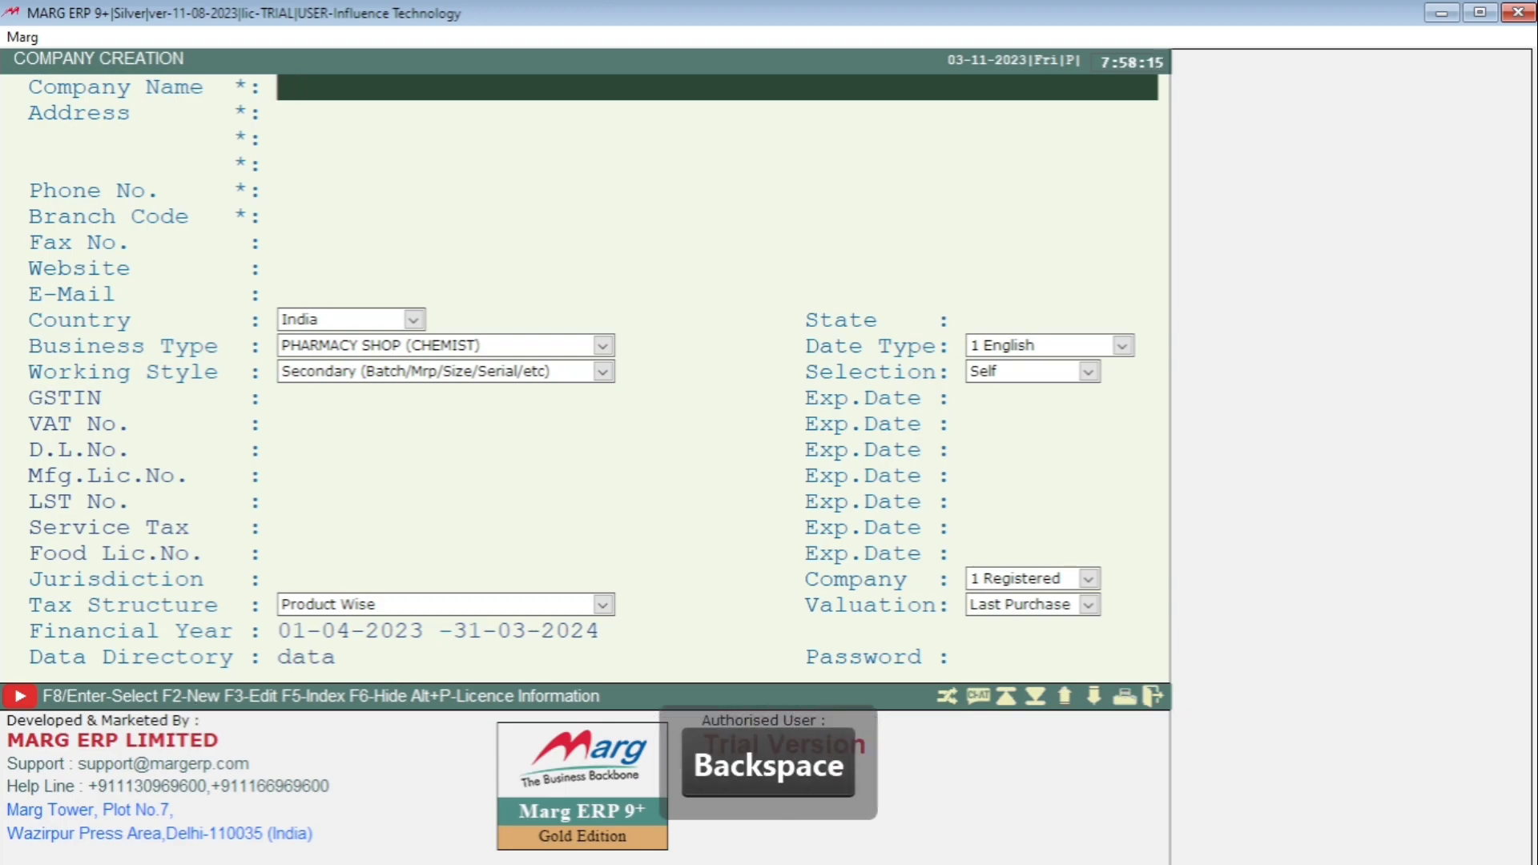
text(M/S SU)
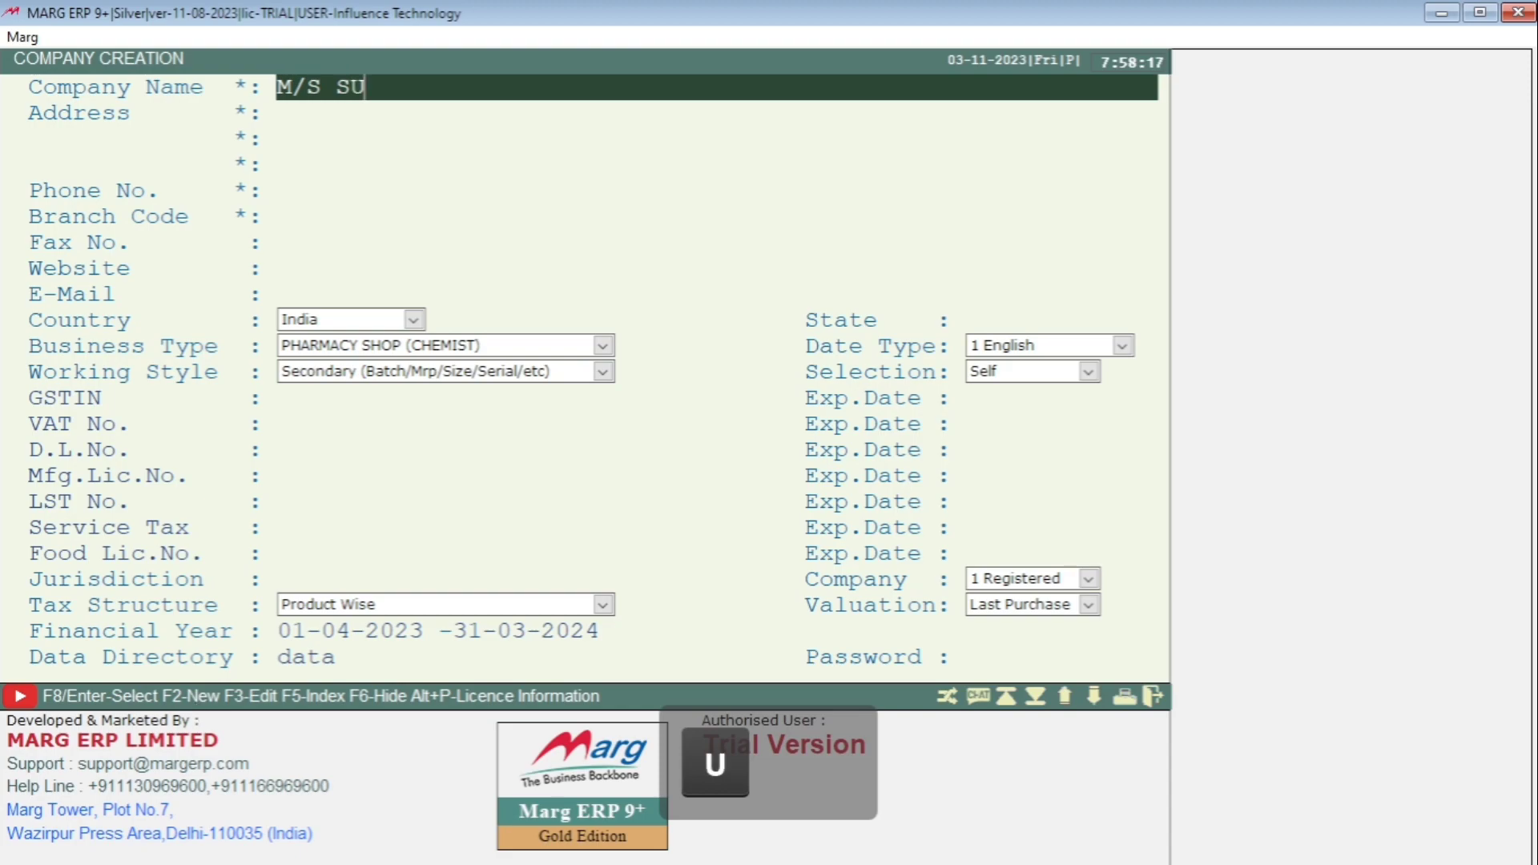
text(DEB M)
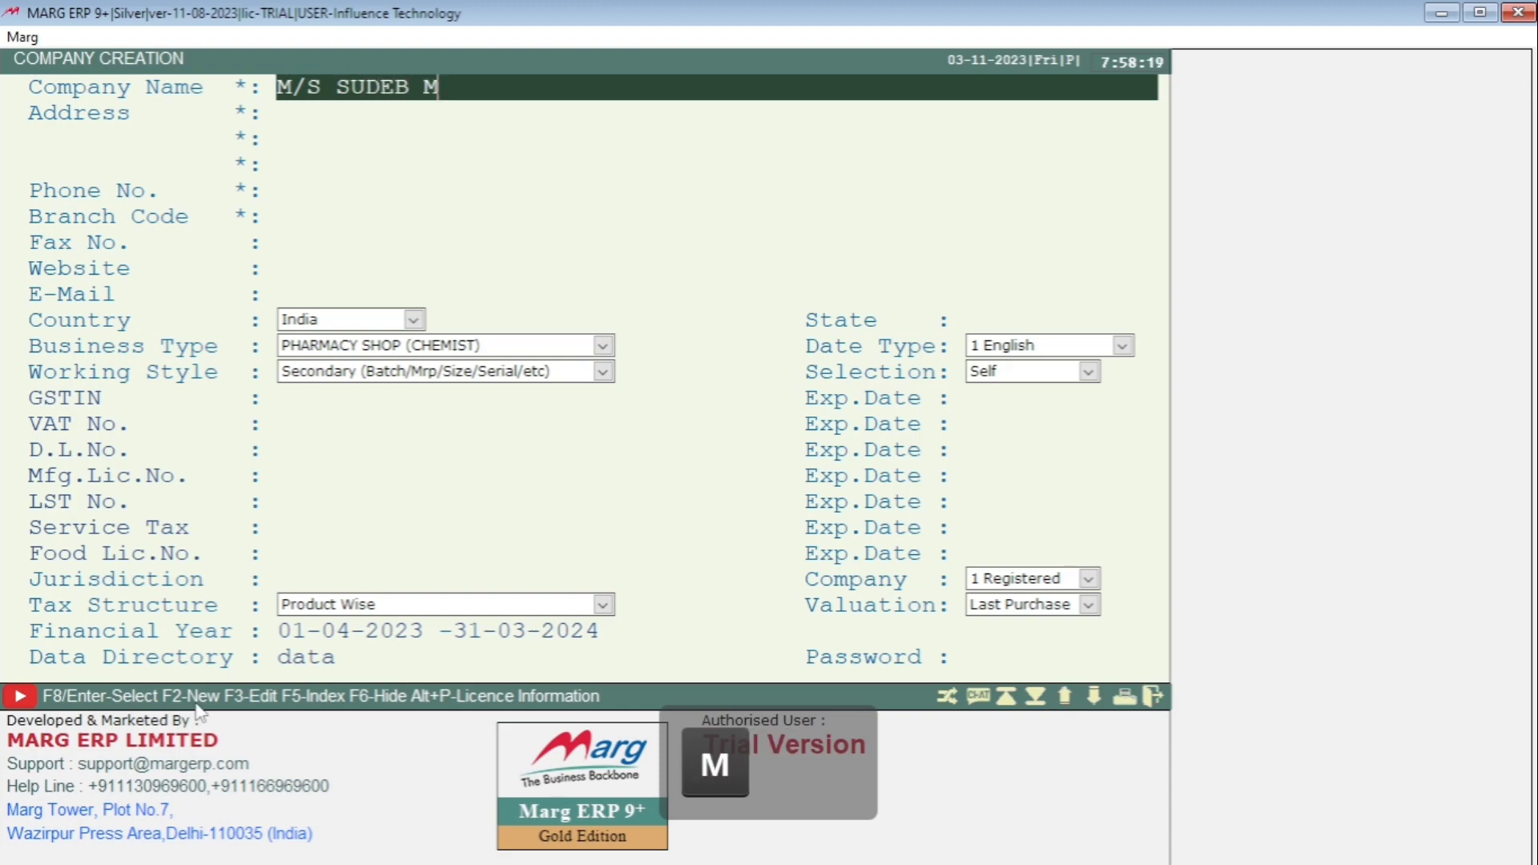
text(EDIC)
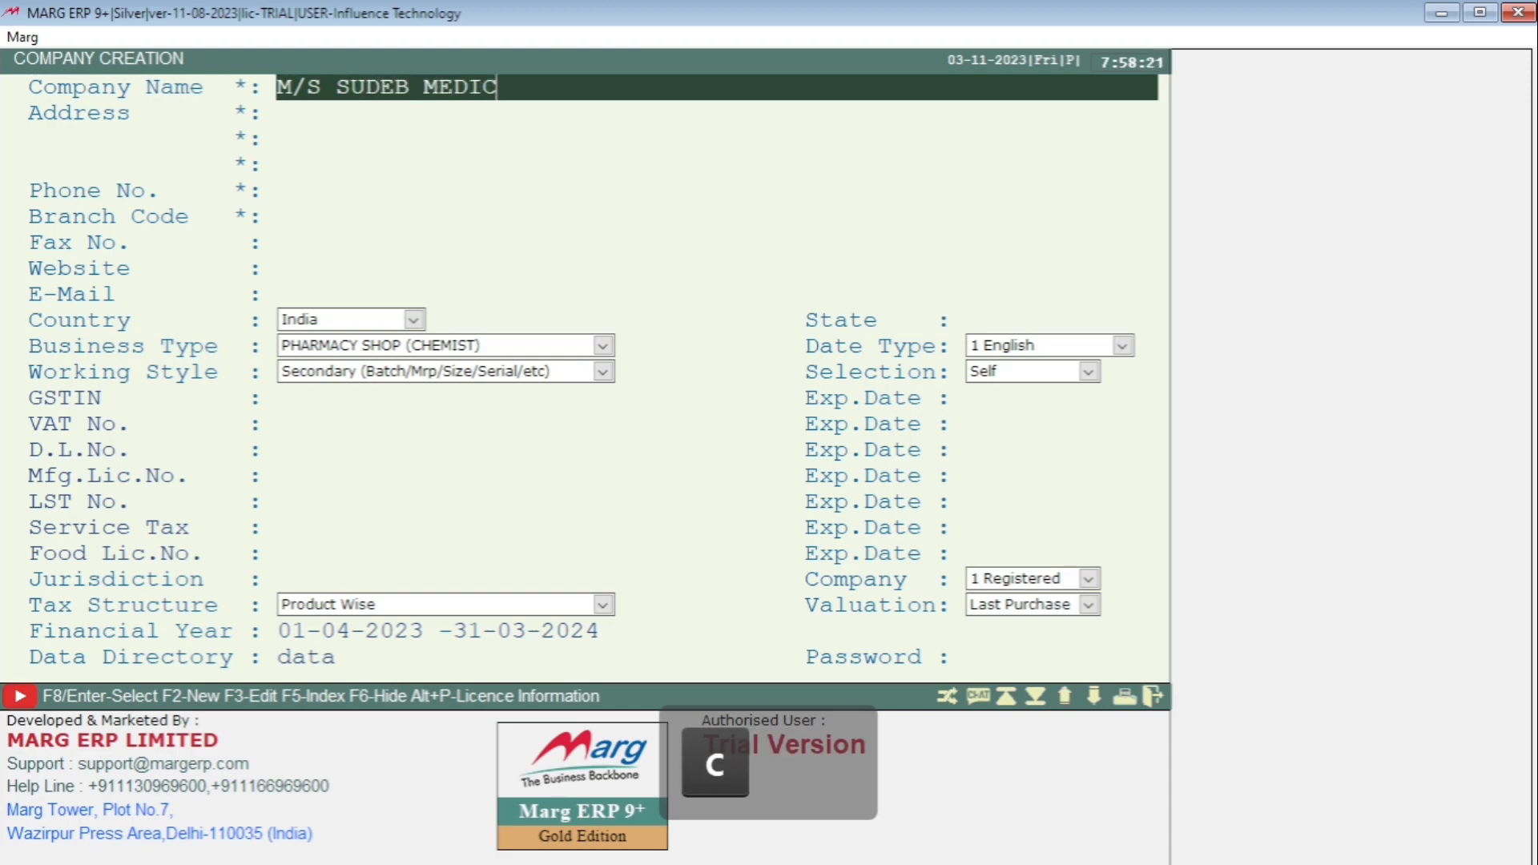
text(AL AGENCY)
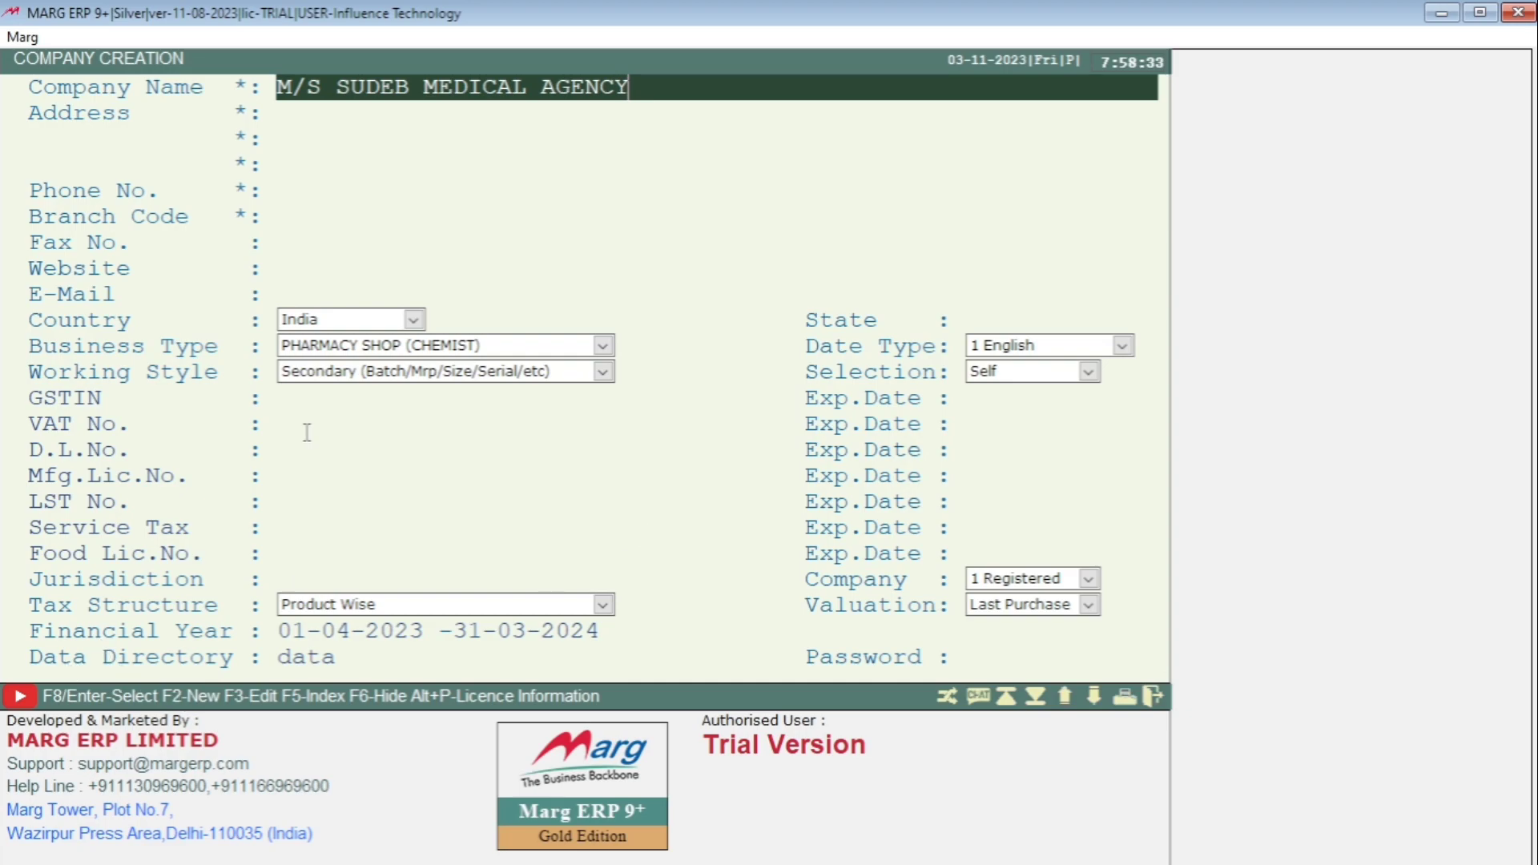
key(Return)
- Enter the company's address line, PIN code and two phone numbers
text(KAL)
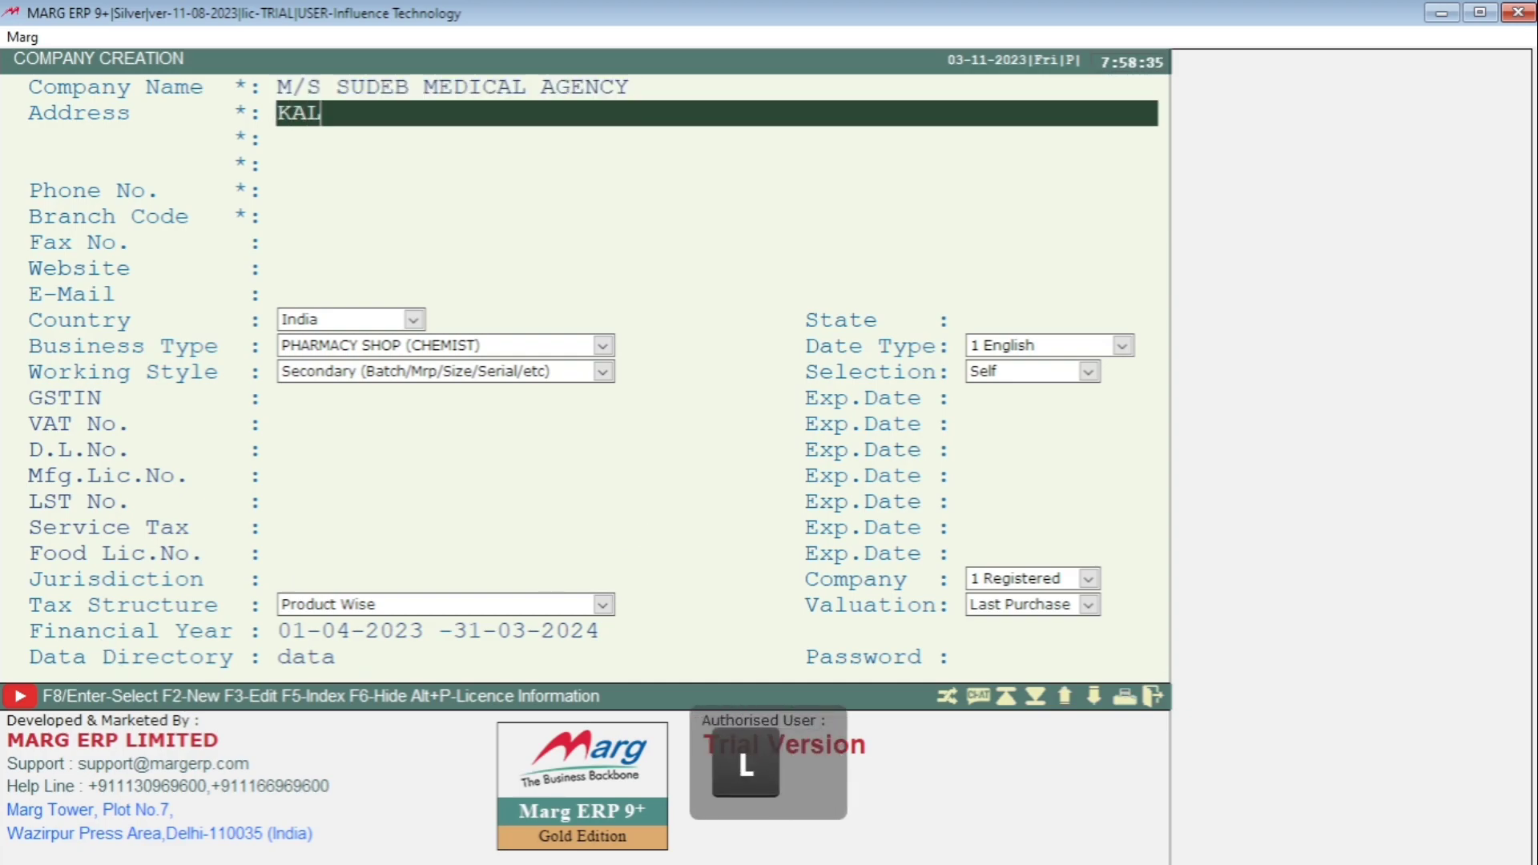
text(YANI N)
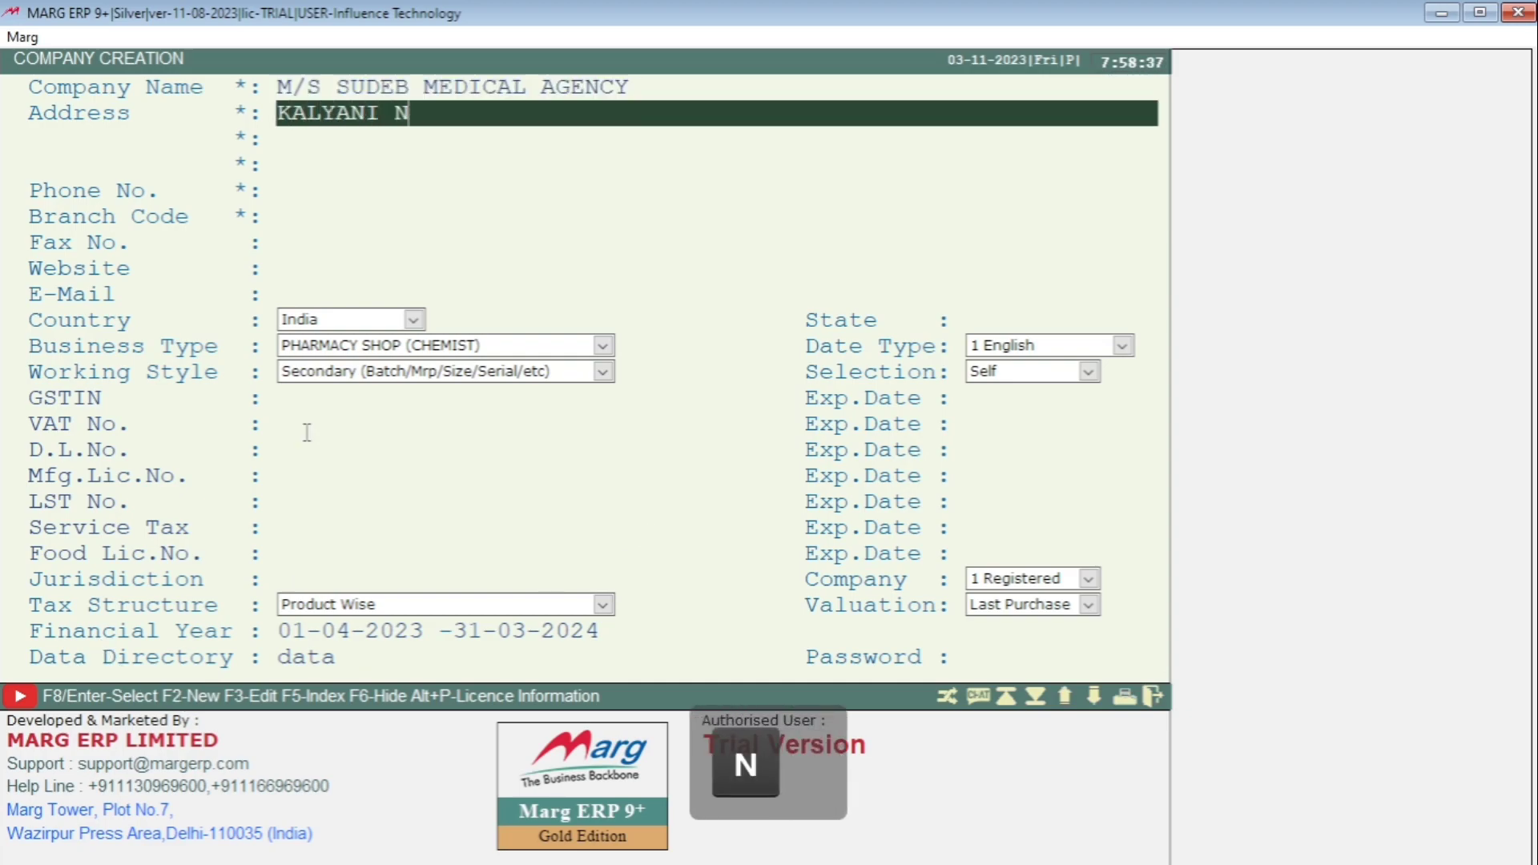
text(ADIA)
key(Return)
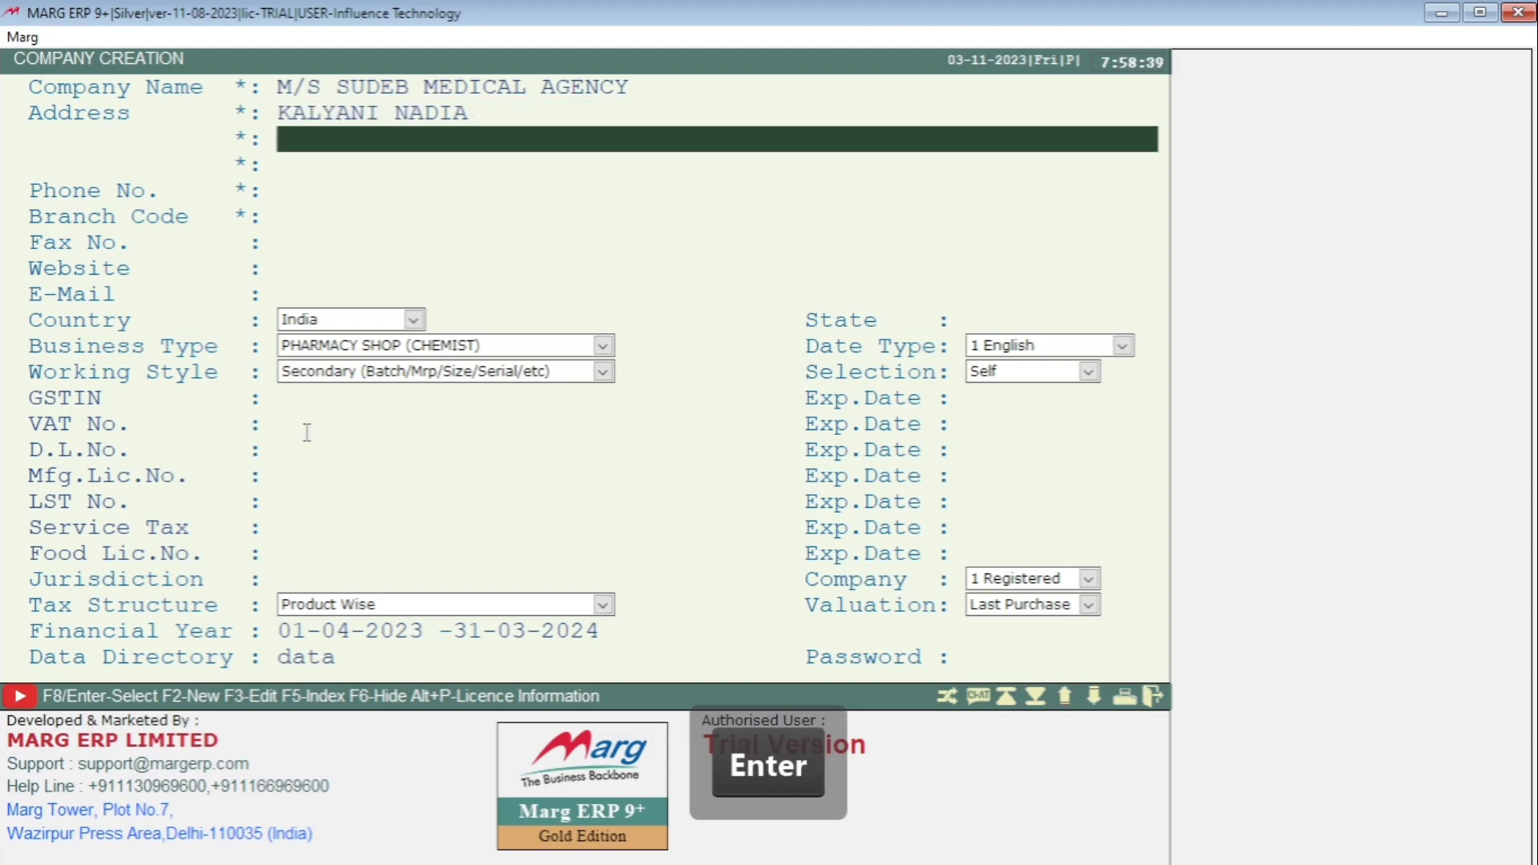
text(PIN)
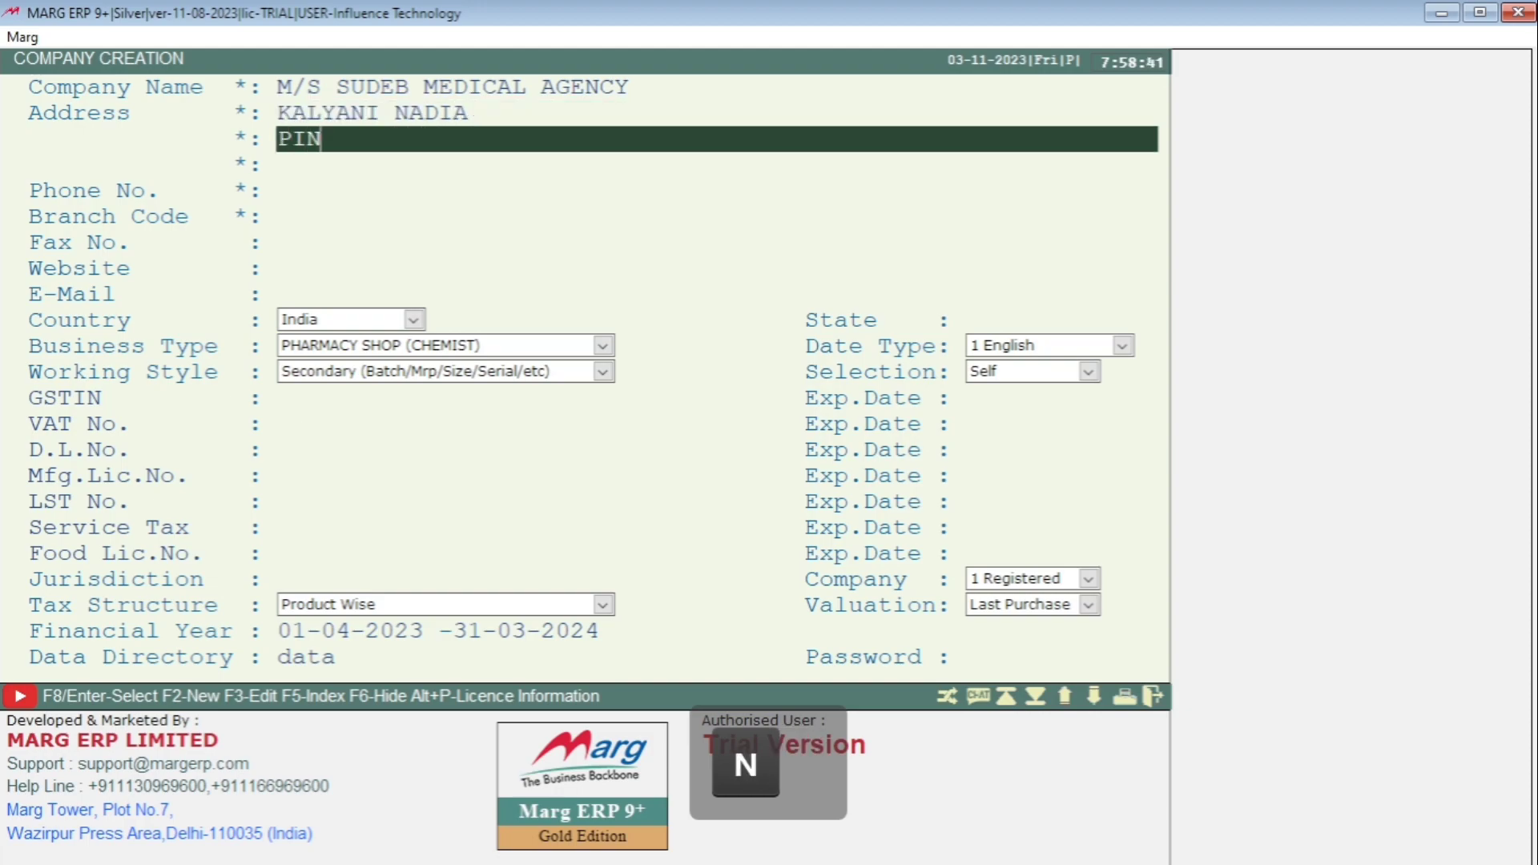
text(:7415)
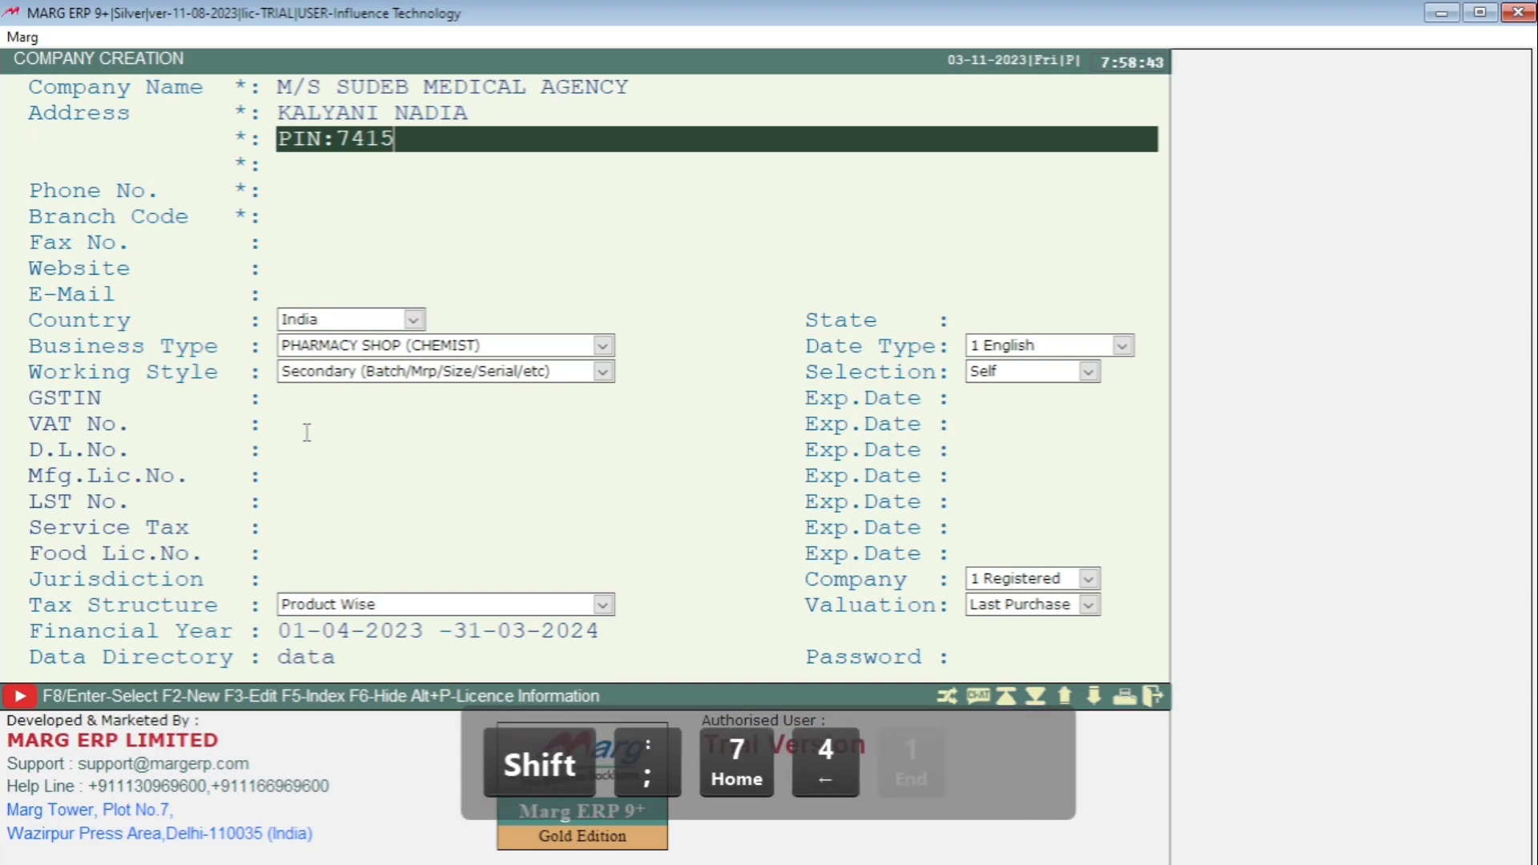
key(BackSpace)
text(250)
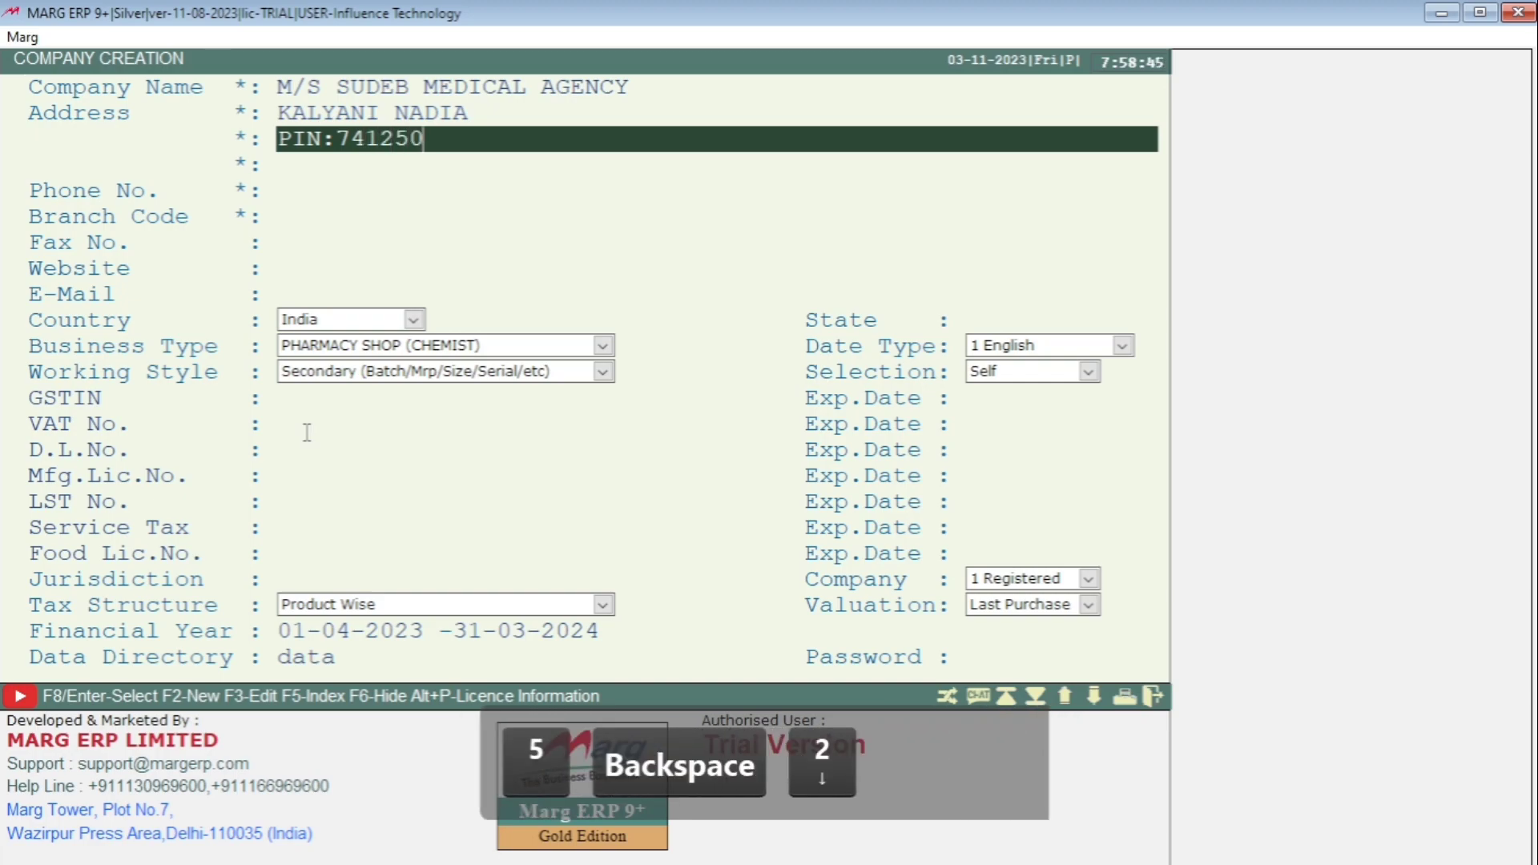
key(Return)
key(Return)
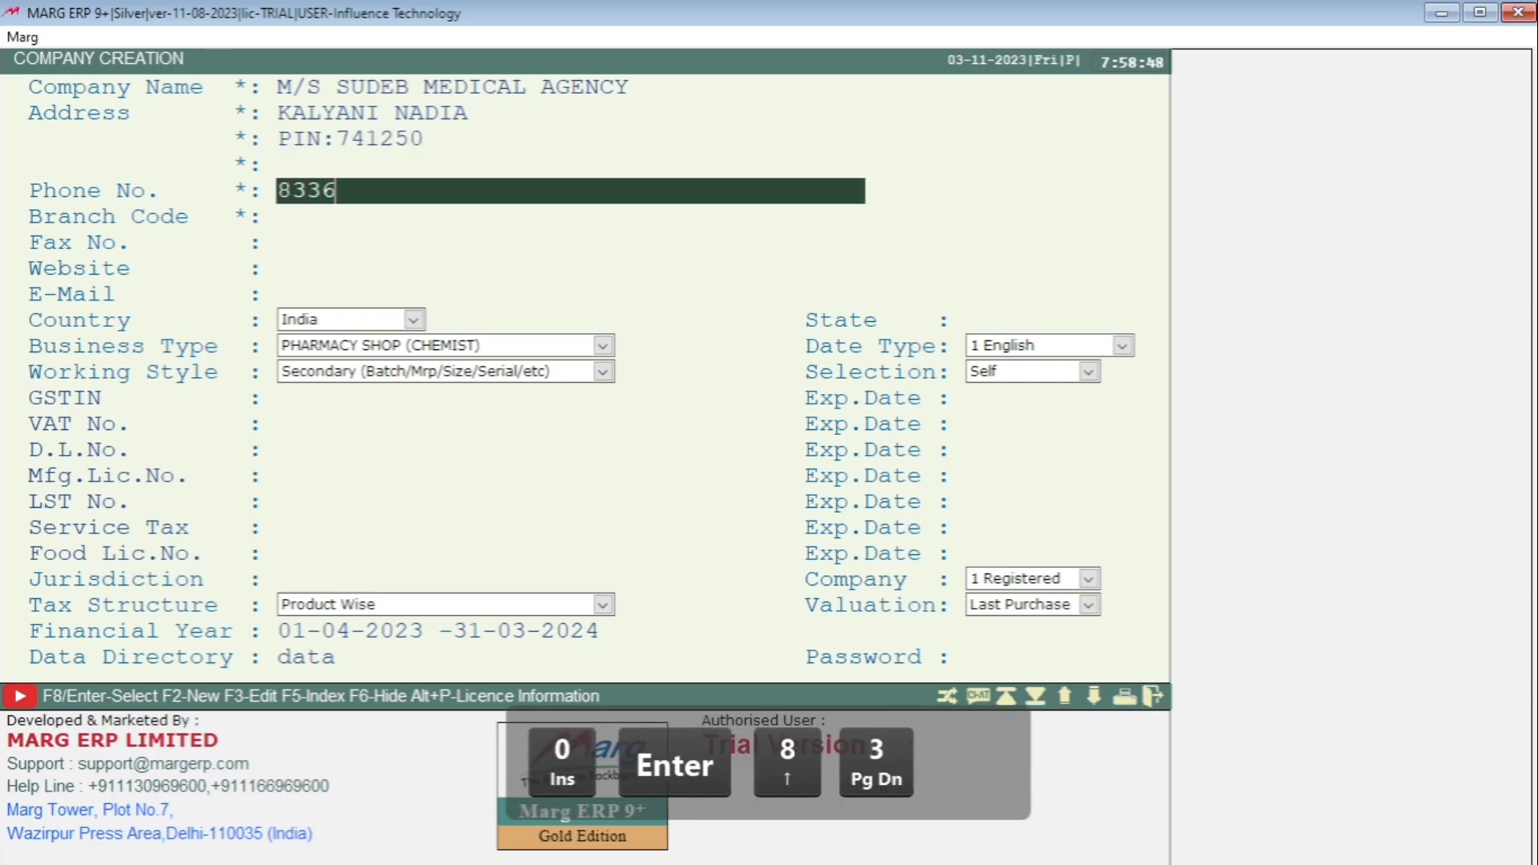
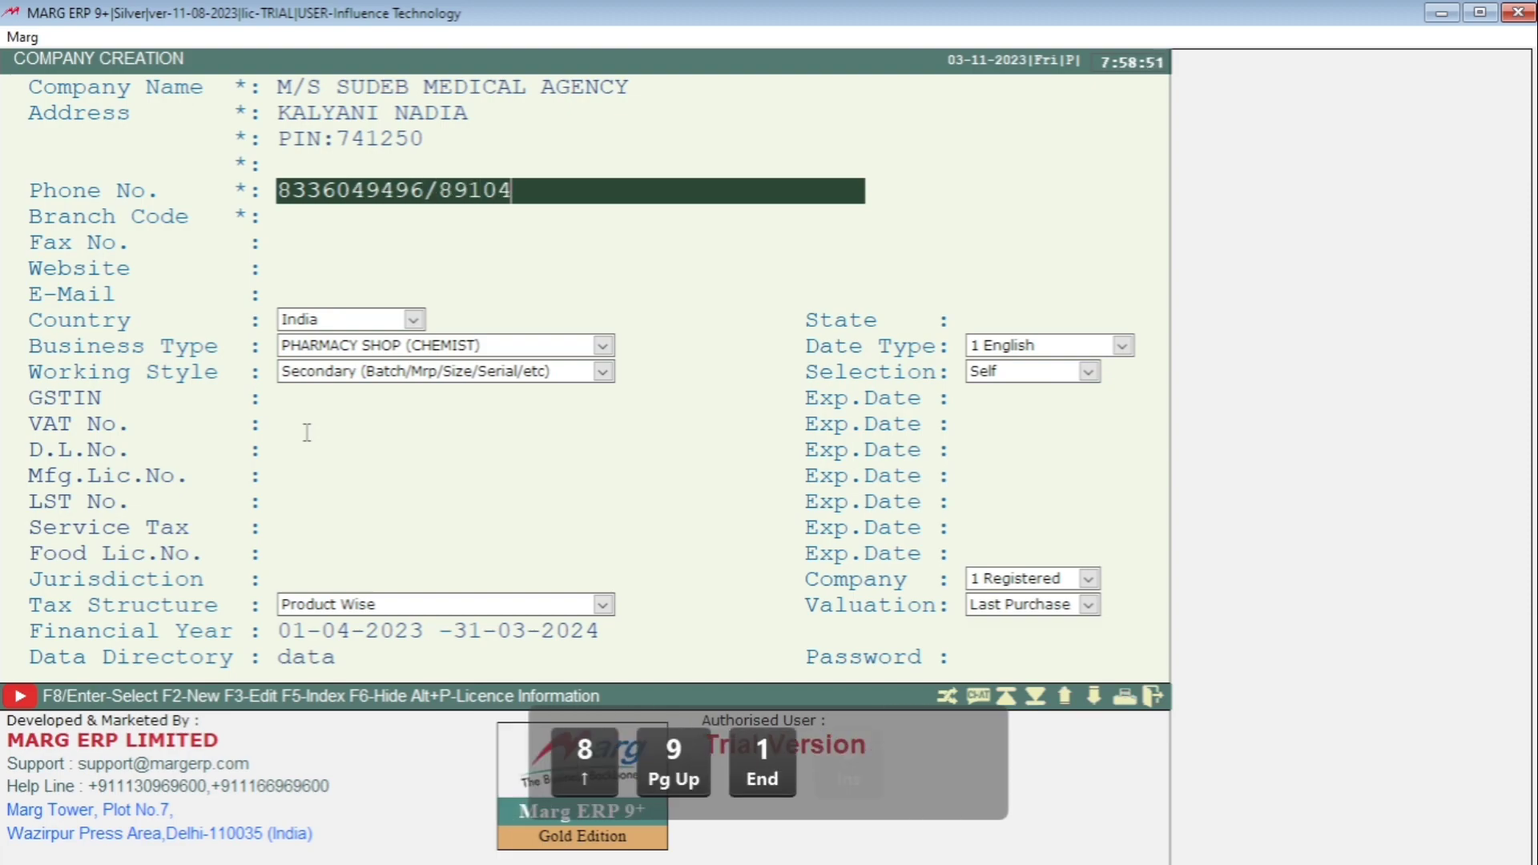
key(Return)
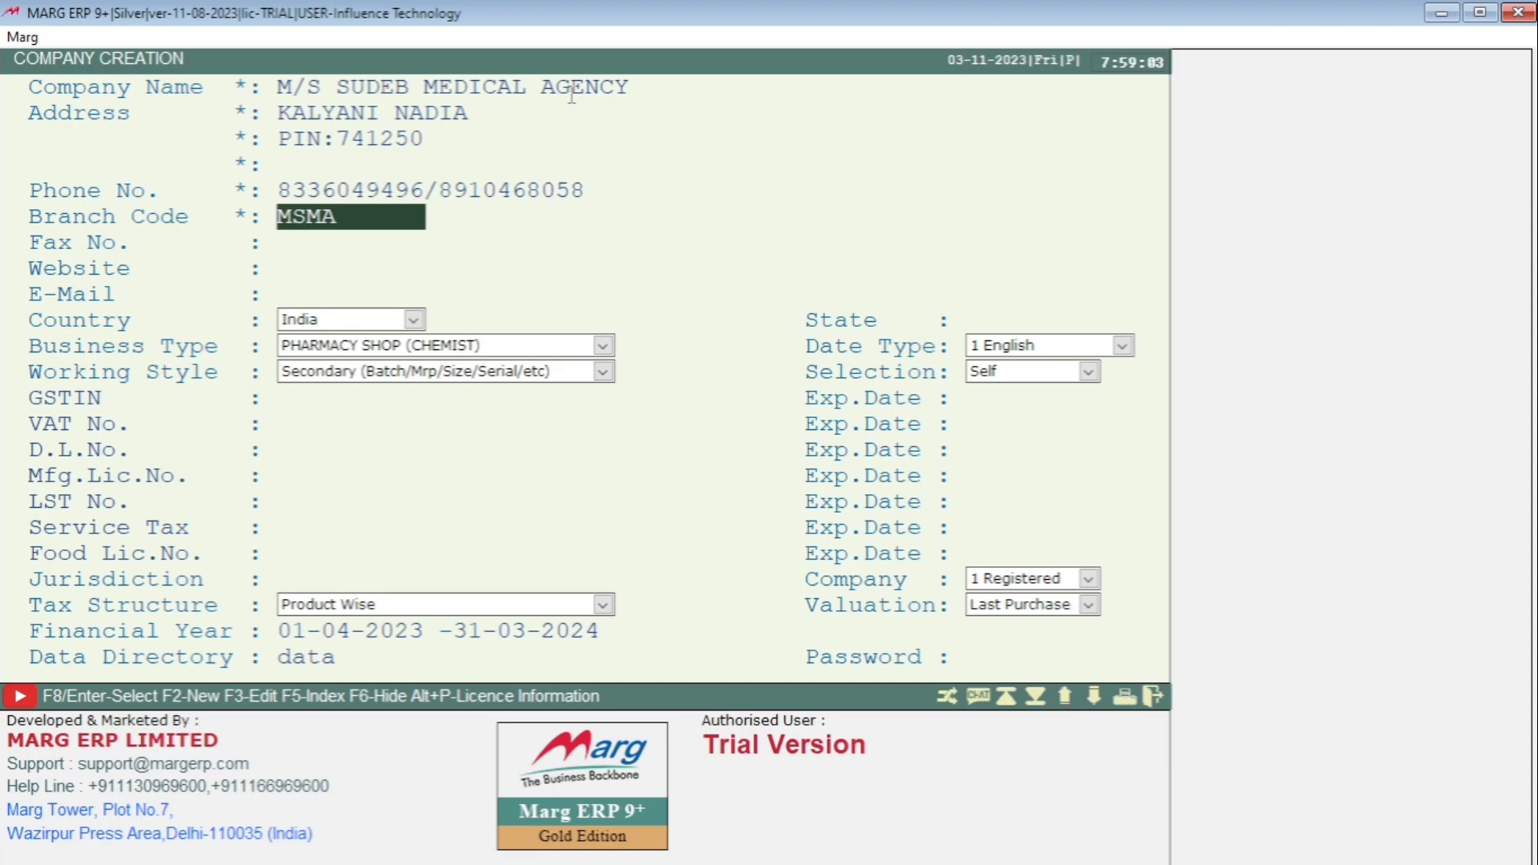
- Keep branch code MSMA, leave fax and website blank, and enter the firm's e-mail address
double_click(277, 218)
key(Return)
key(Return)
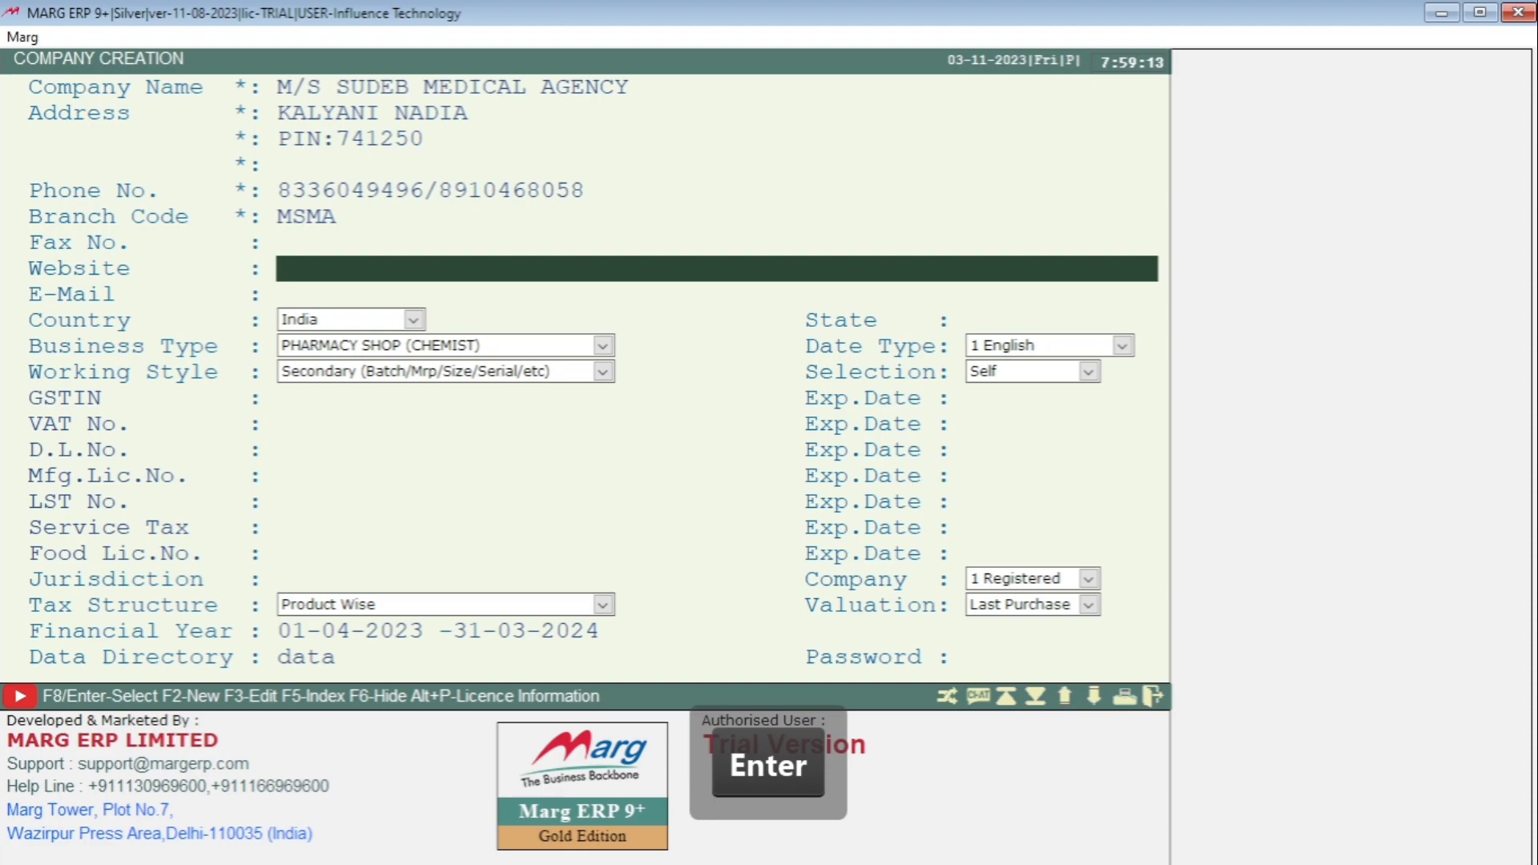
key(Return)
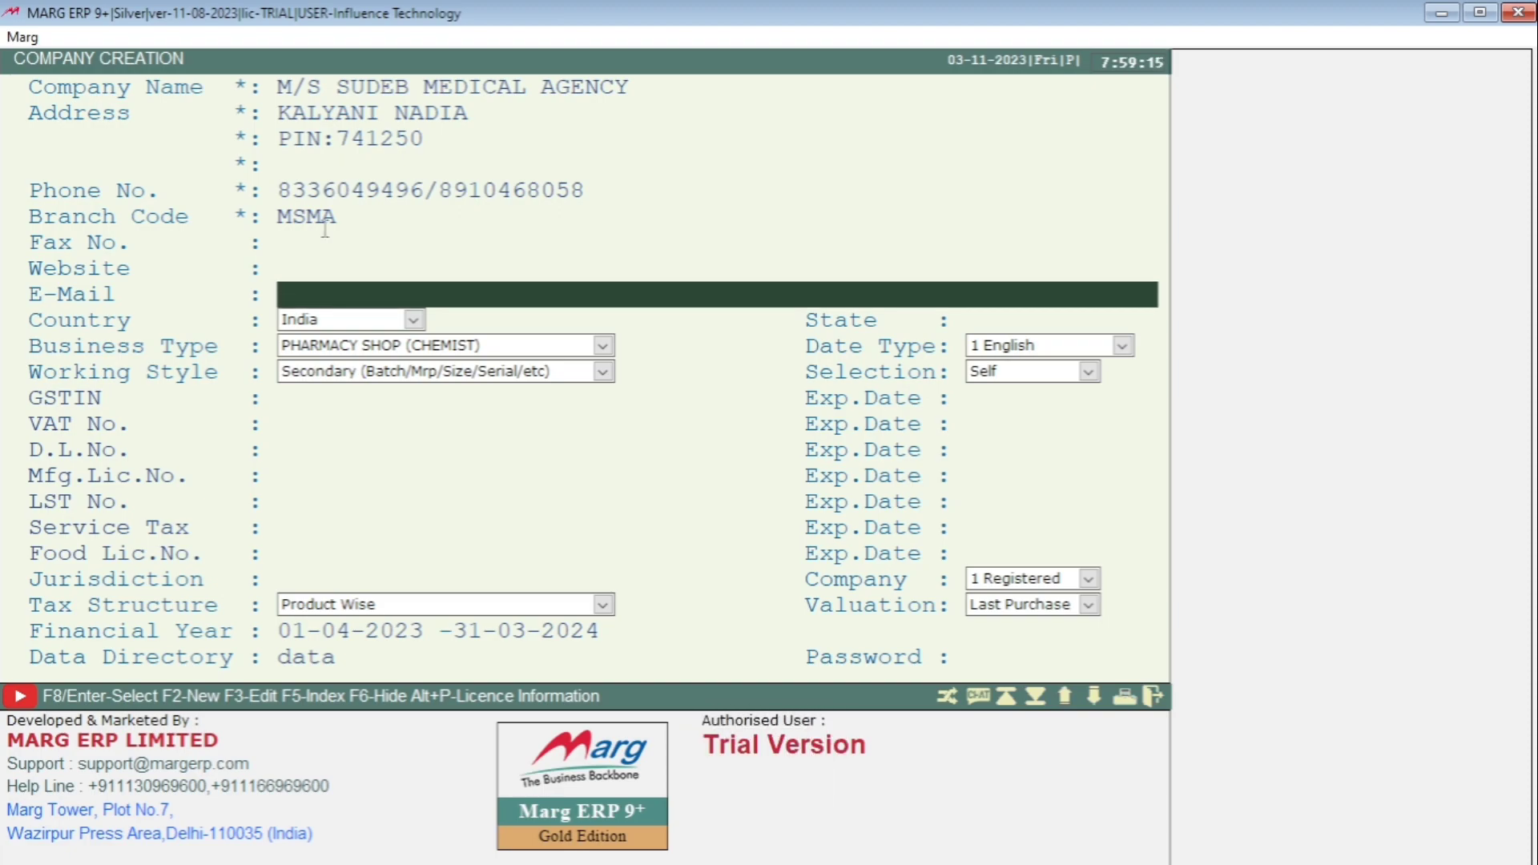
key(Caps_Lock)
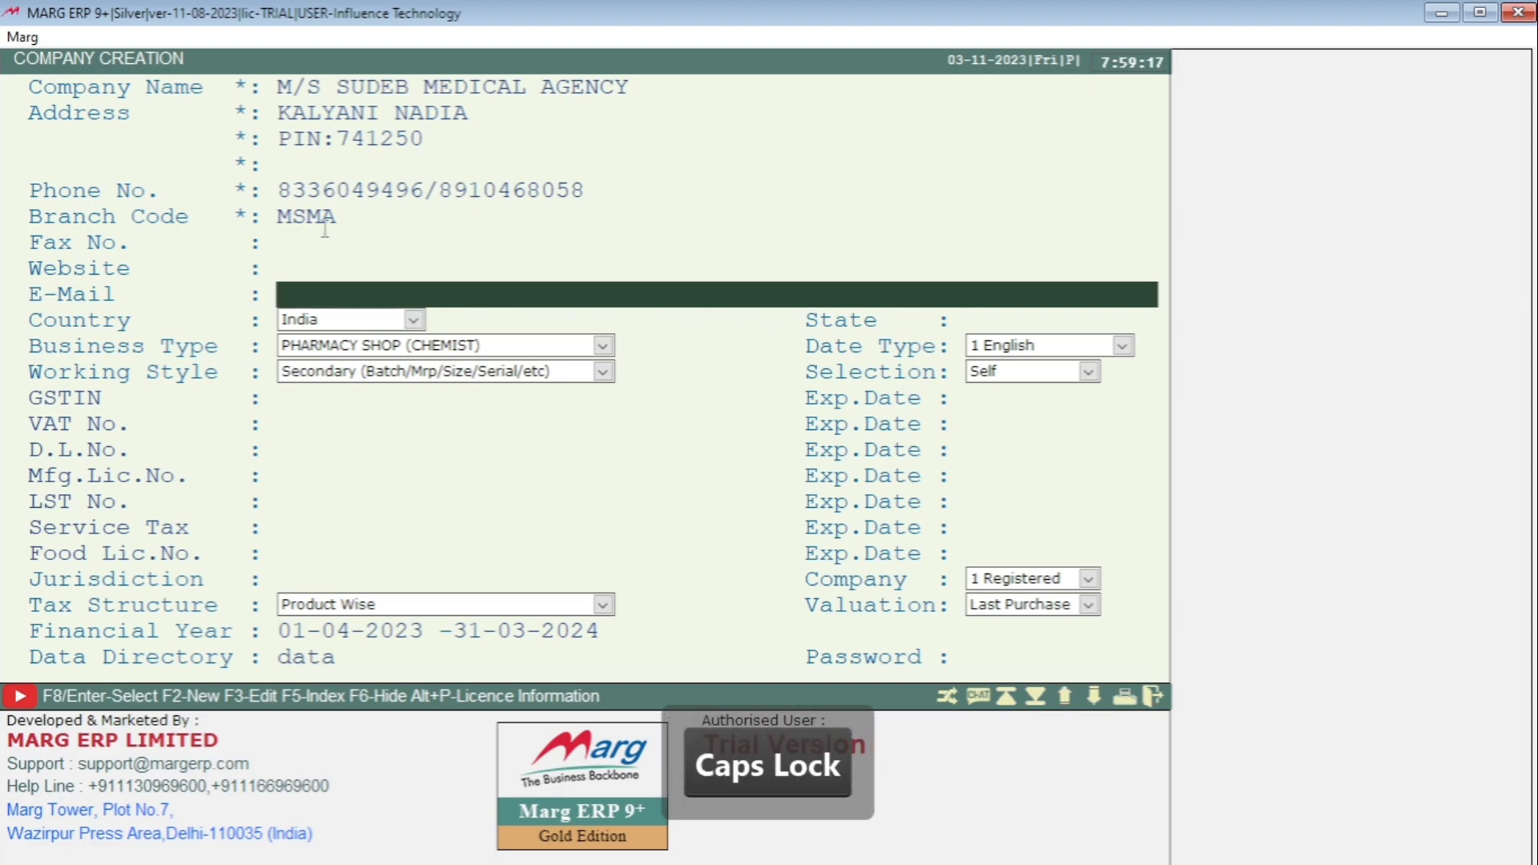
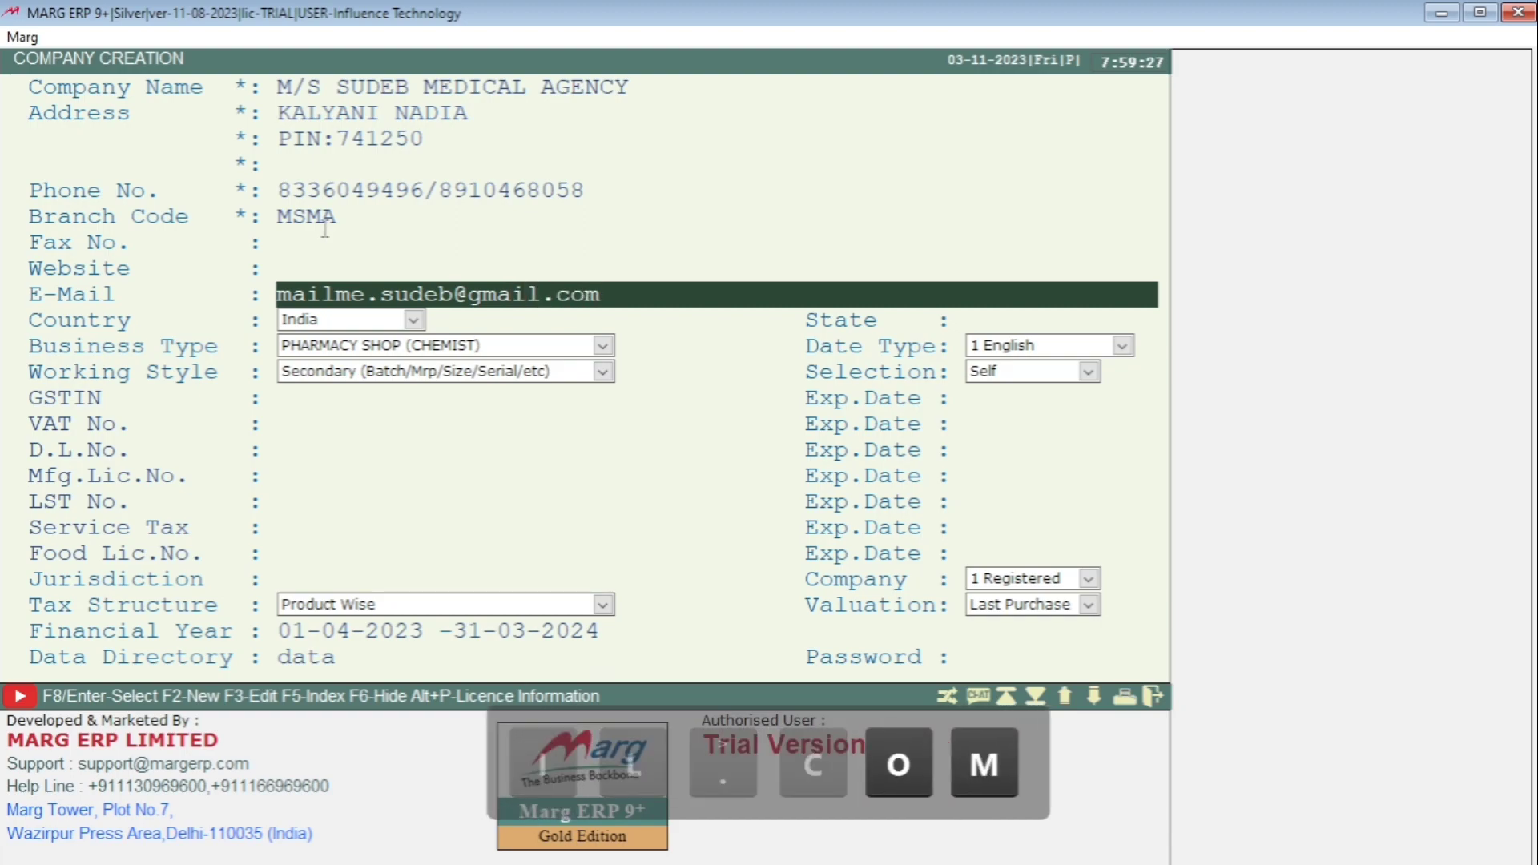
key(Return)
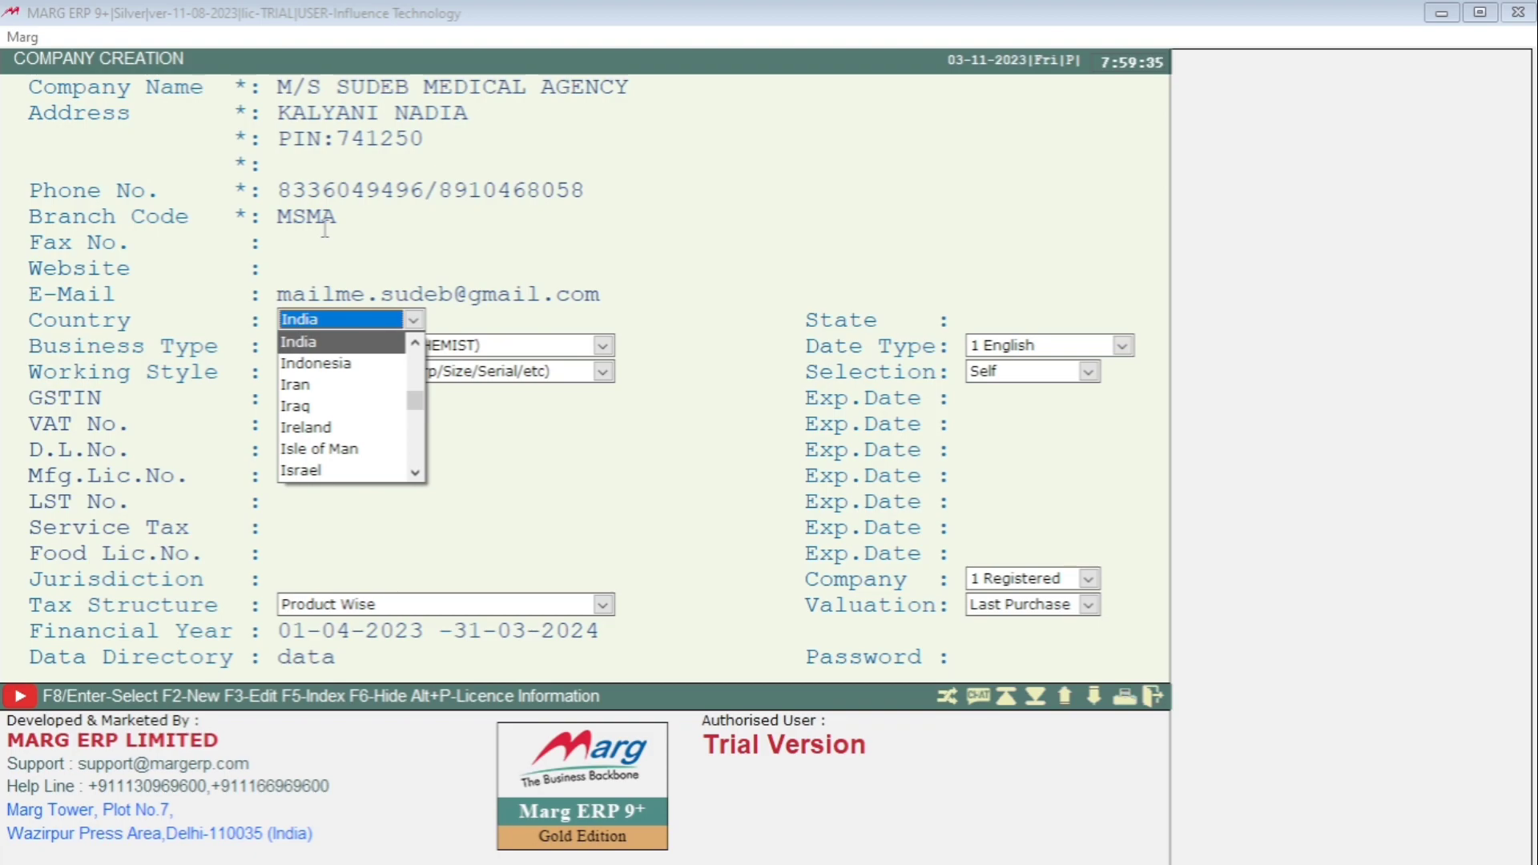
- Keep India as the country and enter West bengal as the state
key(Return)
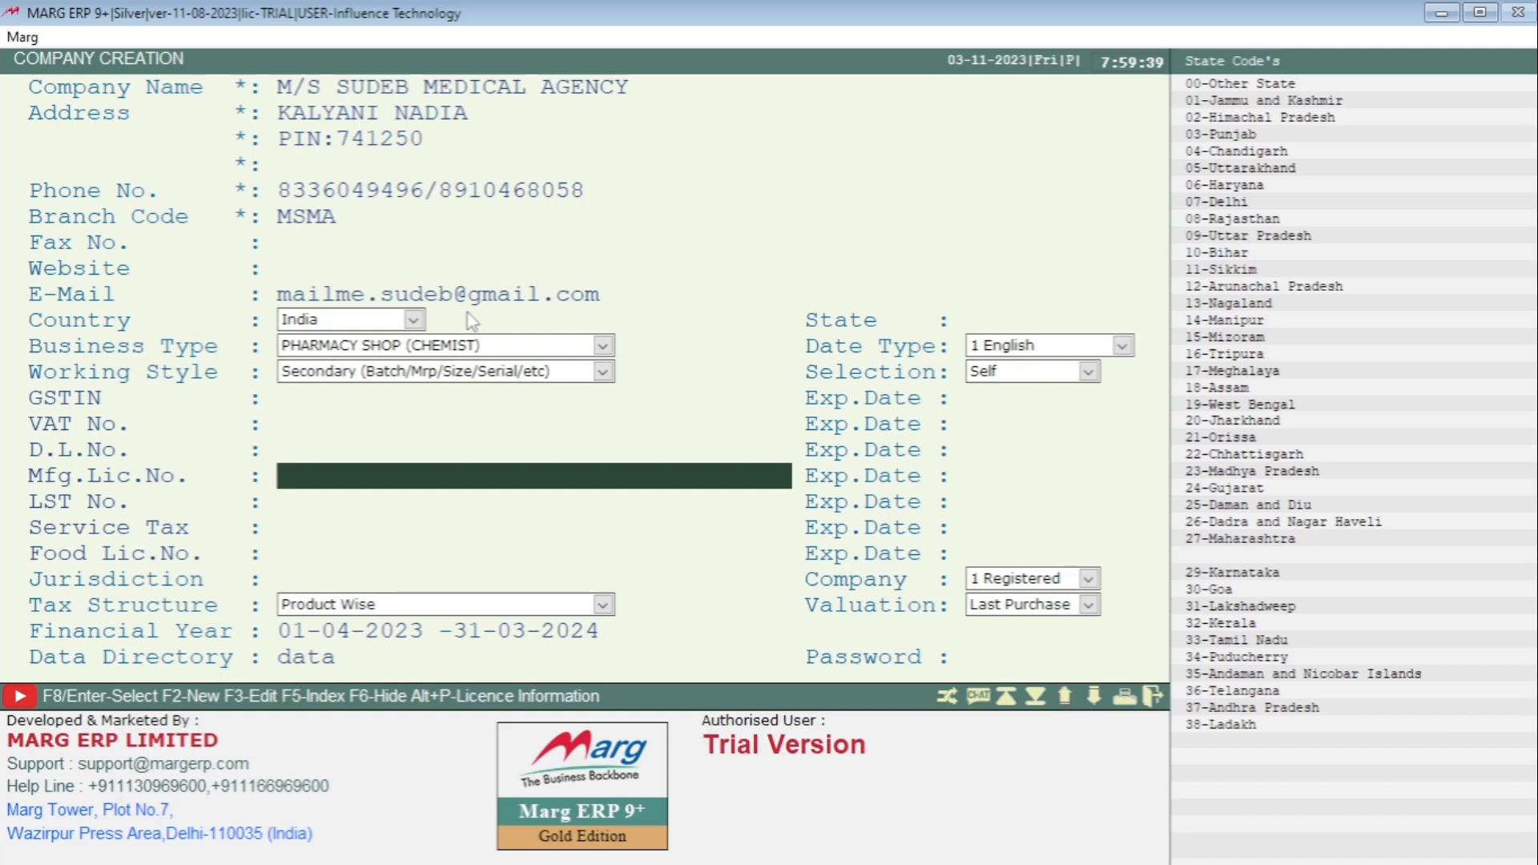
key(Left)
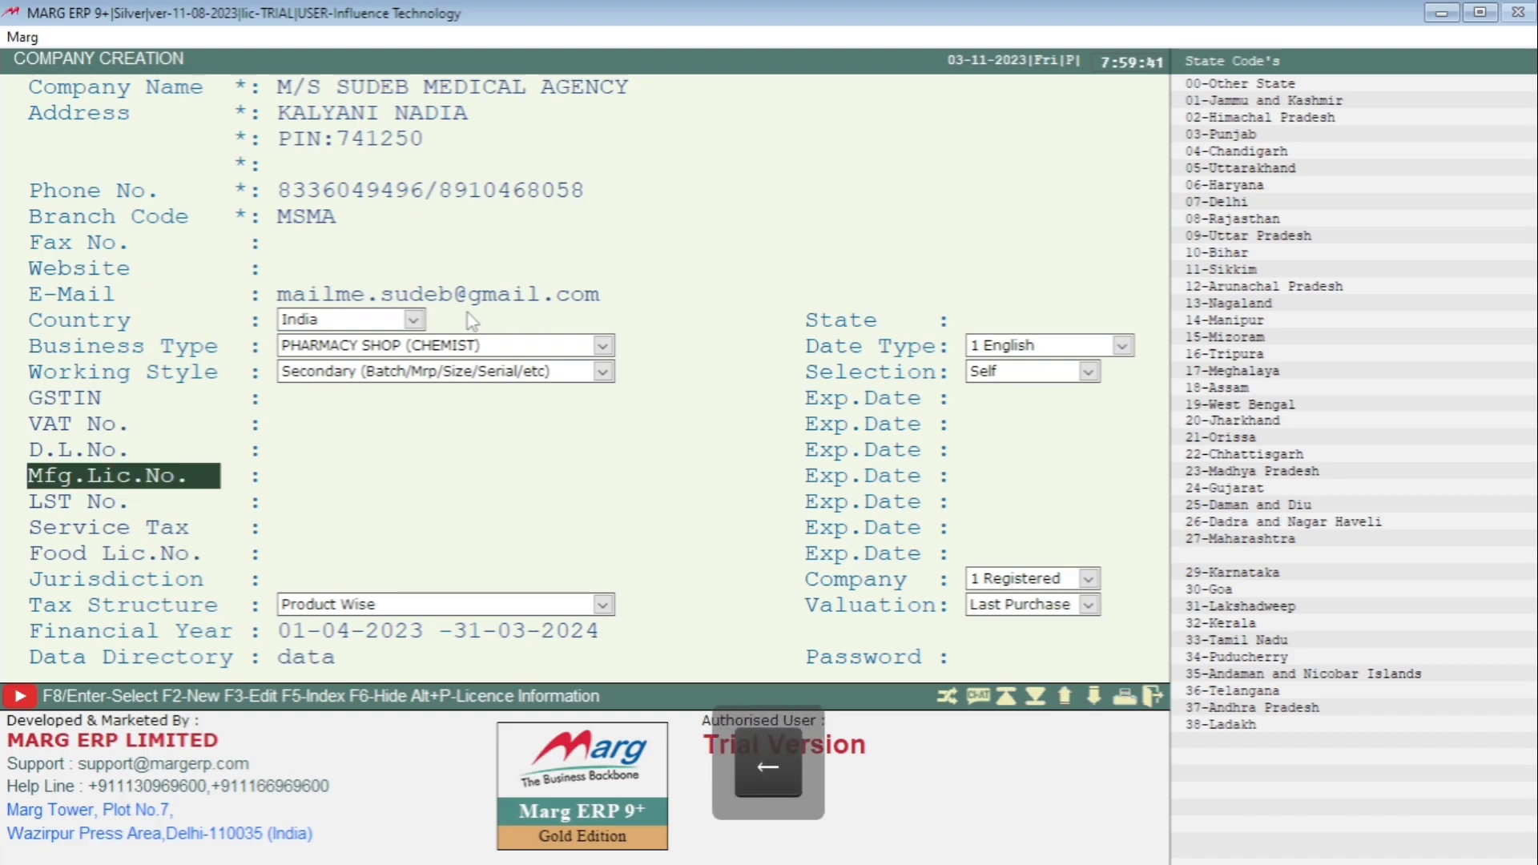
click(413, 319)
click(420, 330)
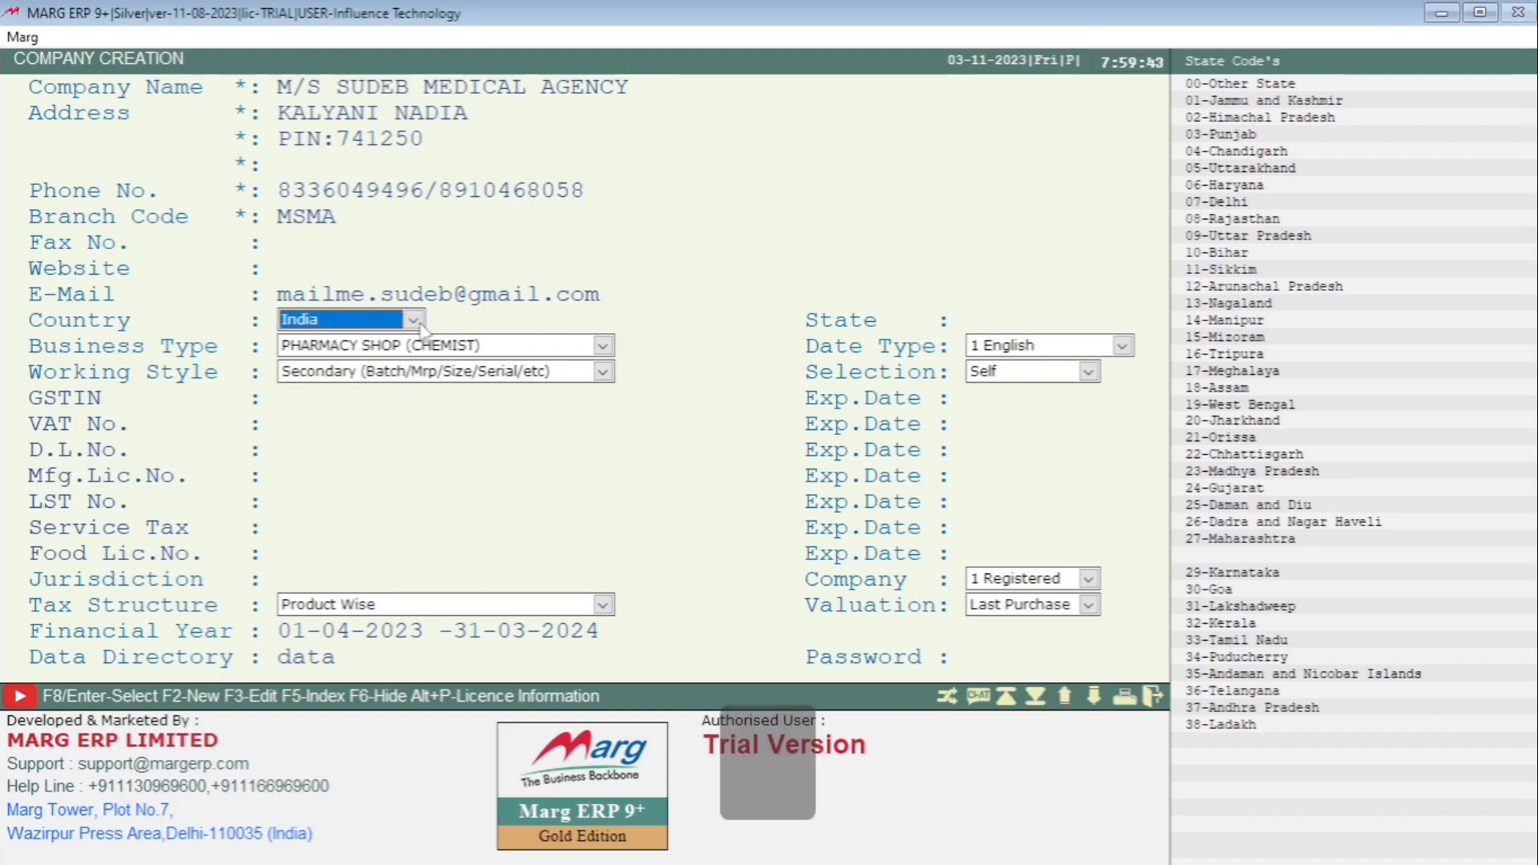
key(Return)
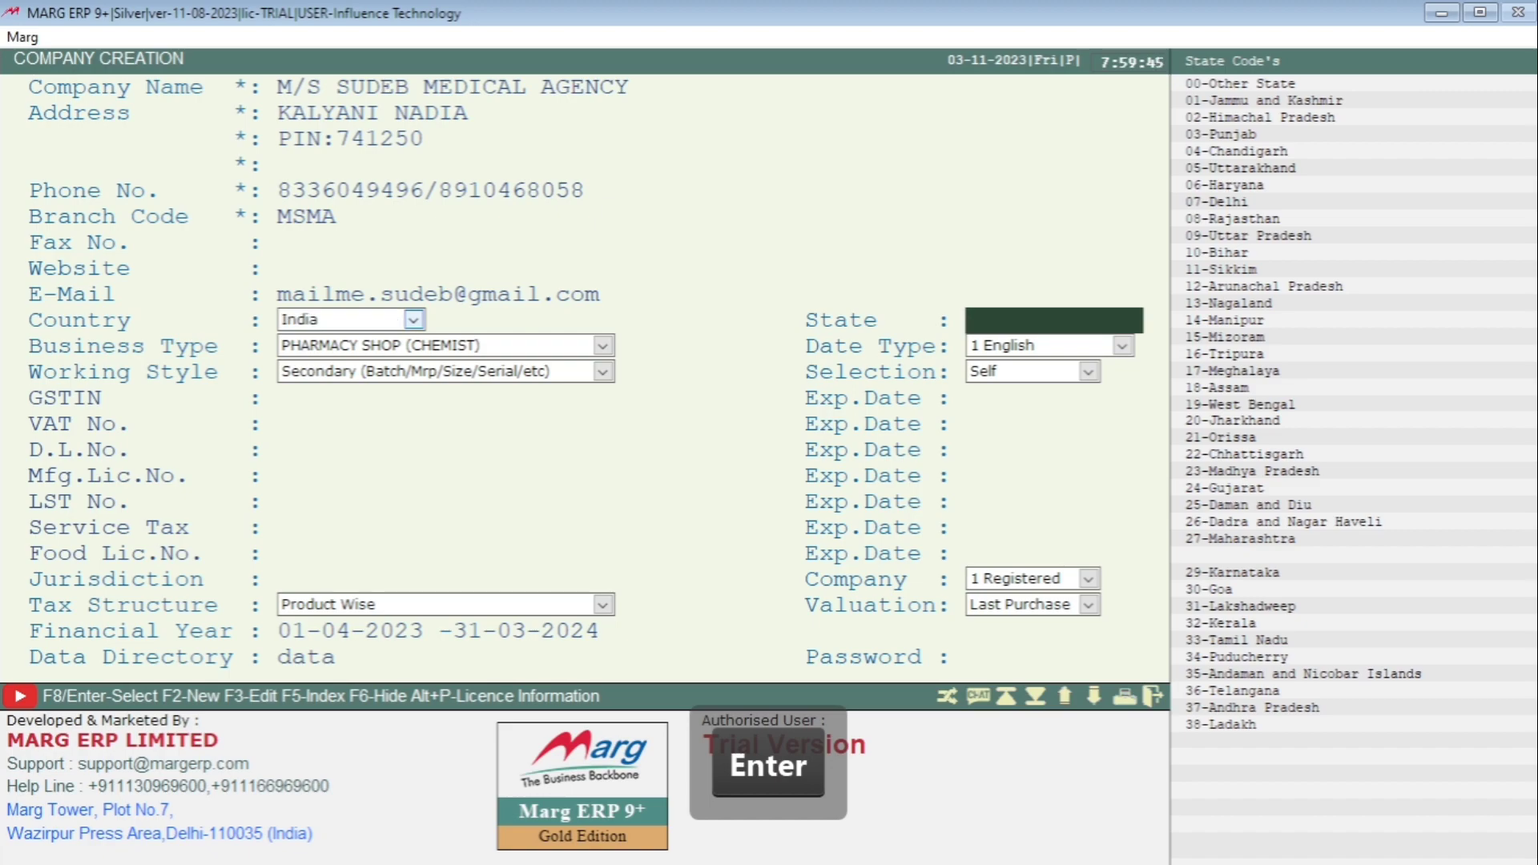
text(W)
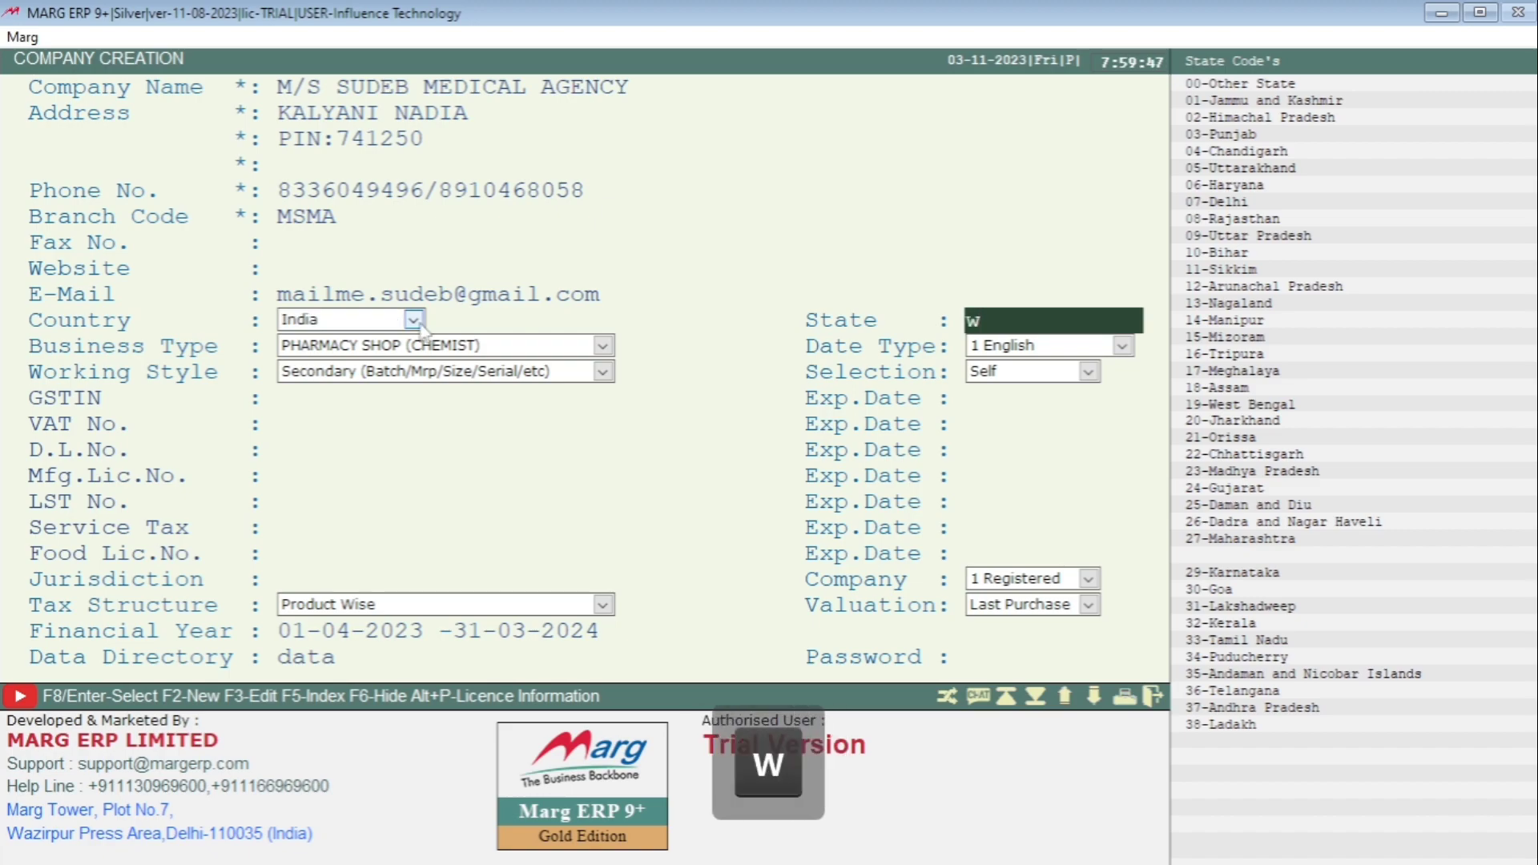
text(est benga)
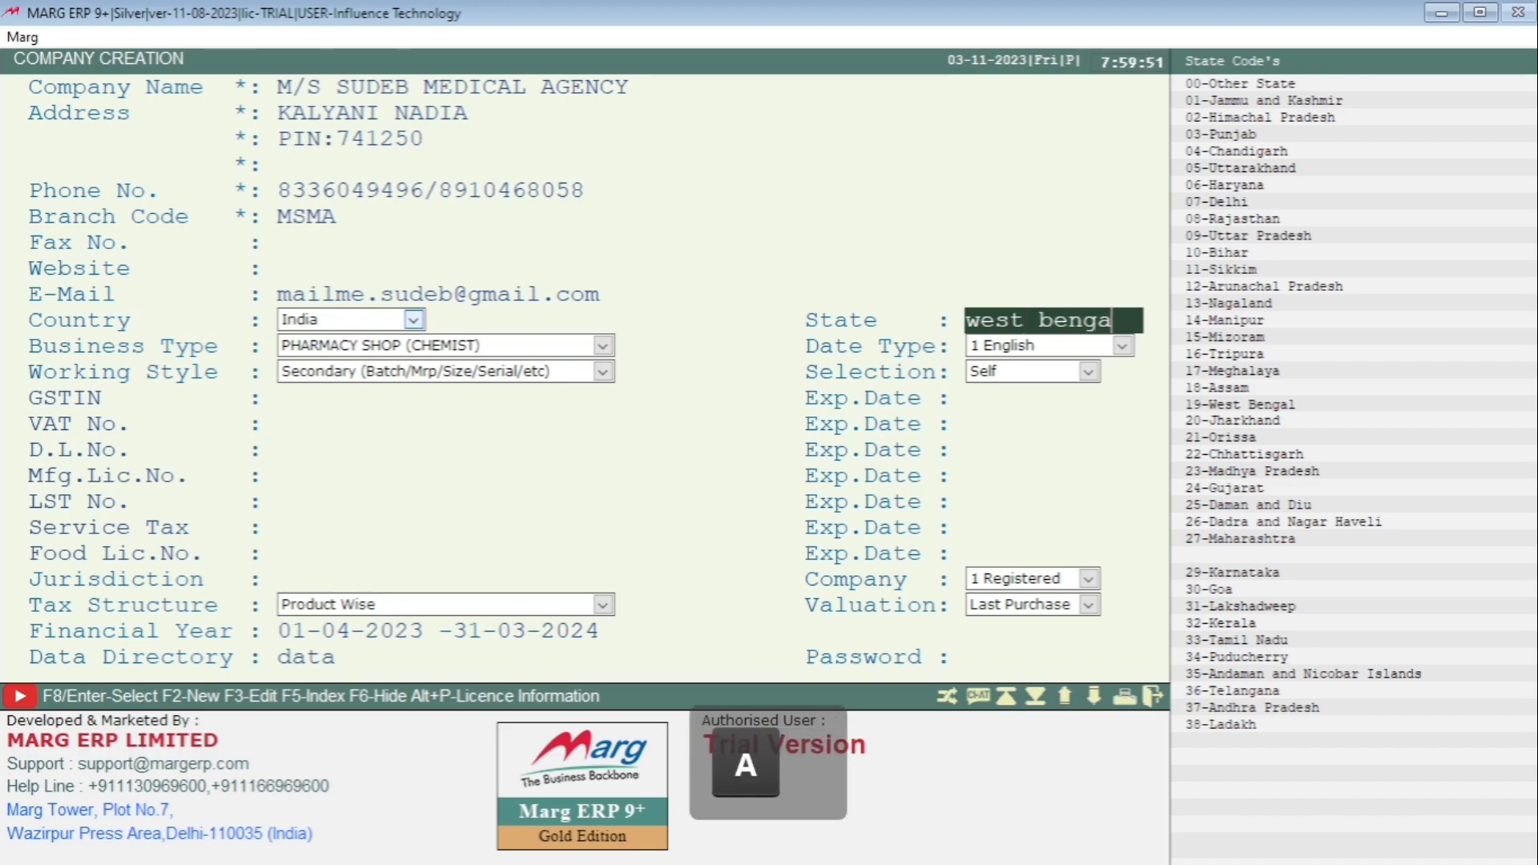
text(l)
key(Return)
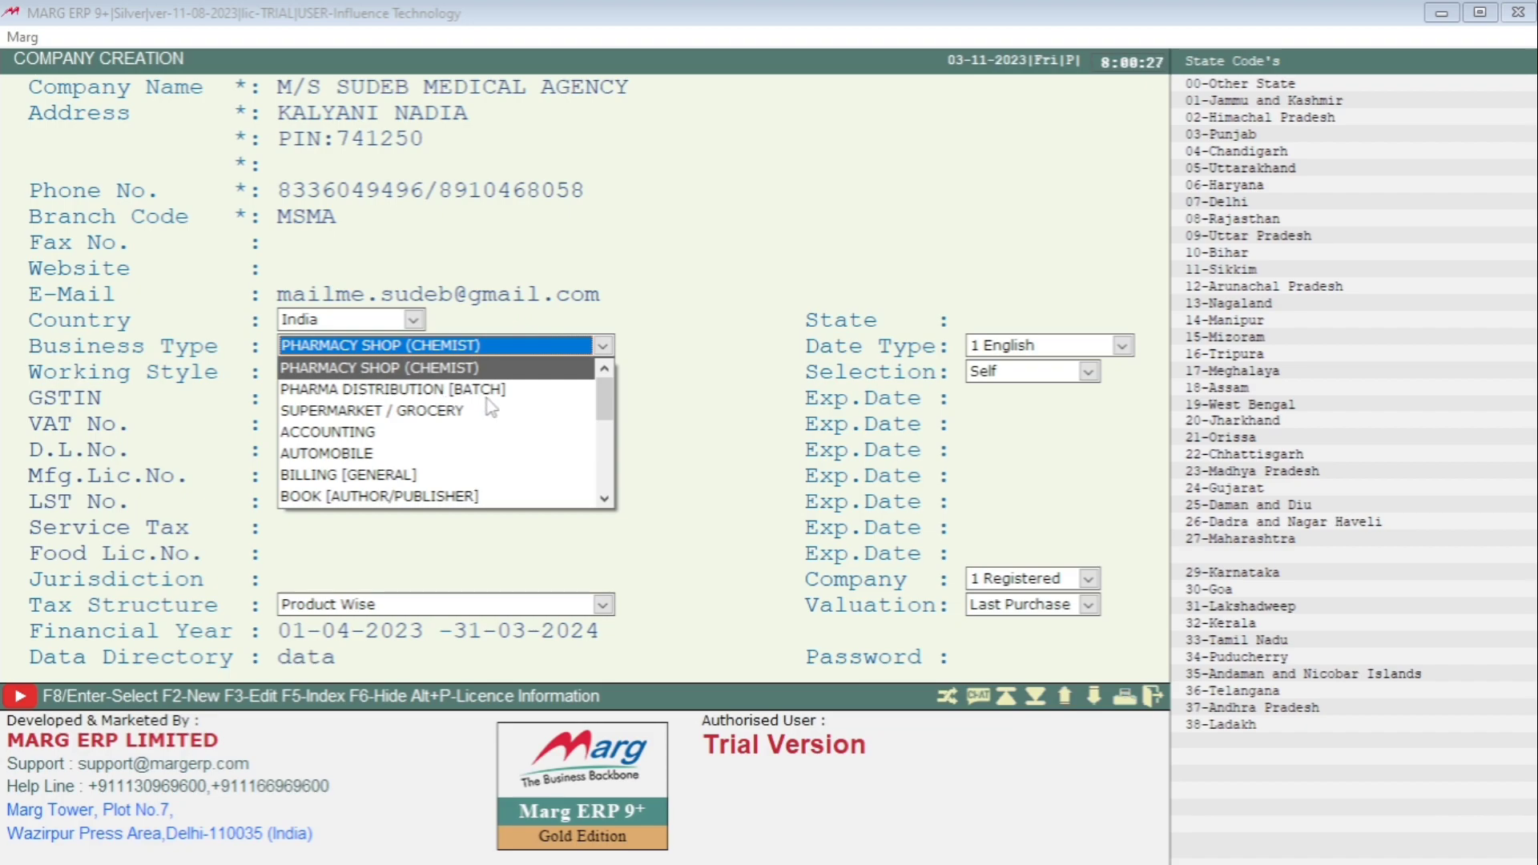
- Pick PHARMA DISTRIBUTION [BATCH] from the business type list in place of PHARMACY SHOP (CHEMIST)
key(Down)
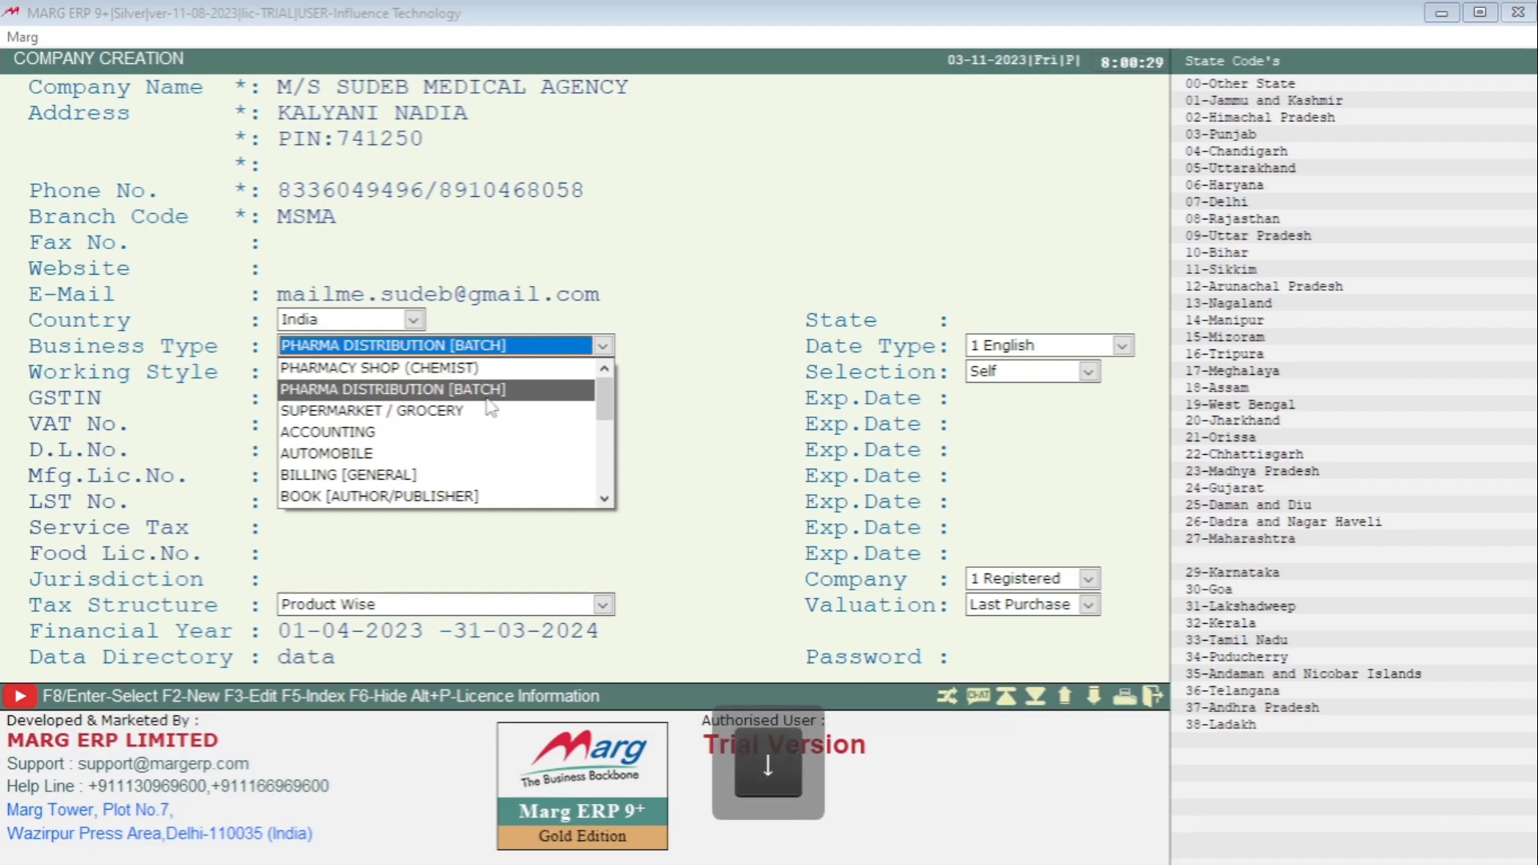
key(Down)
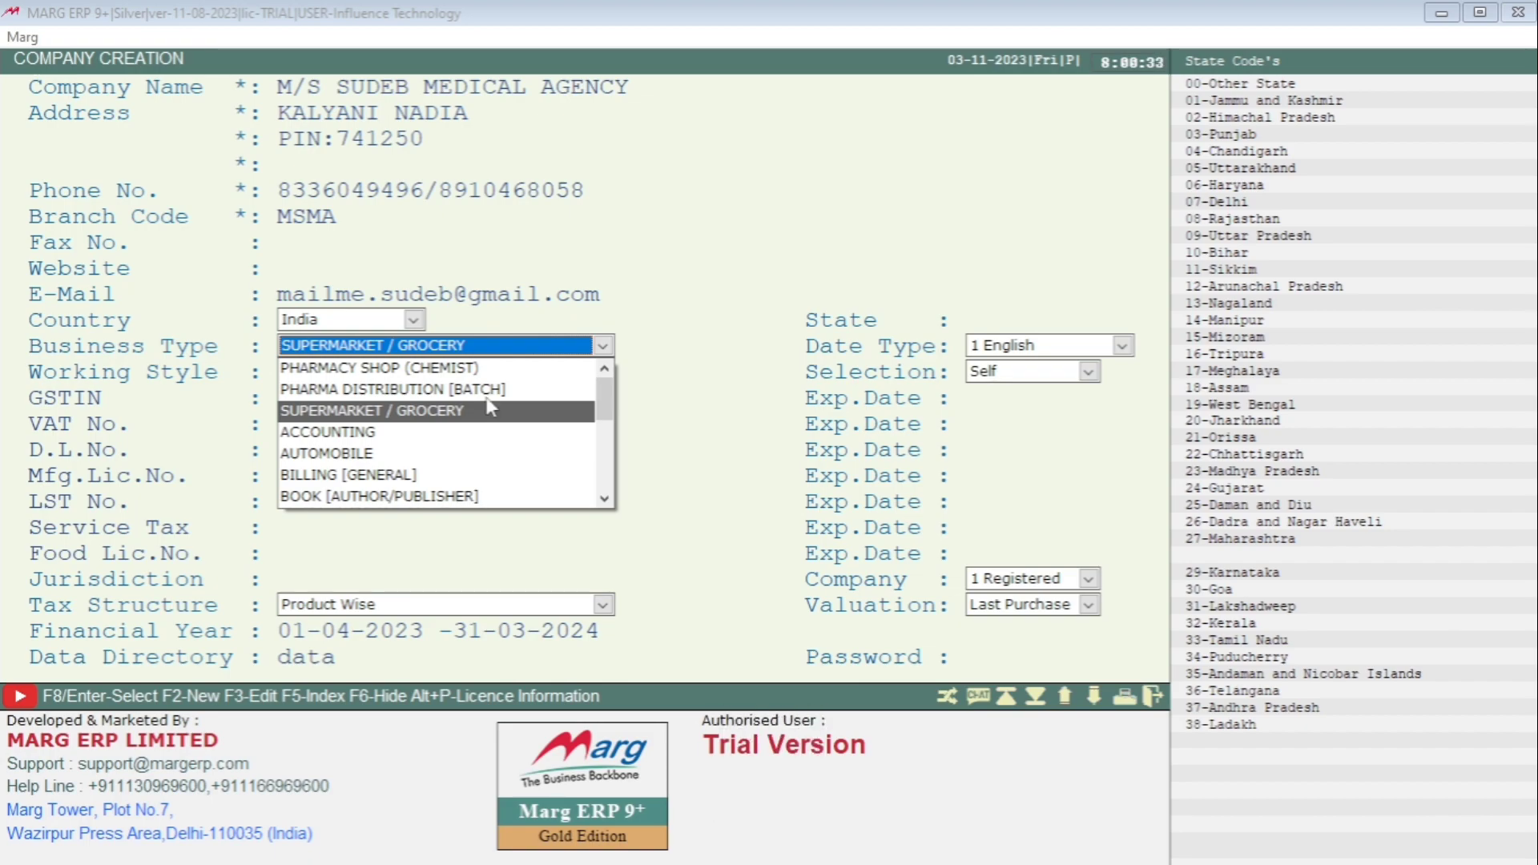
key(Down)
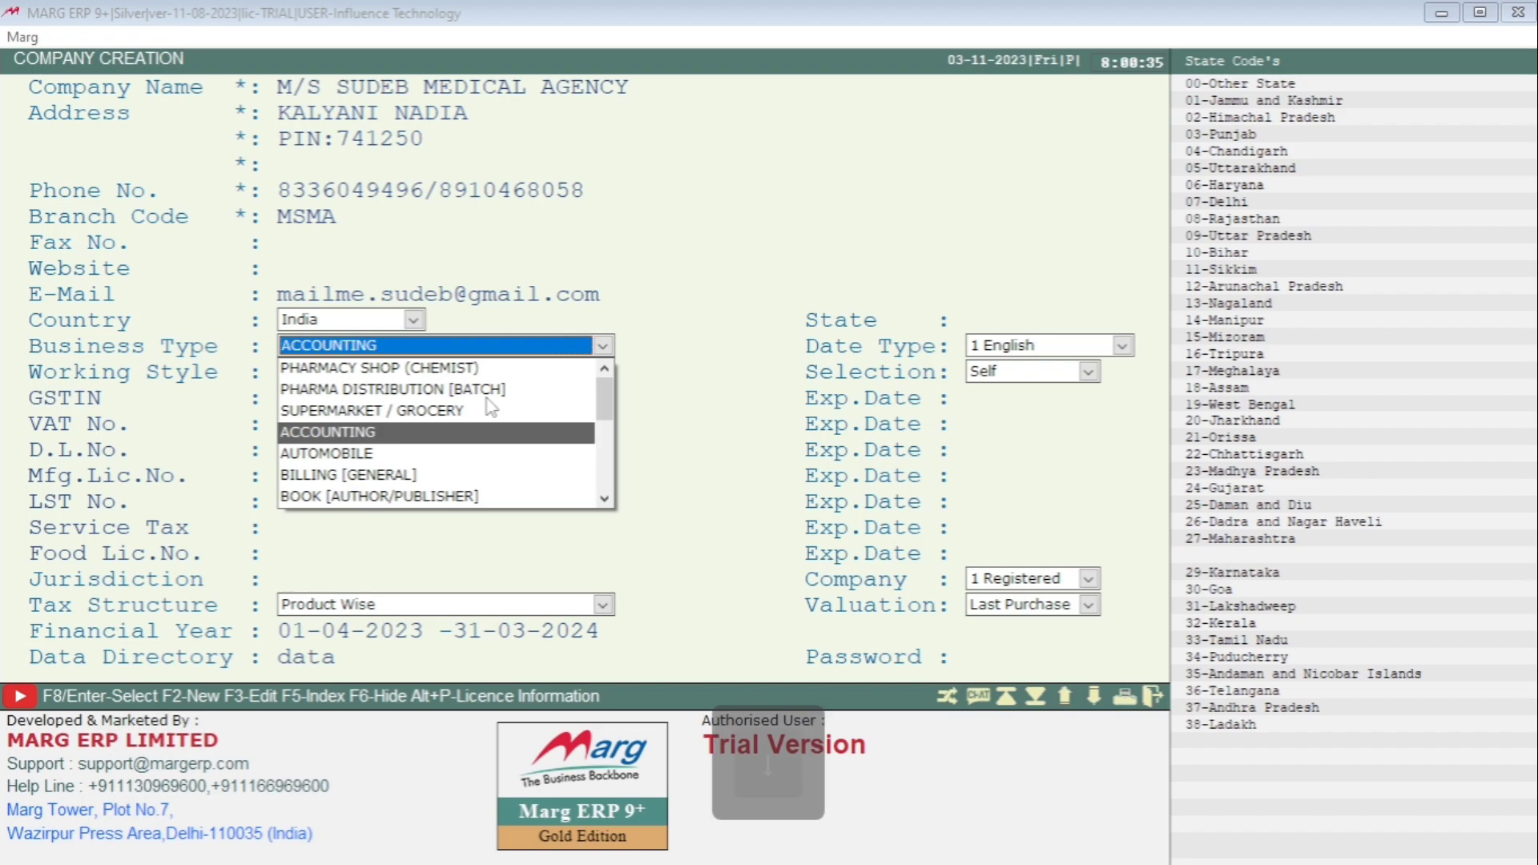
key(Down)
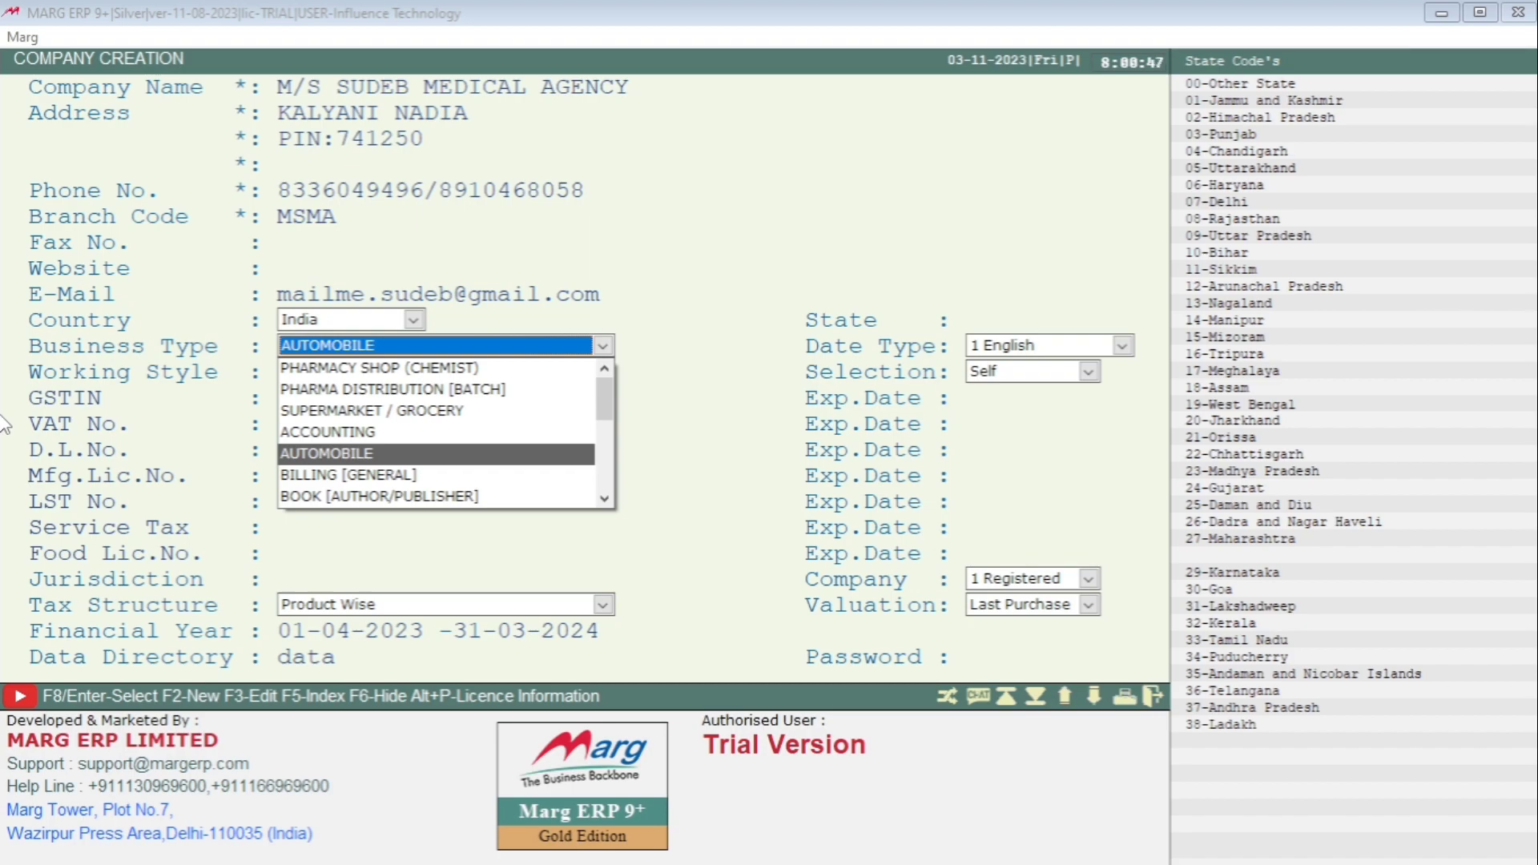
key(Down)
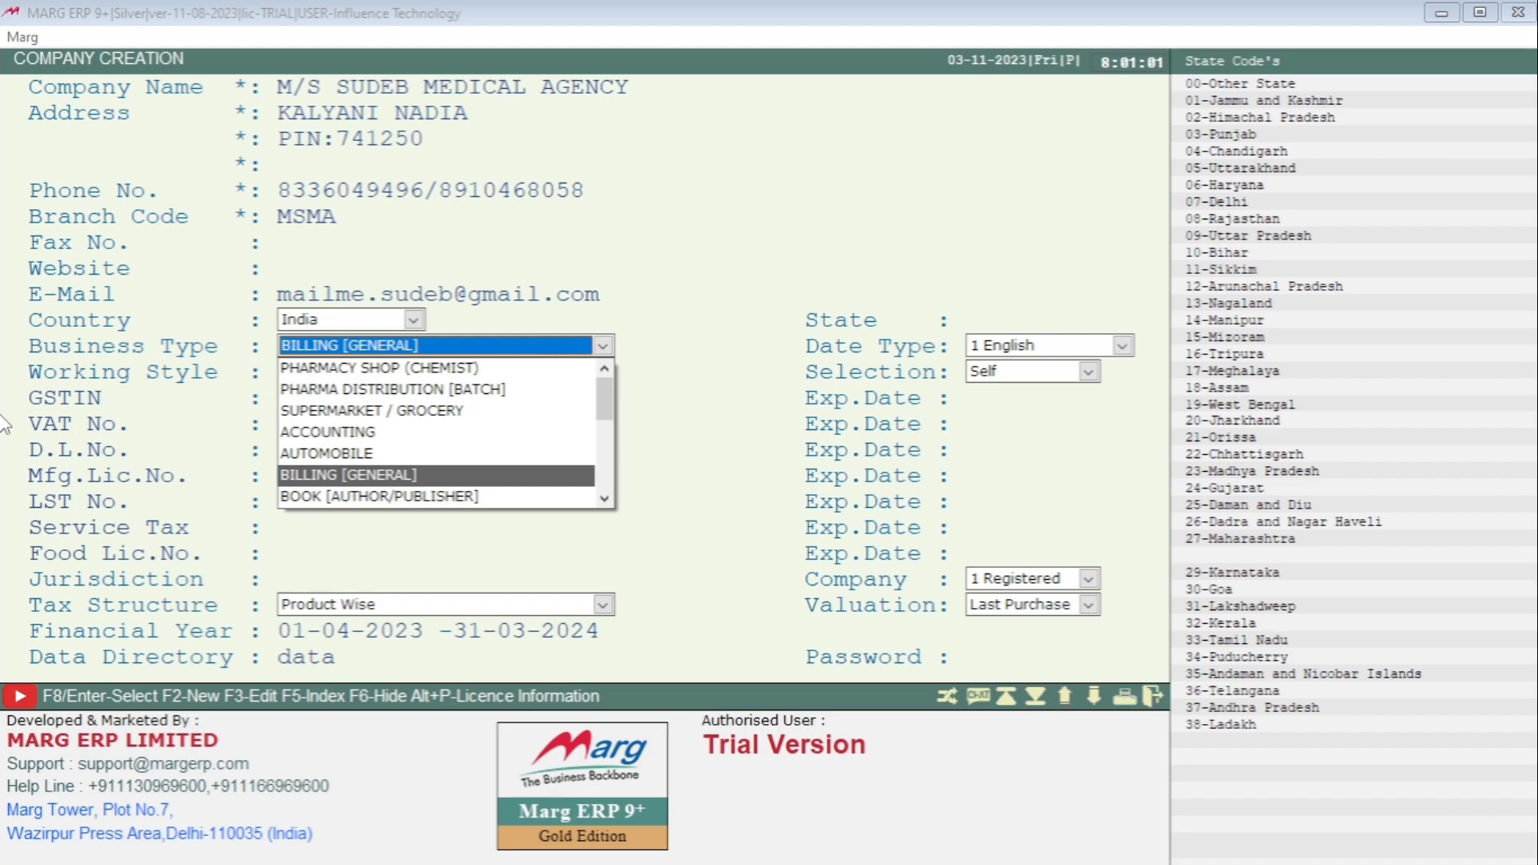
key(Down)
key(Down)
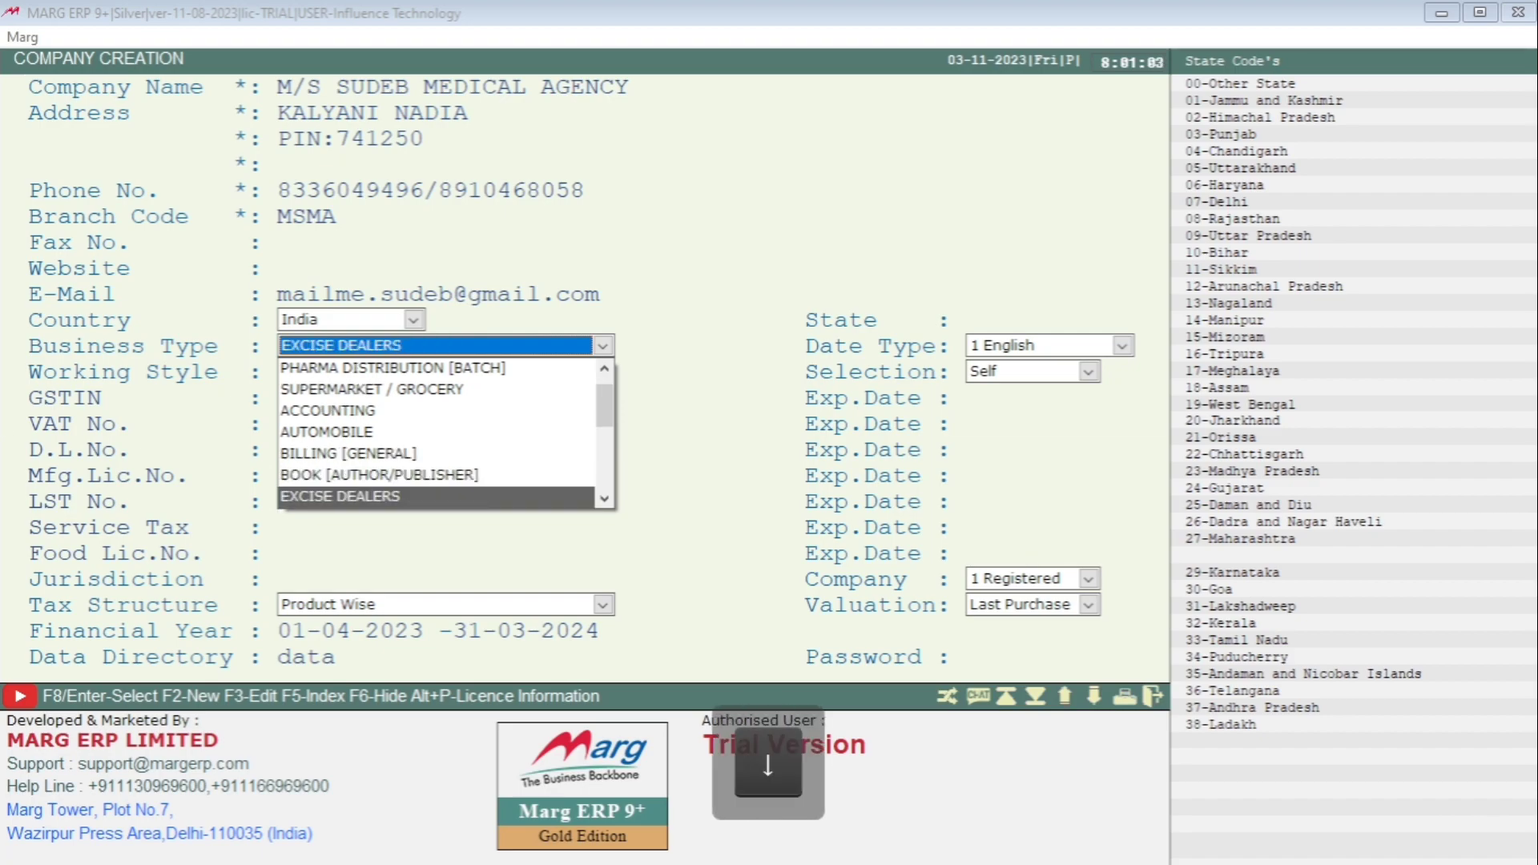
key(Down)
key(Down)
key(Down)
key(Down)
key(Down)
key(Down)
key(Down)
key(Down)
key(Down)
key(Down)
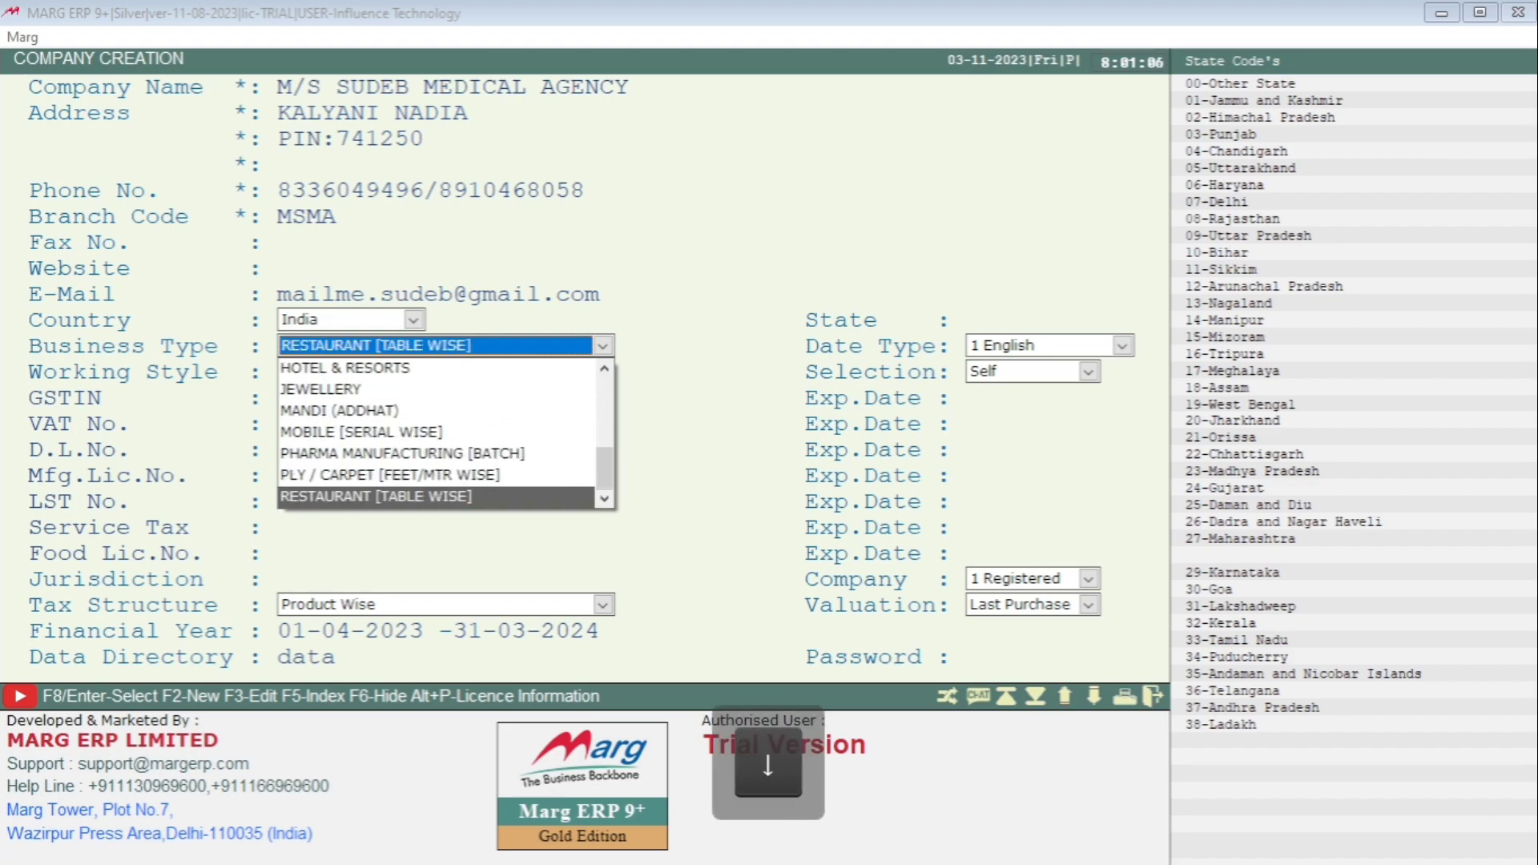
key(Up)
key(Up)
key(Up)
key(Up)
key(Up)
key(Up)
key(Up)
key(Up)
key(Up)
key(Up)
key(Up)
key(Up)
key(Up)
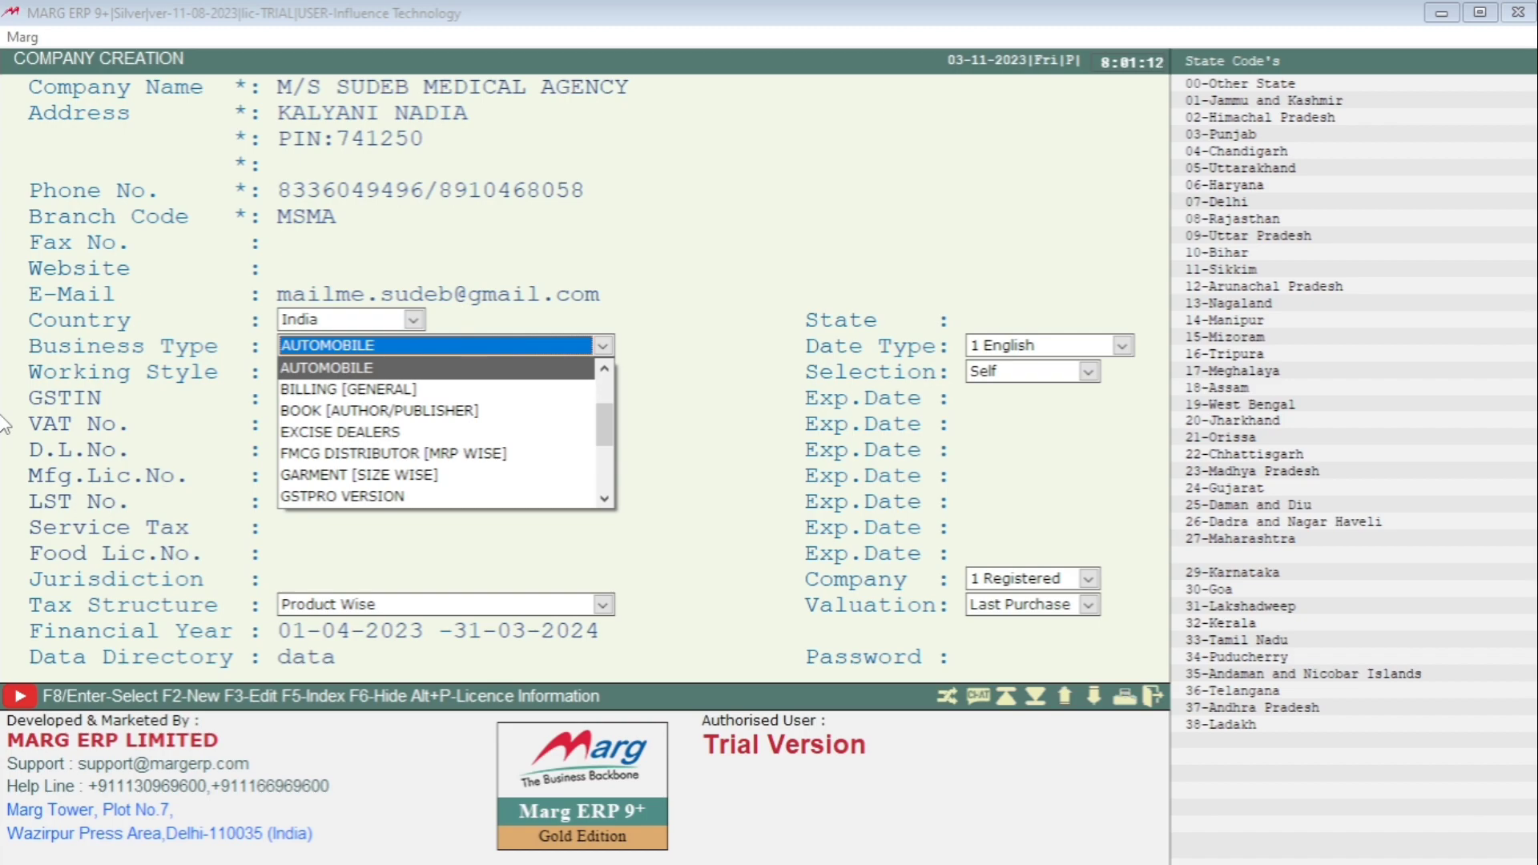
key(Up)
key(Up)
key(Up)
key(Up)
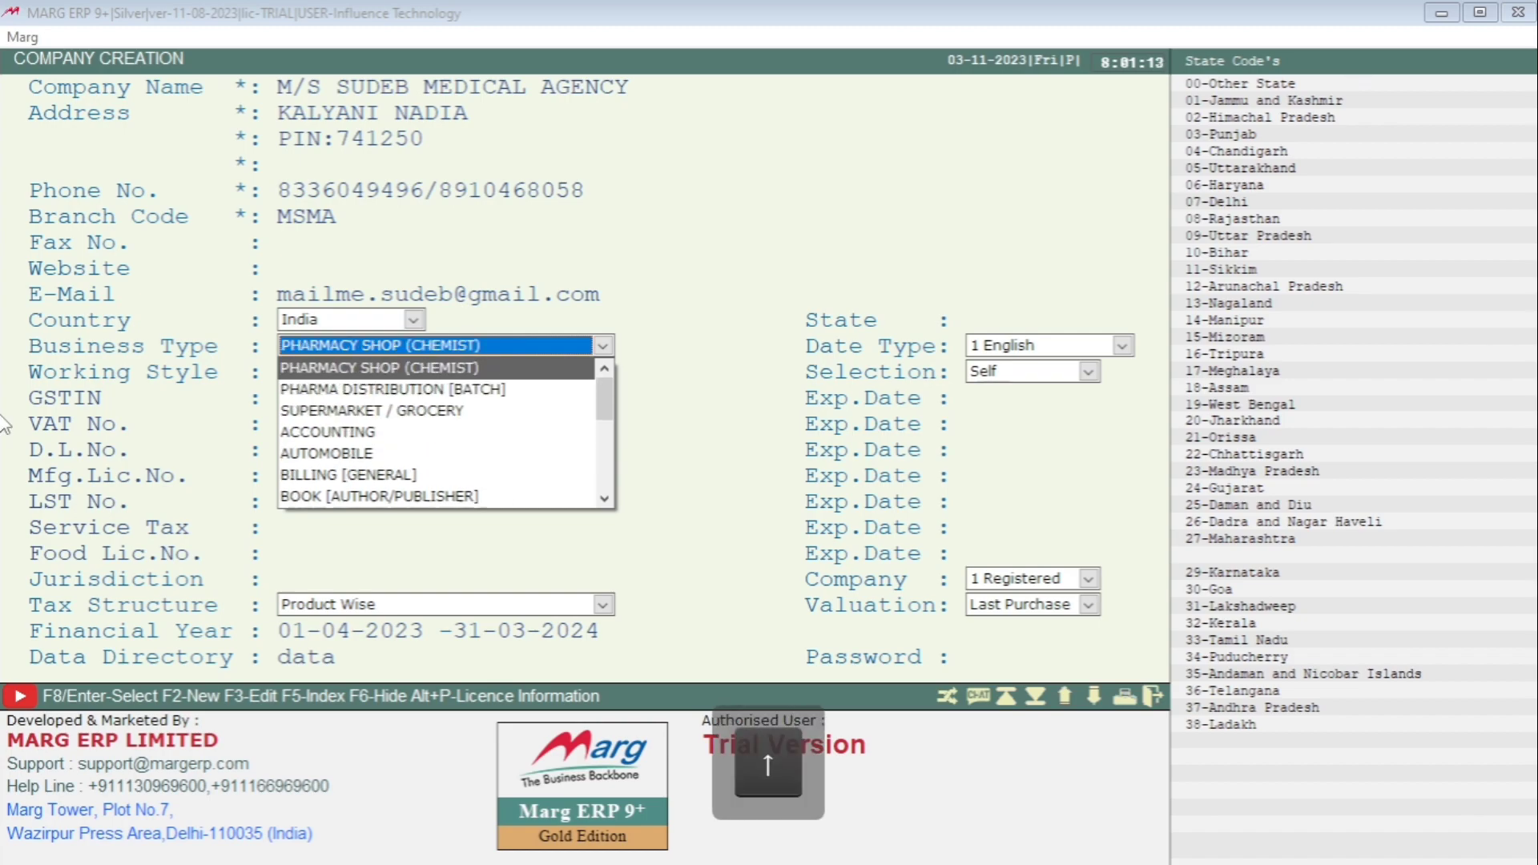
key(Down)
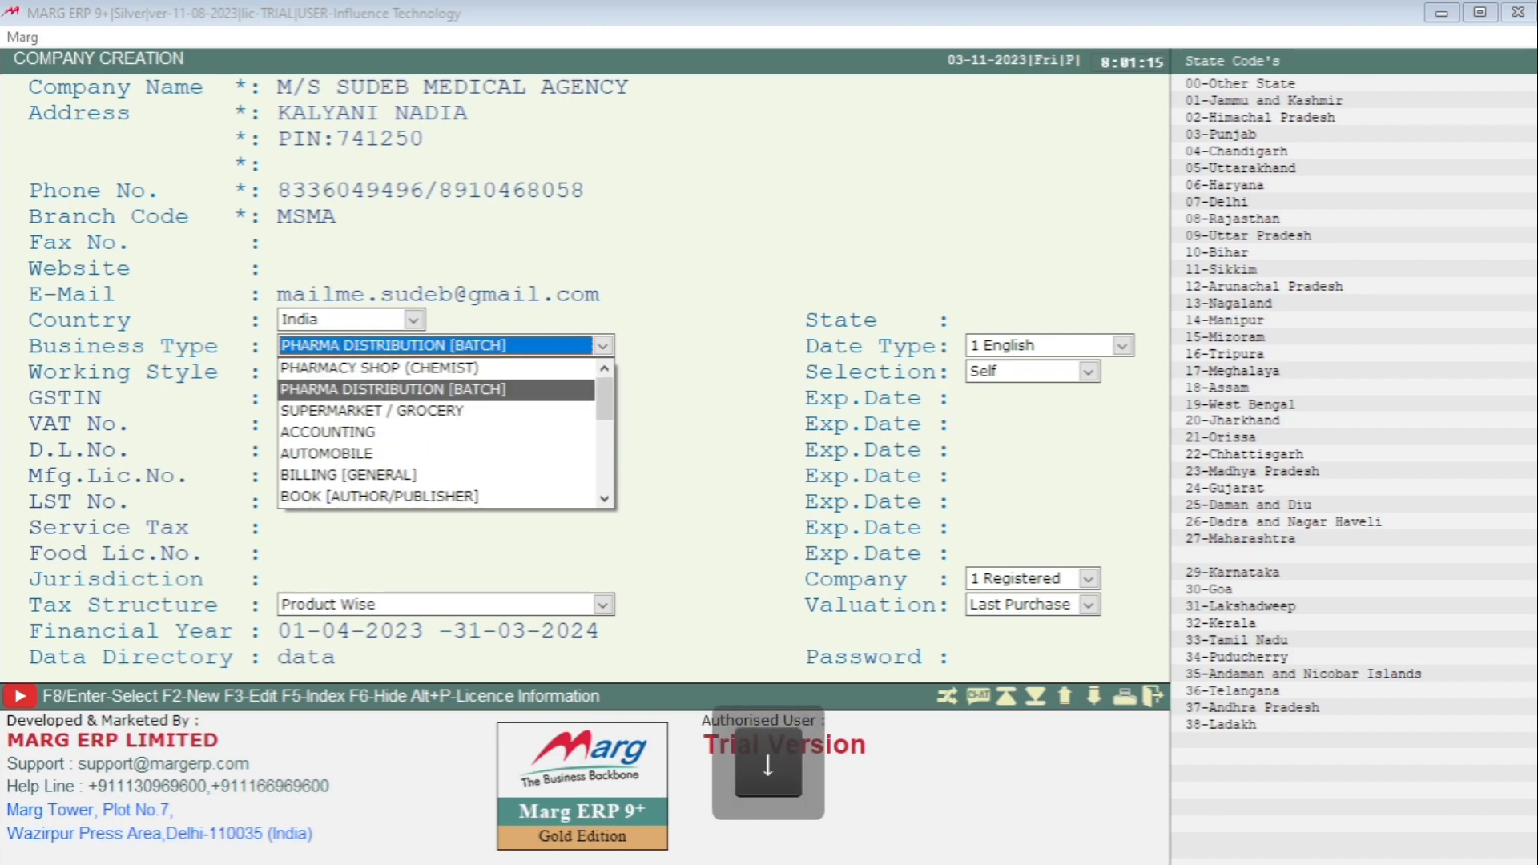
key(Return)
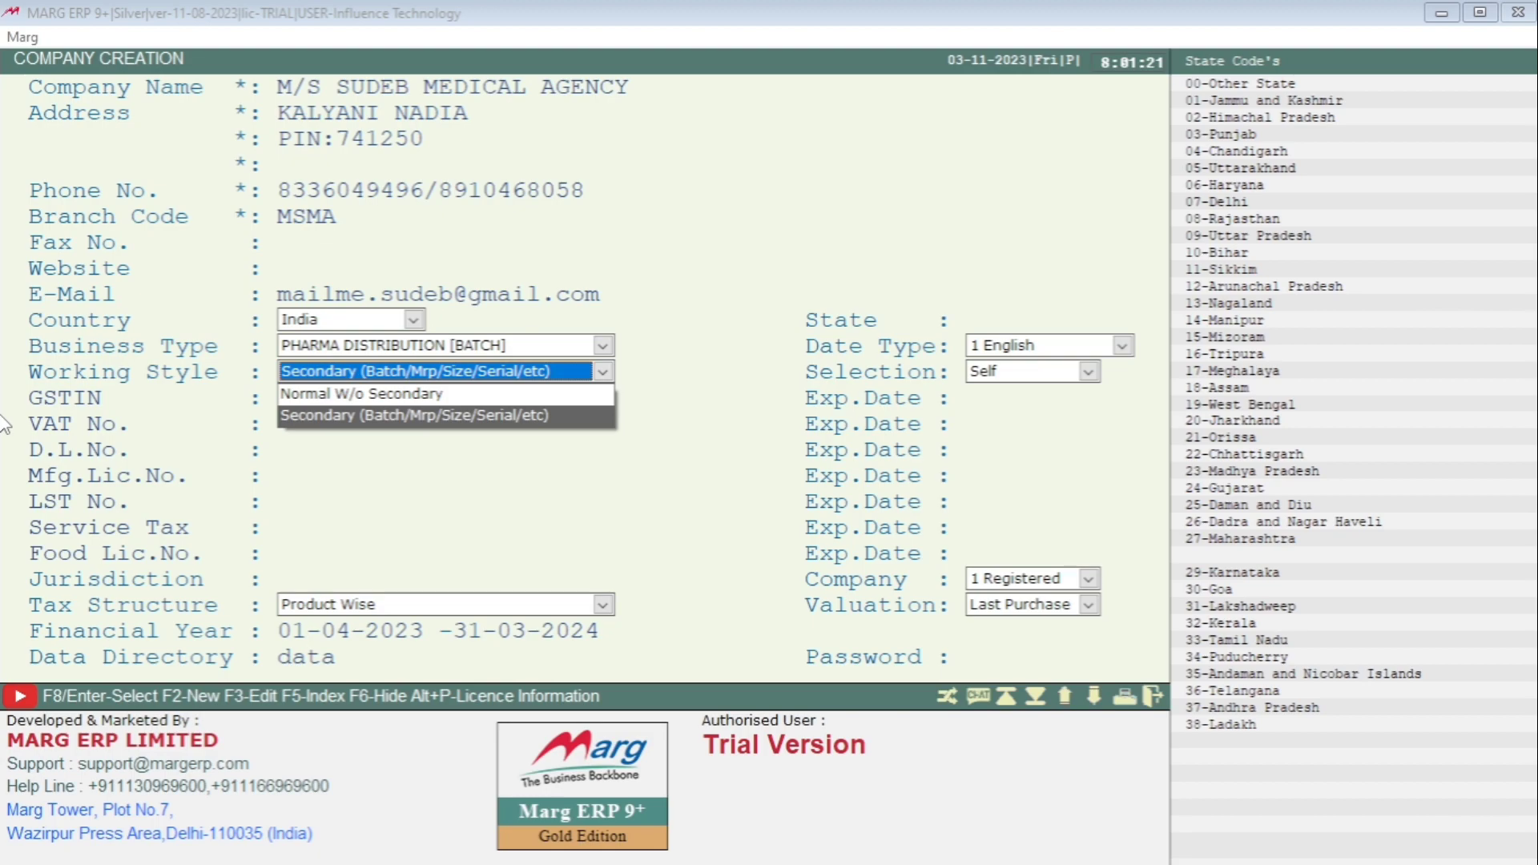
- Keep Secondary (Batch/Mrp/Size/Serial/etc) as the working style and Self as the selection
key(Down)
key(Up)
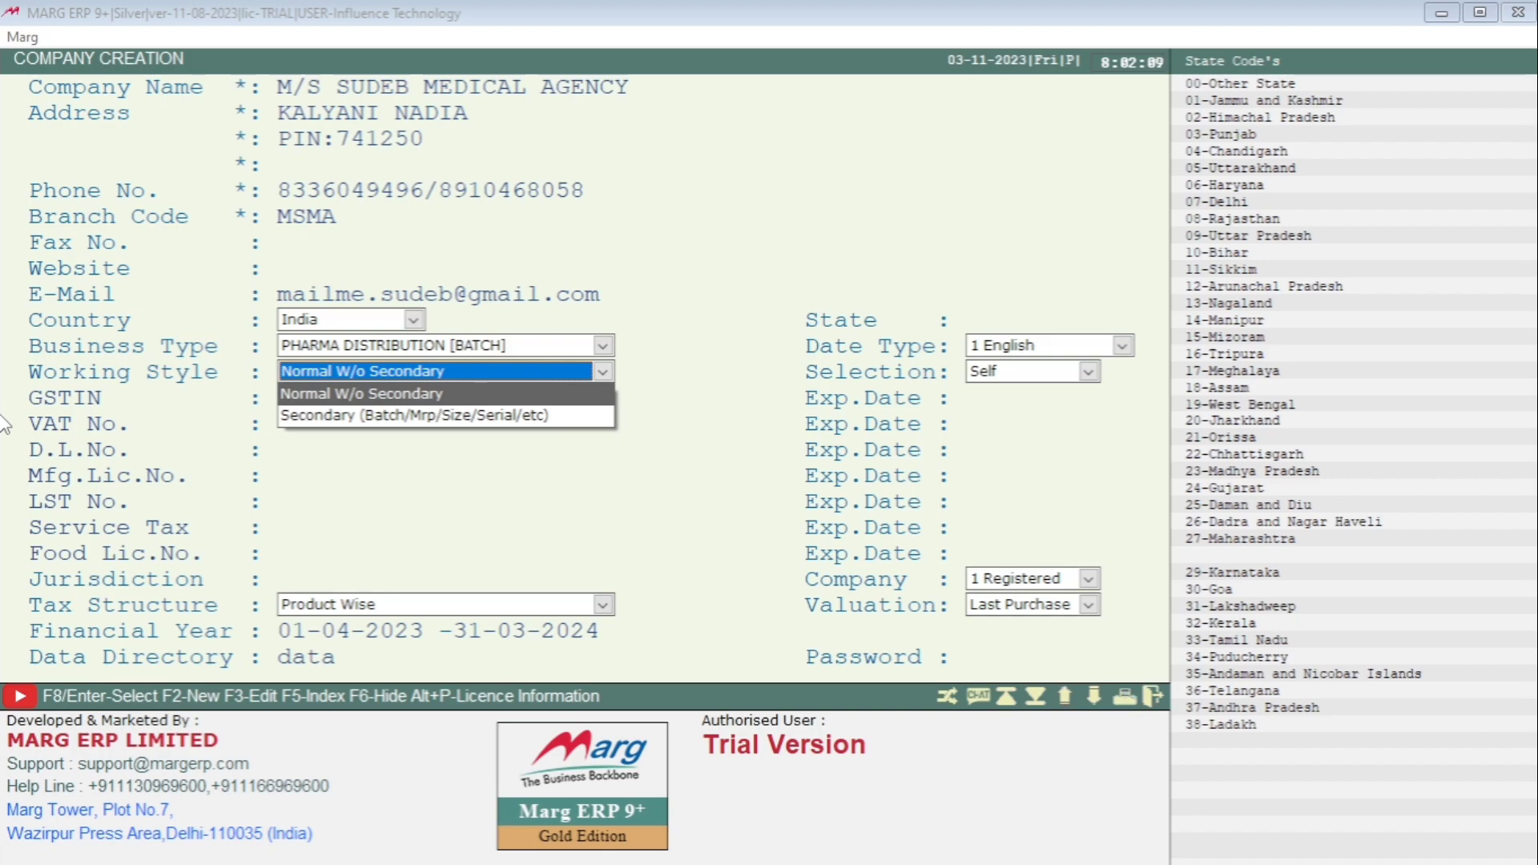
key(Down)
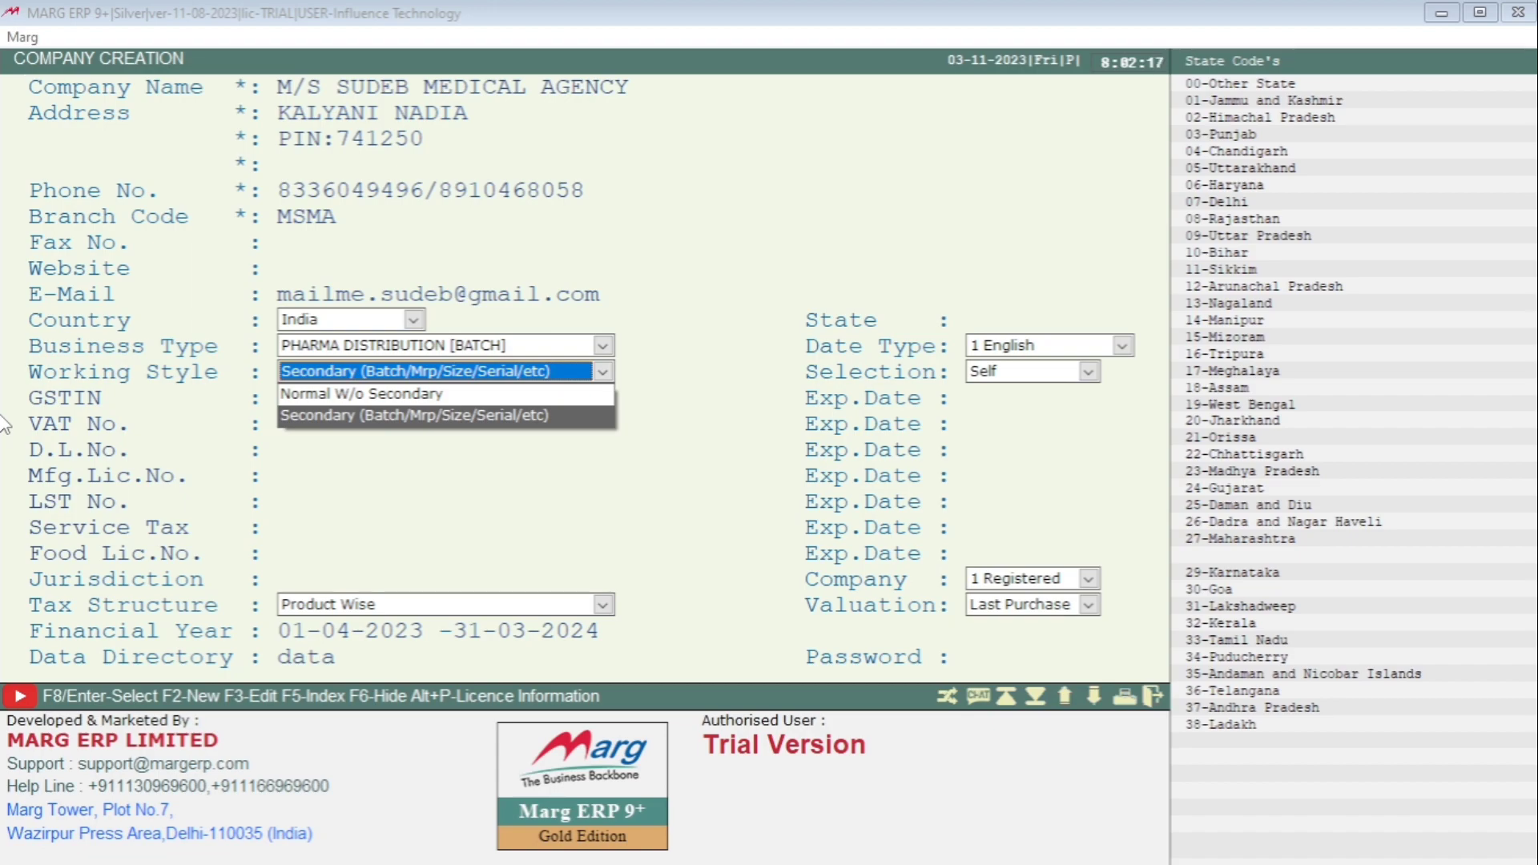
key(Return)
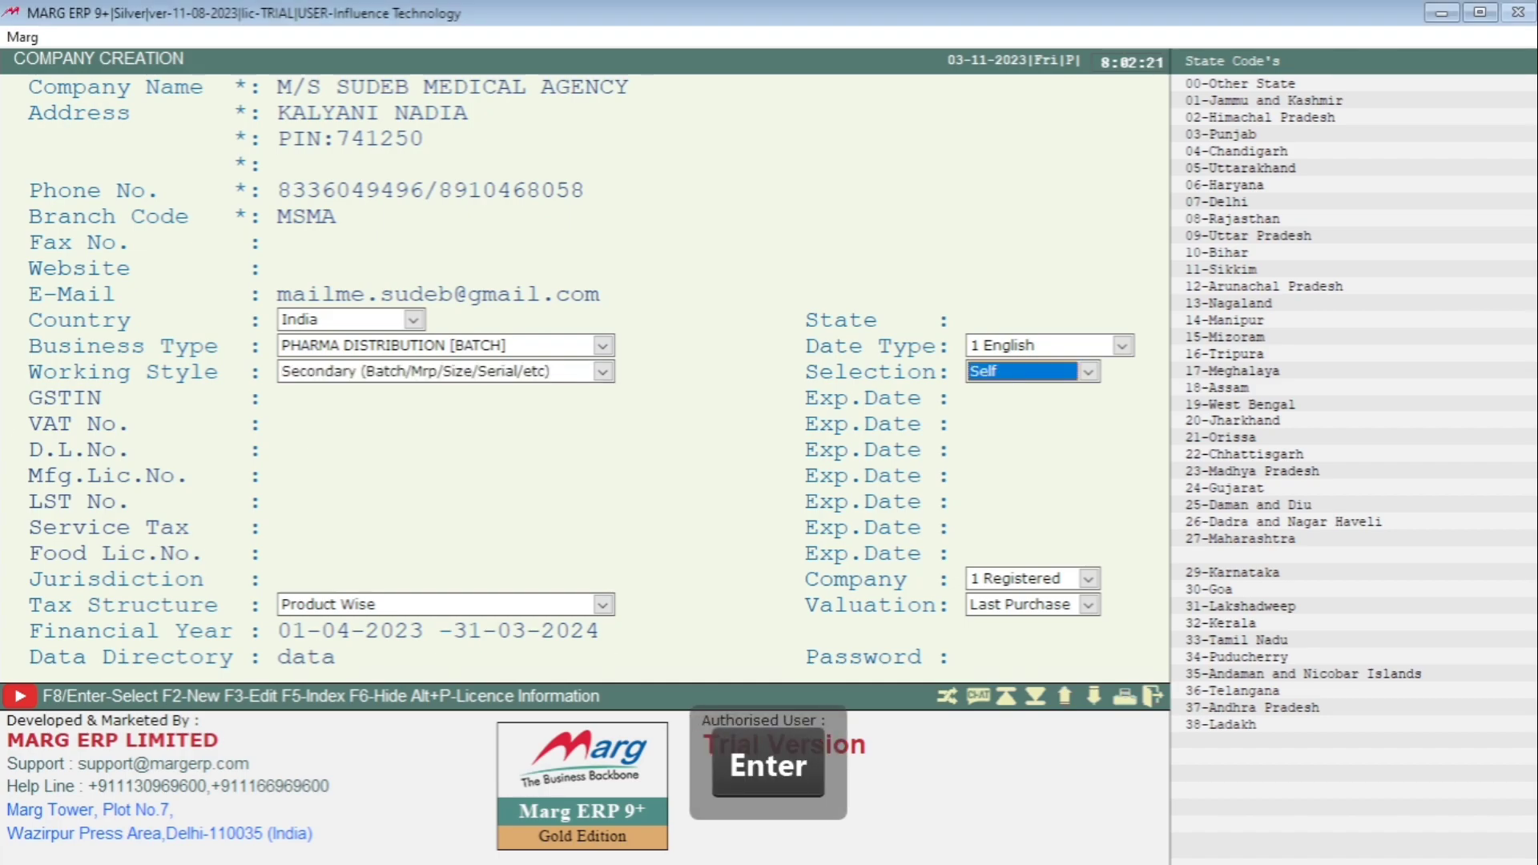
key(Return)
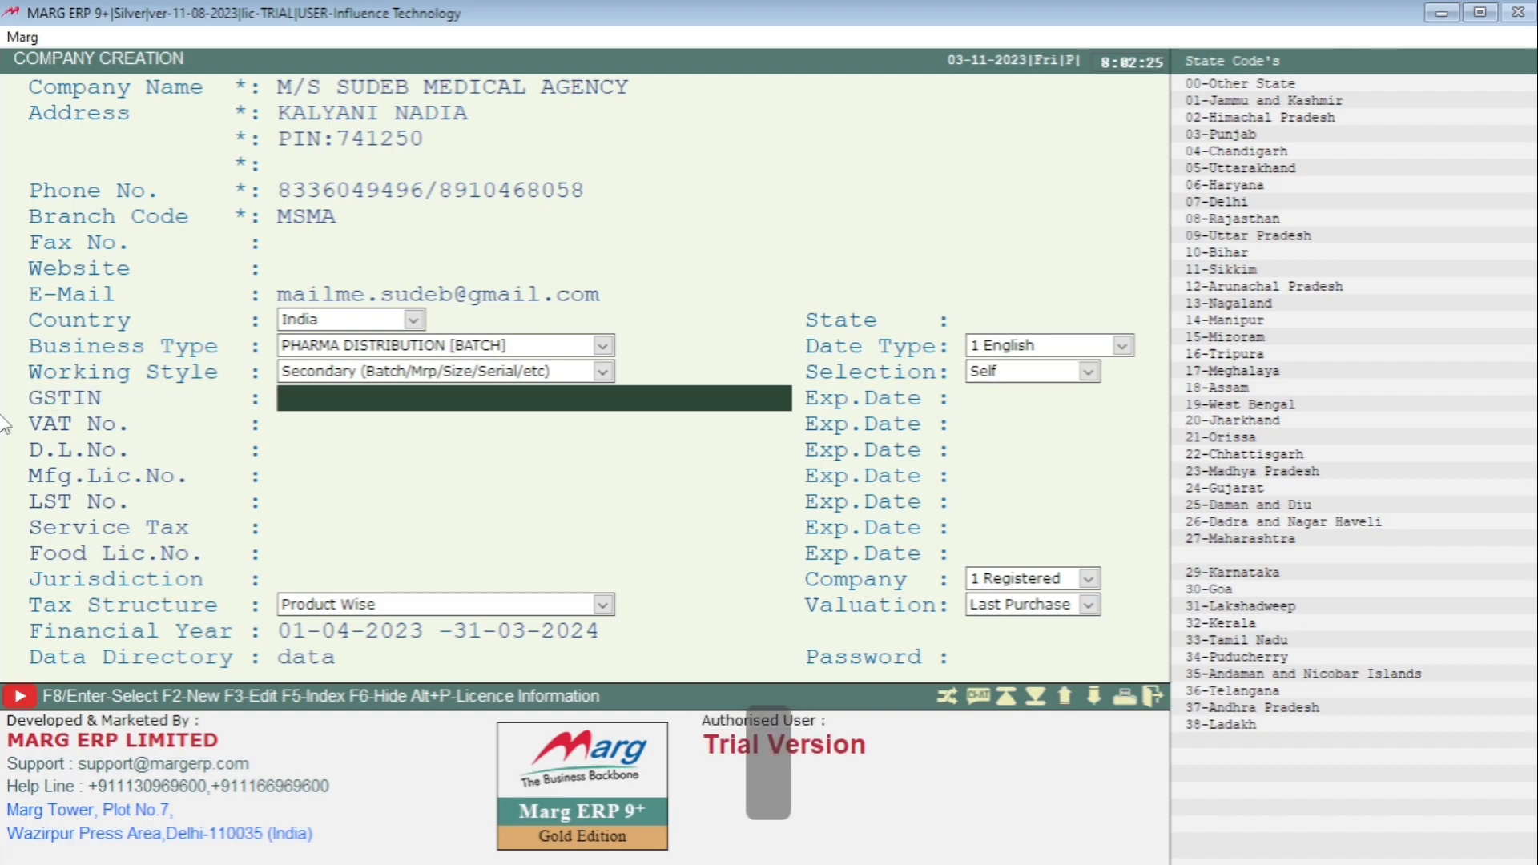
- Leave GSTIN, VAT, D.L., Service Tax and Food Lic.No. blank, then list the Tax Structure choices
key(Return)
key(Return)
key(Return)
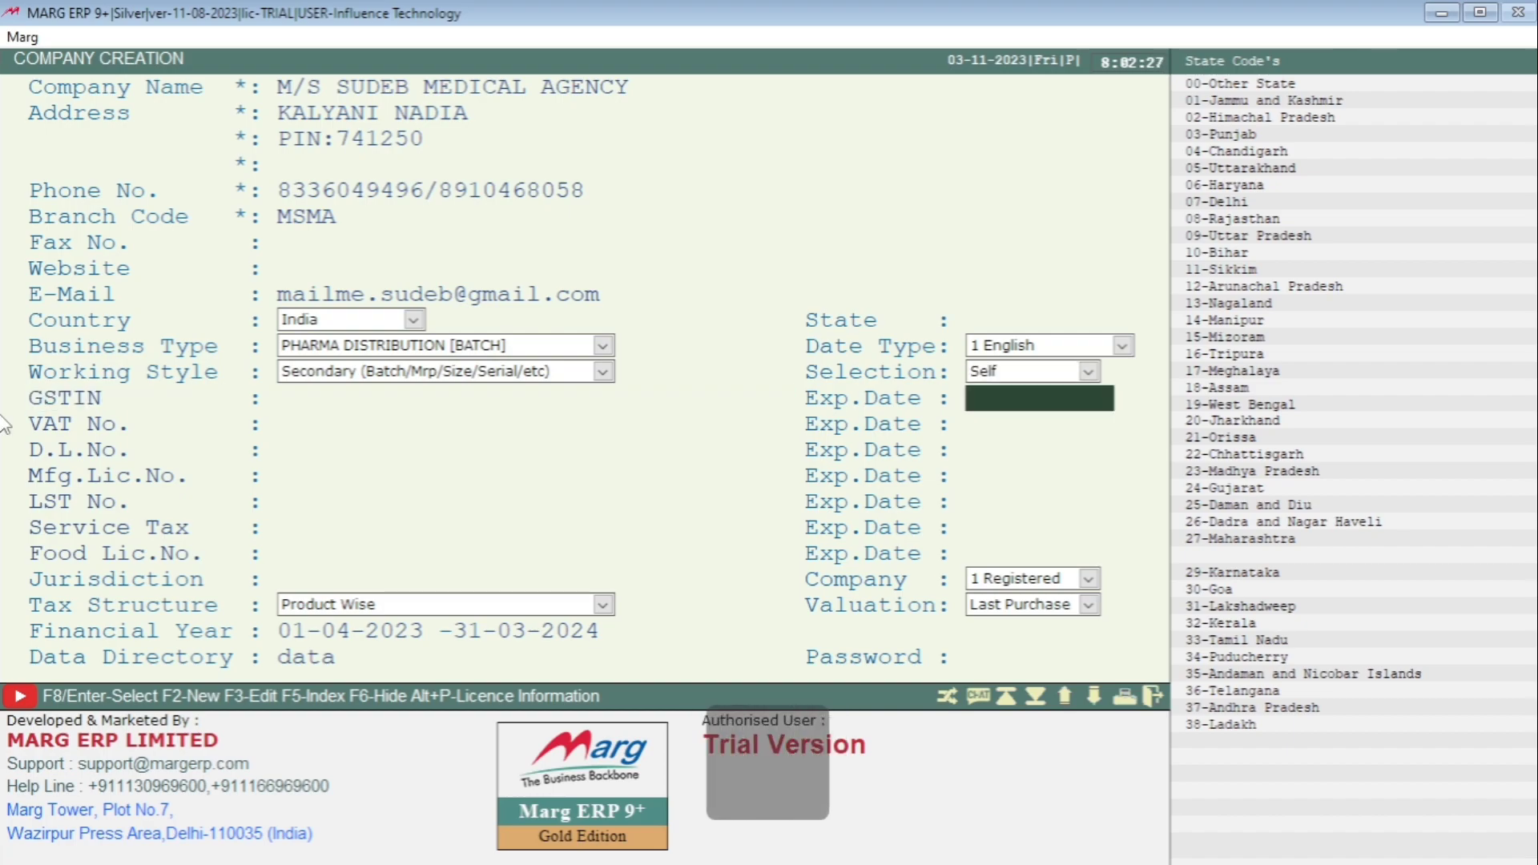
key(Return)
key(Return)
key(Return)
key(Return)
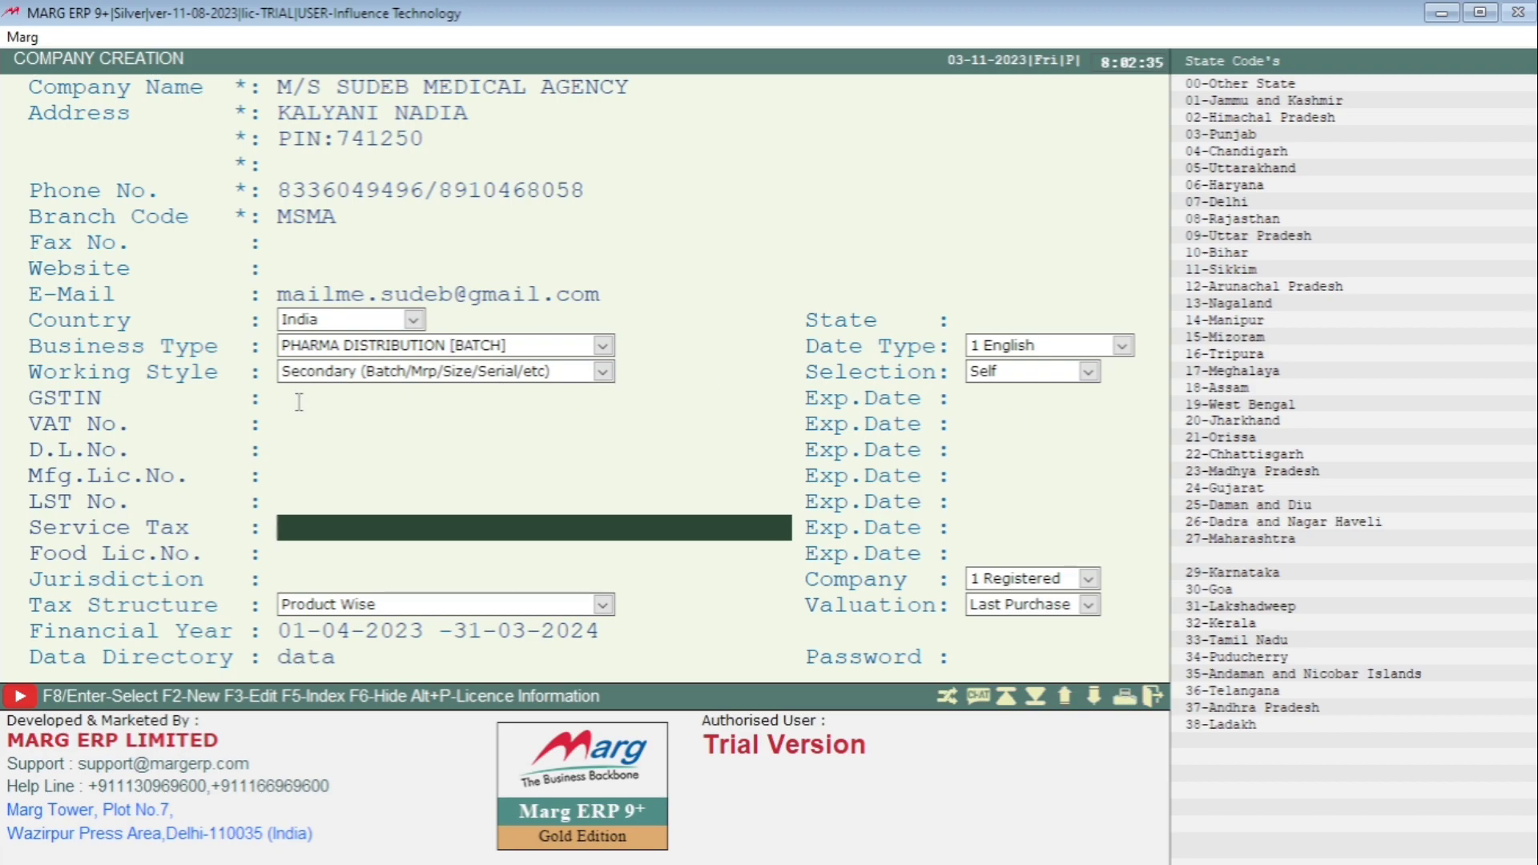
key(Return)
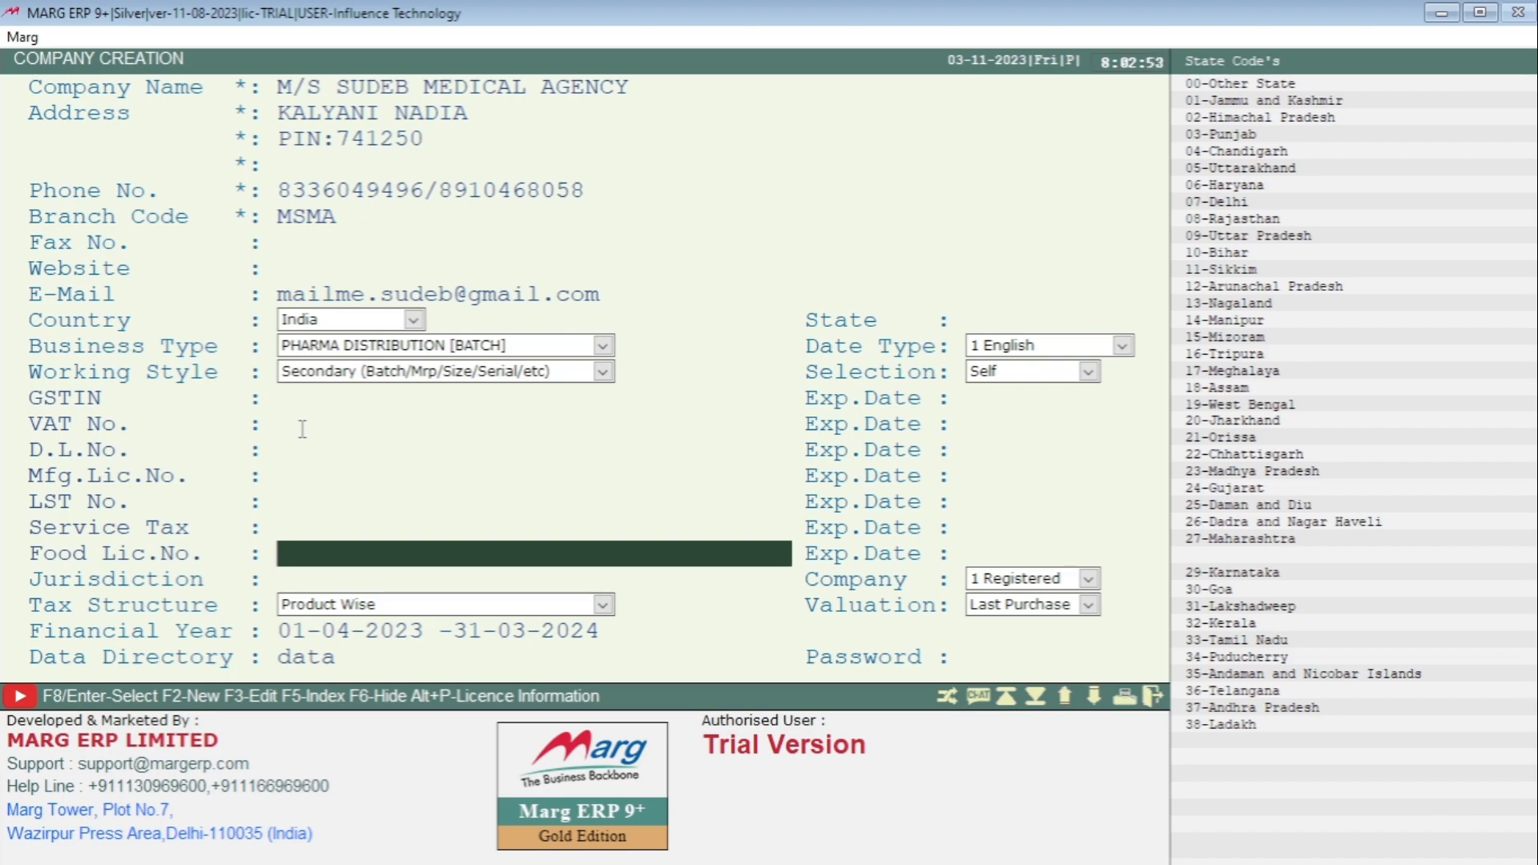
key(Return)
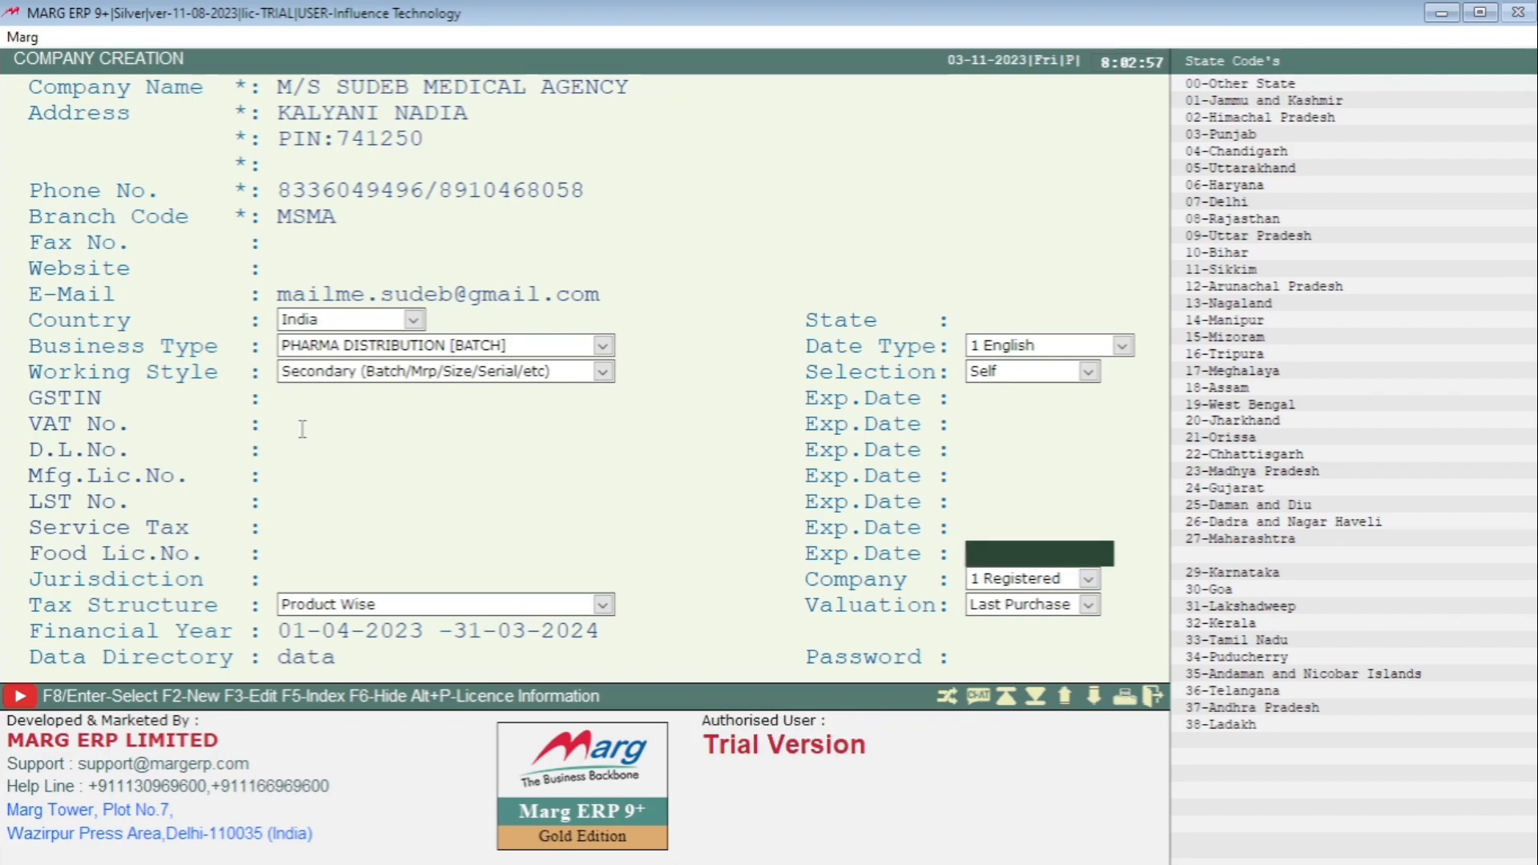
key(Left)
key(Left)
key(Left)
key(Left)
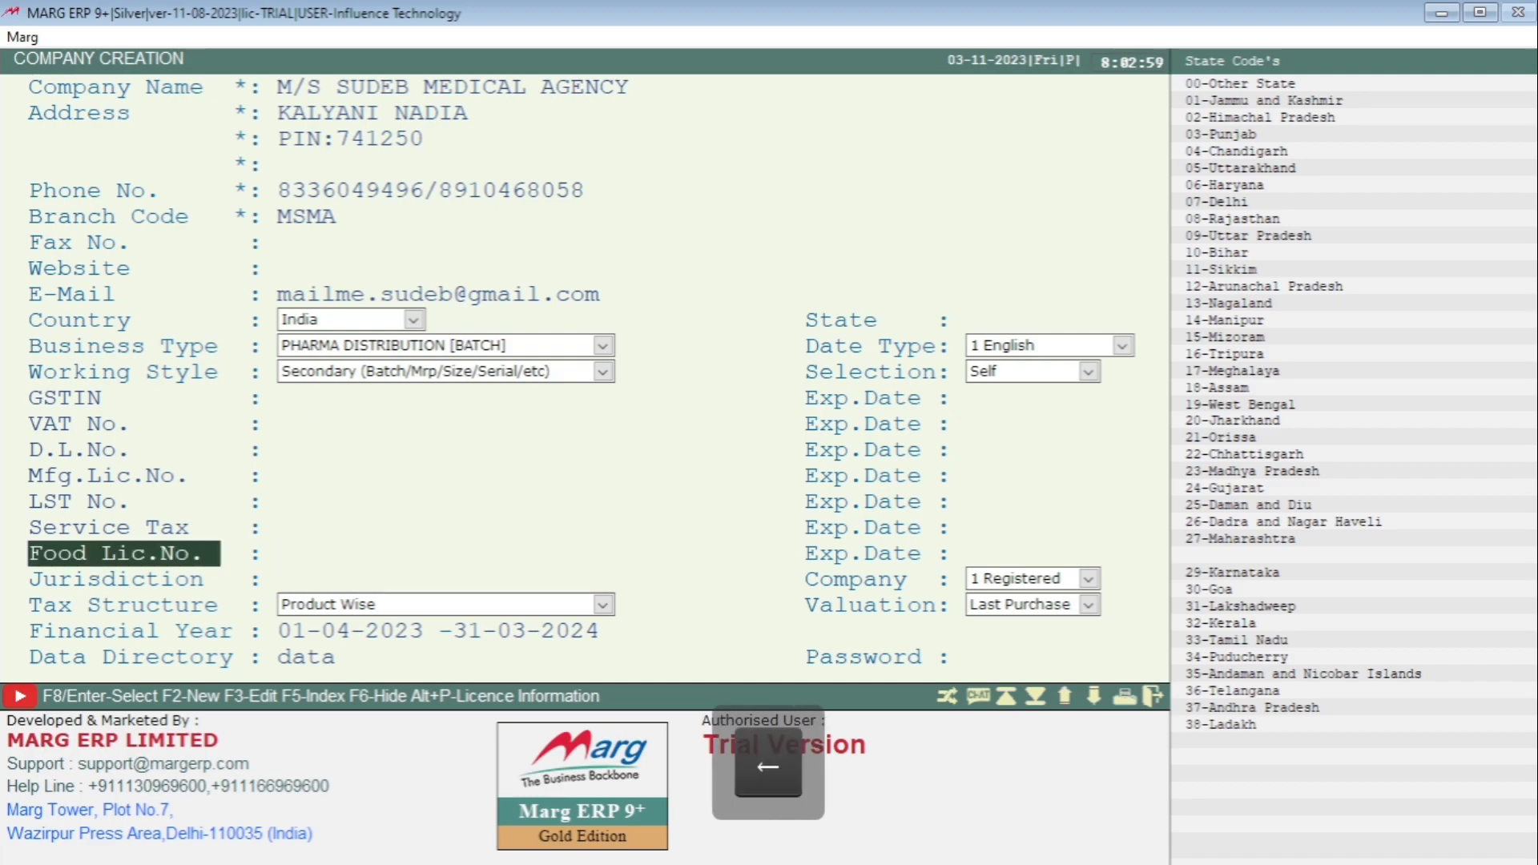
key(Return)
key(Return)
key(Return)
key(Return)
key(Return)
key(Return)
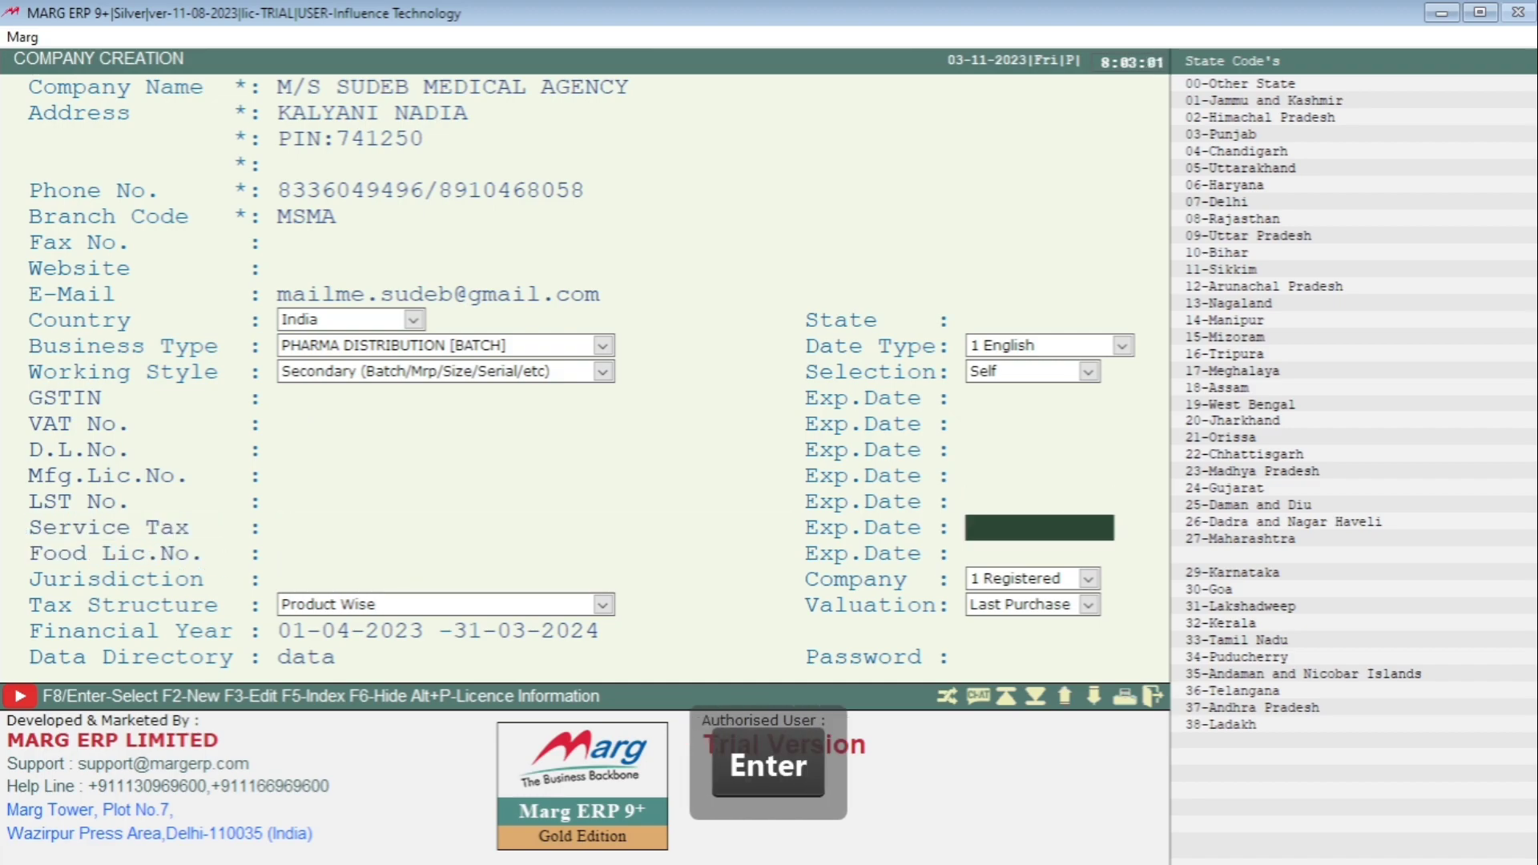
key(Return)
key(Return)
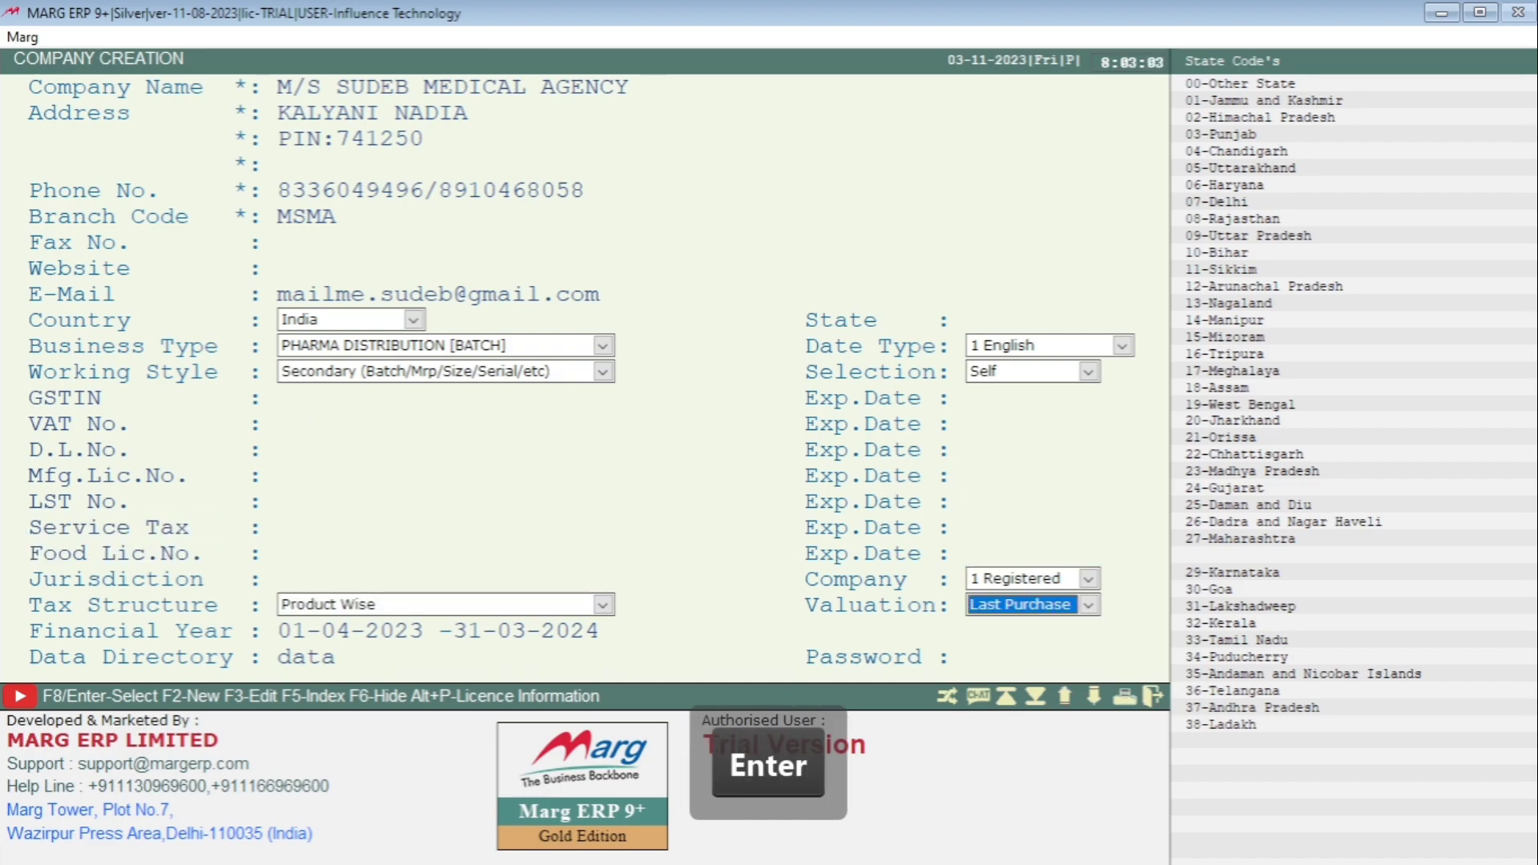
key(Return)
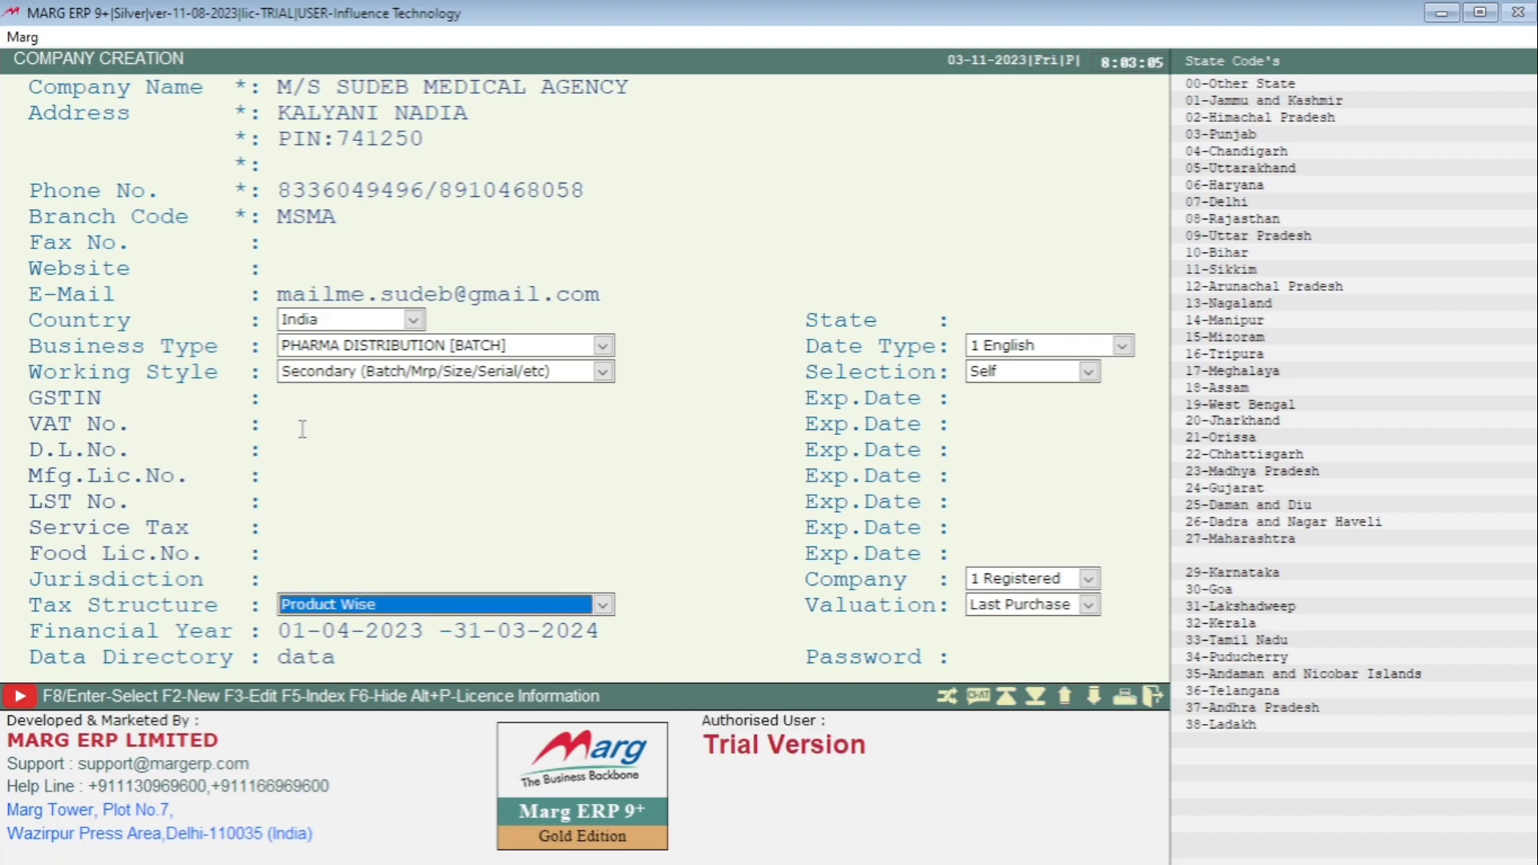
key(space)
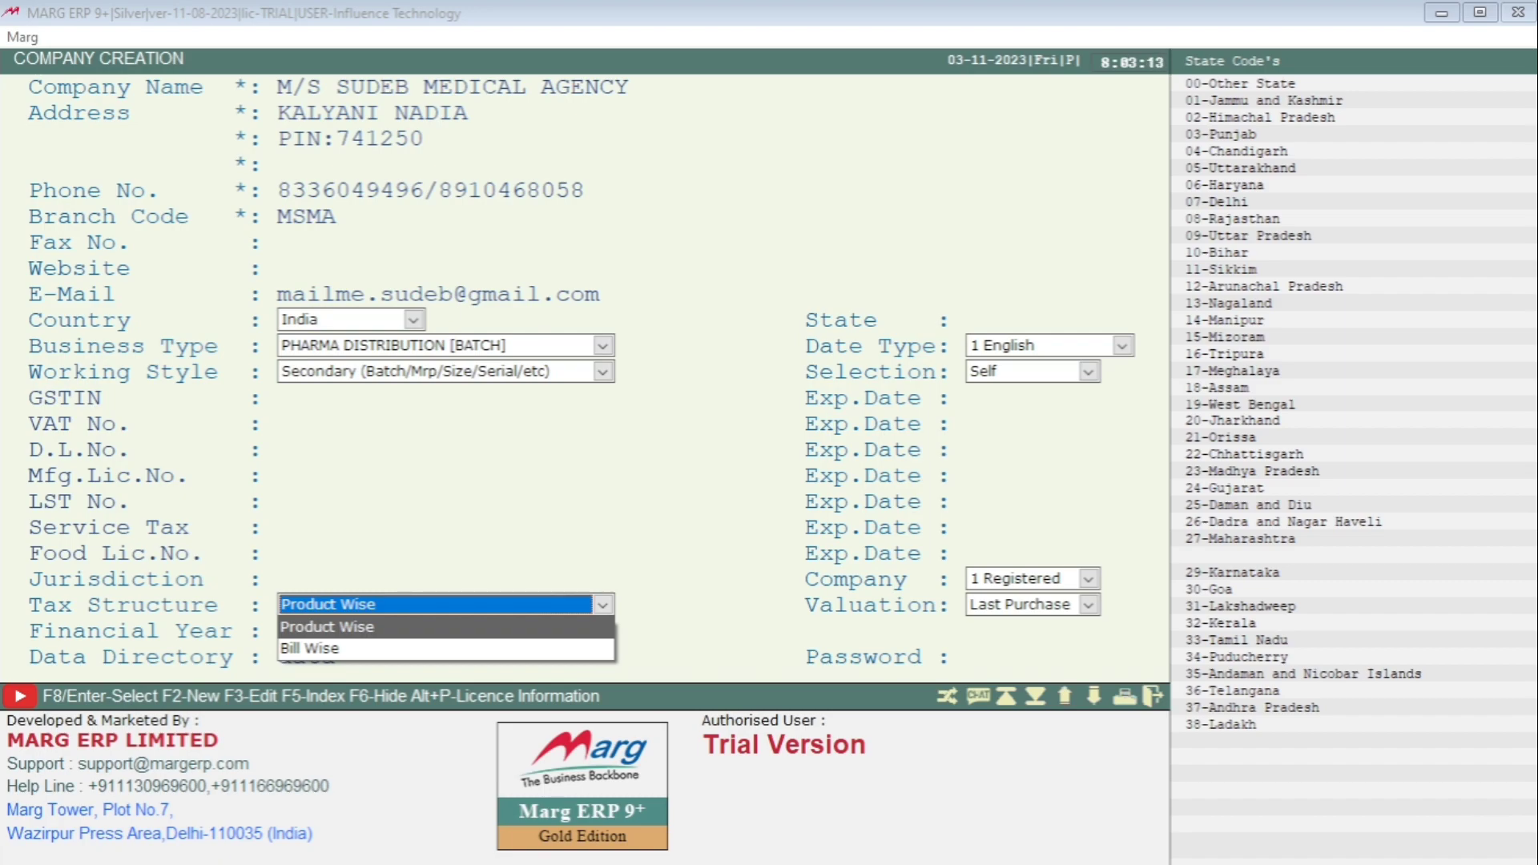
- Keep Product Wise as the tax structure
key(Down)
key(Up)
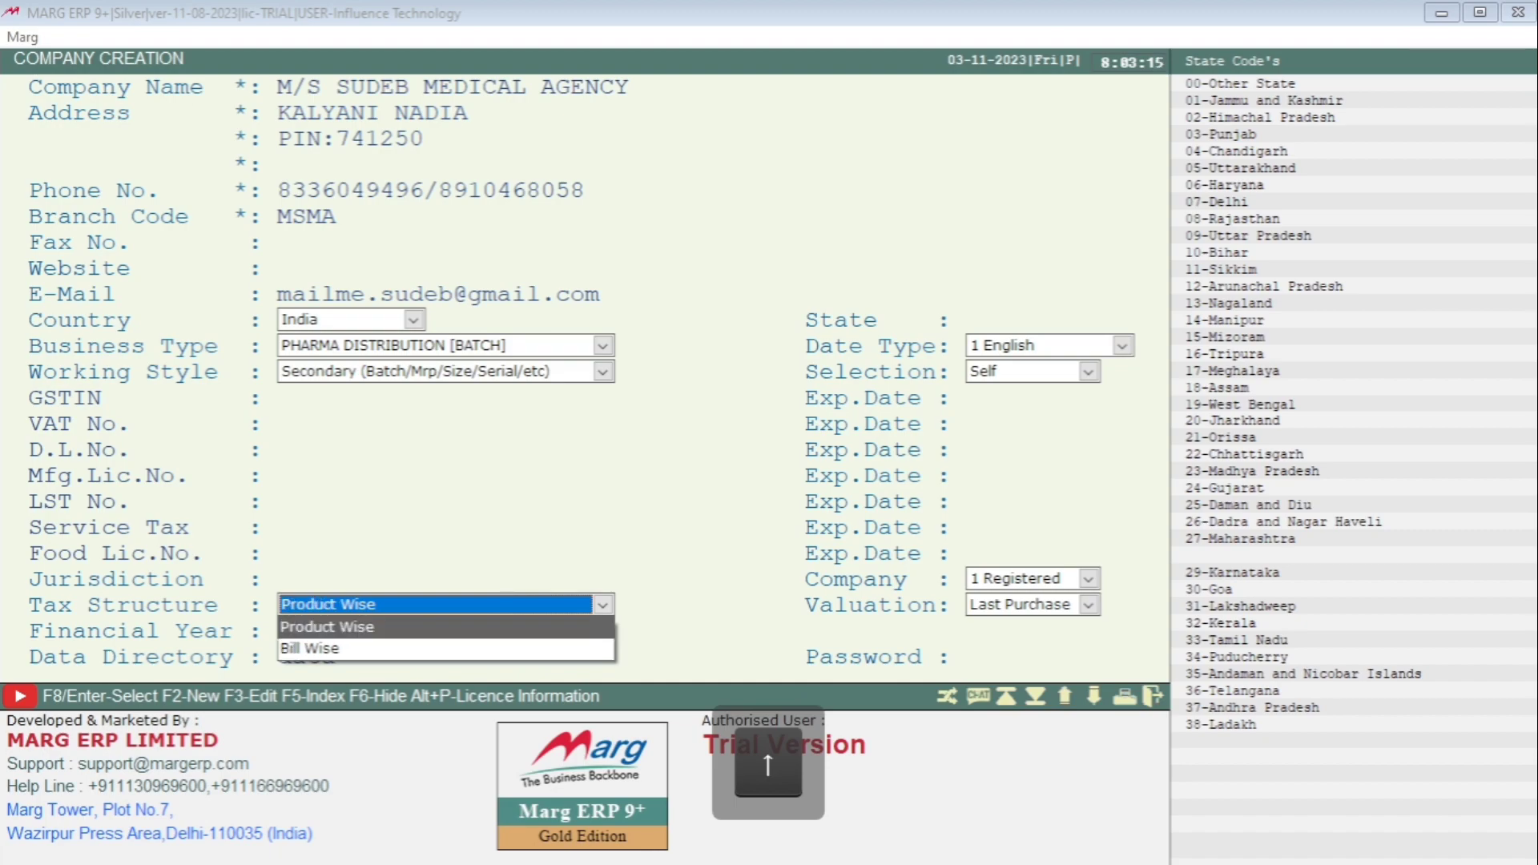
key(Return)
key(Return)
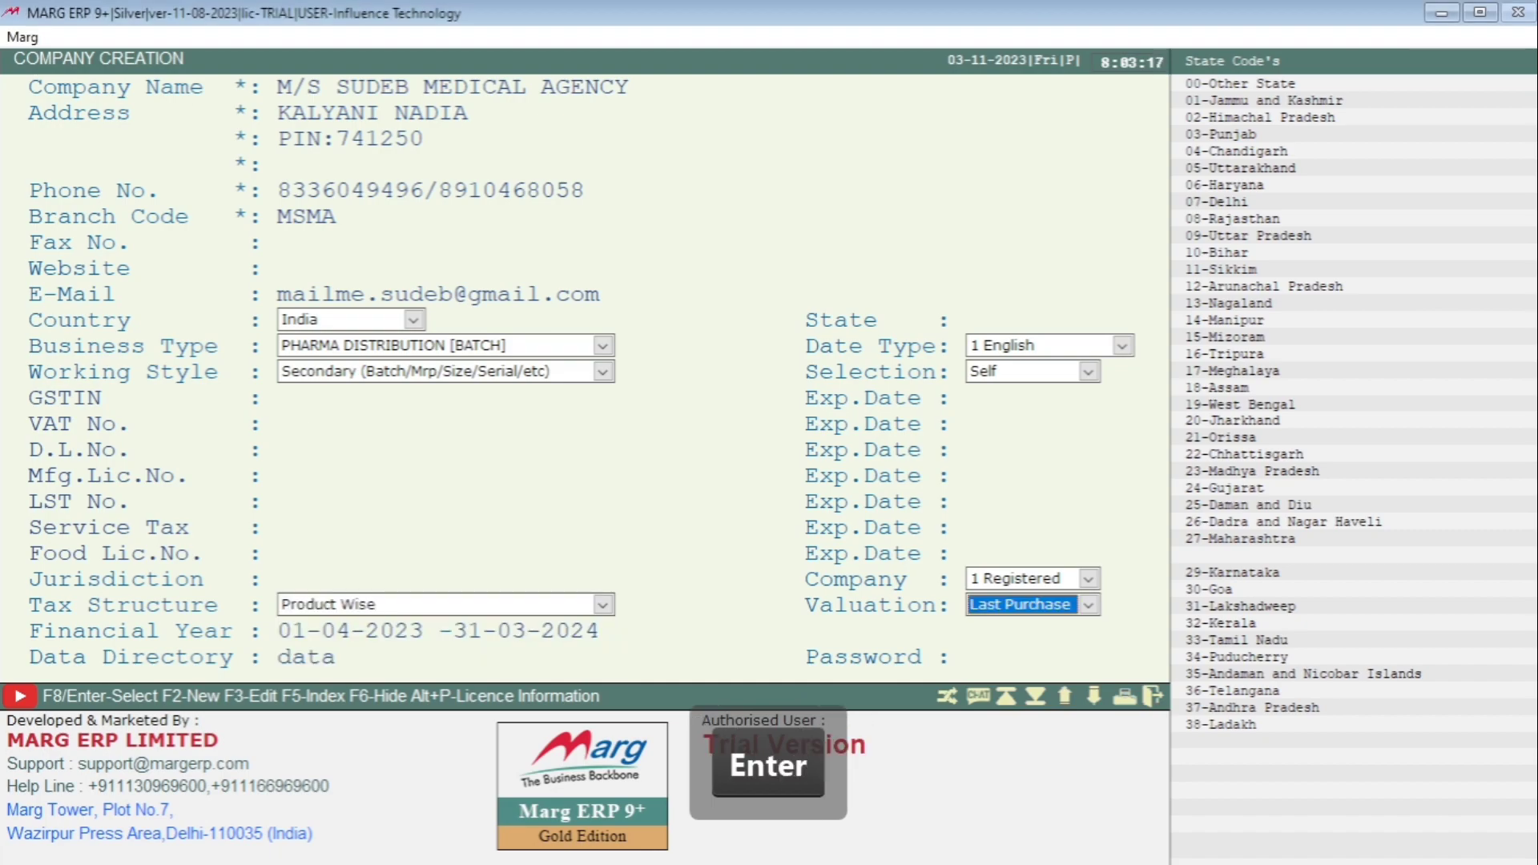
key(Return)
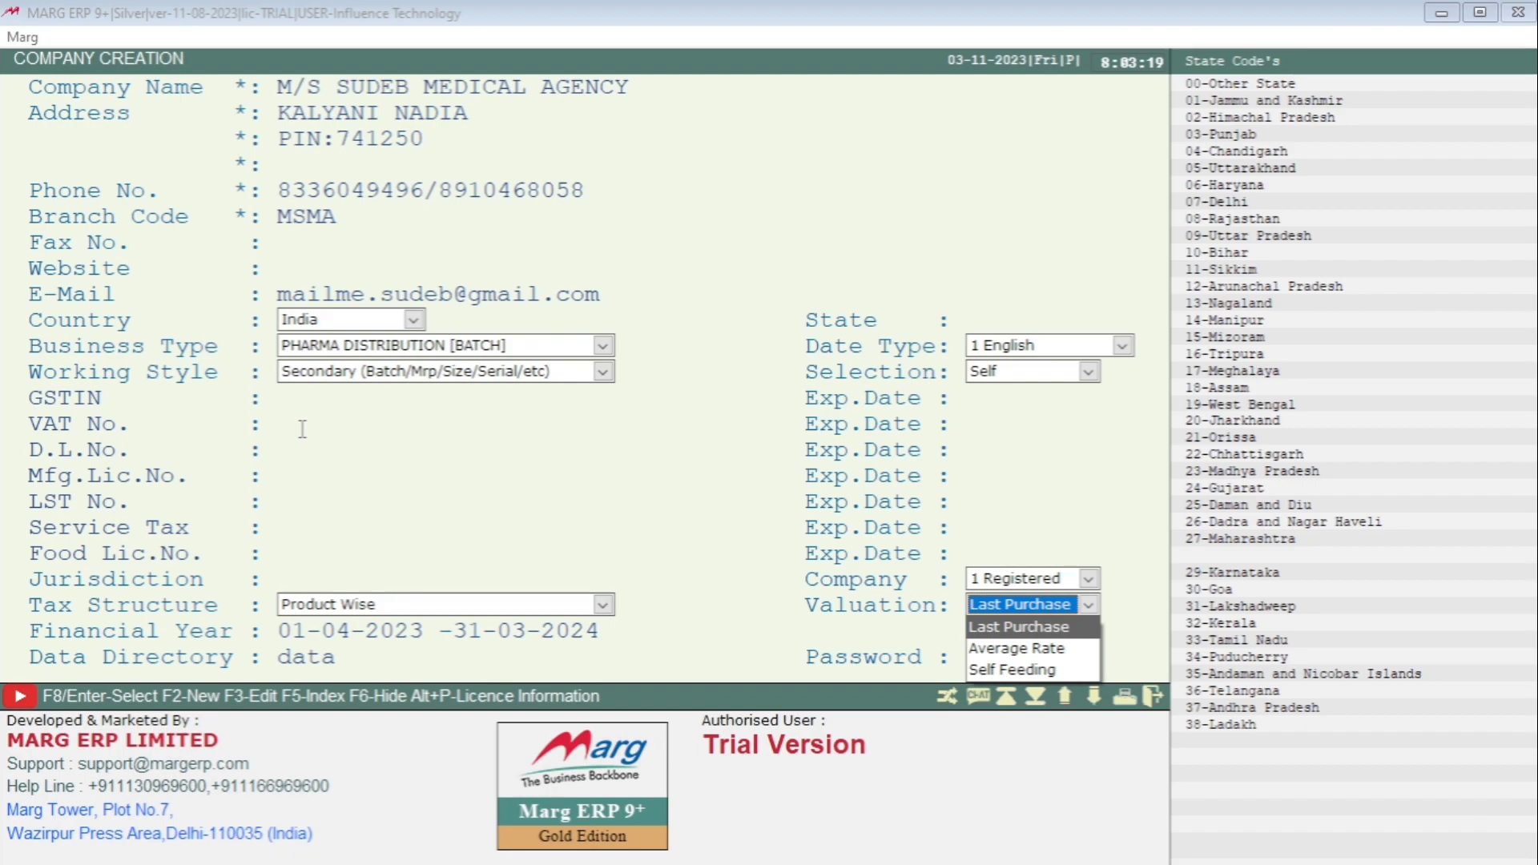
- Set valuation back to Last Purchase and list the company registration types
key(Left)
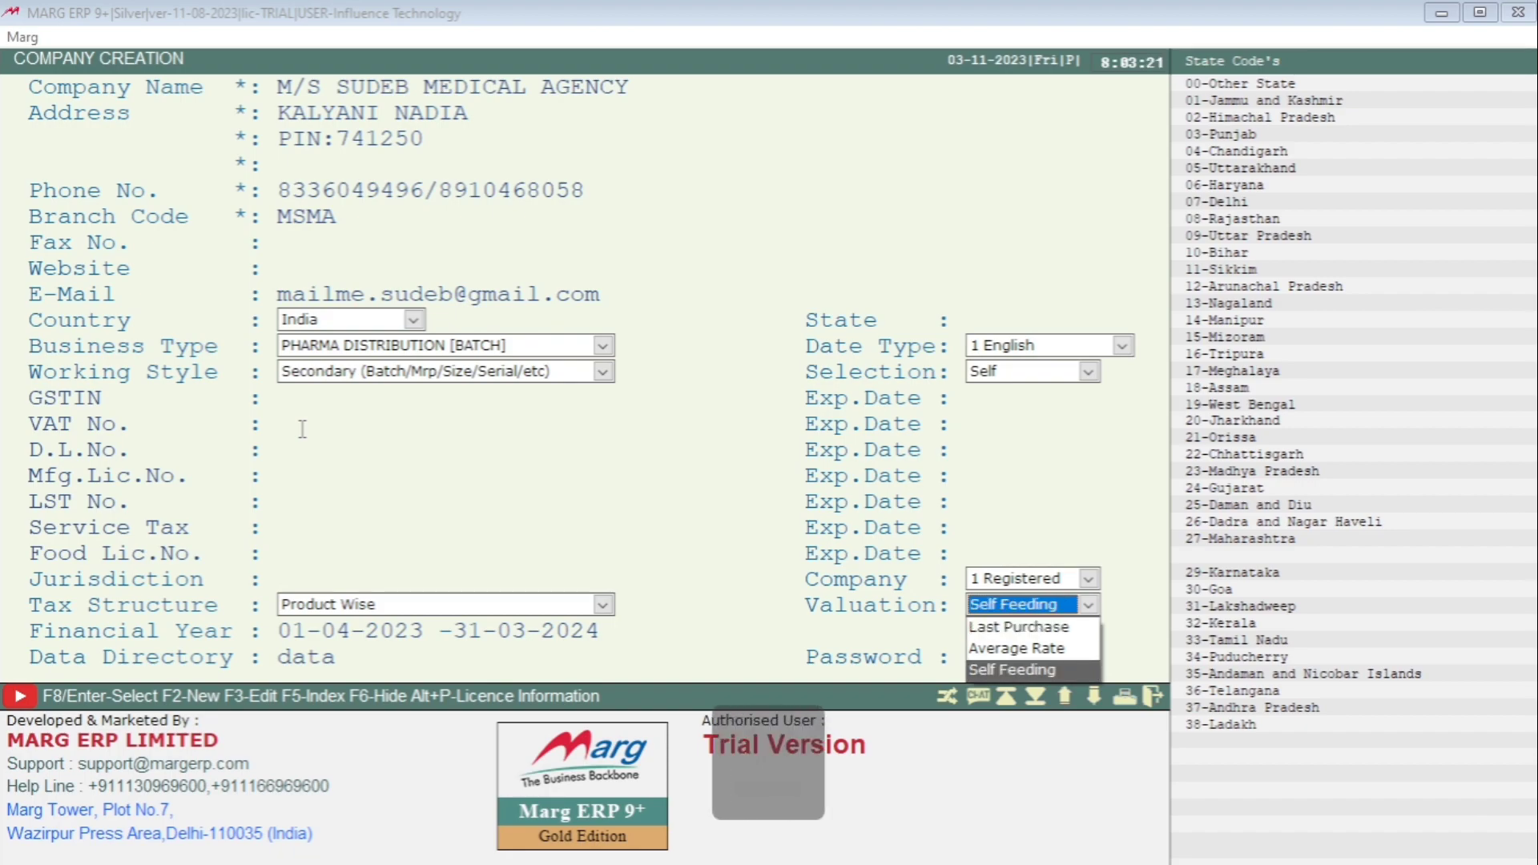
key(Left)
key(Return)
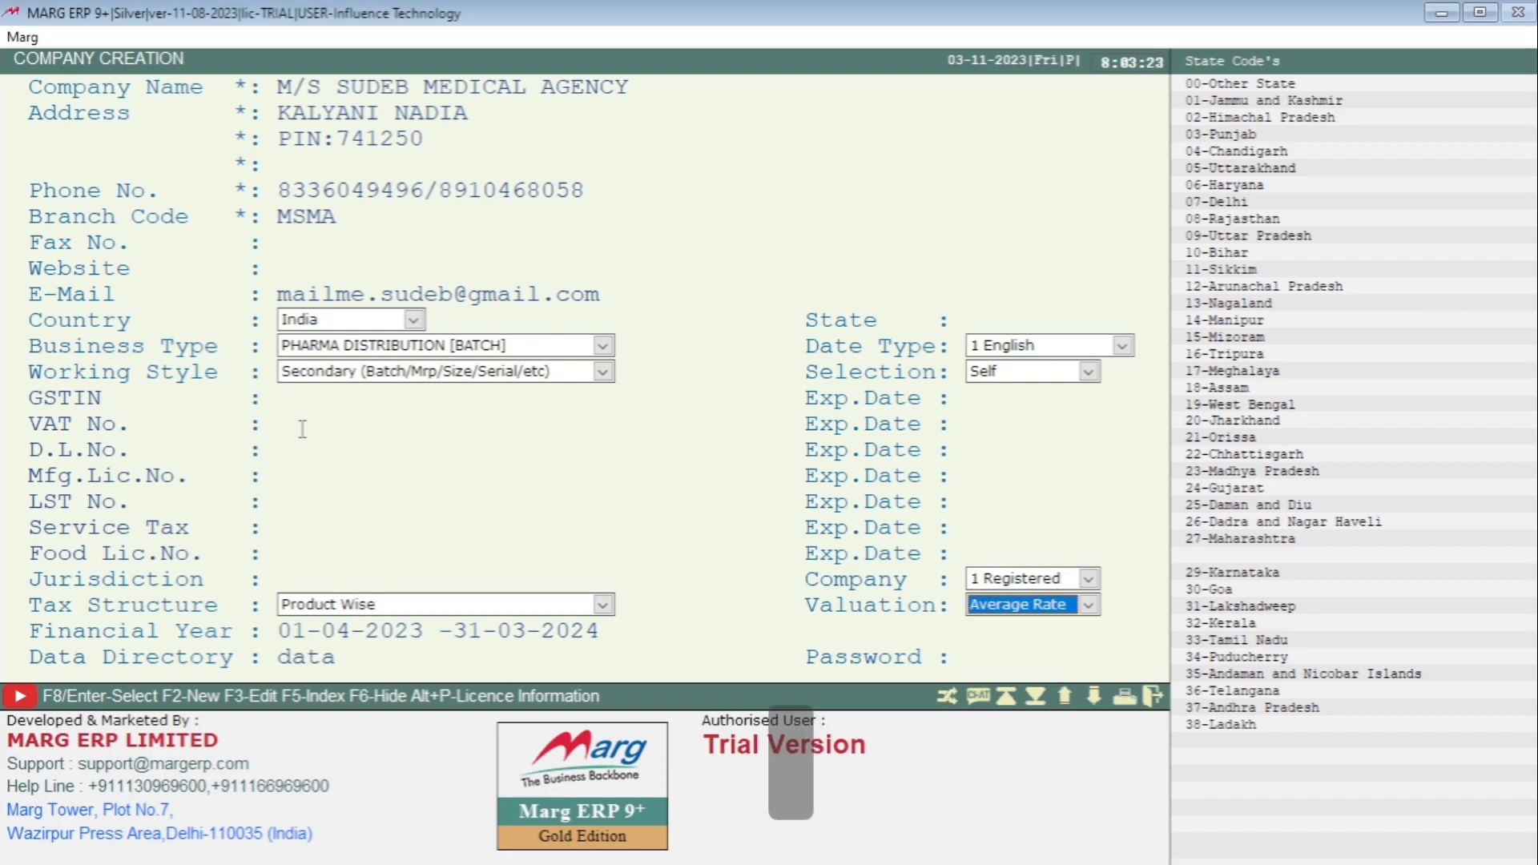
key(l)
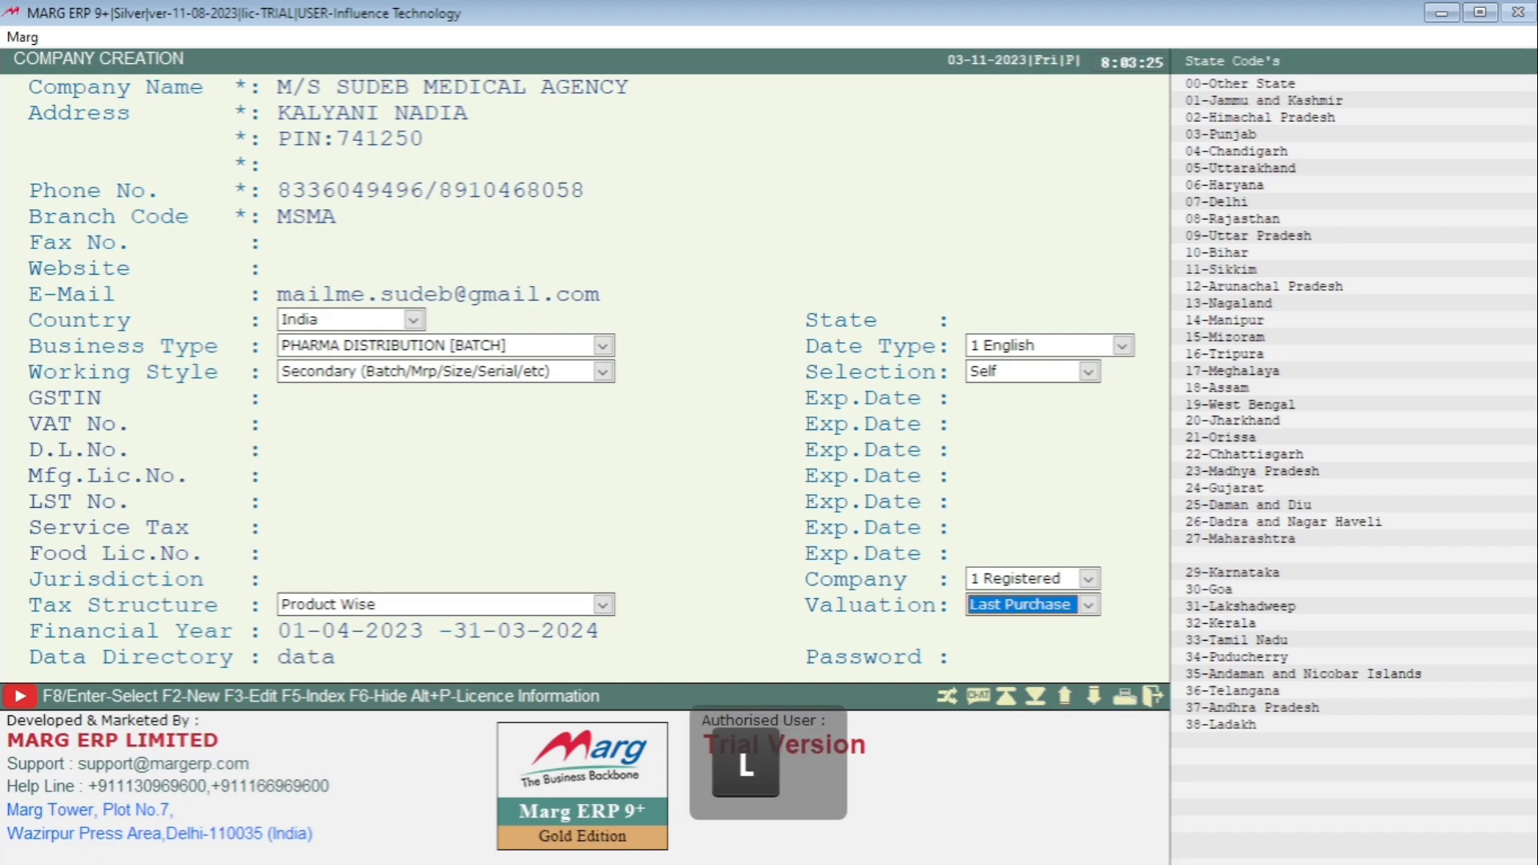
click(1090, 582)
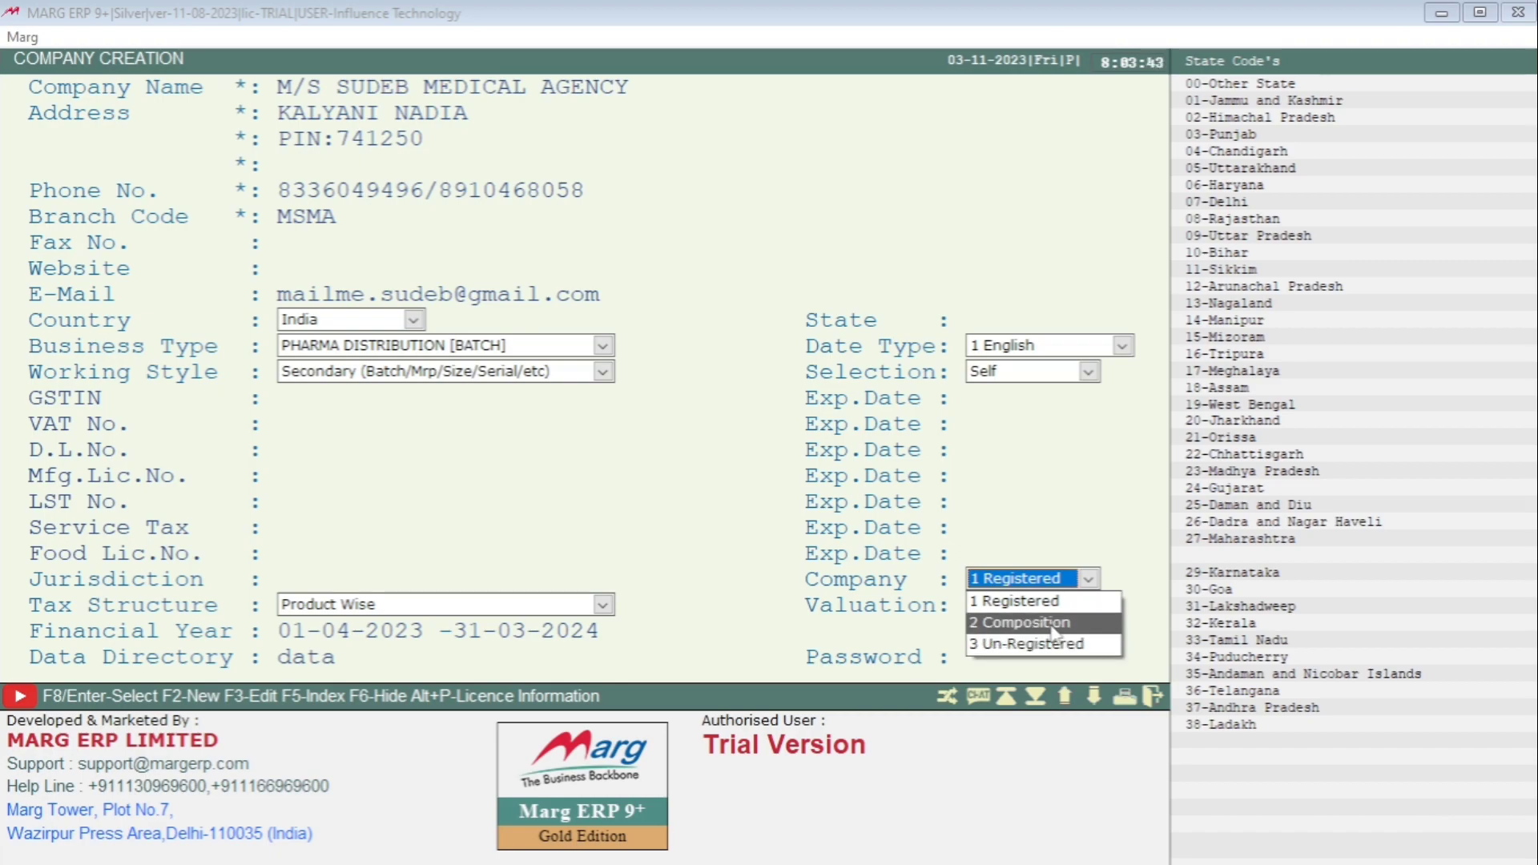
- Keep 1 Registered and accept financial year 01-04-2023 to 31-03-2024 and the data directory
click(1017, 610)
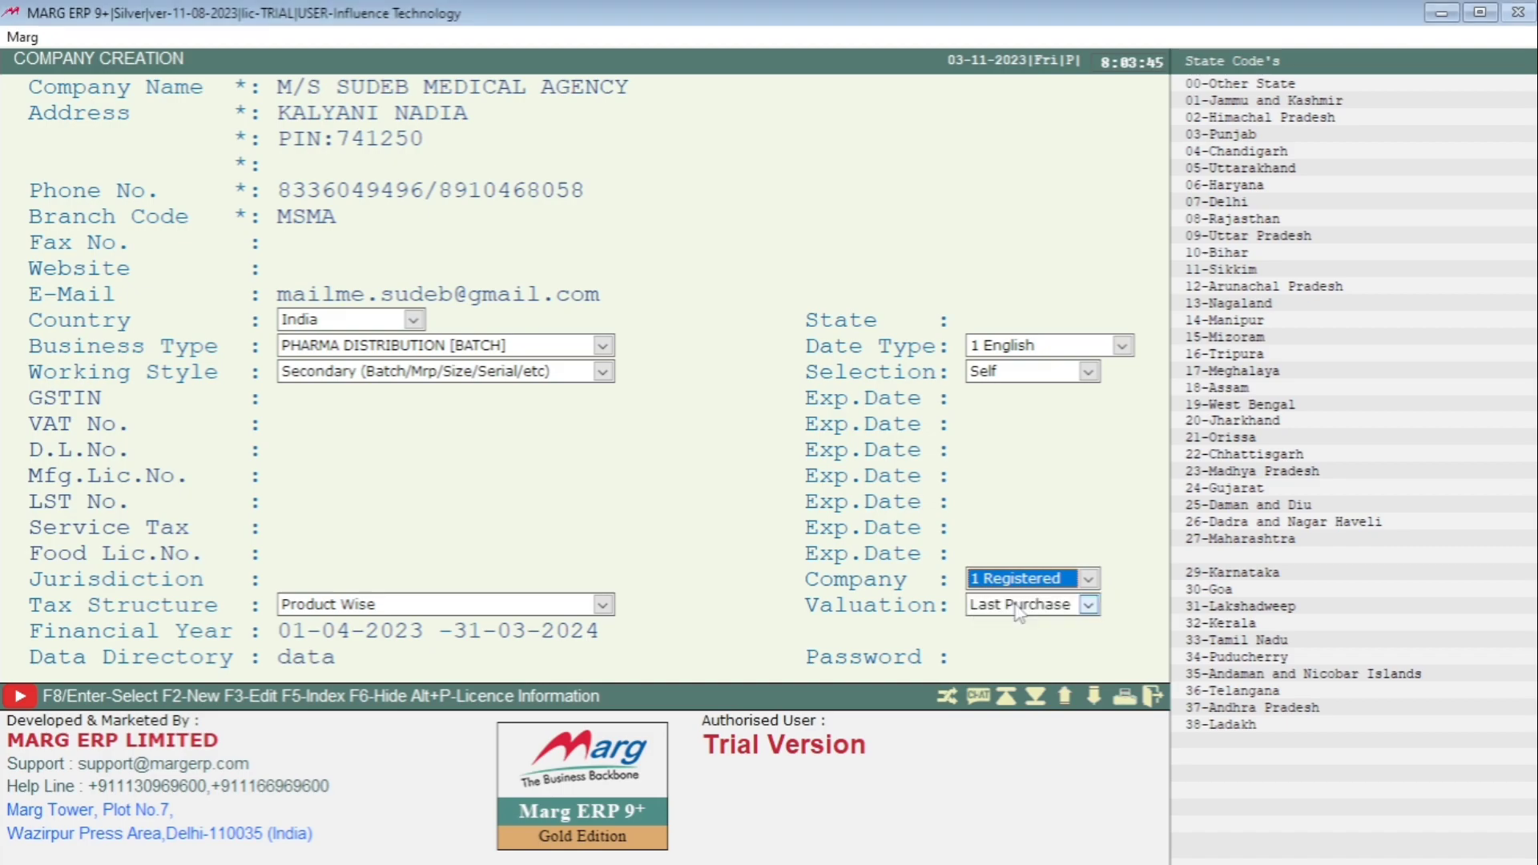
key(Return)
key(Return)
key(Return)
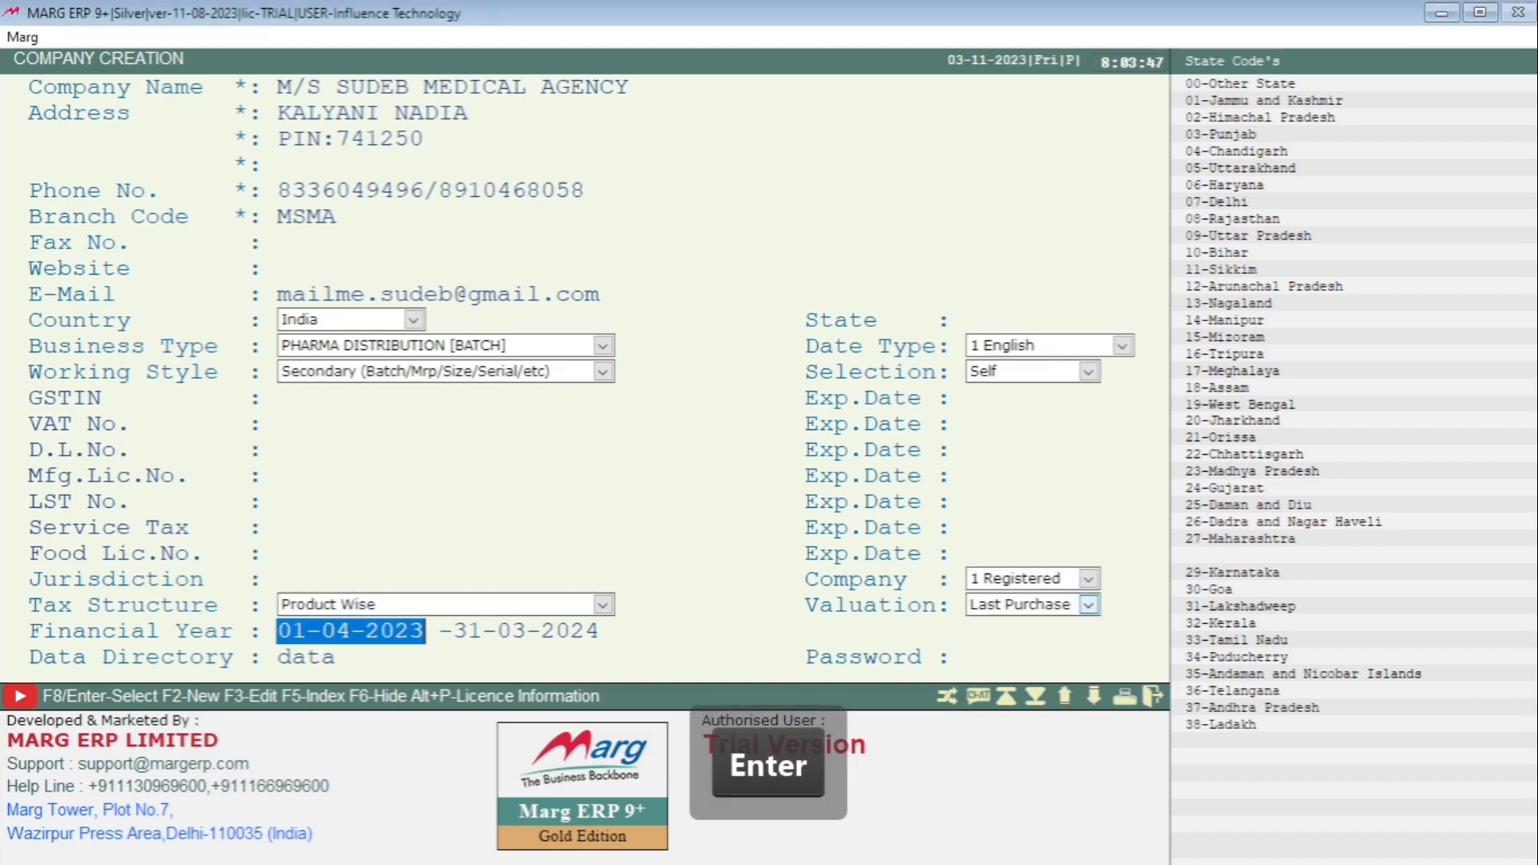
key(Return)
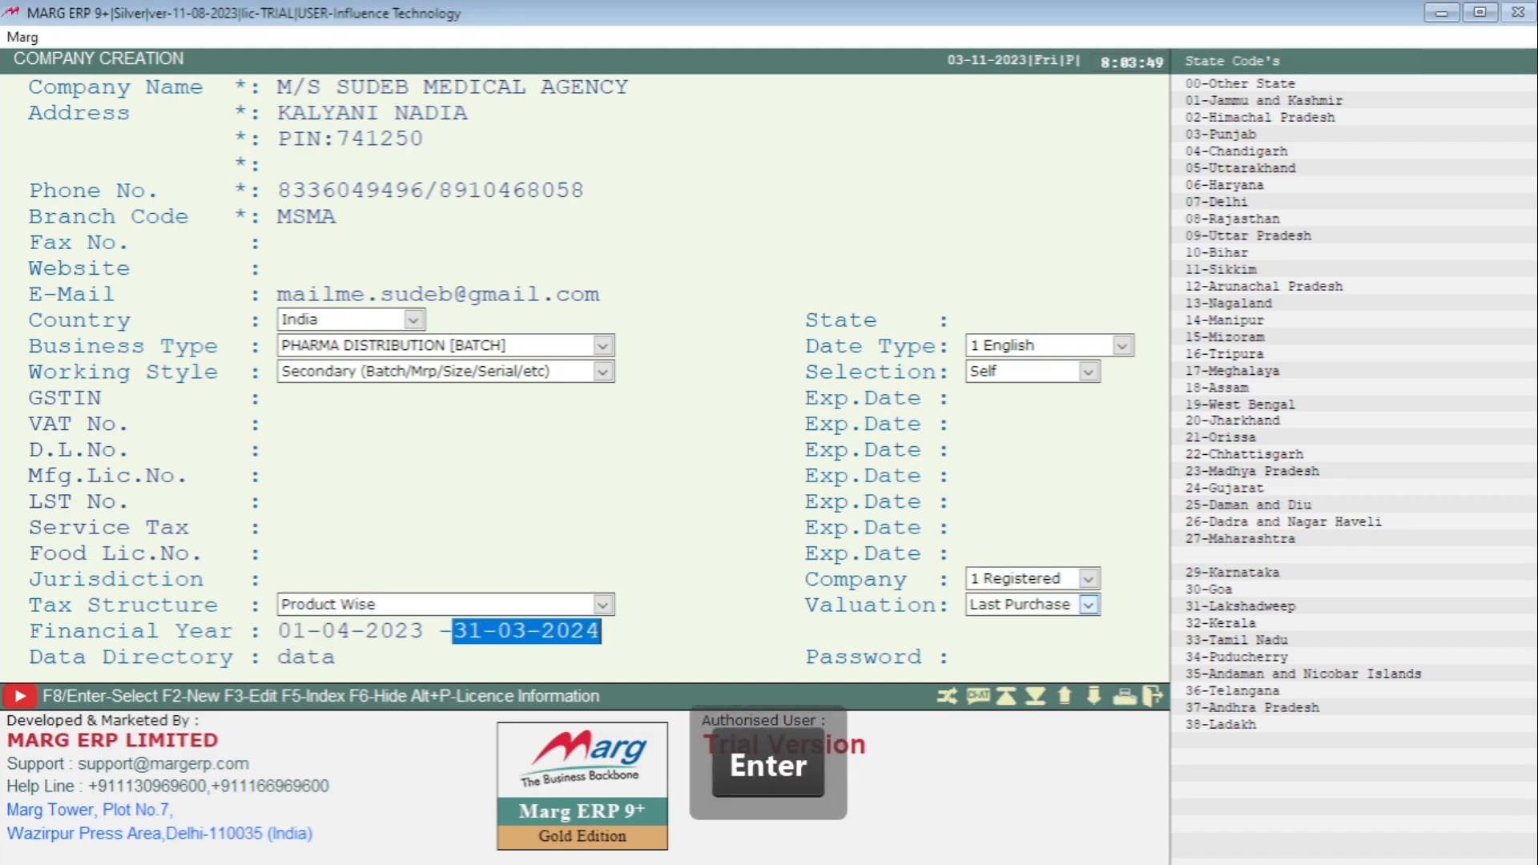
key(Return)
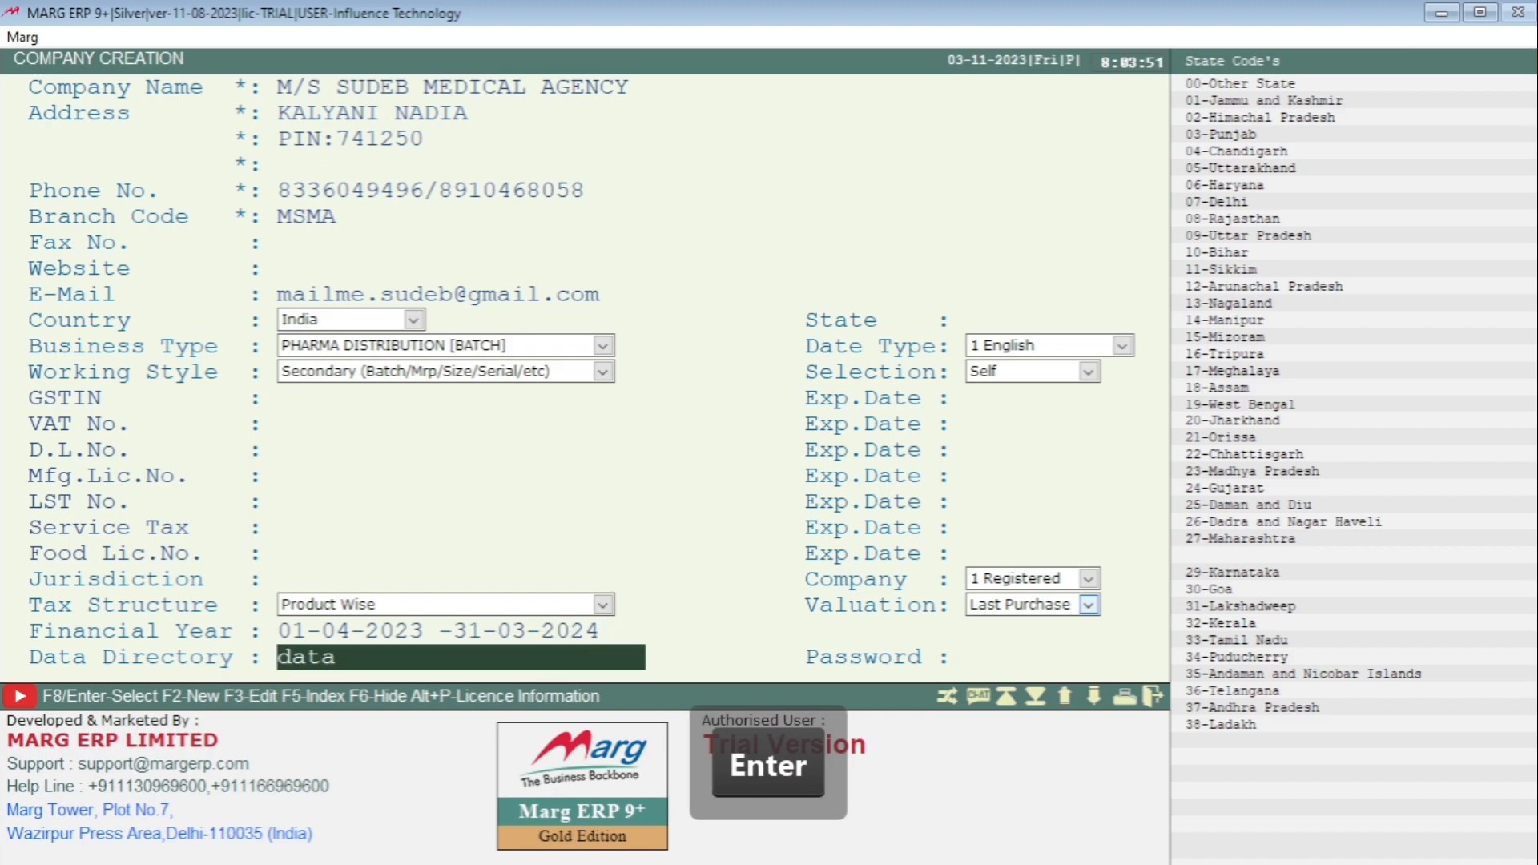
key(Return)
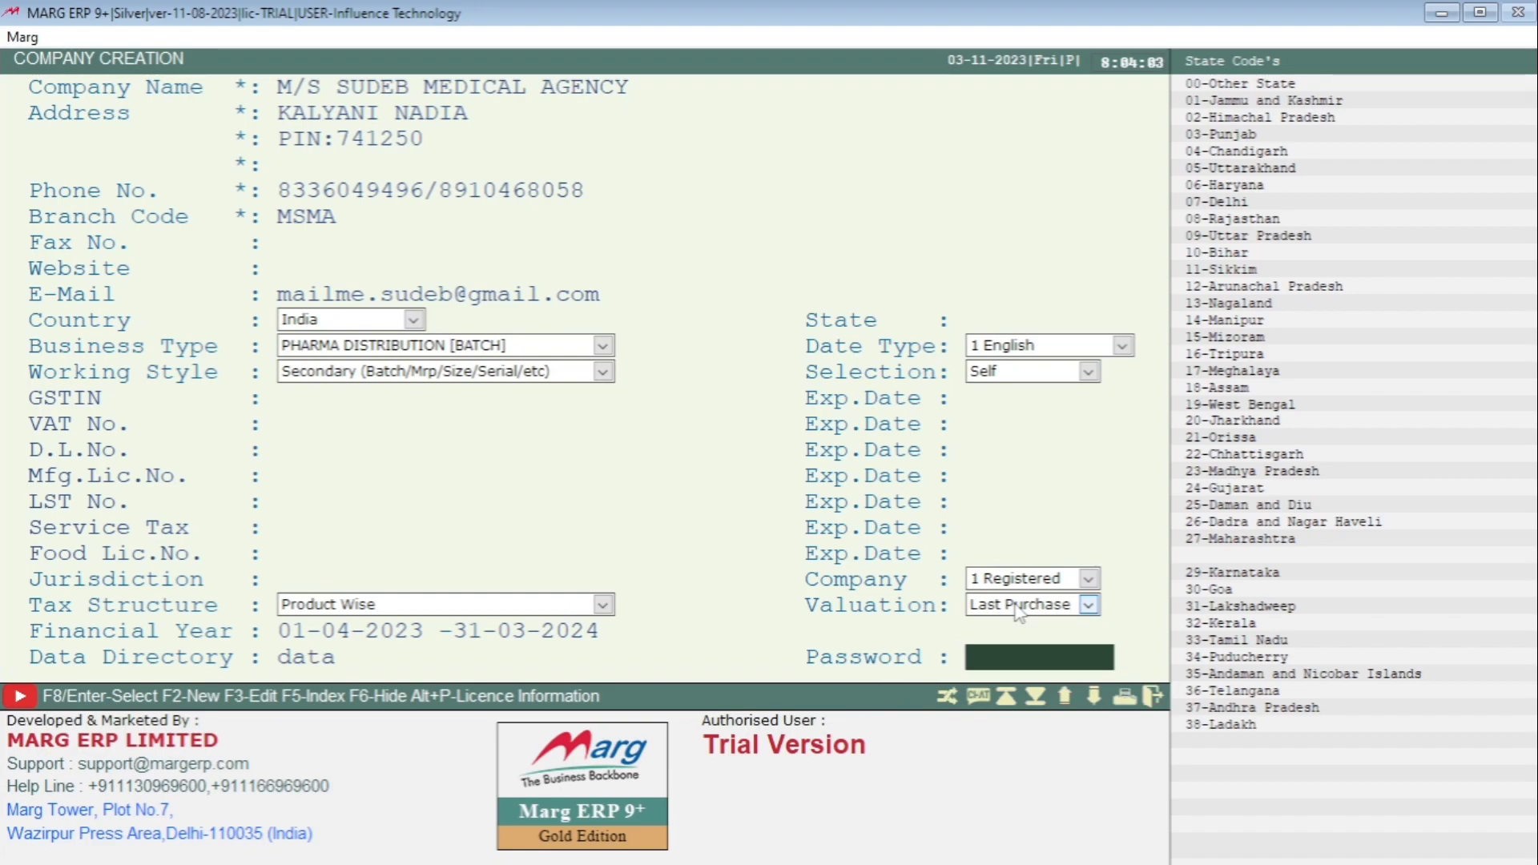
- Enter the company password and save M/S SUDEB MEDICAL AGENCY
text(001)
key(Return)
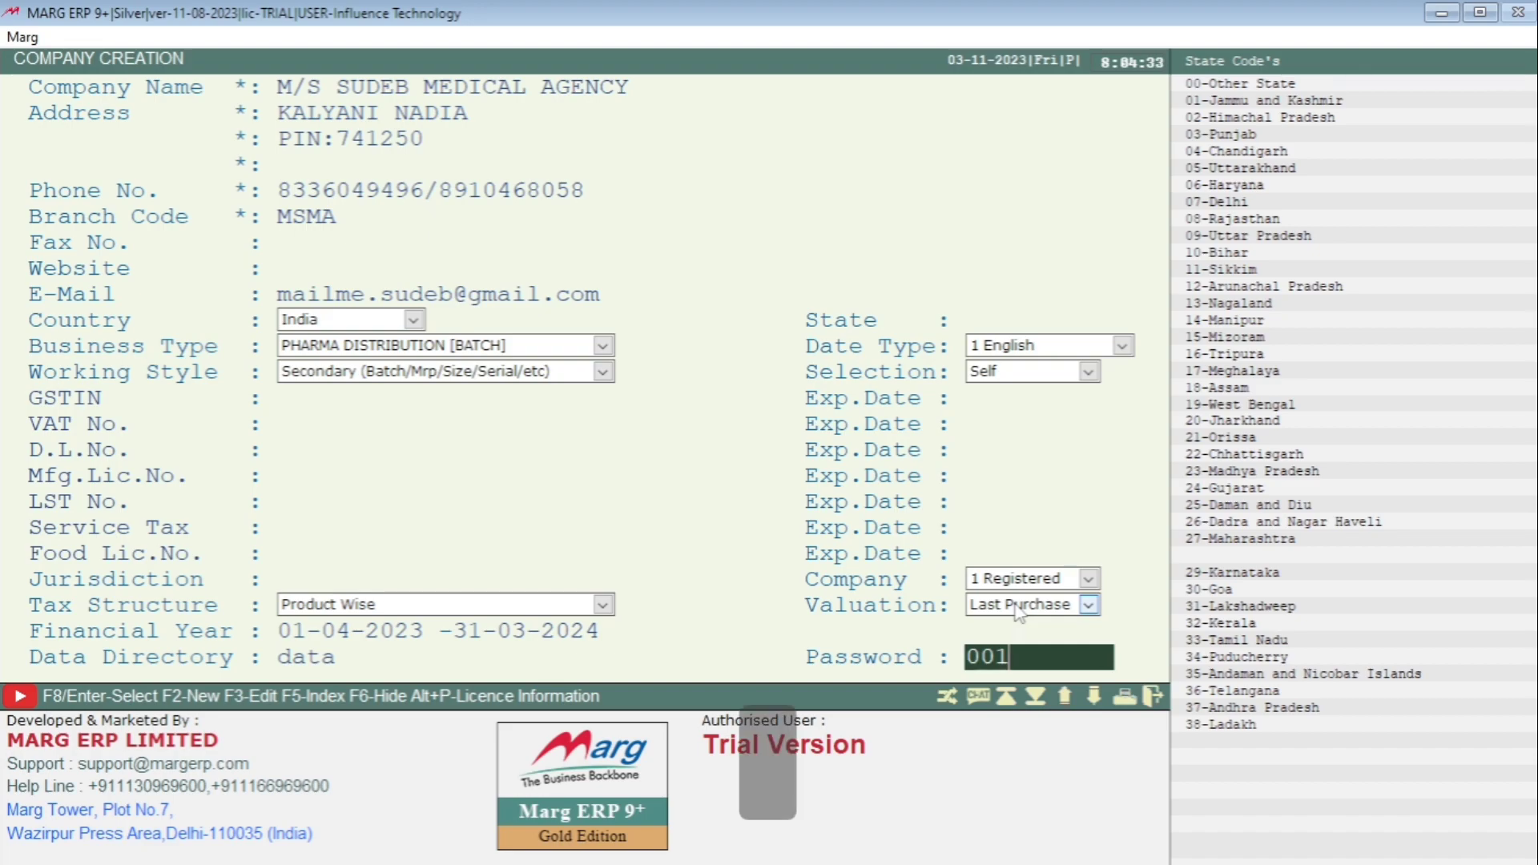
key(Return)
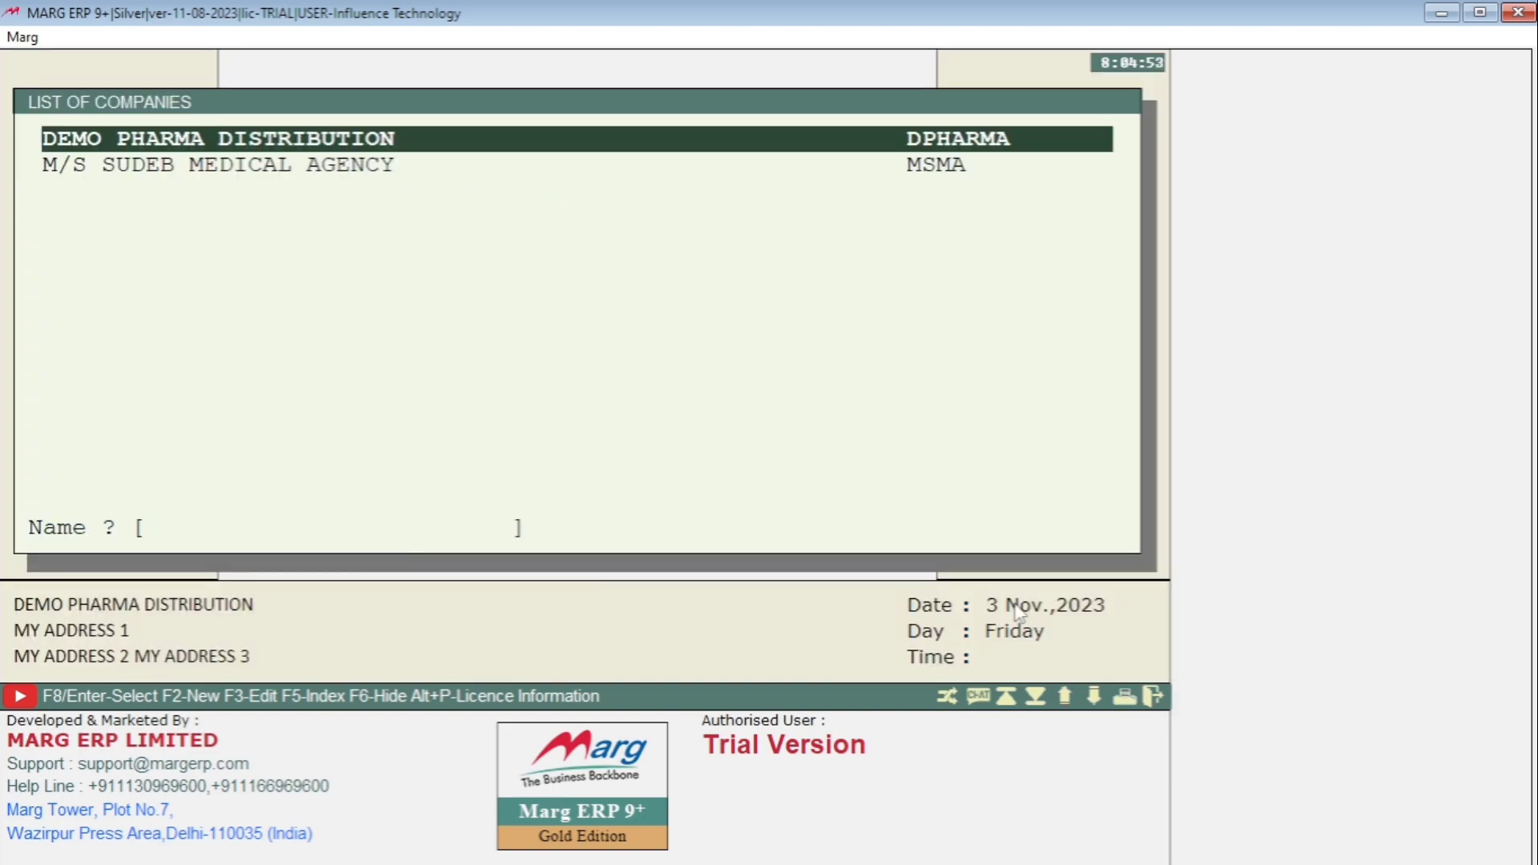
key(Down)
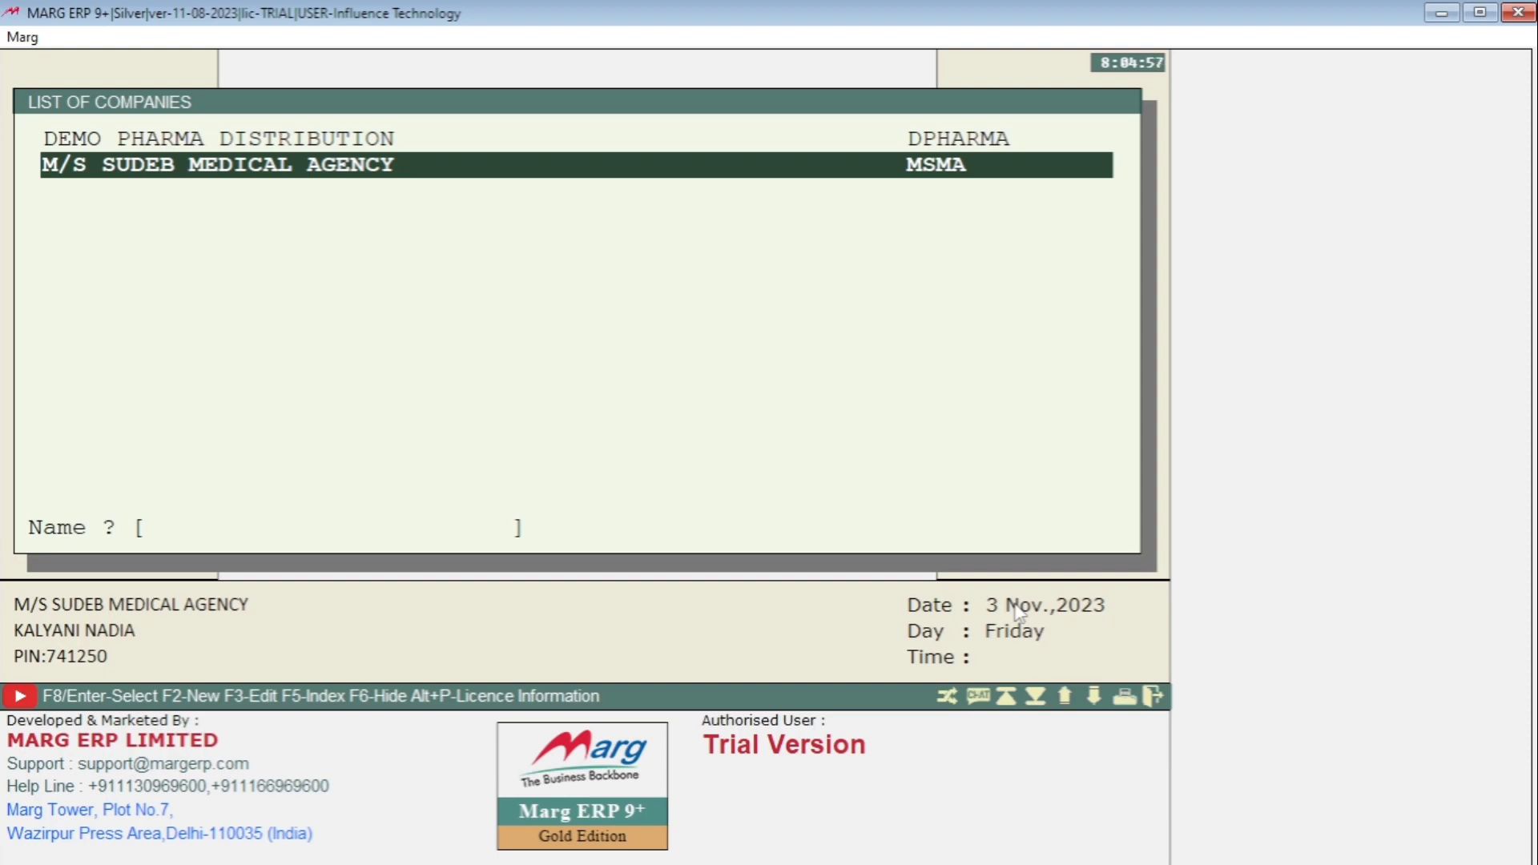
key(F3)
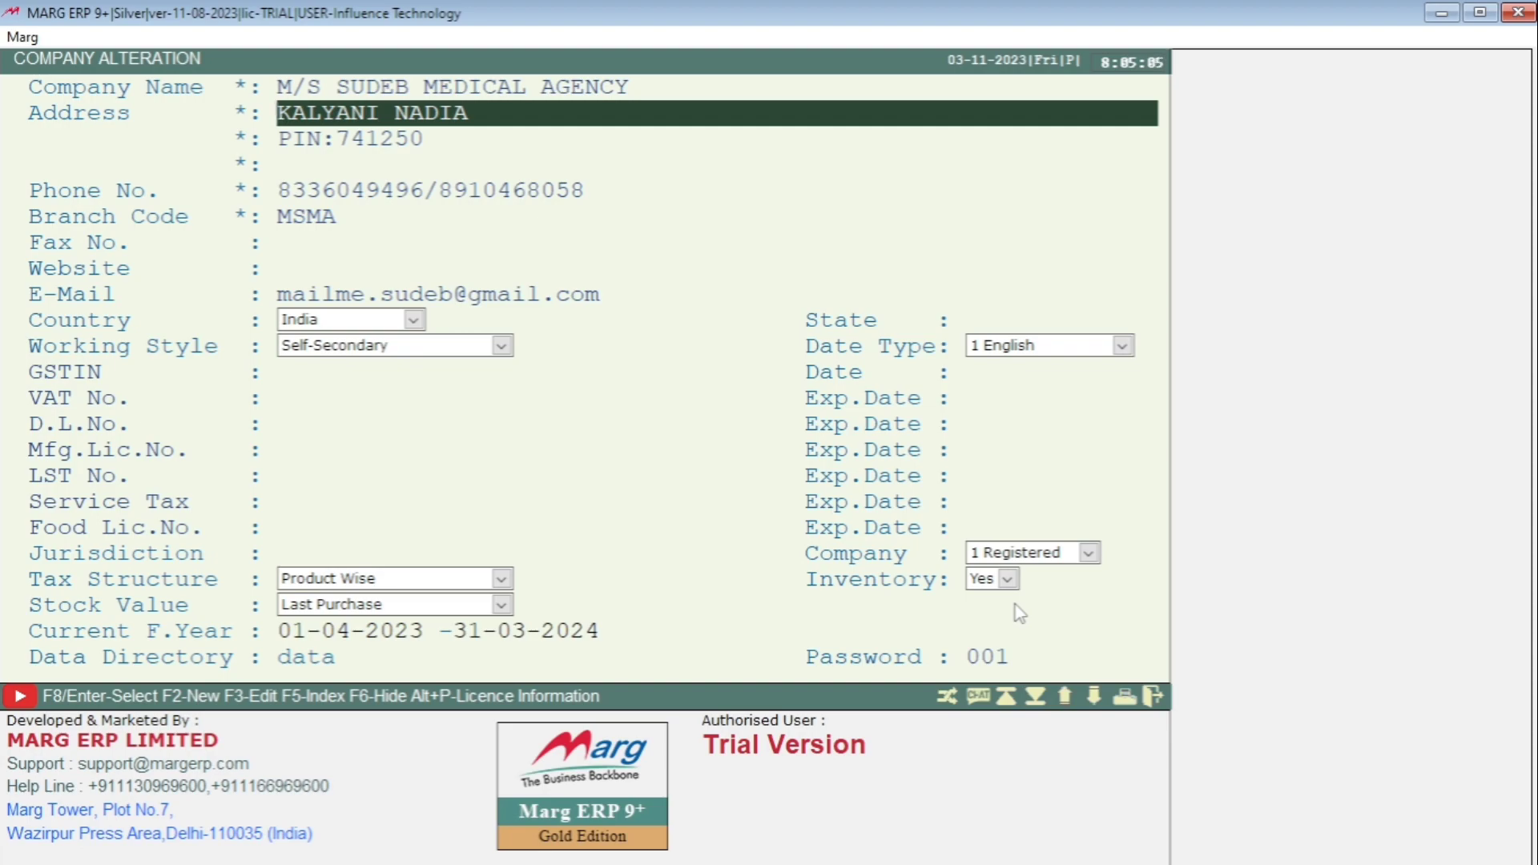
click(309, 553)
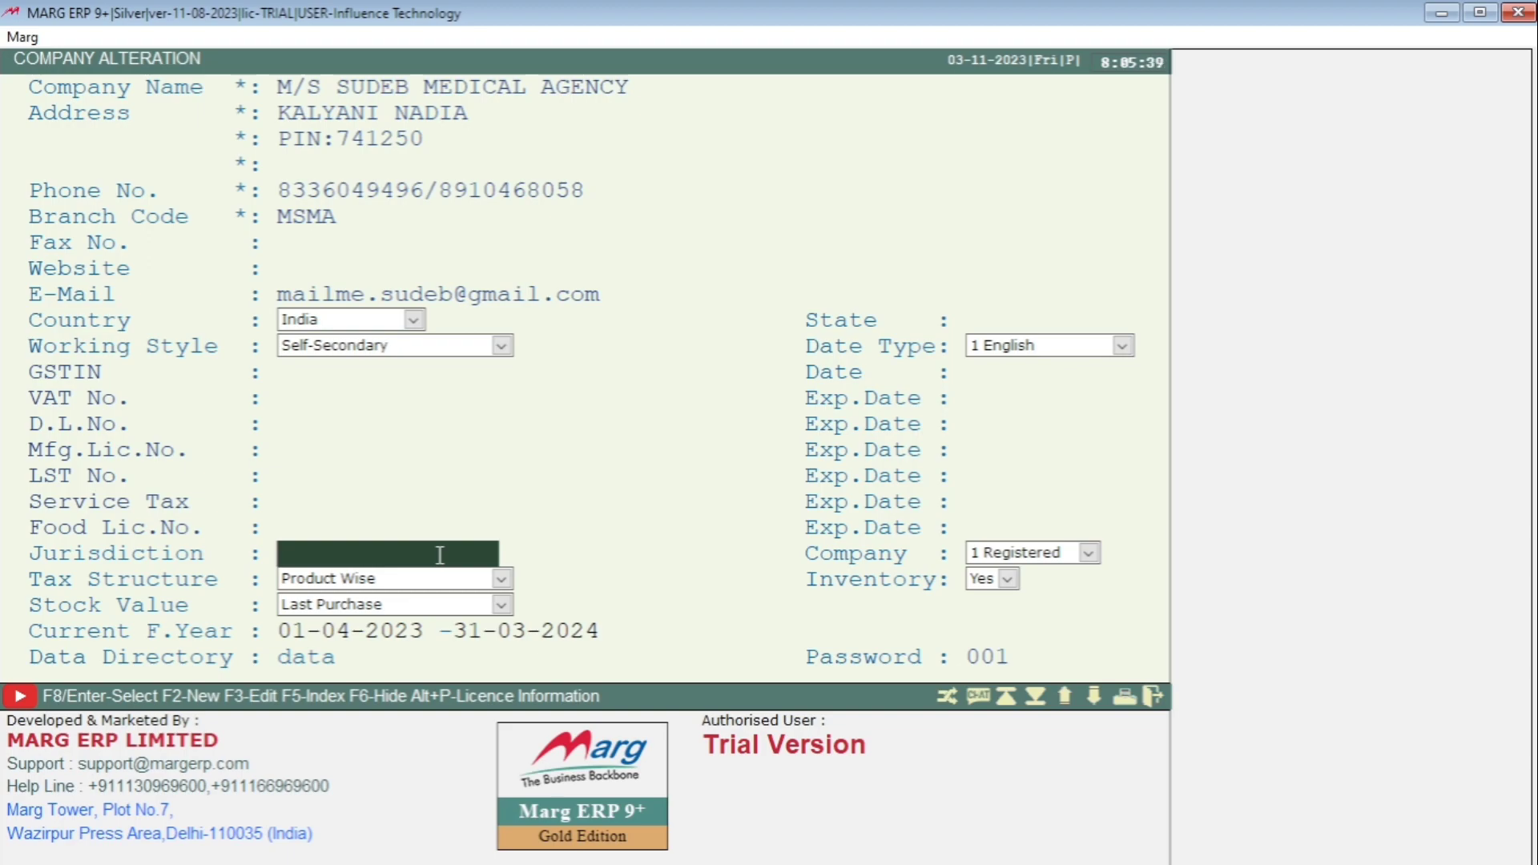
key(Return)
key(Return)
key(Return)
key(Return)
key(Return)
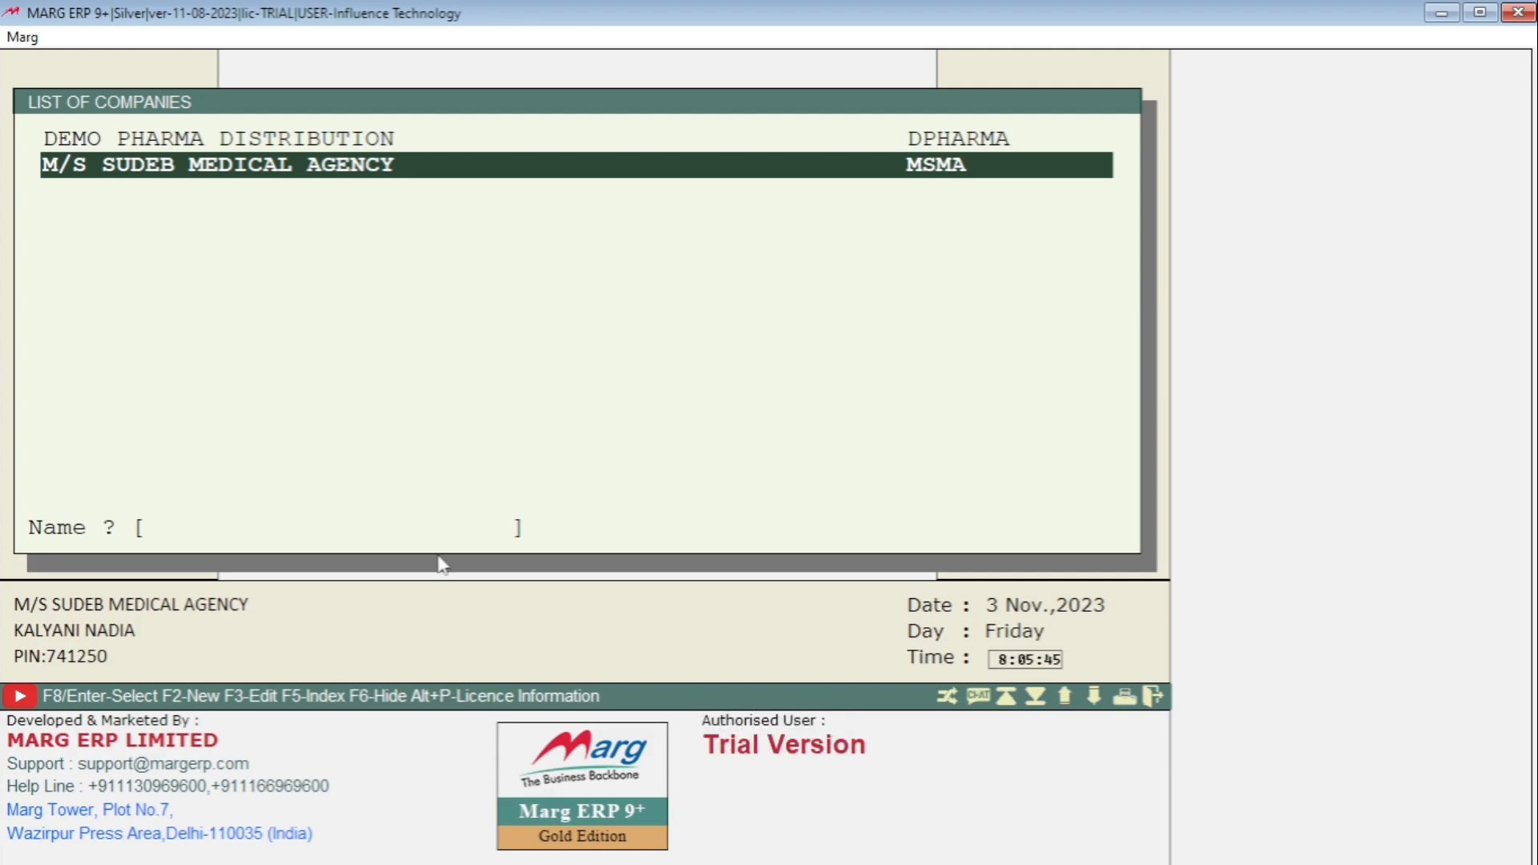
- Open M/S SUDEB MEDICAL AGENCY with its password, decline the MargMart offer, and exit to the company list
key(Return)
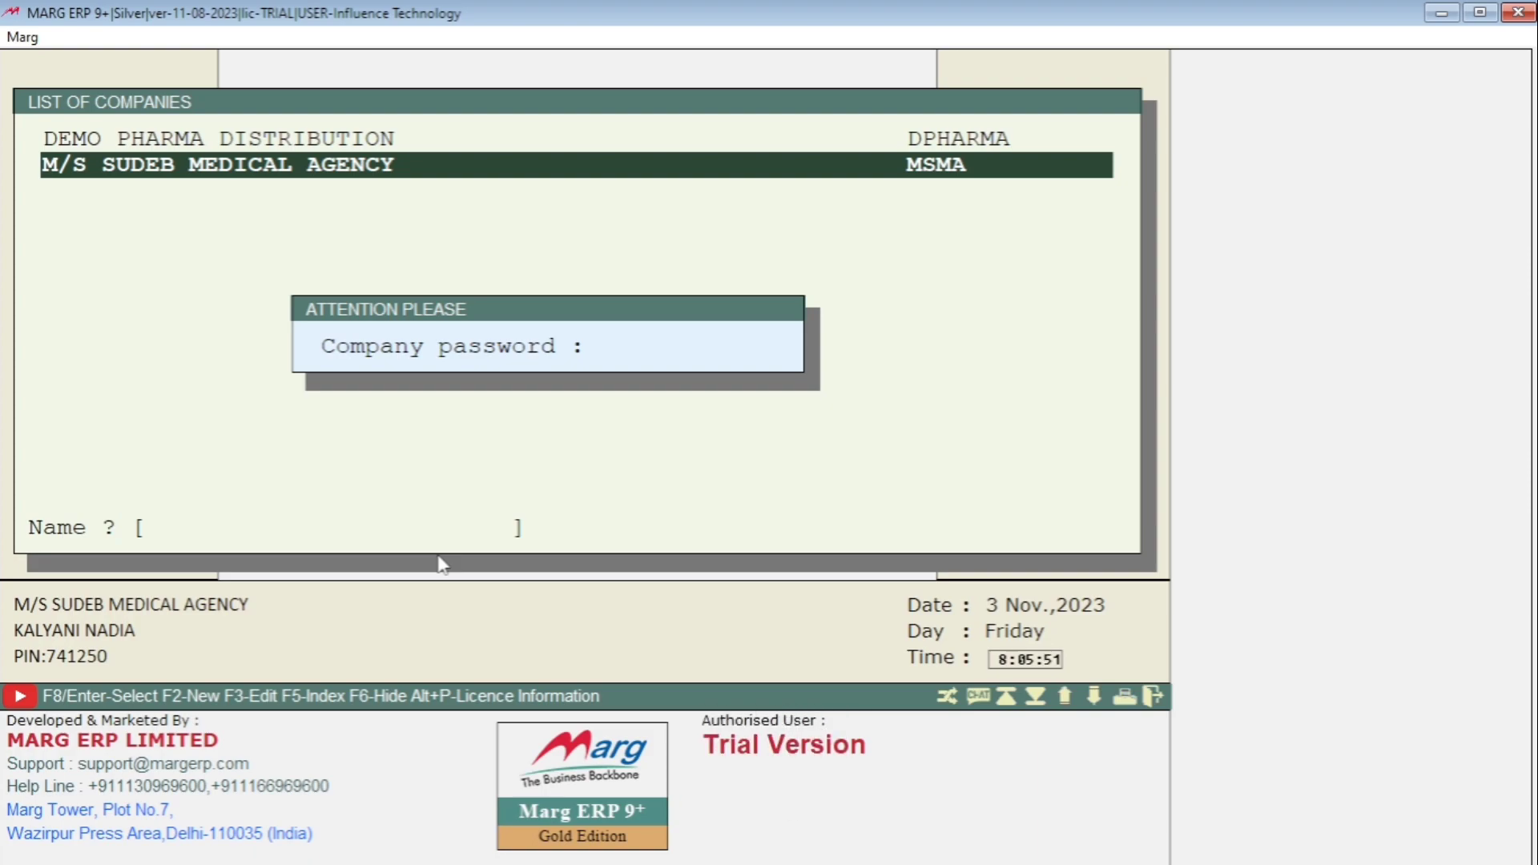
text(001)
key(Return)
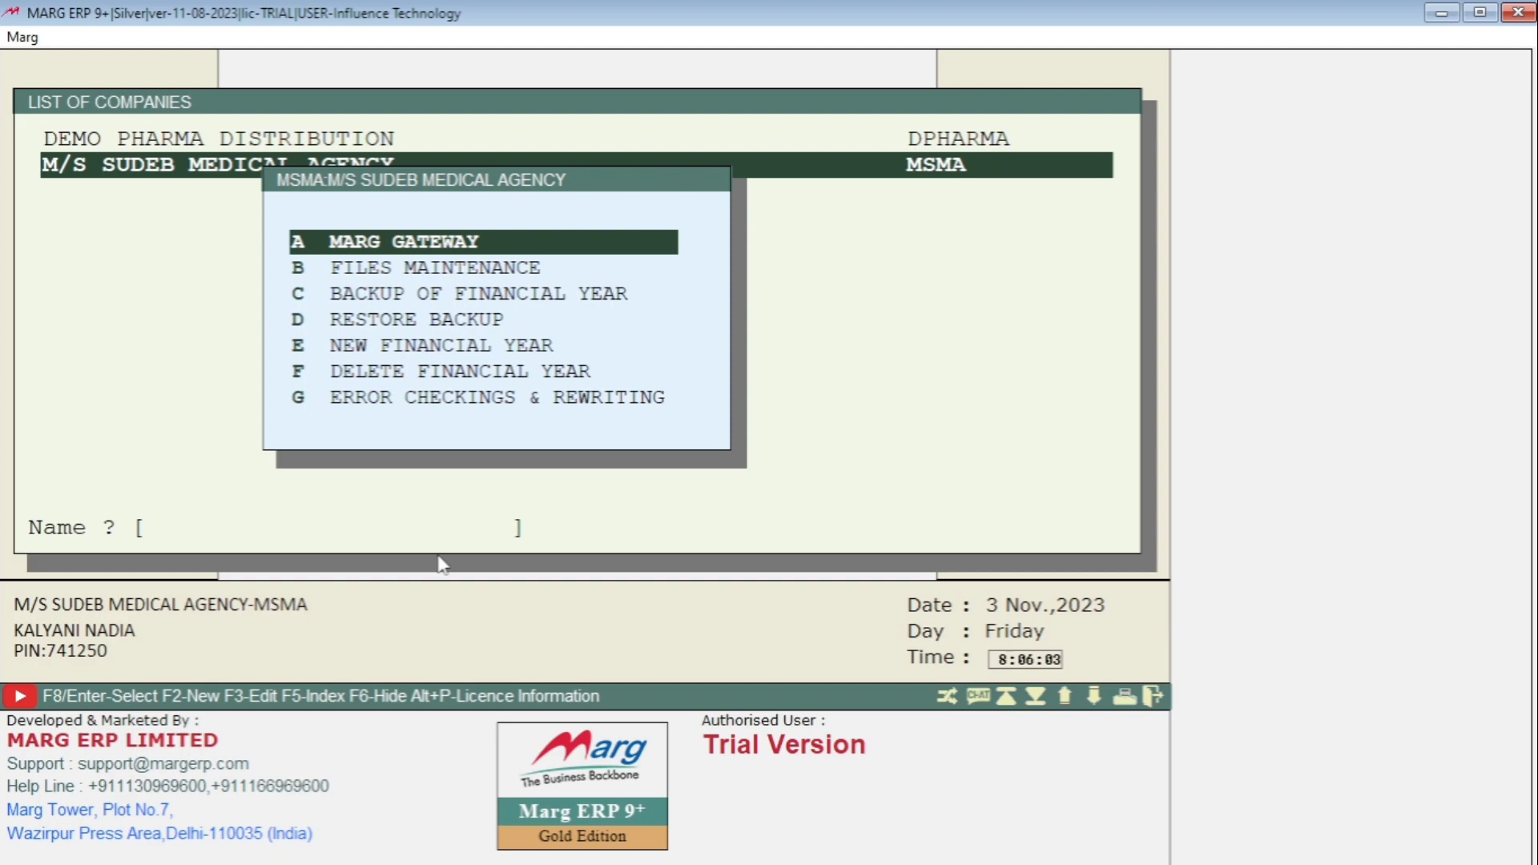
key(Return)
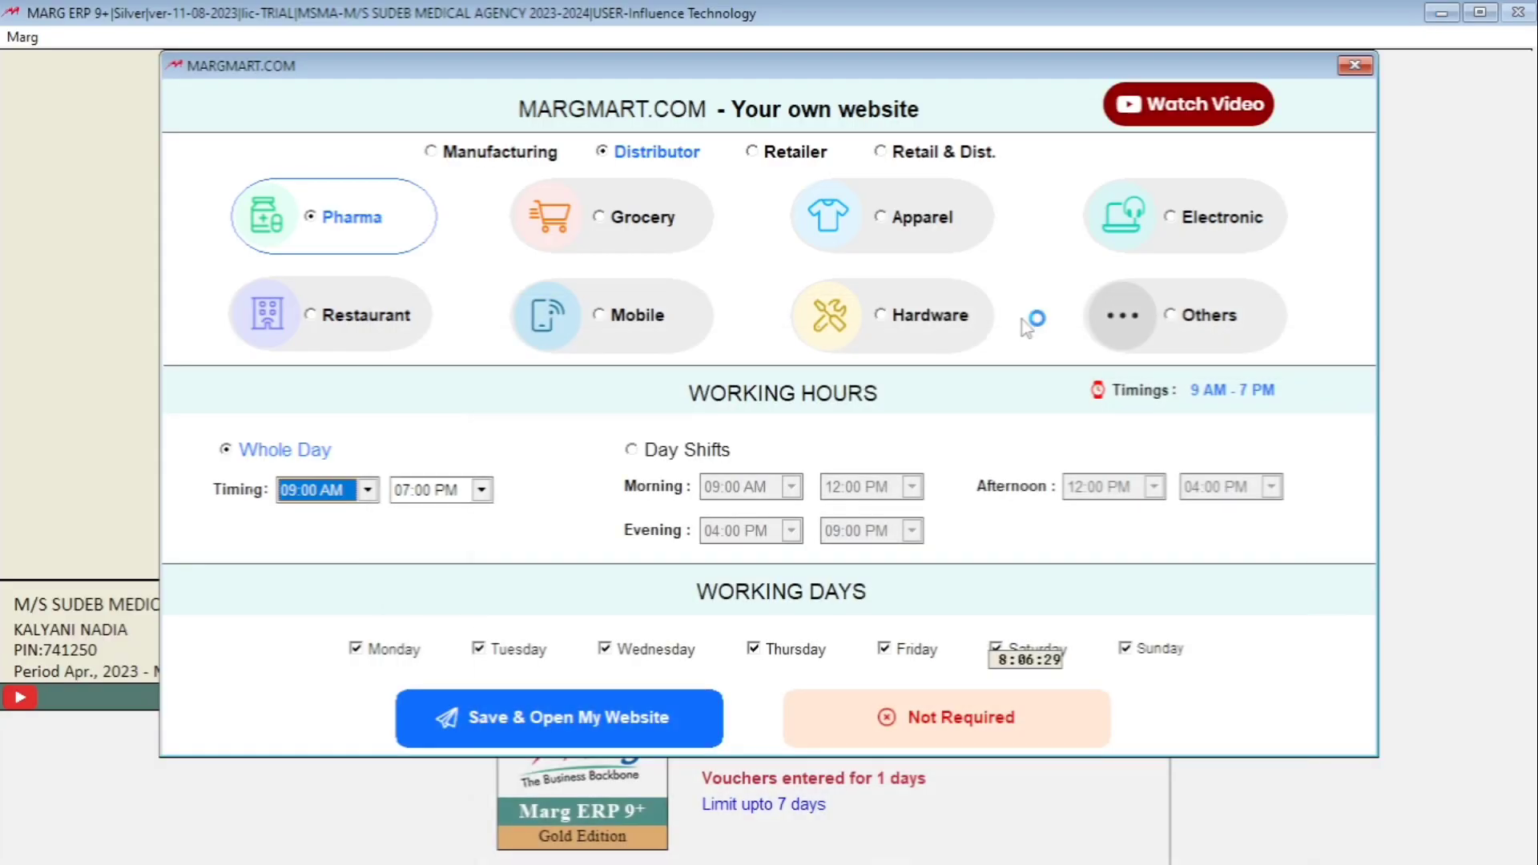
click(953, 730)
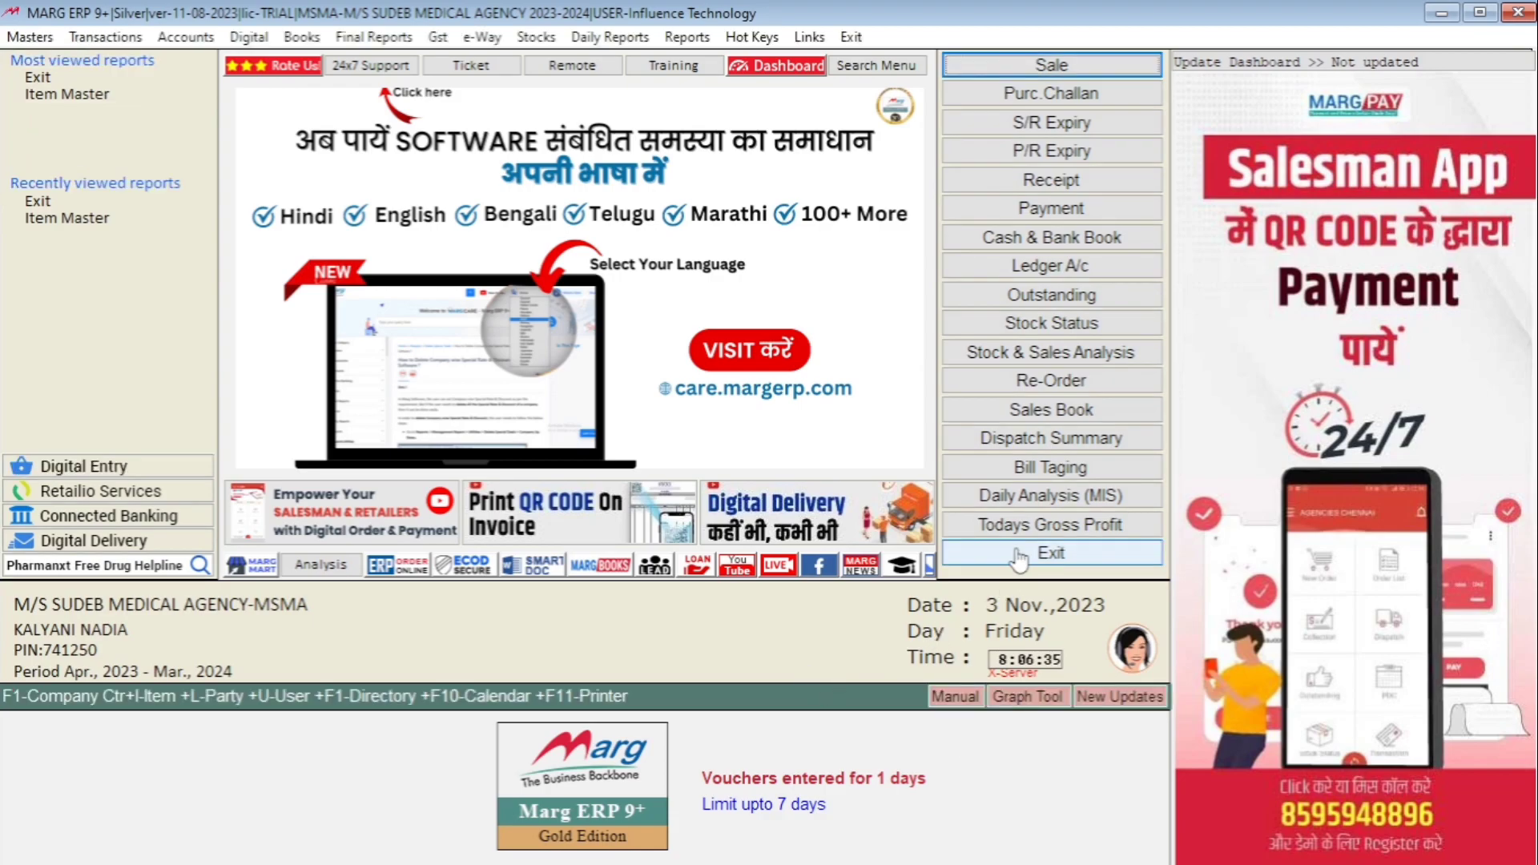
click(1017, 554)
key(Return)
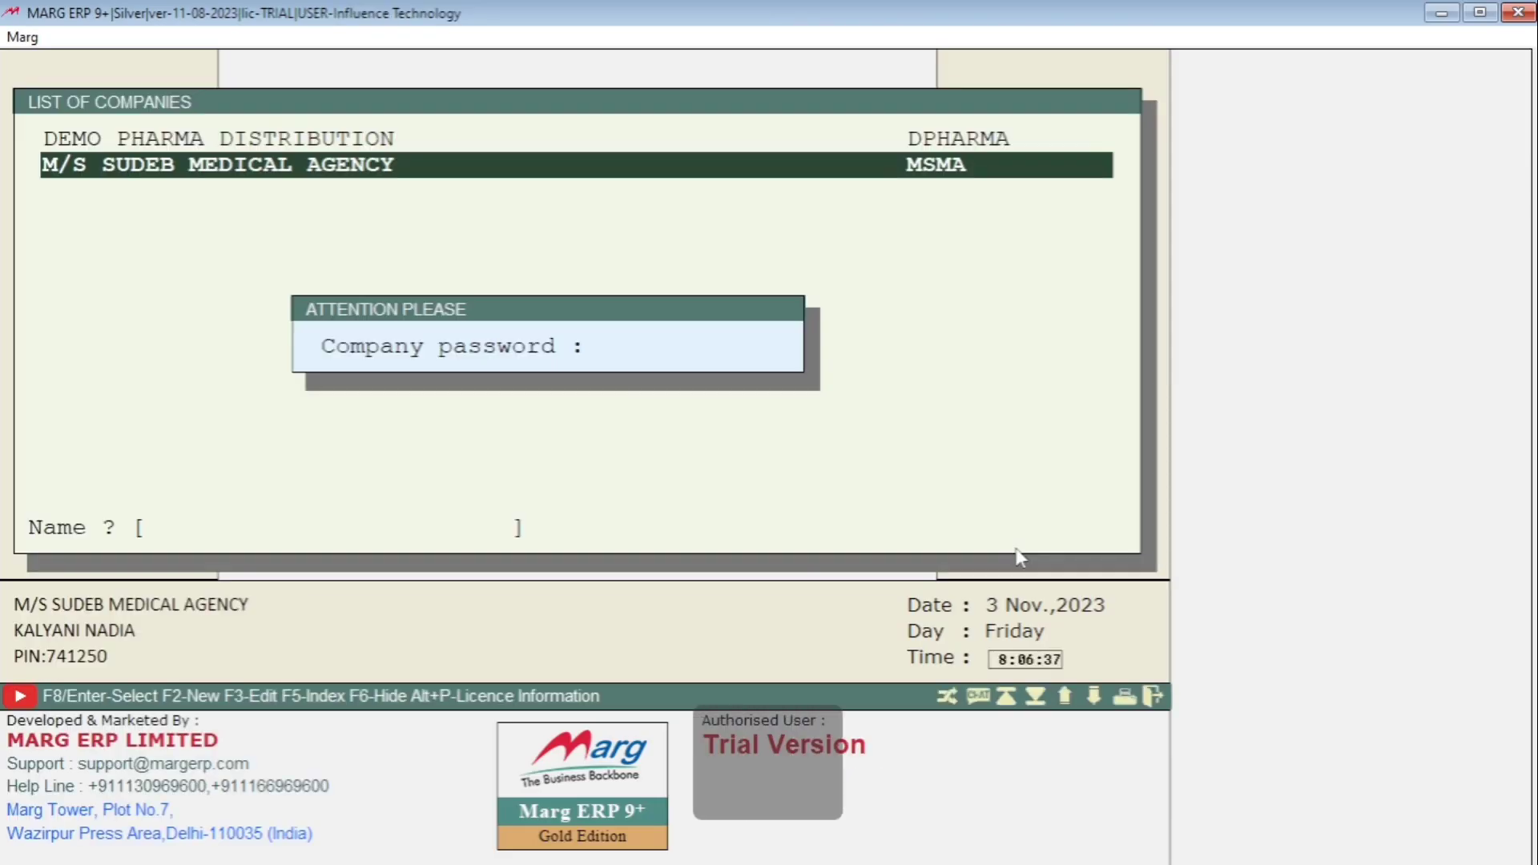
text(11)
key(Return)
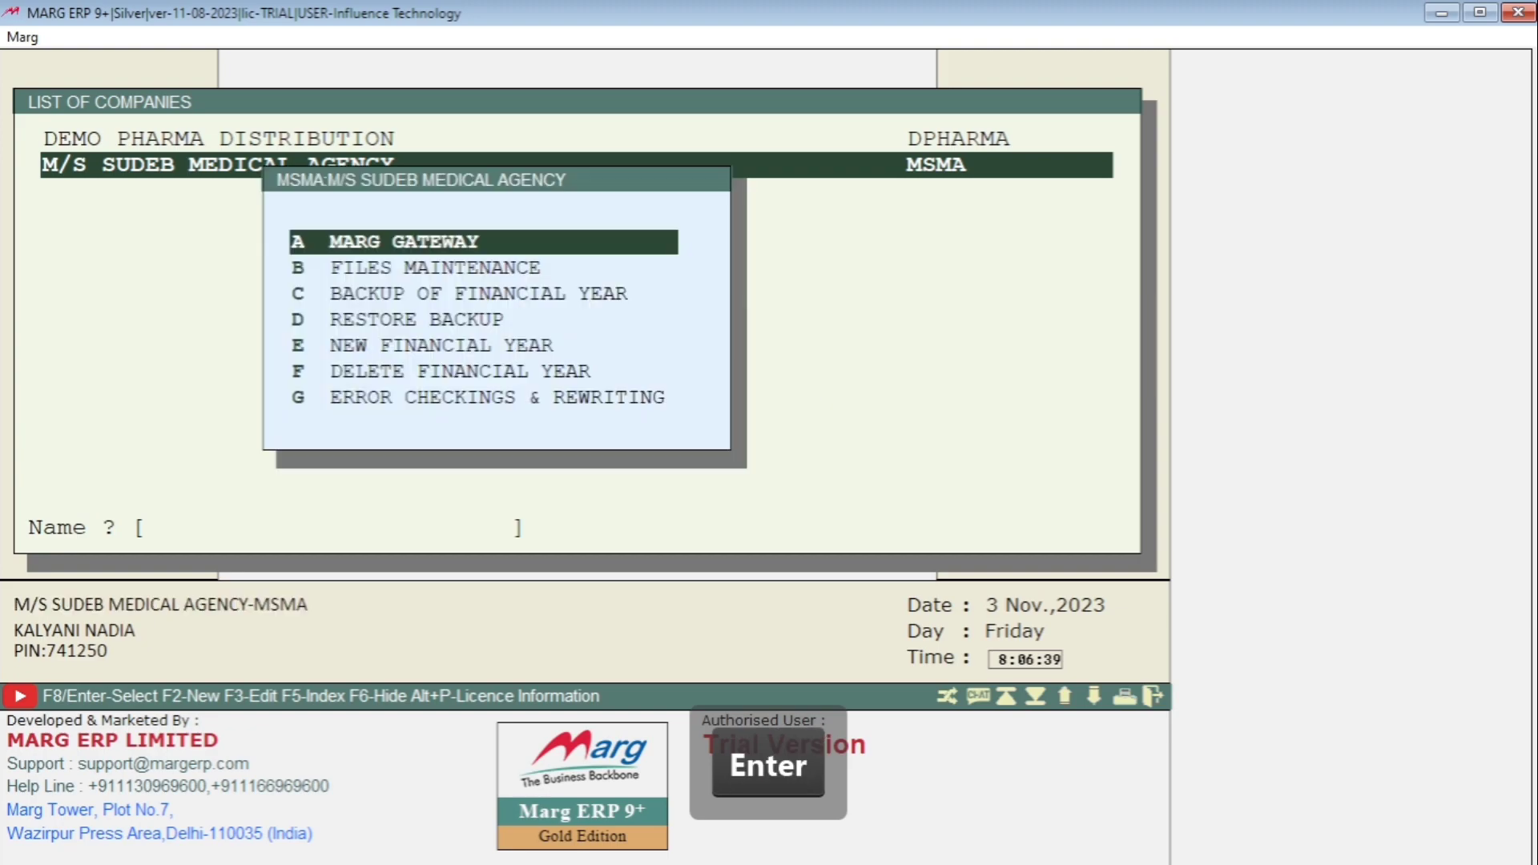
key(Down)
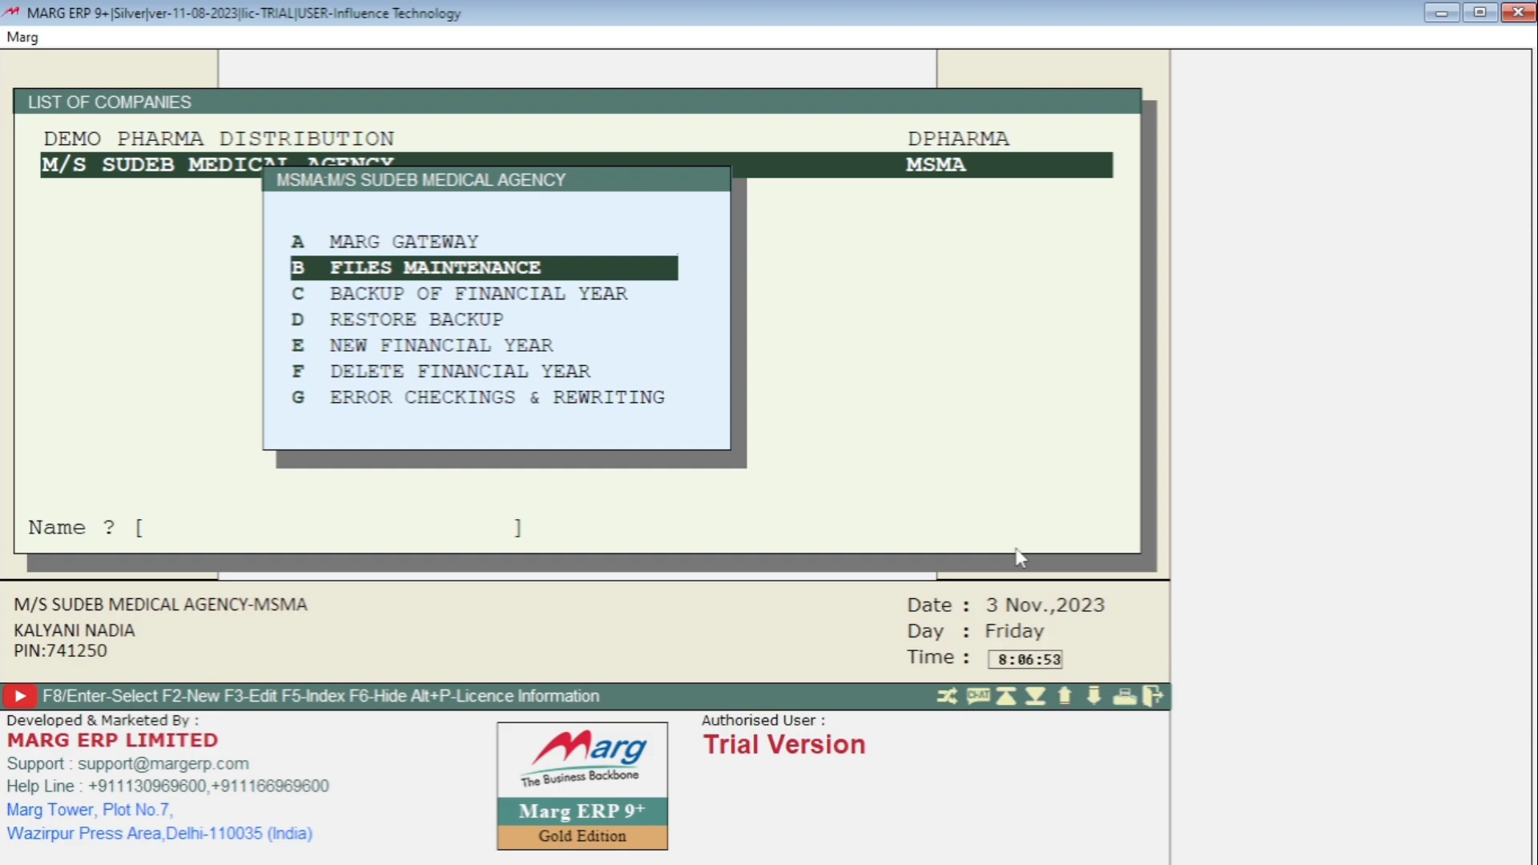
key(Down)
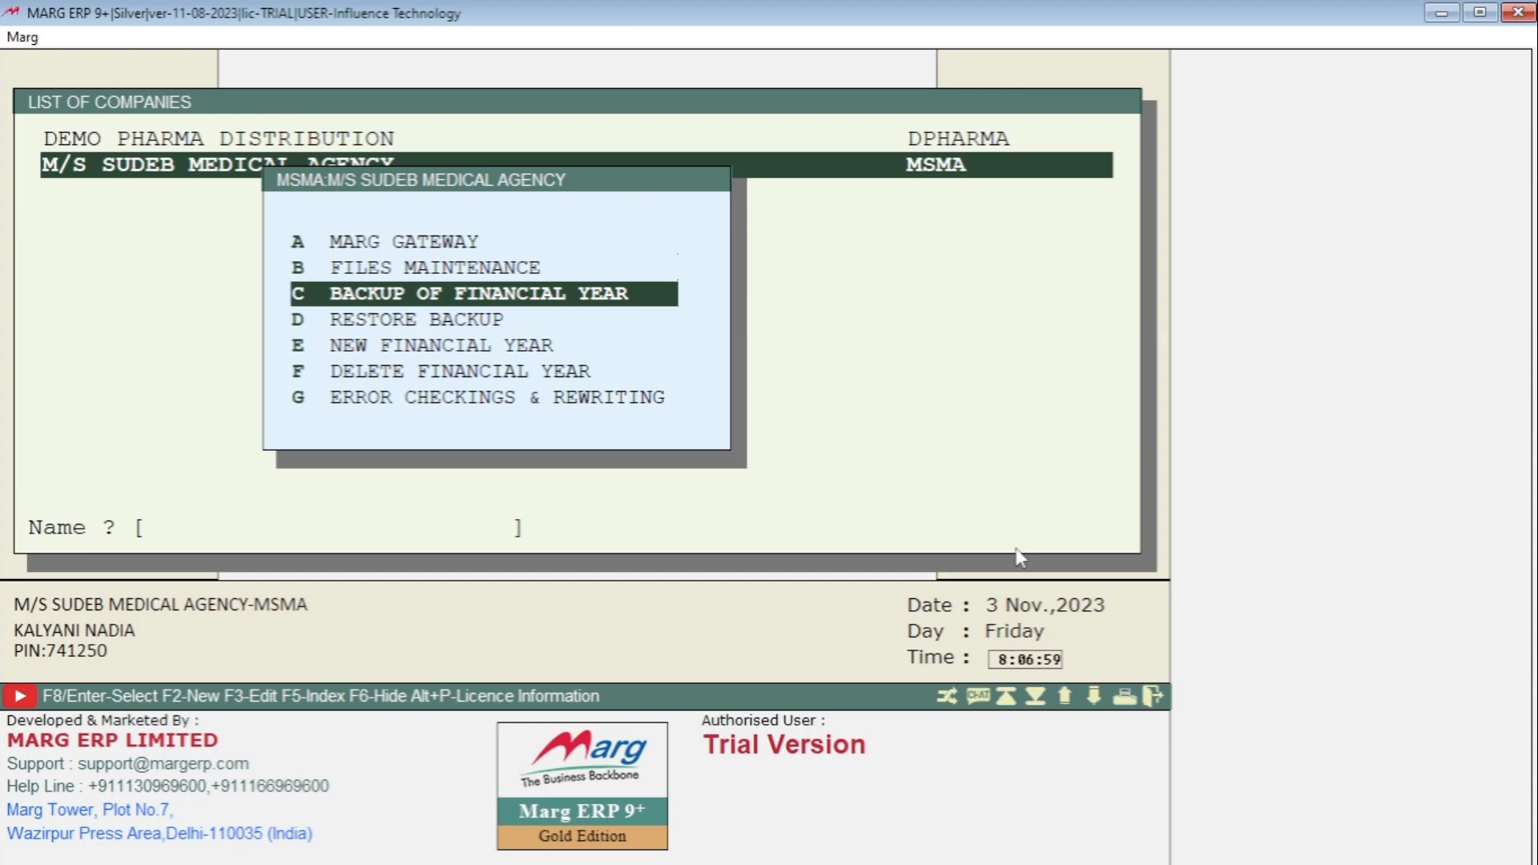
key(Up)
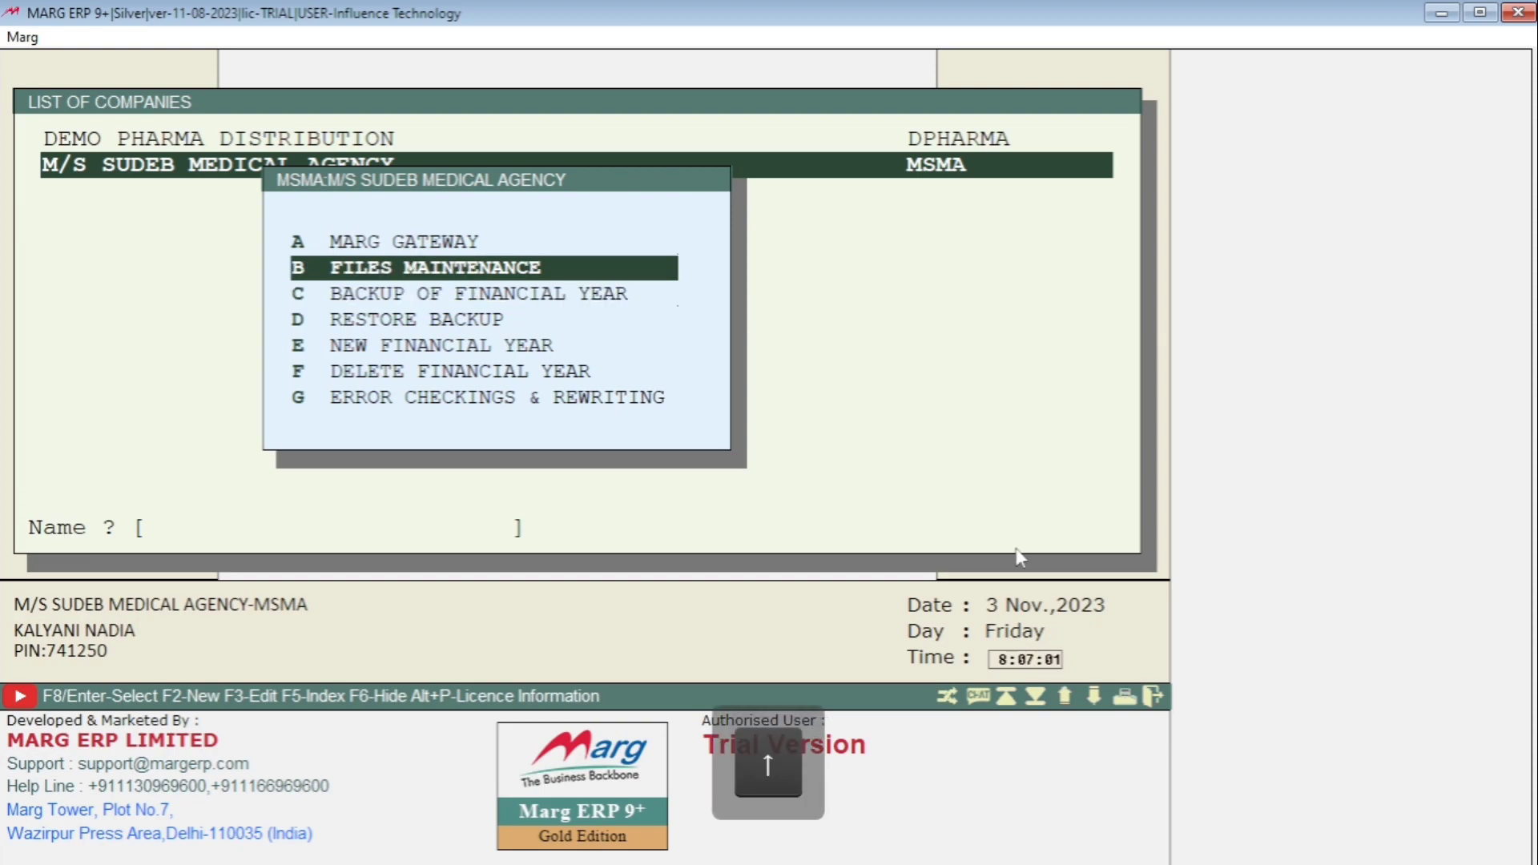
key(Down)
key(Down)
key(Down)
key(Down)
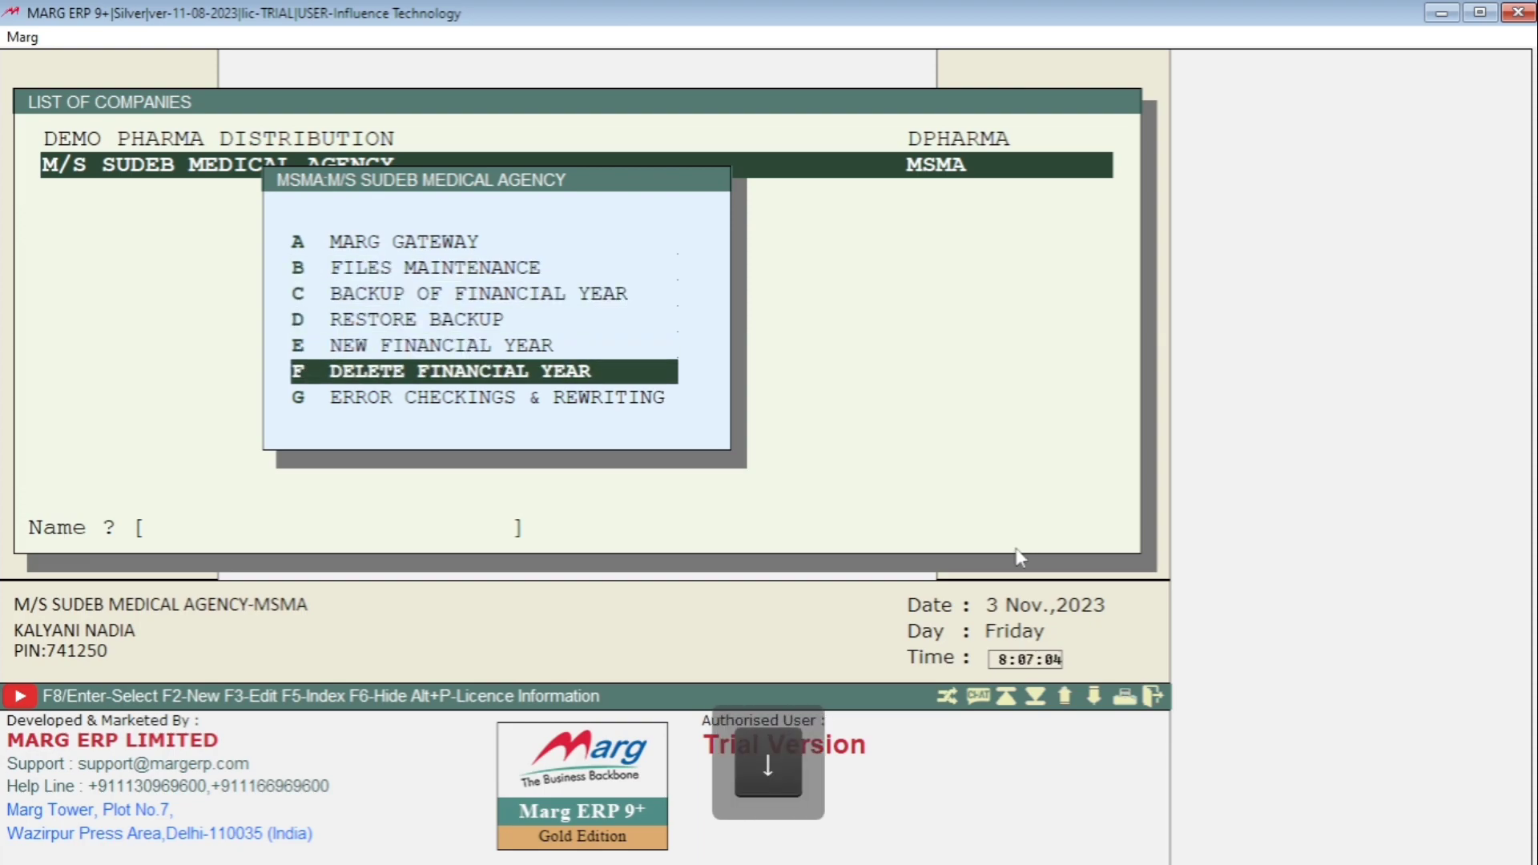
key(Down)
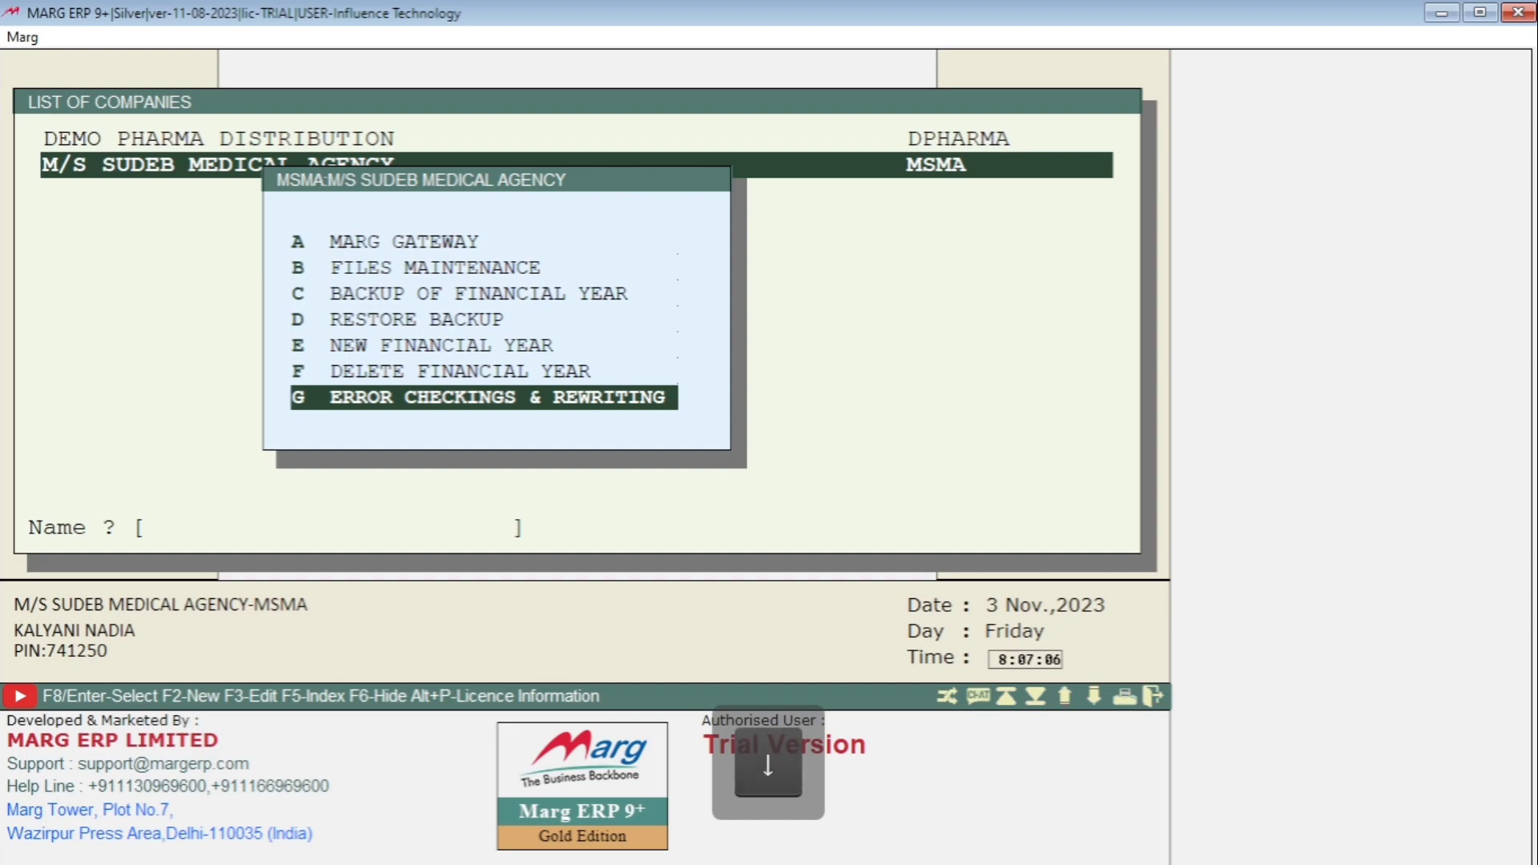
key(Up)
key(Up)
key(Up)
key(Up)
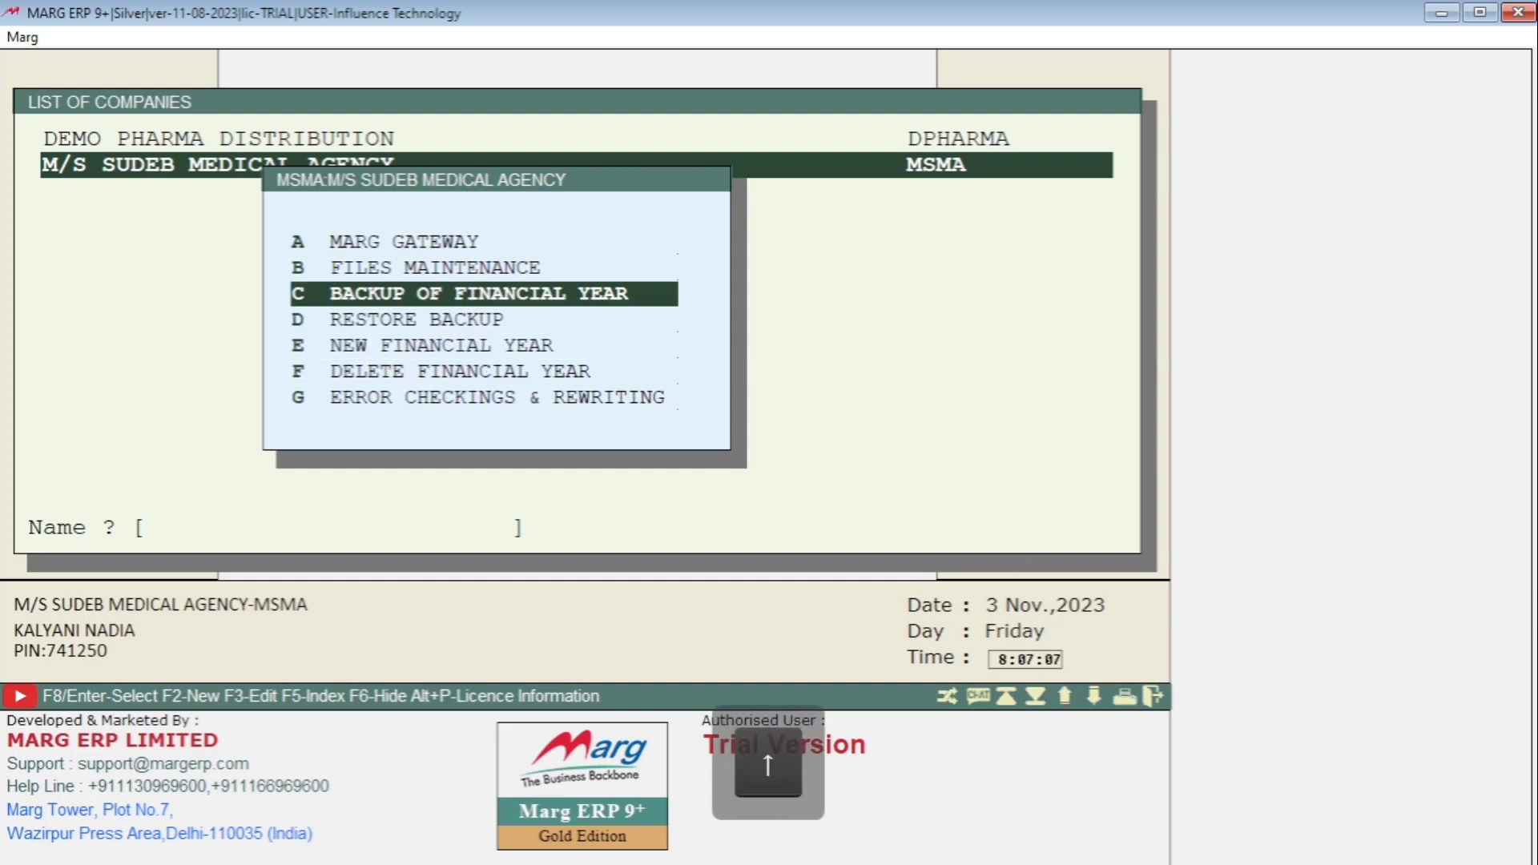
key(Up)
key(Up)
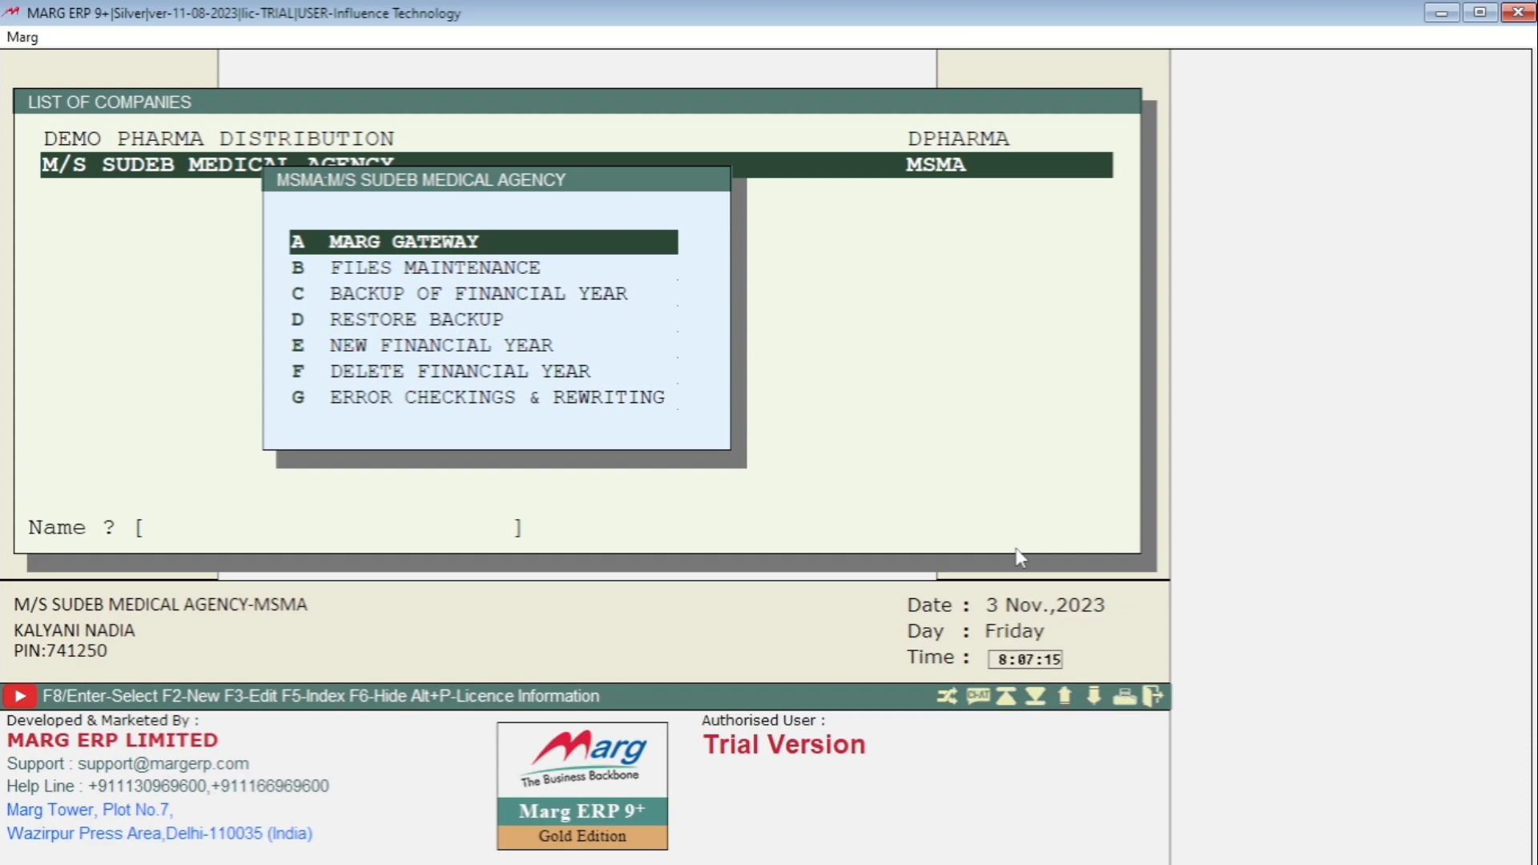
key(Down)
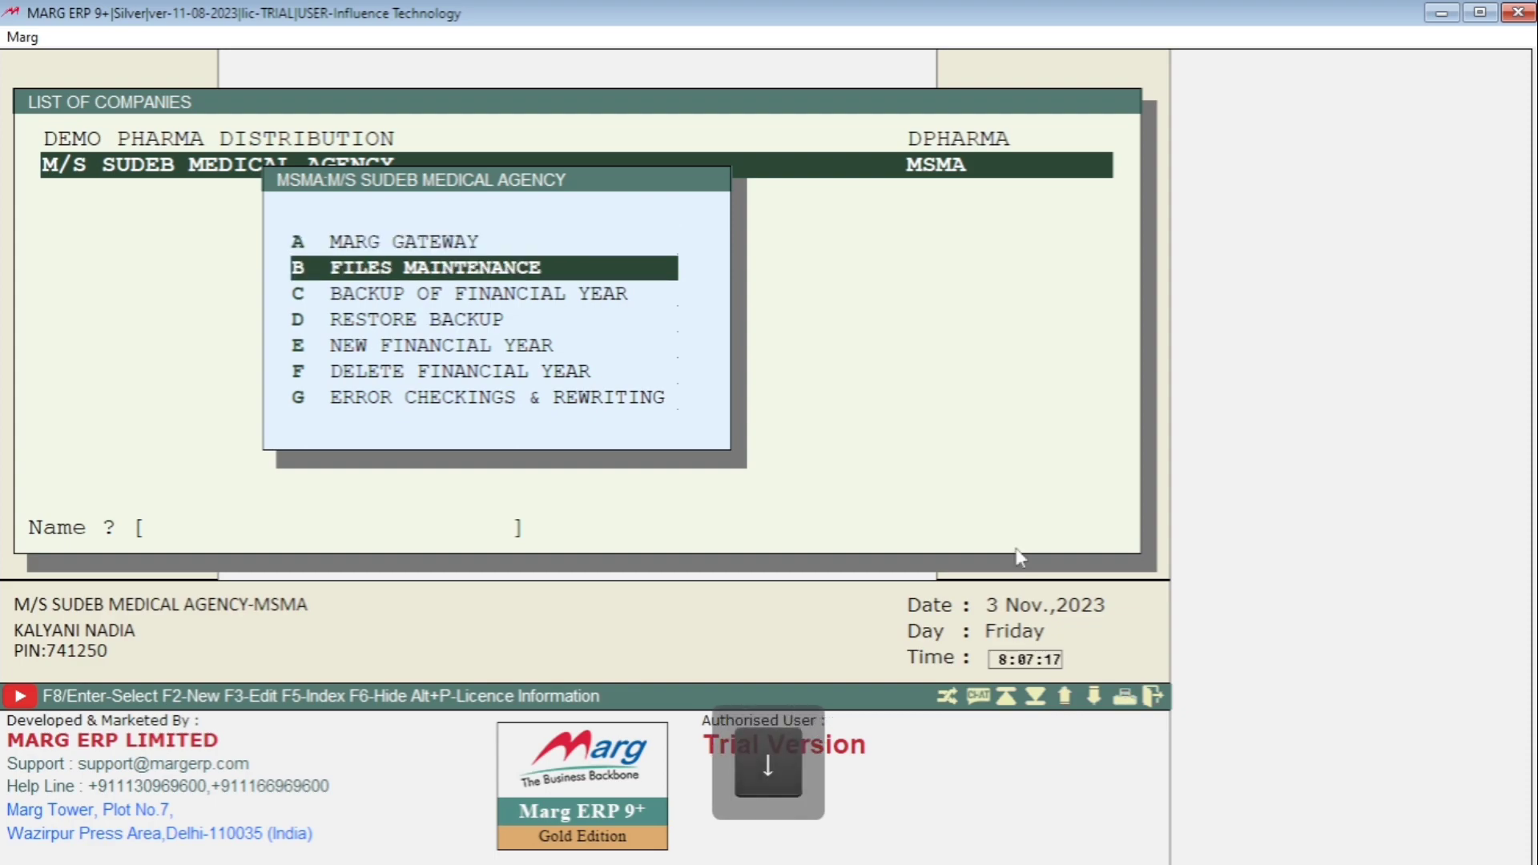
key(Down)
key(Down)
key(Down)
key(Down)
key(Down)
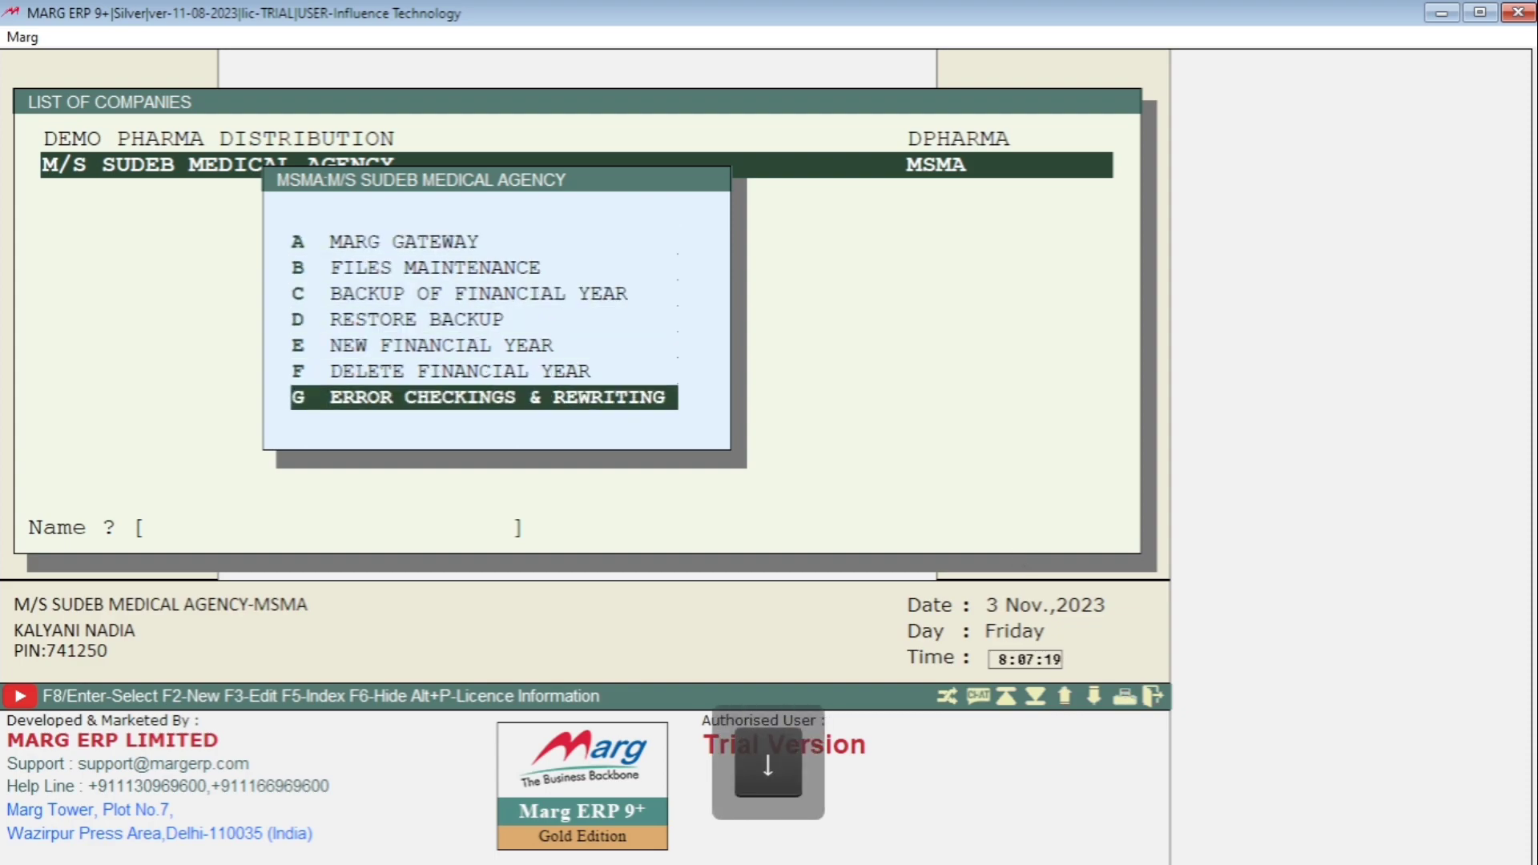
key(Up)
key(Up)
key(Up)
key(Up)
key(Up)
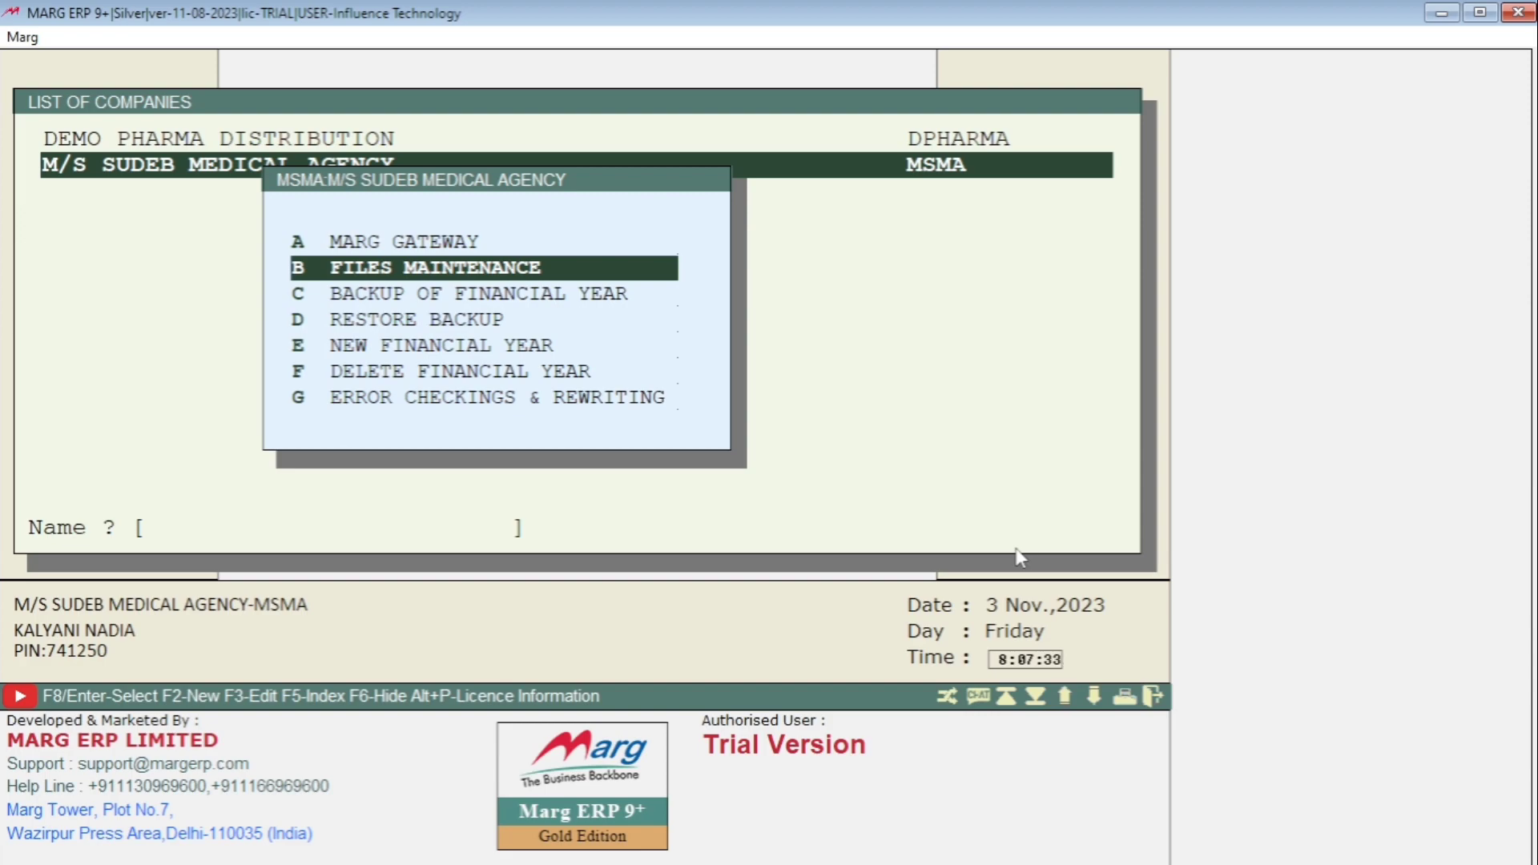
key(Down)
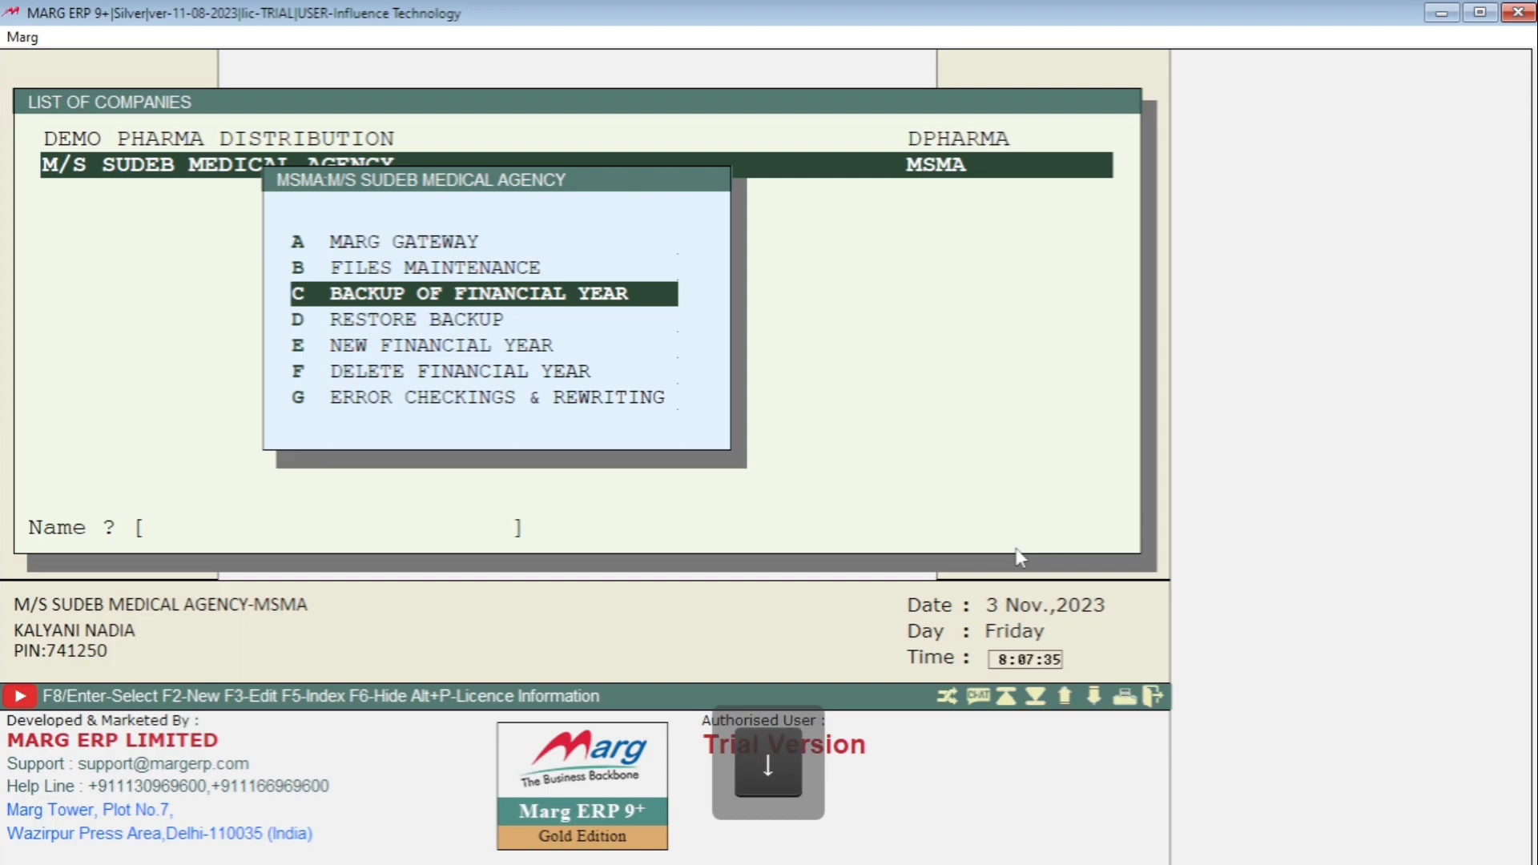
key(Up)
key(Down)
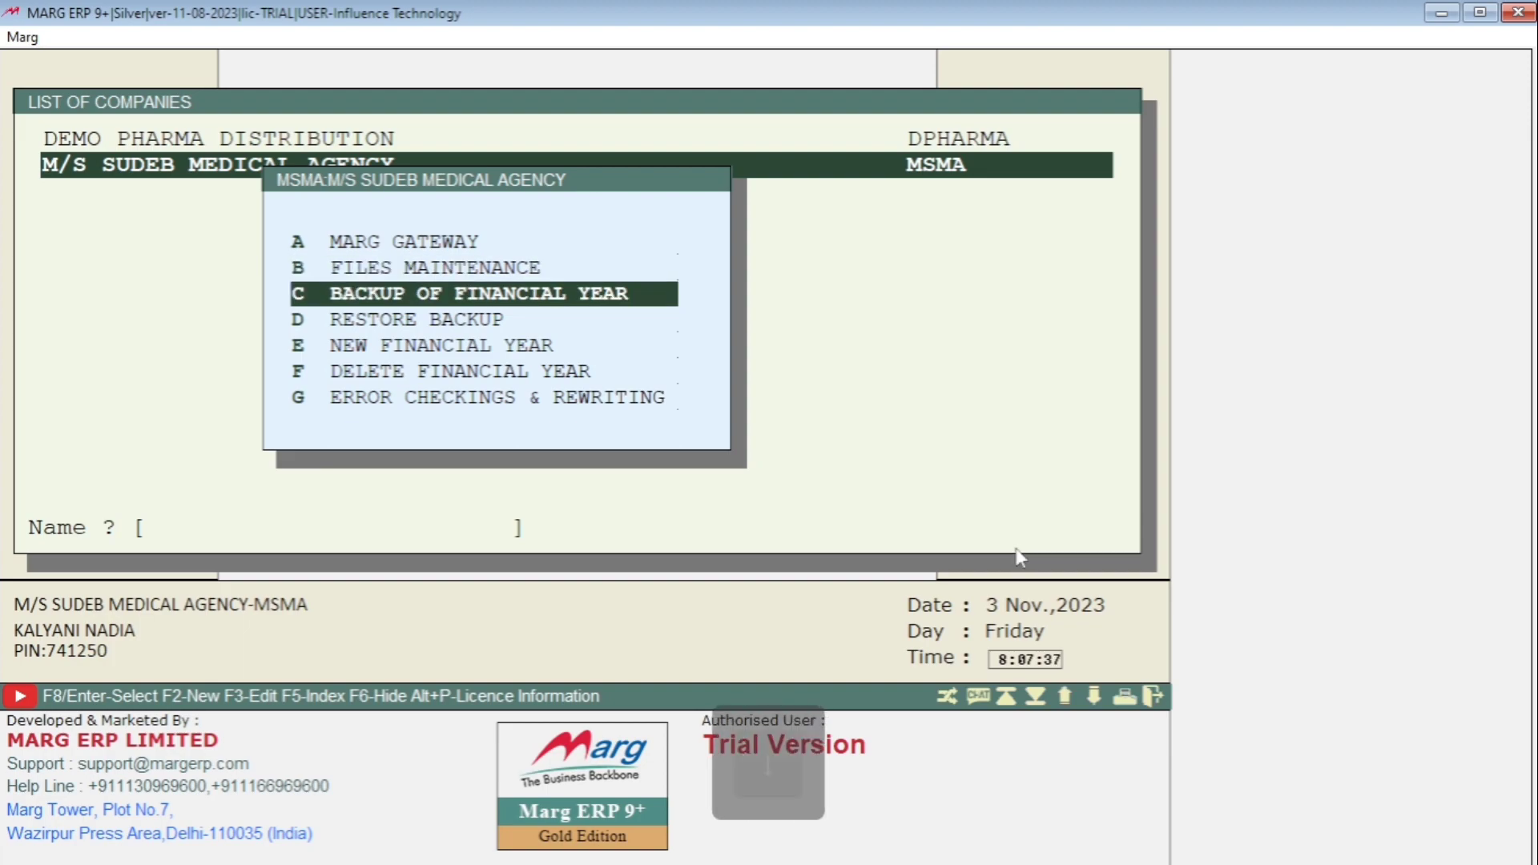
key(Down)
key(Down)
key(Down)
key(Down)
key(Up)
key(Up)
key(Up)
key(Up)
key(Up)
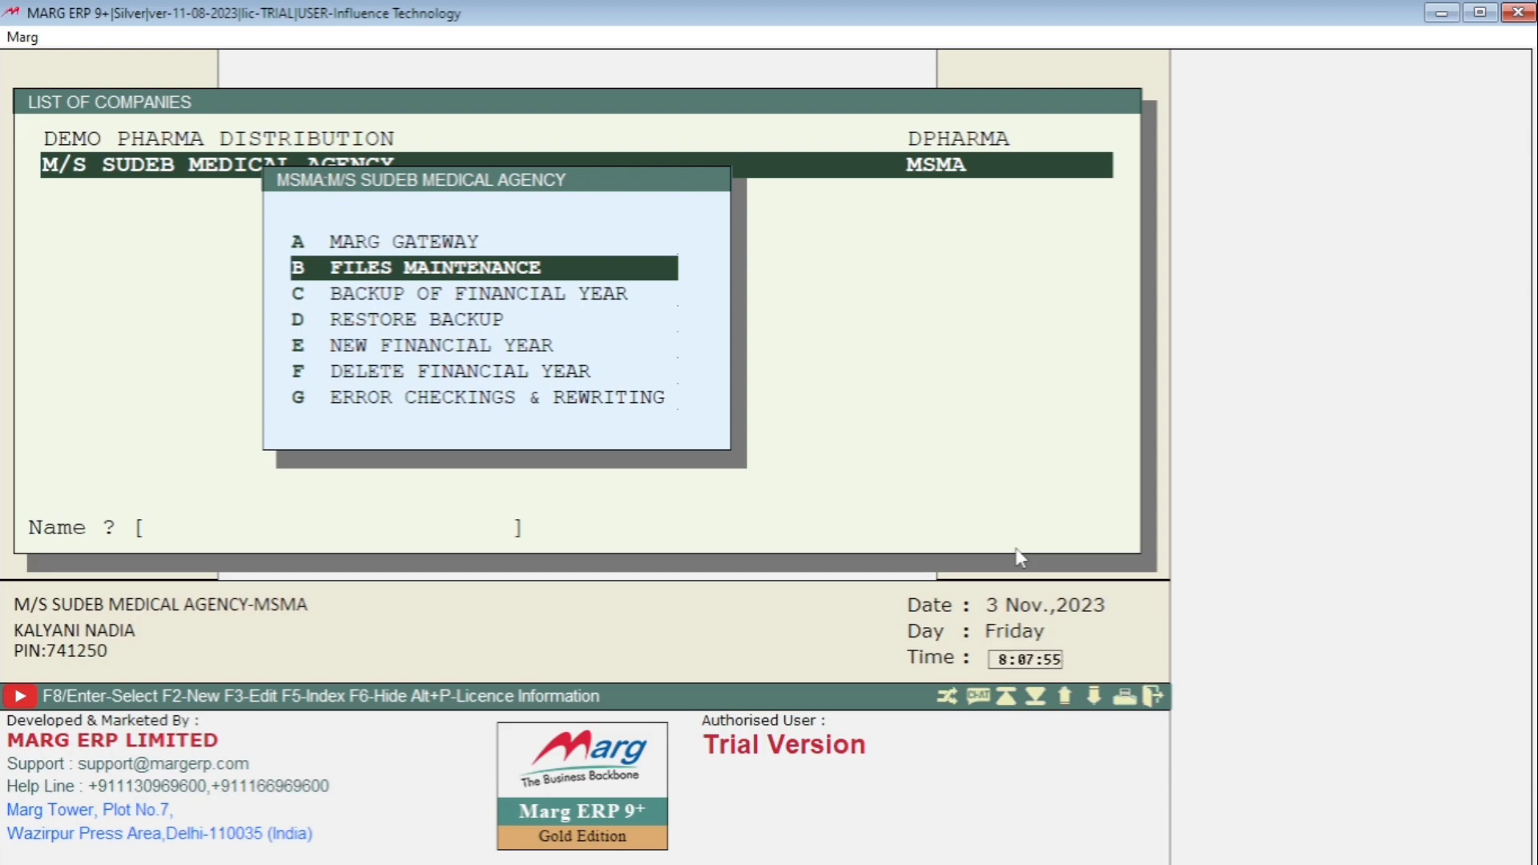
key(Up)
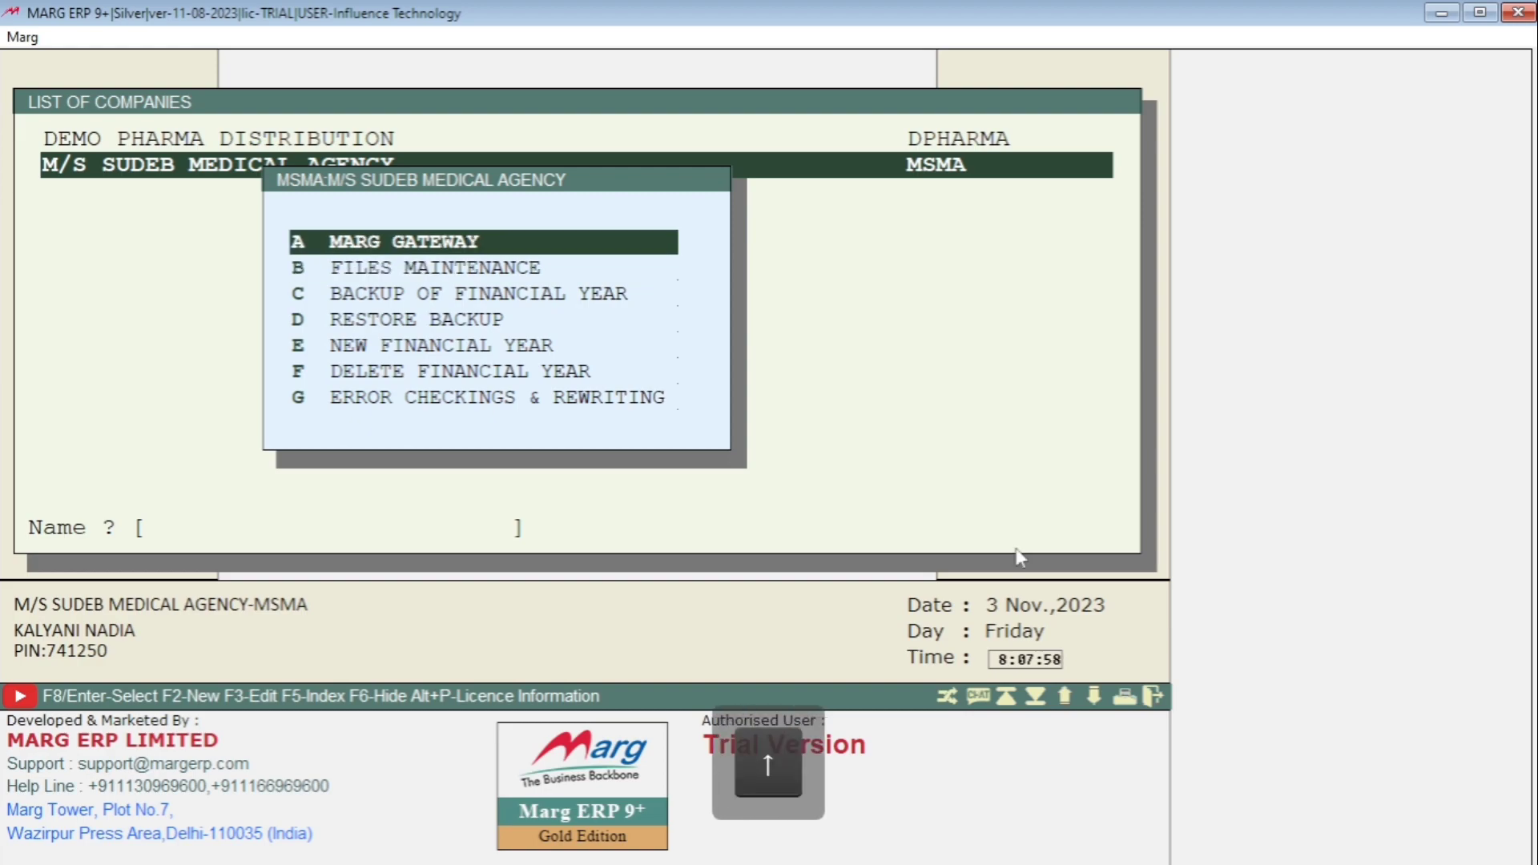
key(Down)
key(Down)
key(Down)
key(Down)
key(Down)
key(Down)
key(Up)
key(Up)
key(Up)
key(Up)
key(Up)
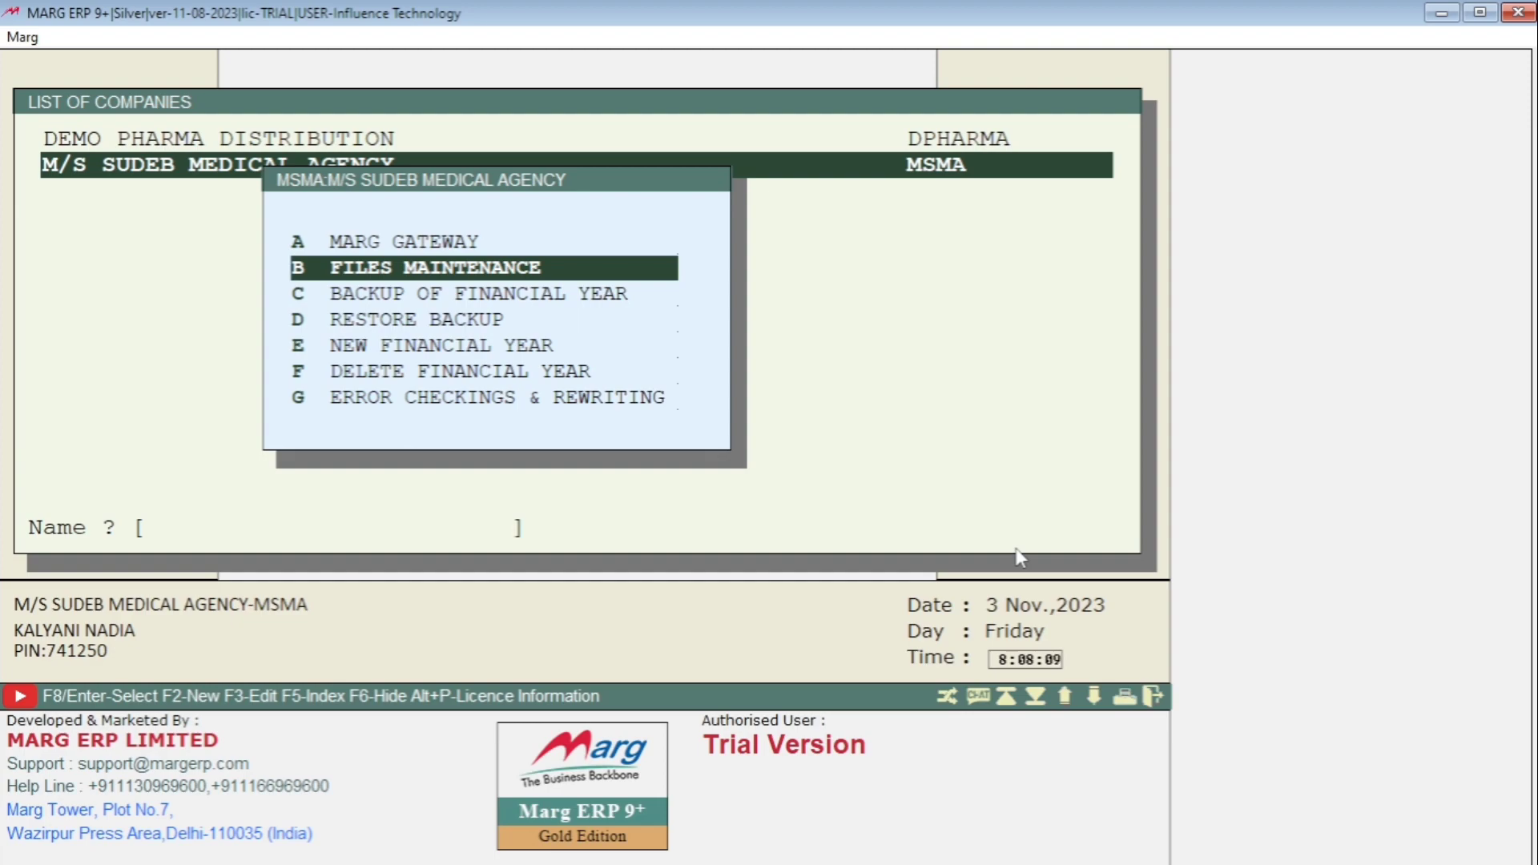
key(Down)
key(Down)
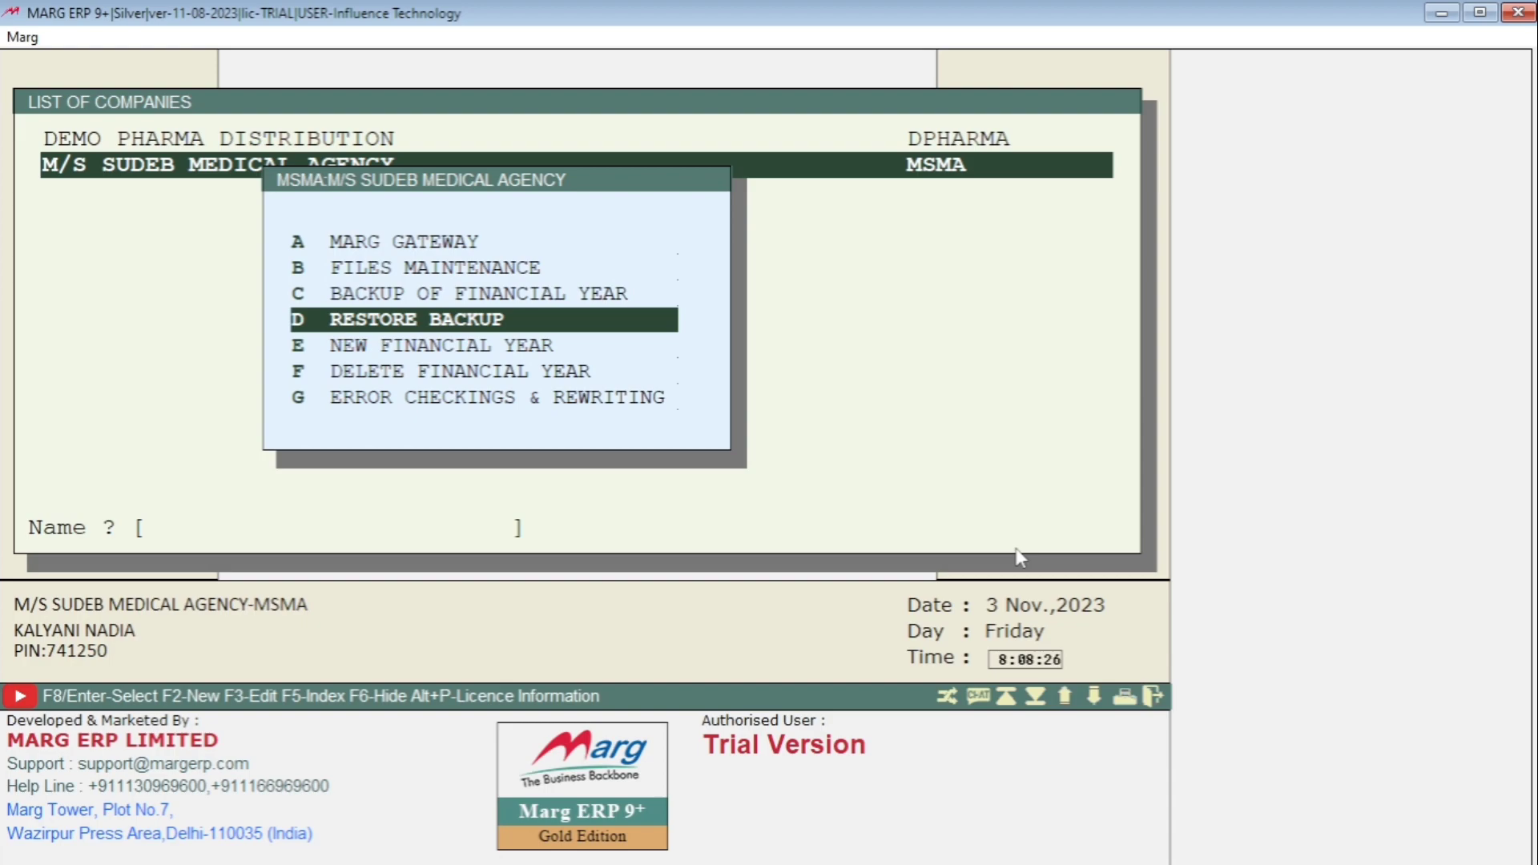
key(Down)
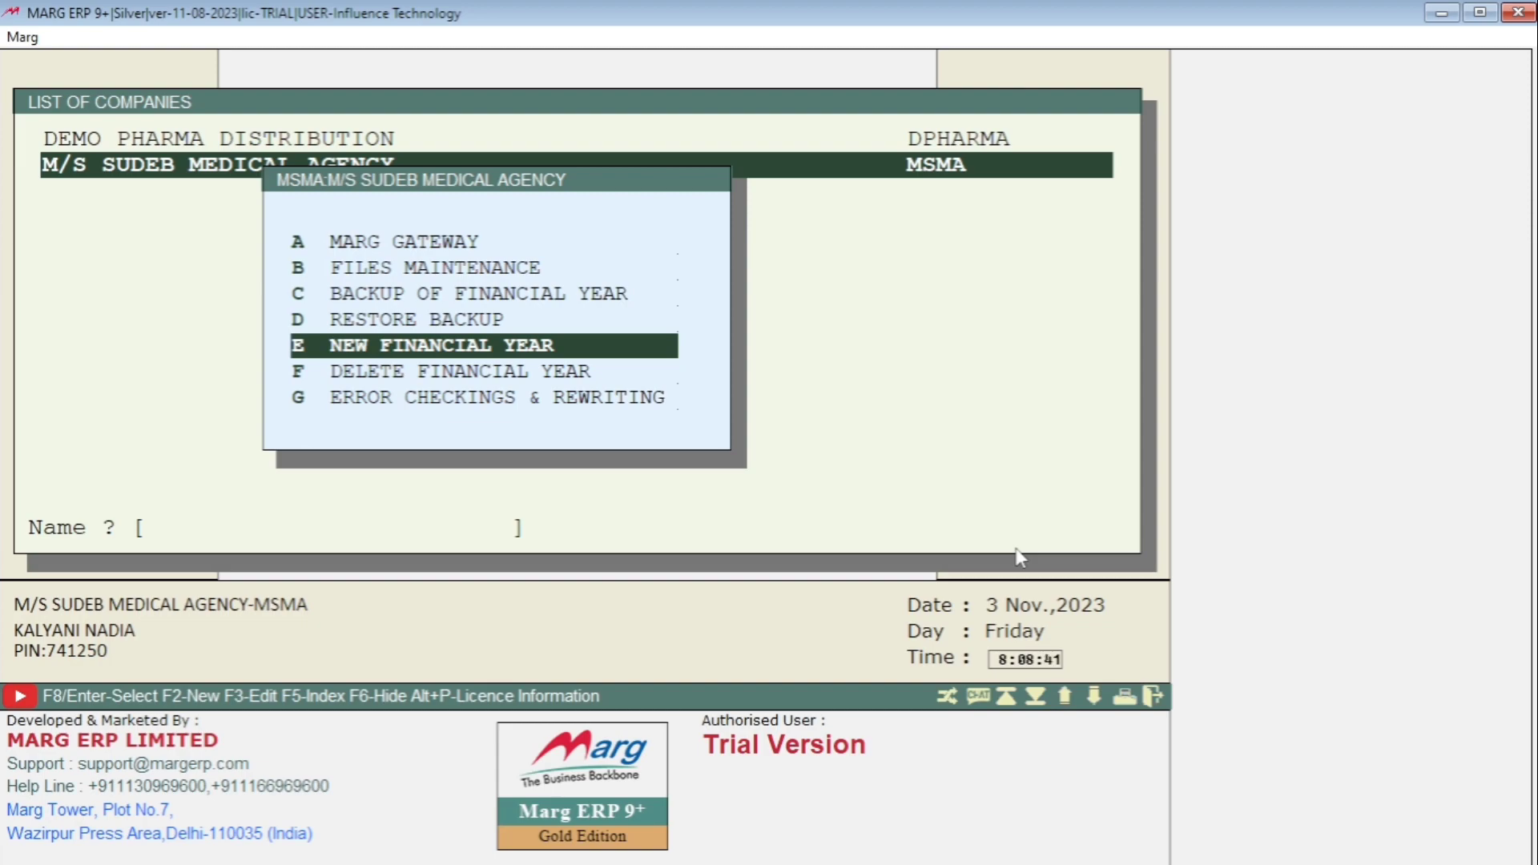
key(Down)
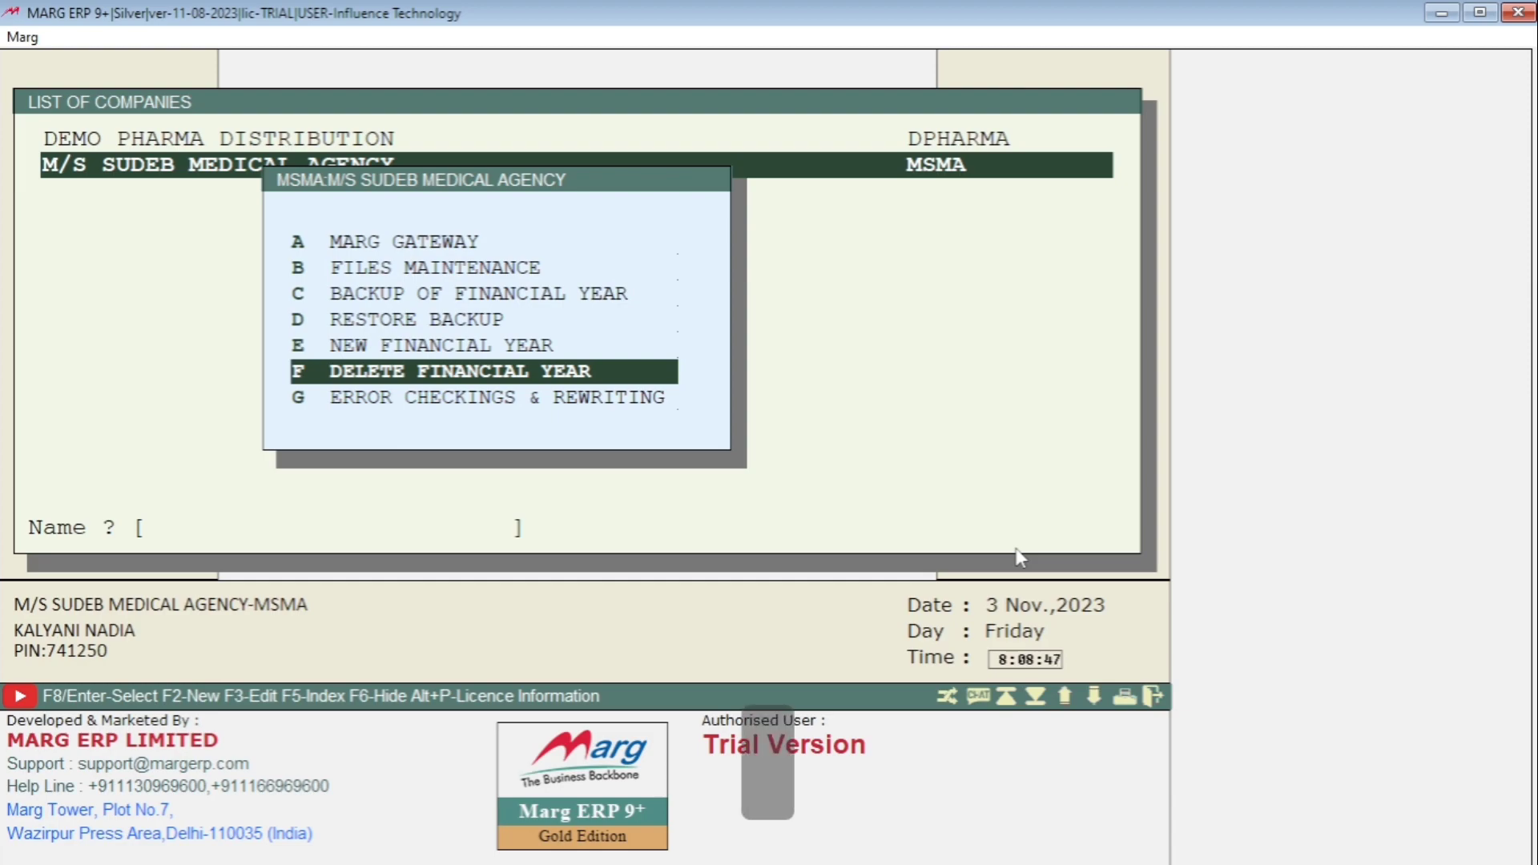
key(Down)
key(Up)
key(Up)
key(Up)
key(Up)
key(Up)
key(Up)
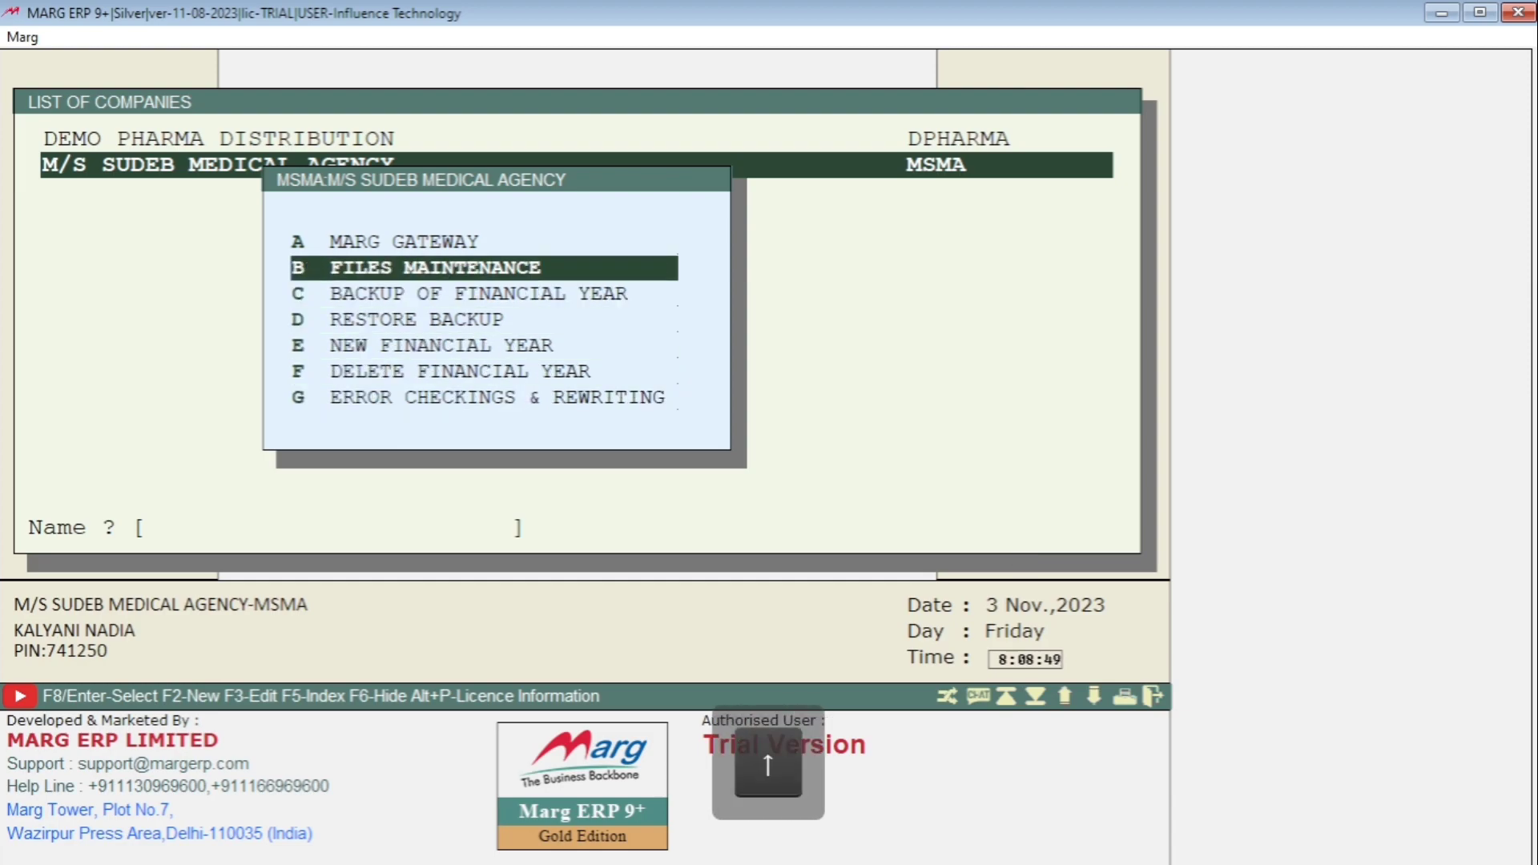
- Open M/S SUDEB MEDICAL AGENCY for 2023-2024 and launch Masters > MARG Setups > Control Room
key(Return)
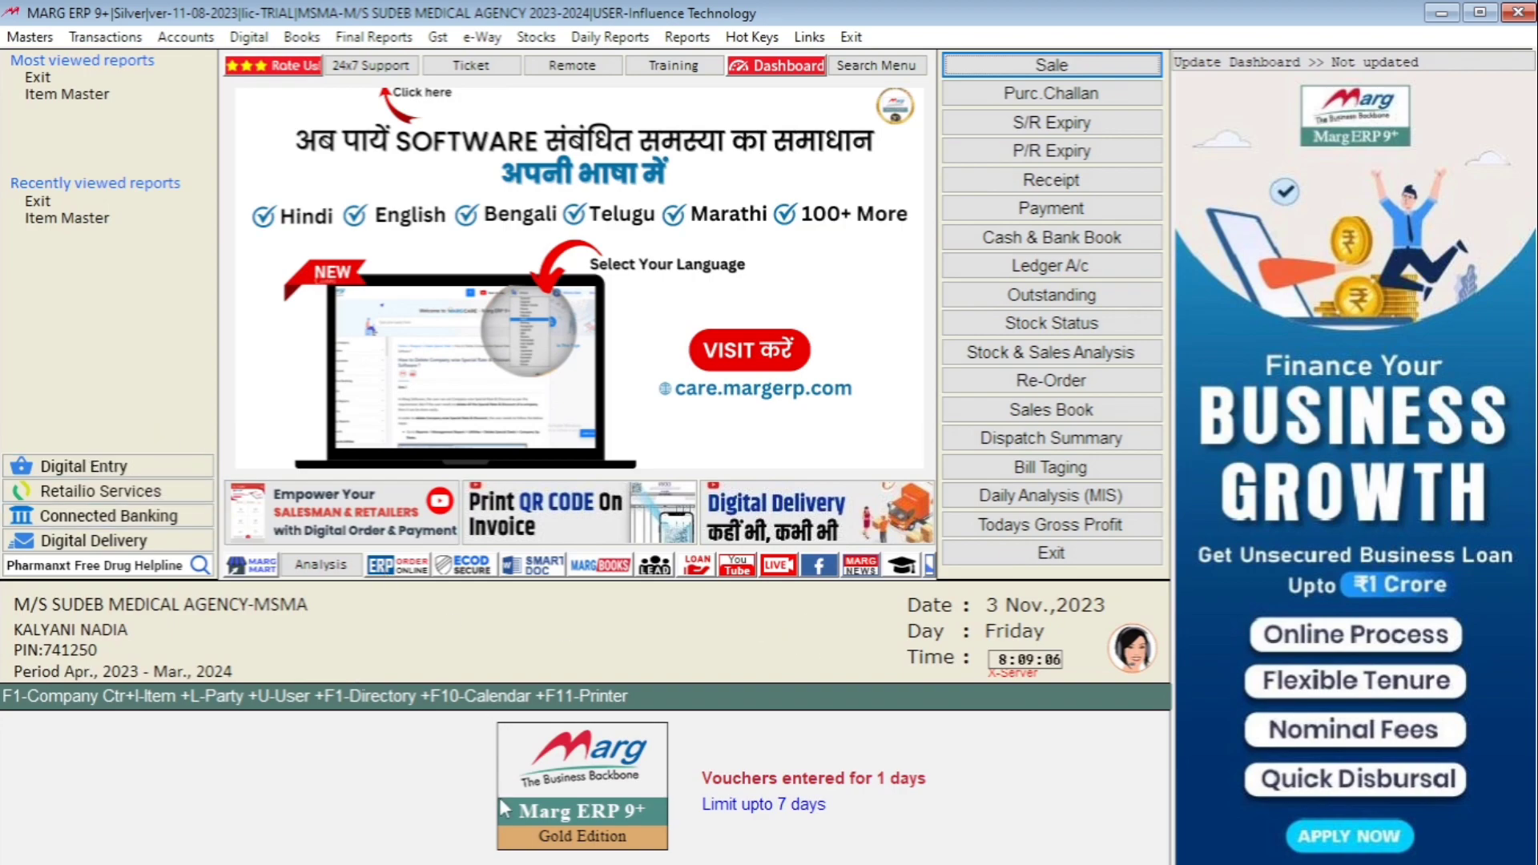
click(30, 37)
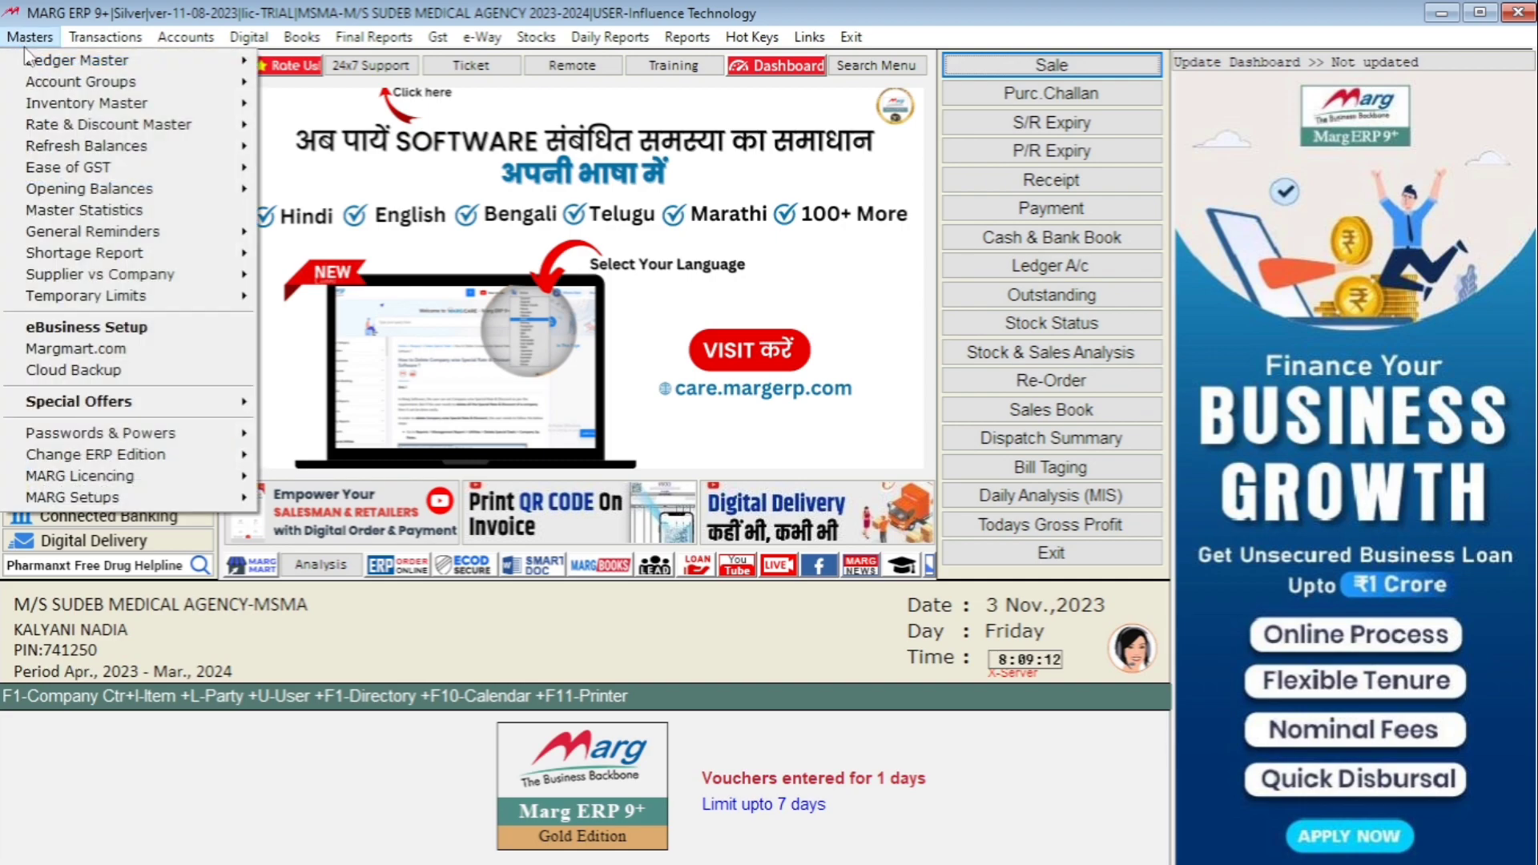
mouse_move(132, 504)
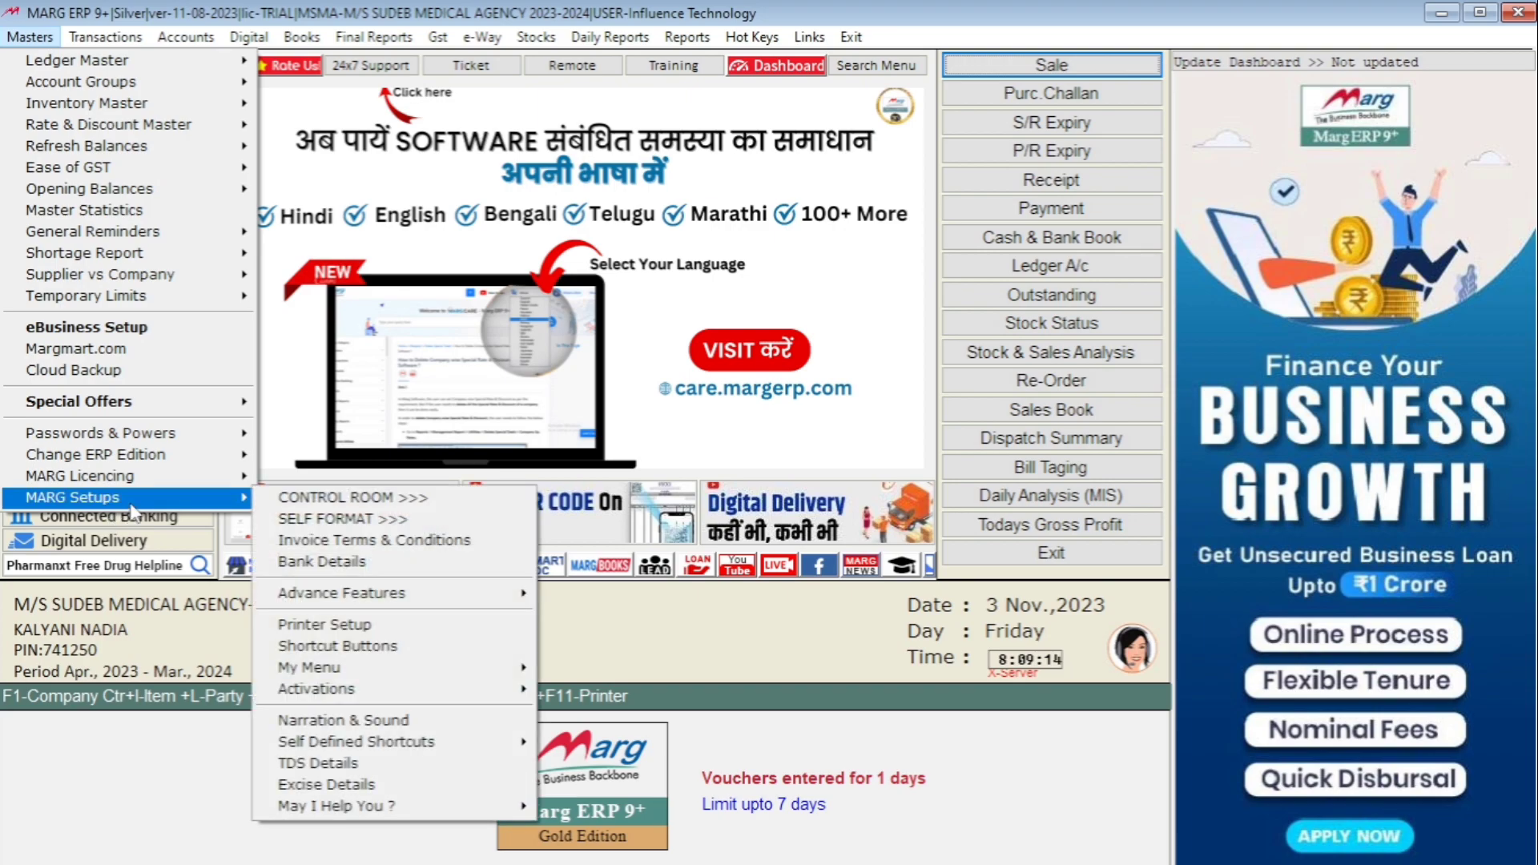
click(426, 501)
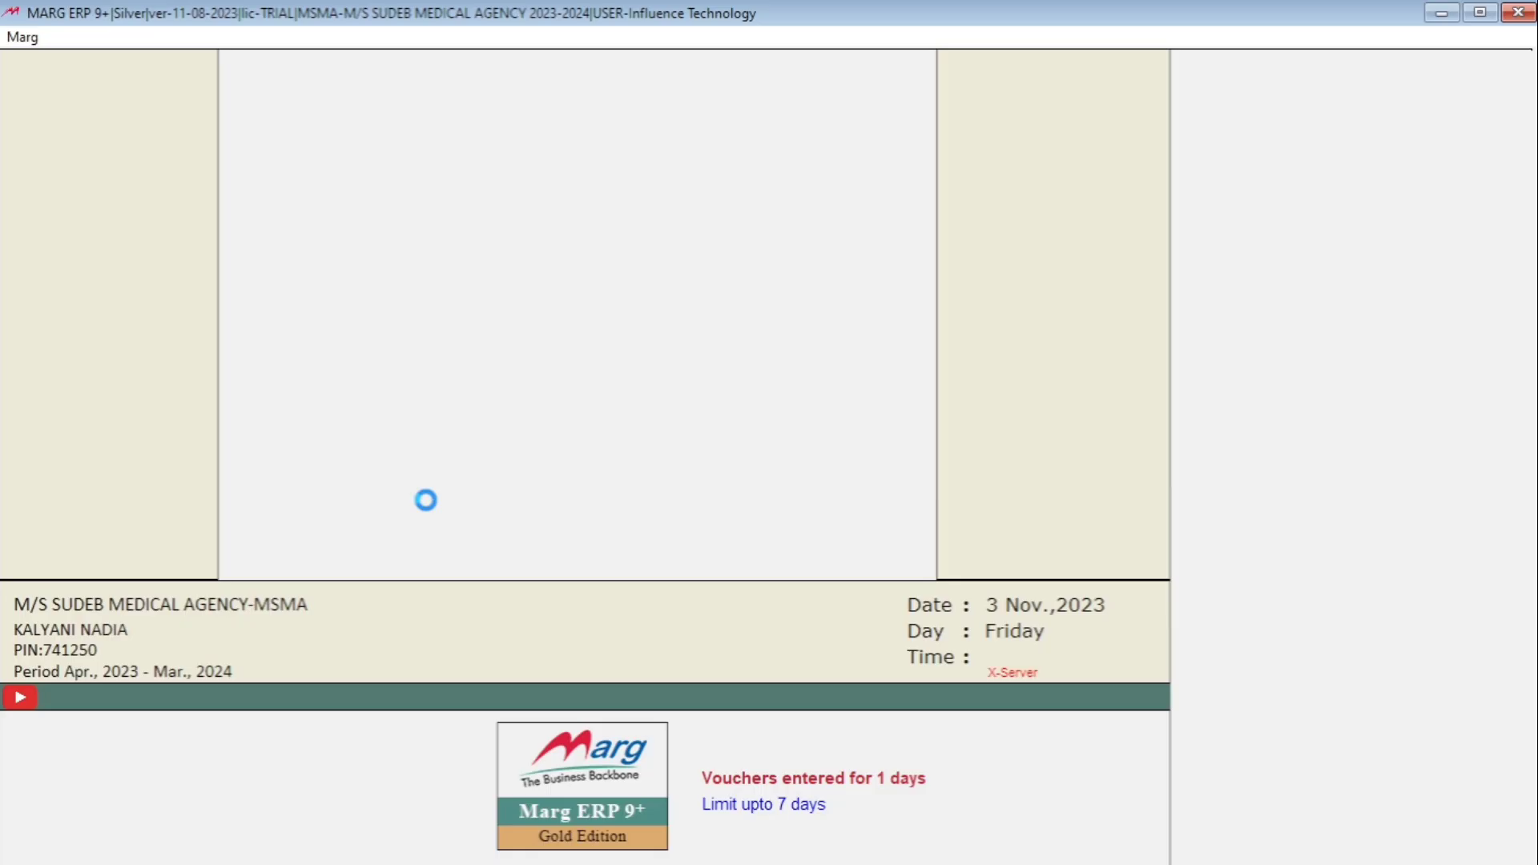
- Search Control Room for WAIT and set 'In Billing wait on' to 1 (All)
key(Return)
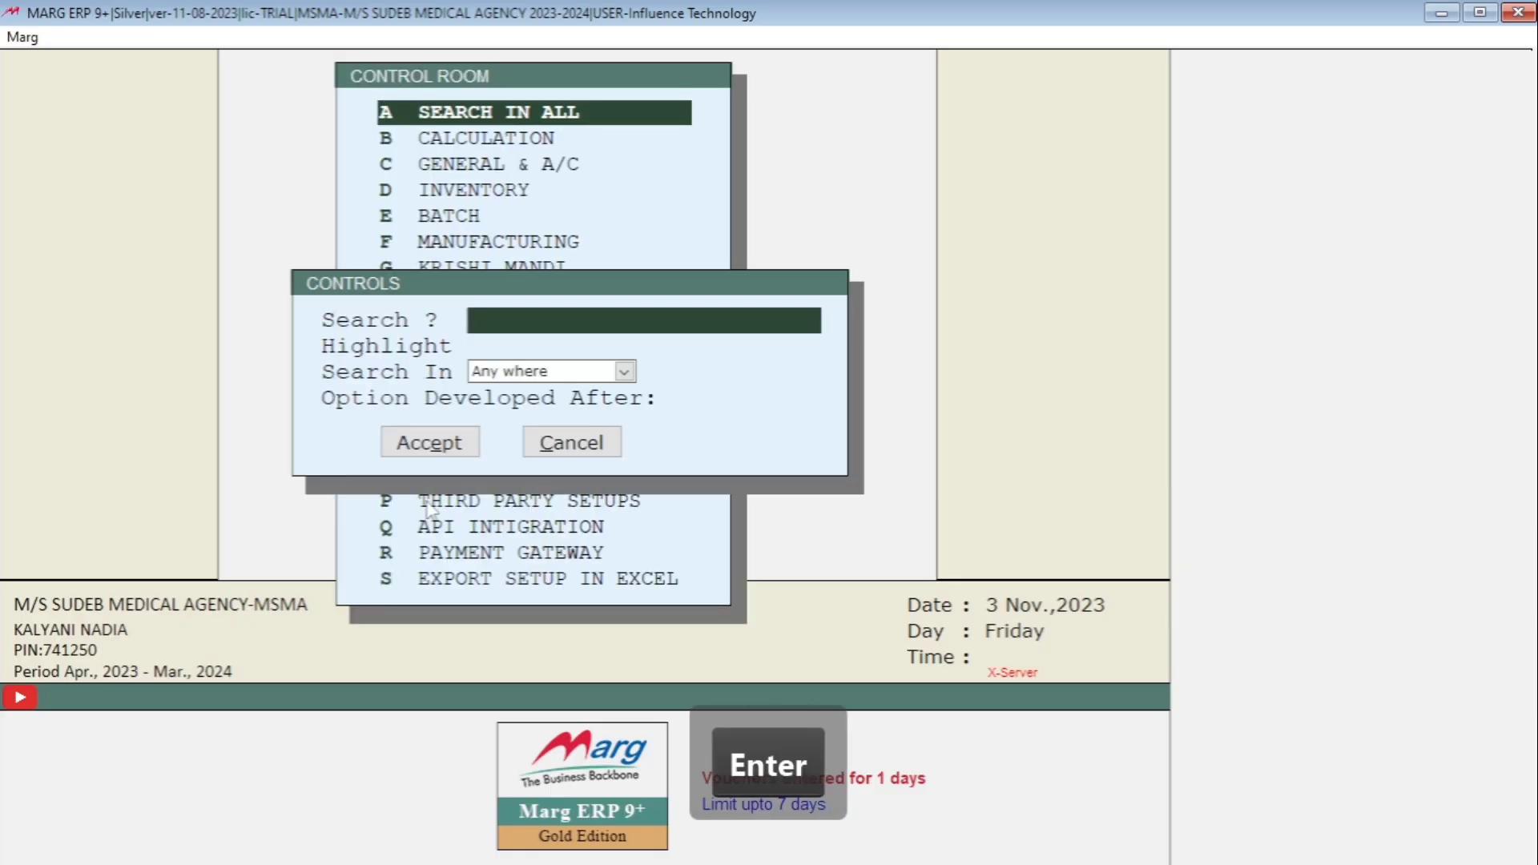
text(W)
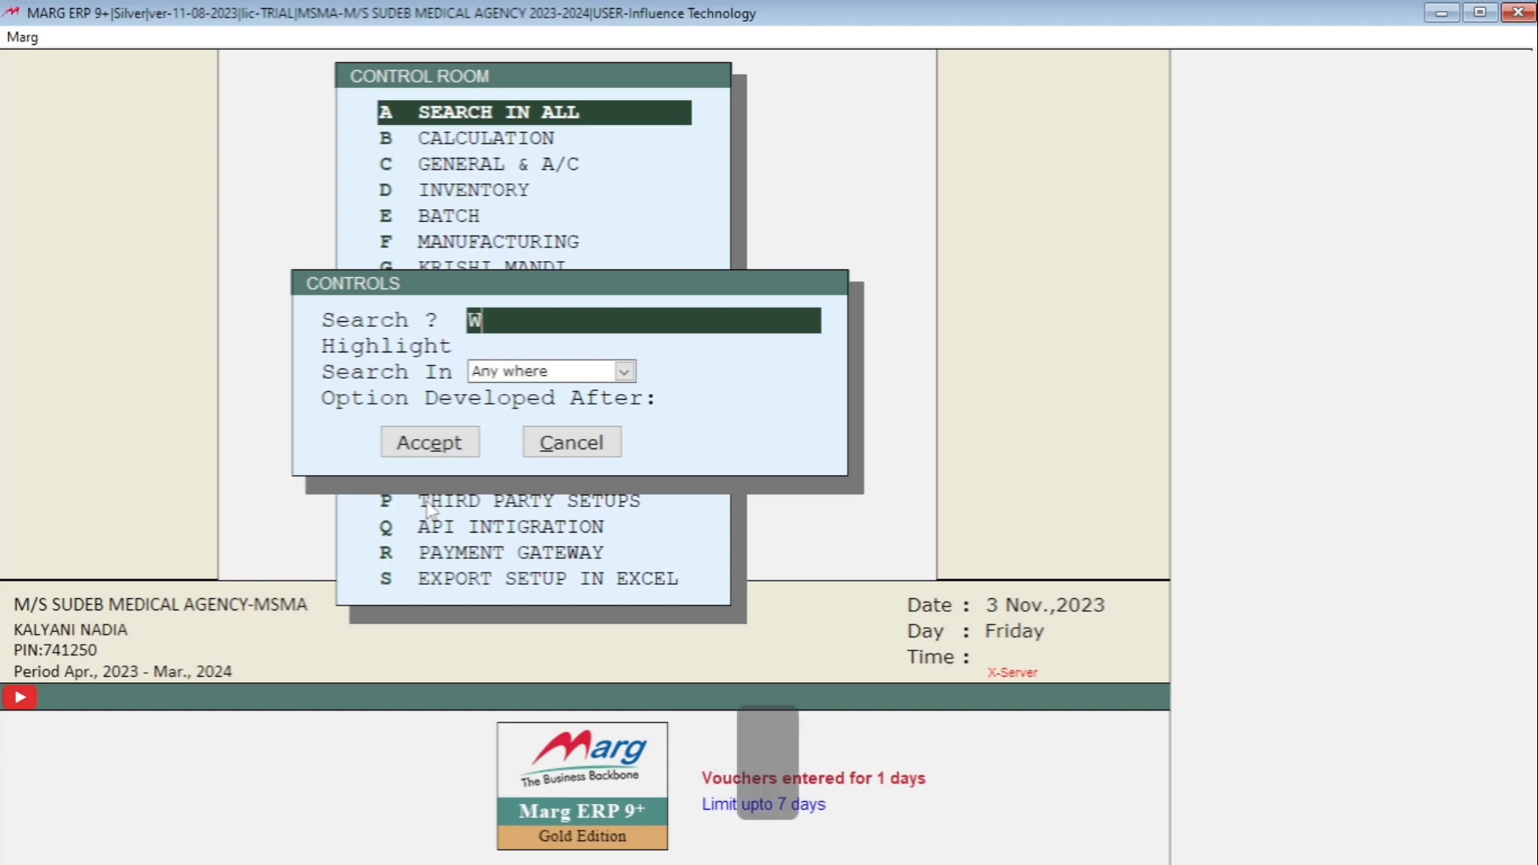
text(AIT)
key(Return)
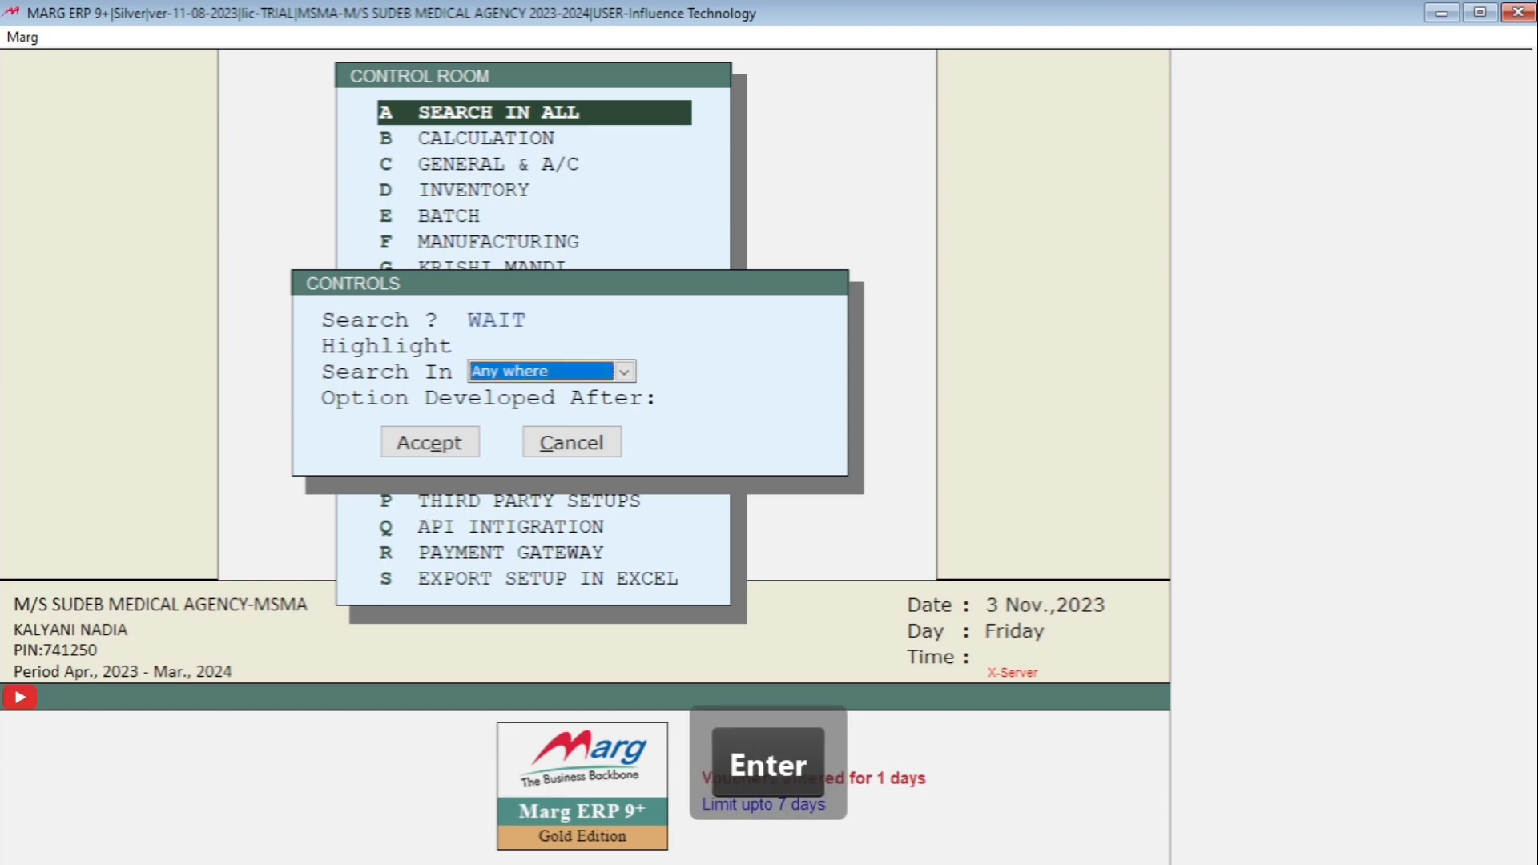
key(Return)
key(Return)
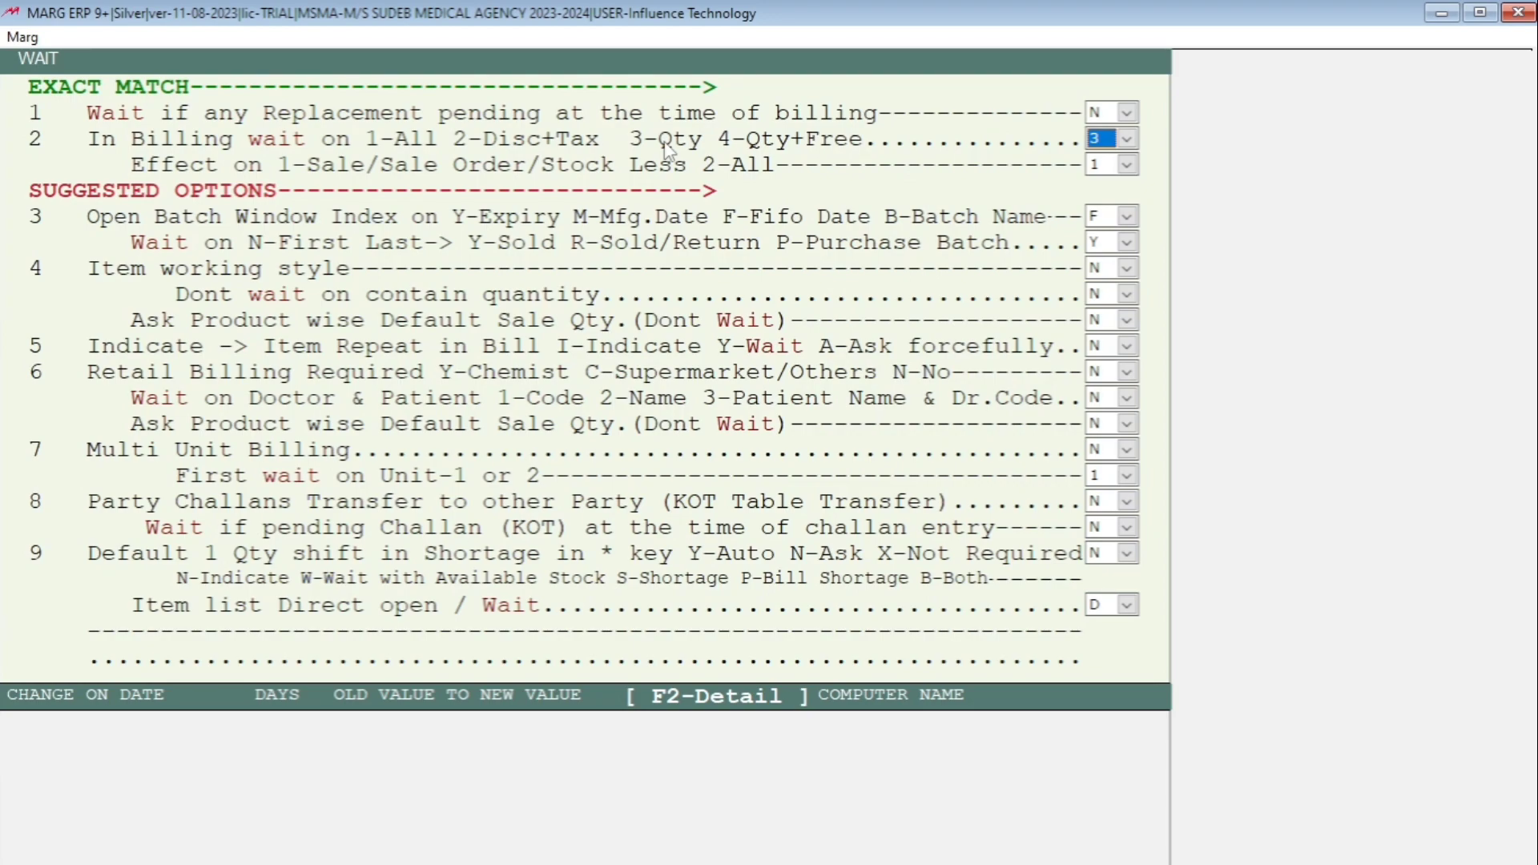
click(1126, 140)
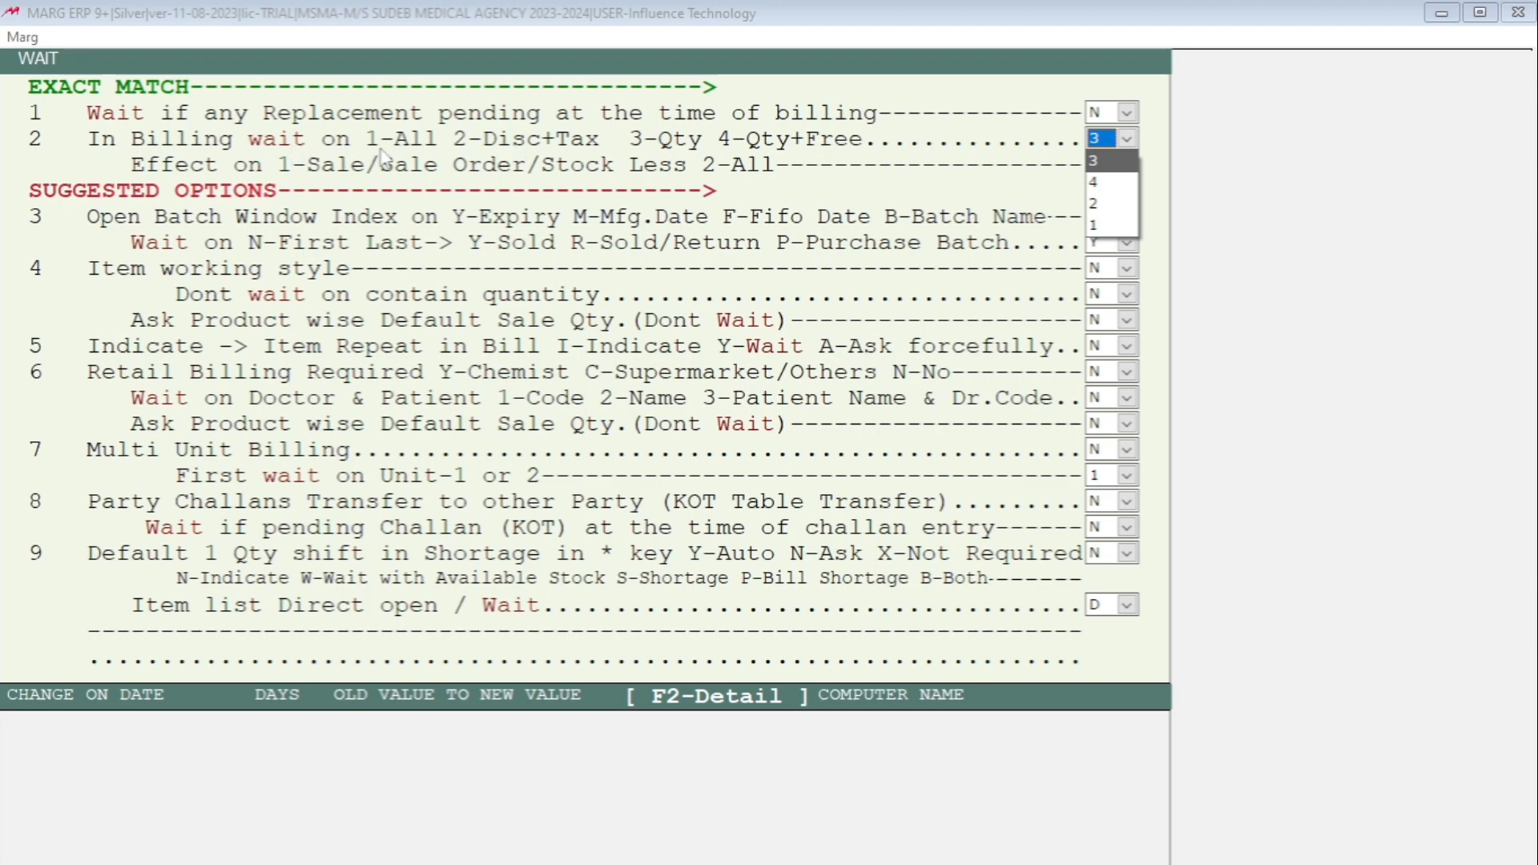
click(1106, 228)
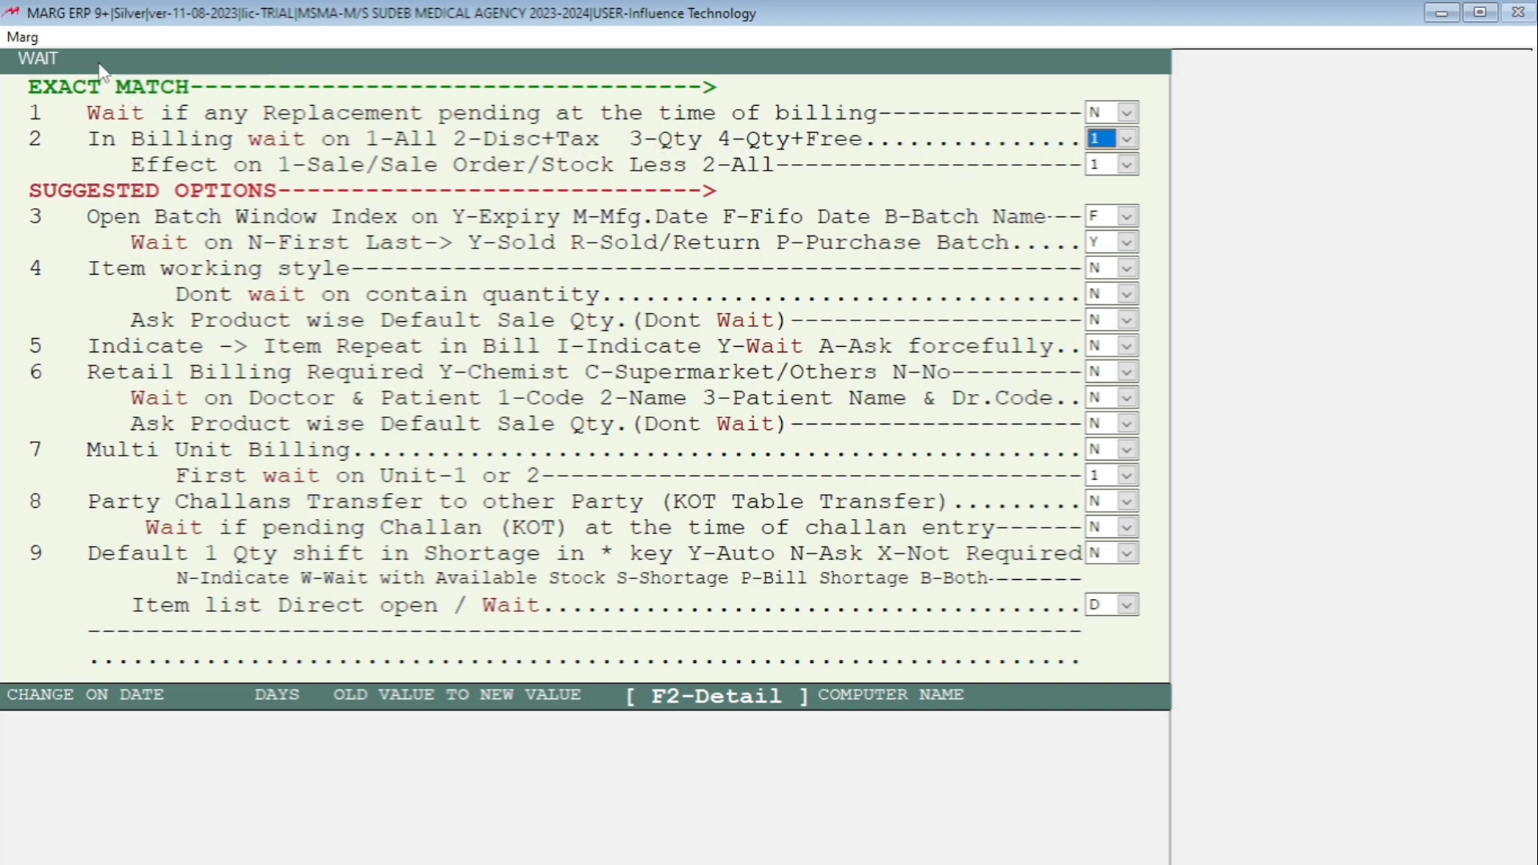
key(Return)
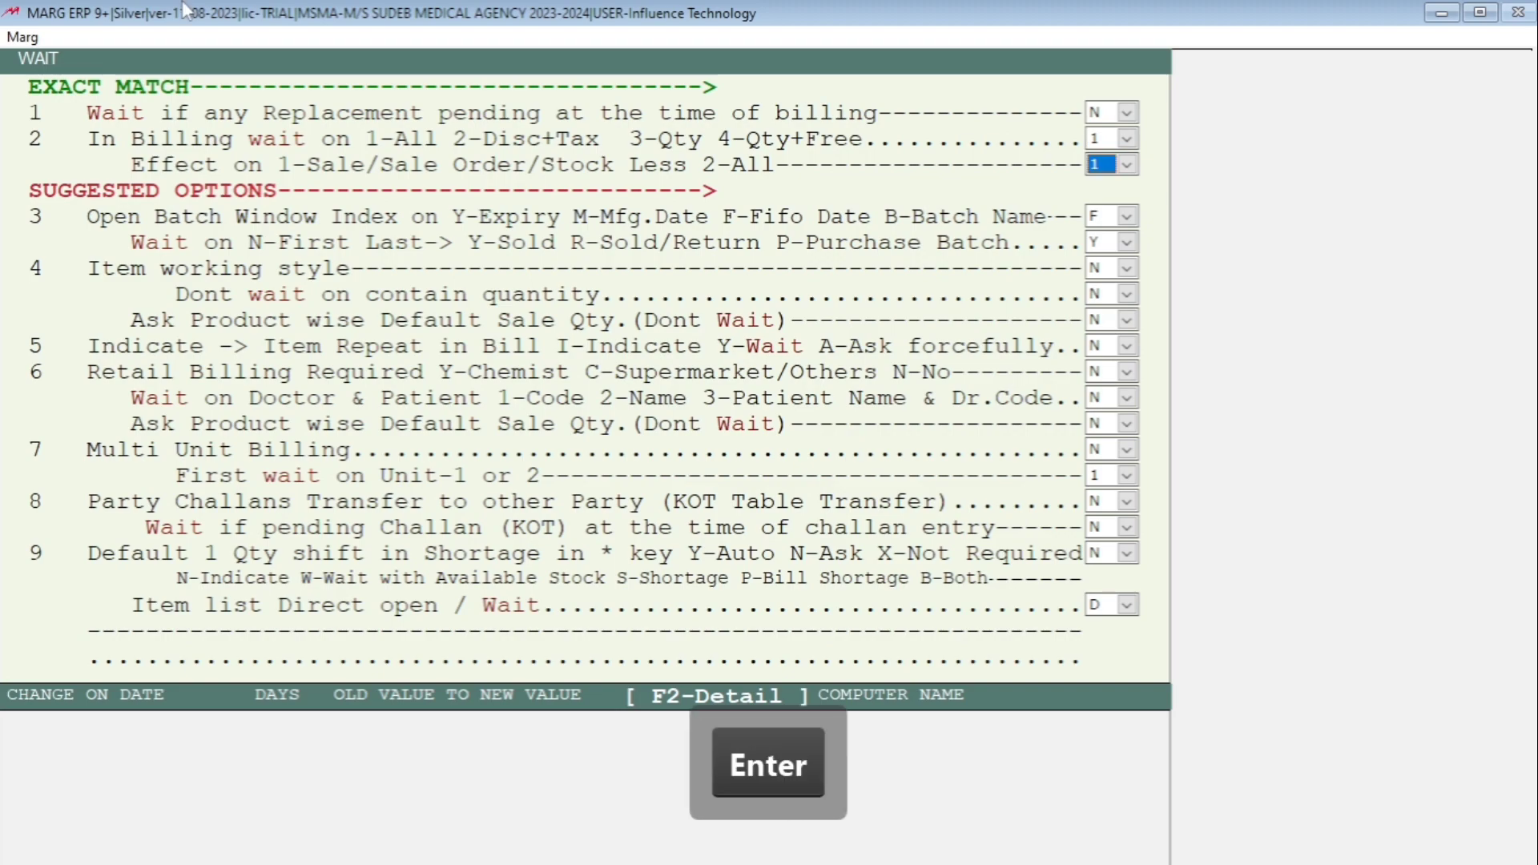
key(Escape)
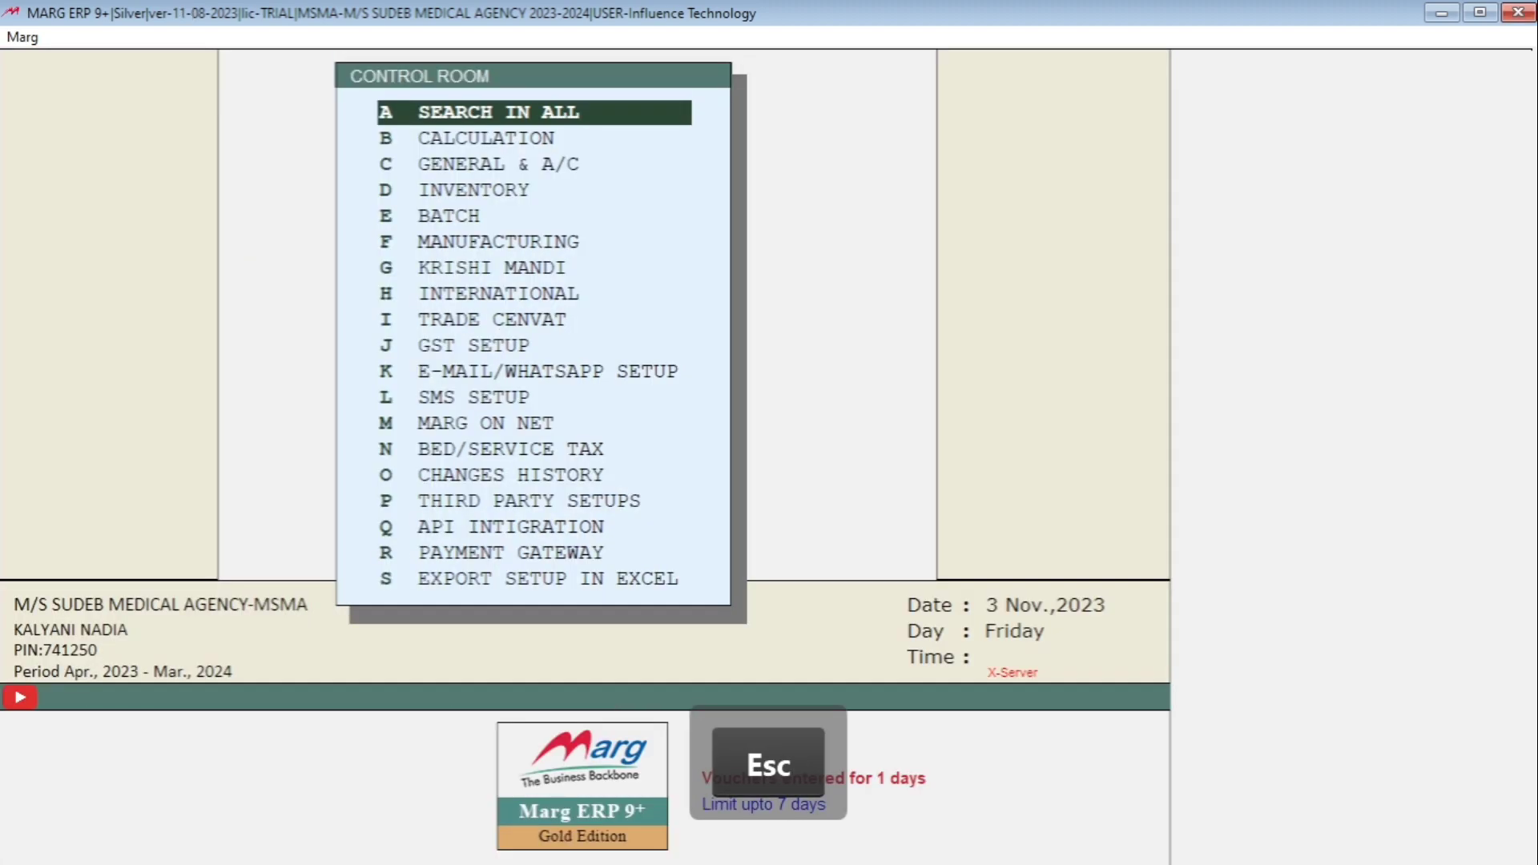
- Search Control Room for HALF and set cash/credit numbering to R
key(Return)
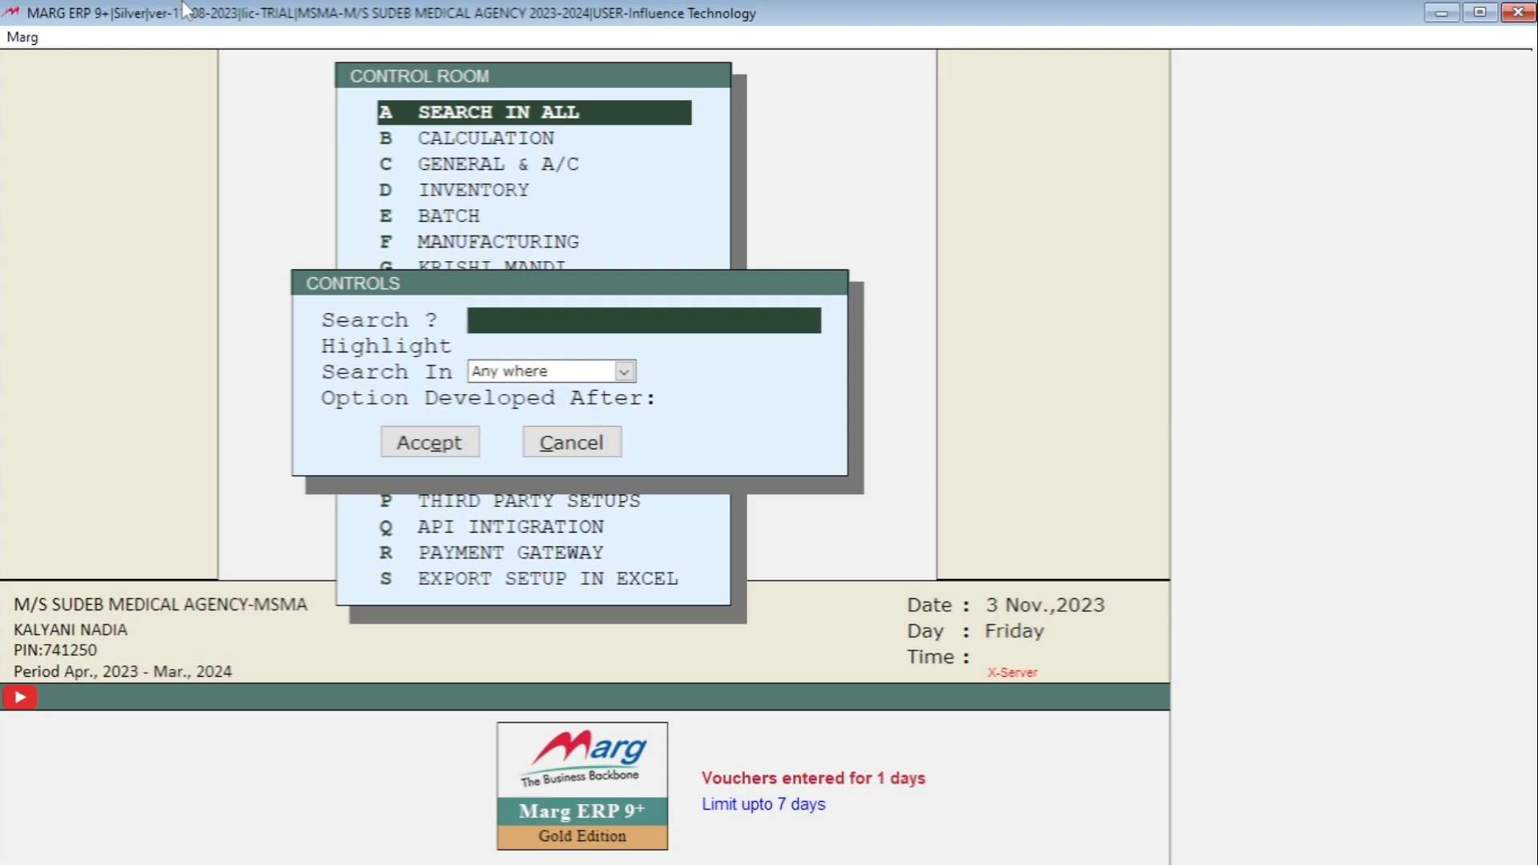
text(HALF)
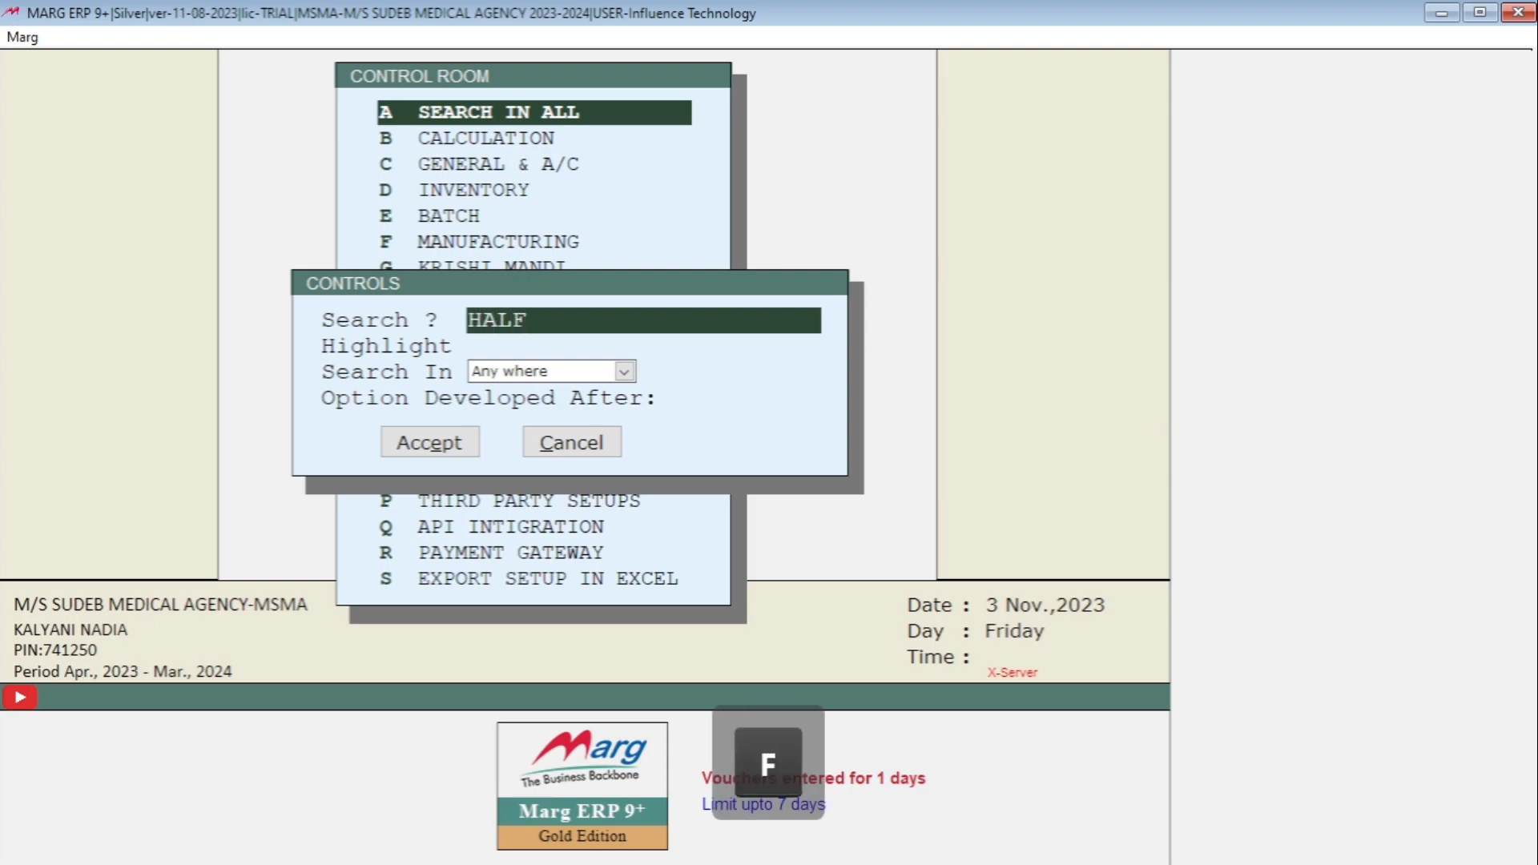
key(Return)
key(Return)
key(Return)
key(Return)
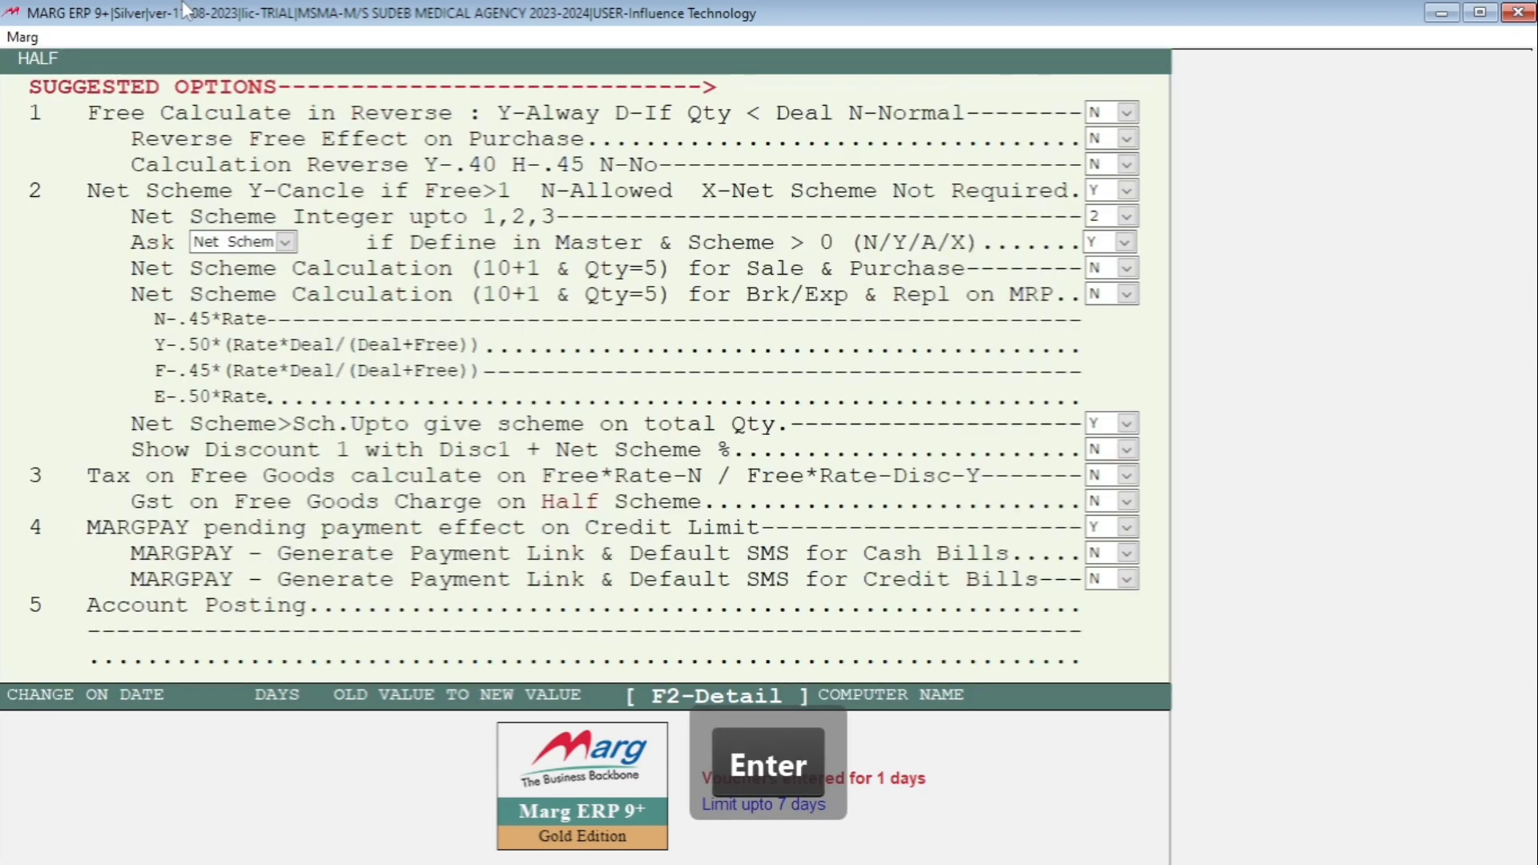
key(Return)
key(Return)
key(Return)
key(Return)
key(Return)
key(Return)
key(Return)
key(Return)
key(Return)
key(Return)
key(Return)
key(Return)
key(Return)
key(Return)
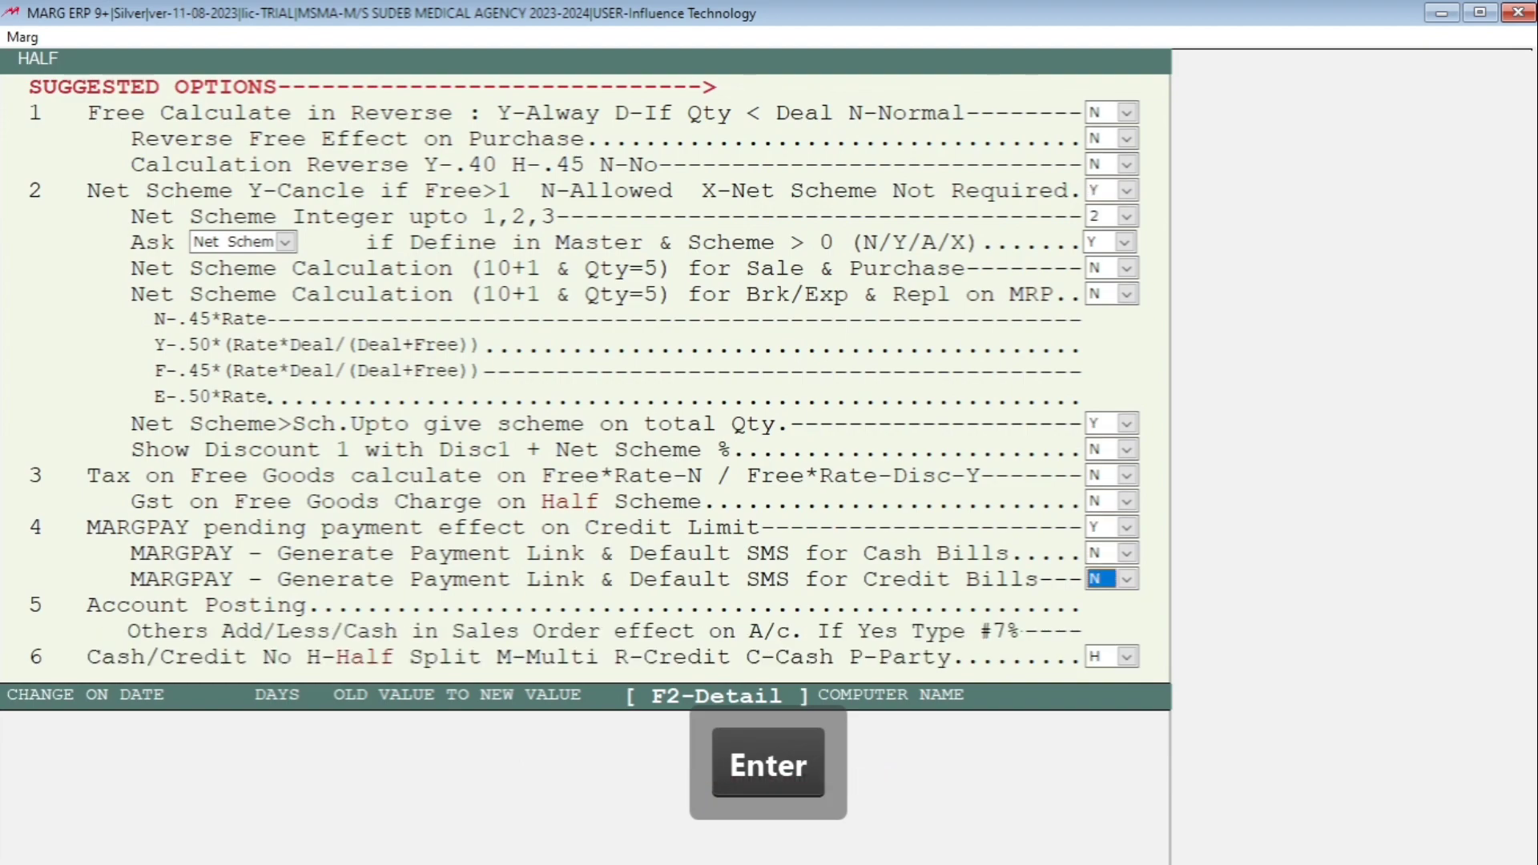
key(Return)
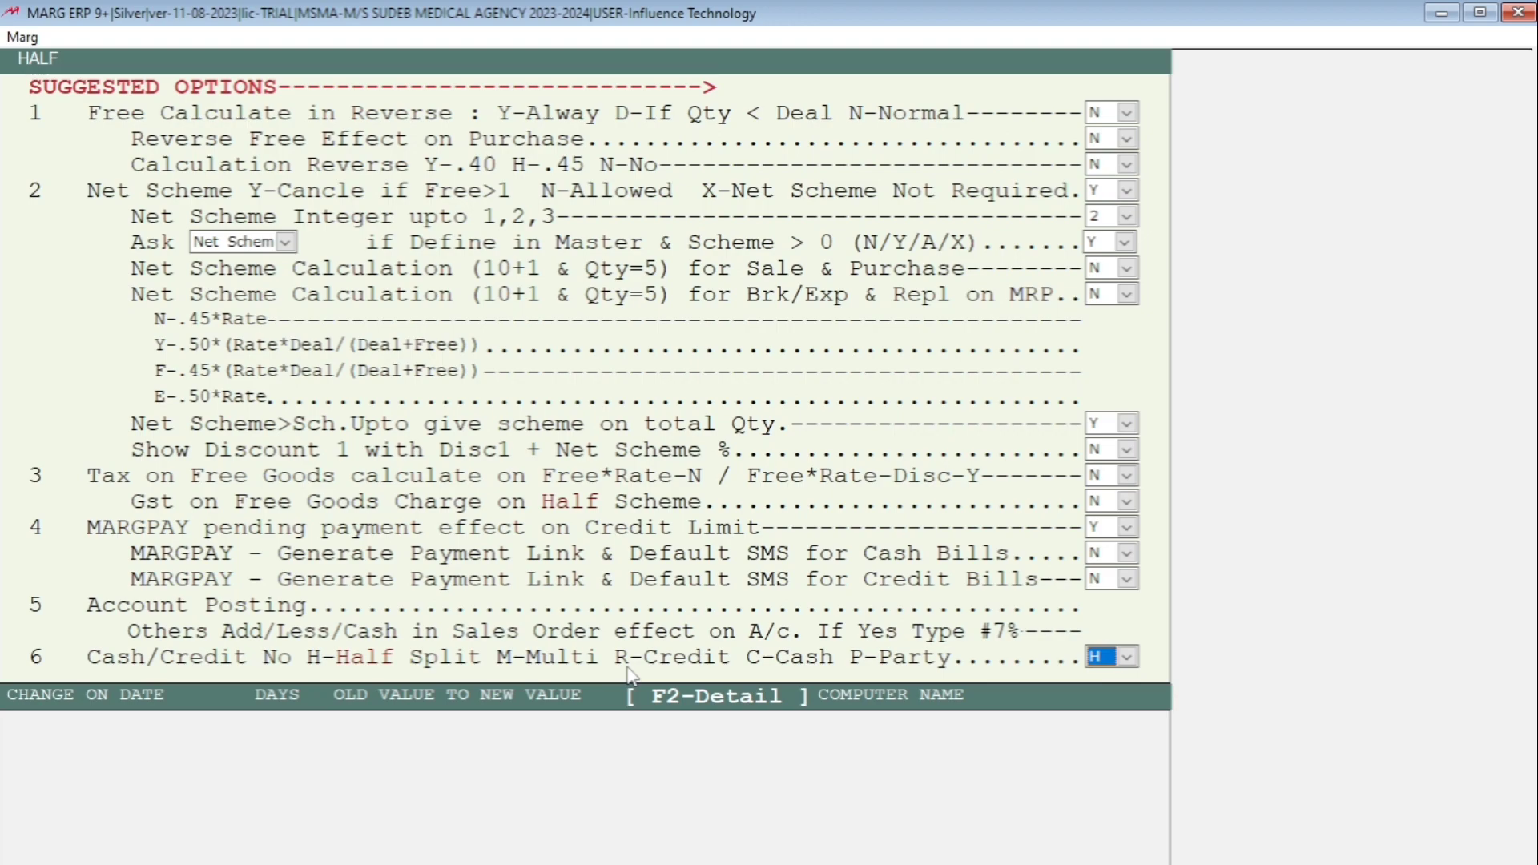
click(1126, 657)
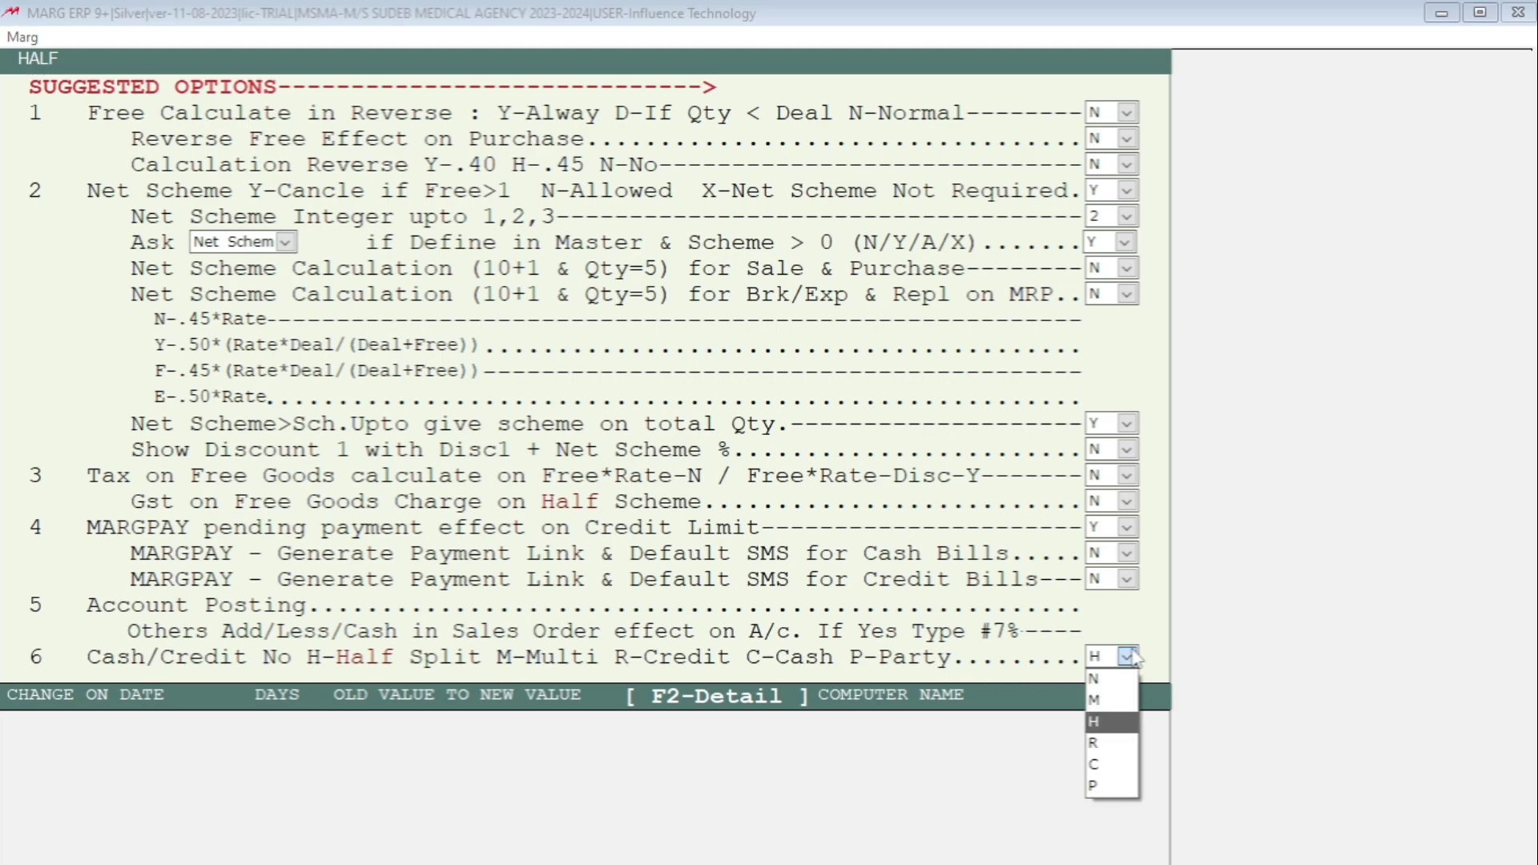
click(1099, 744)
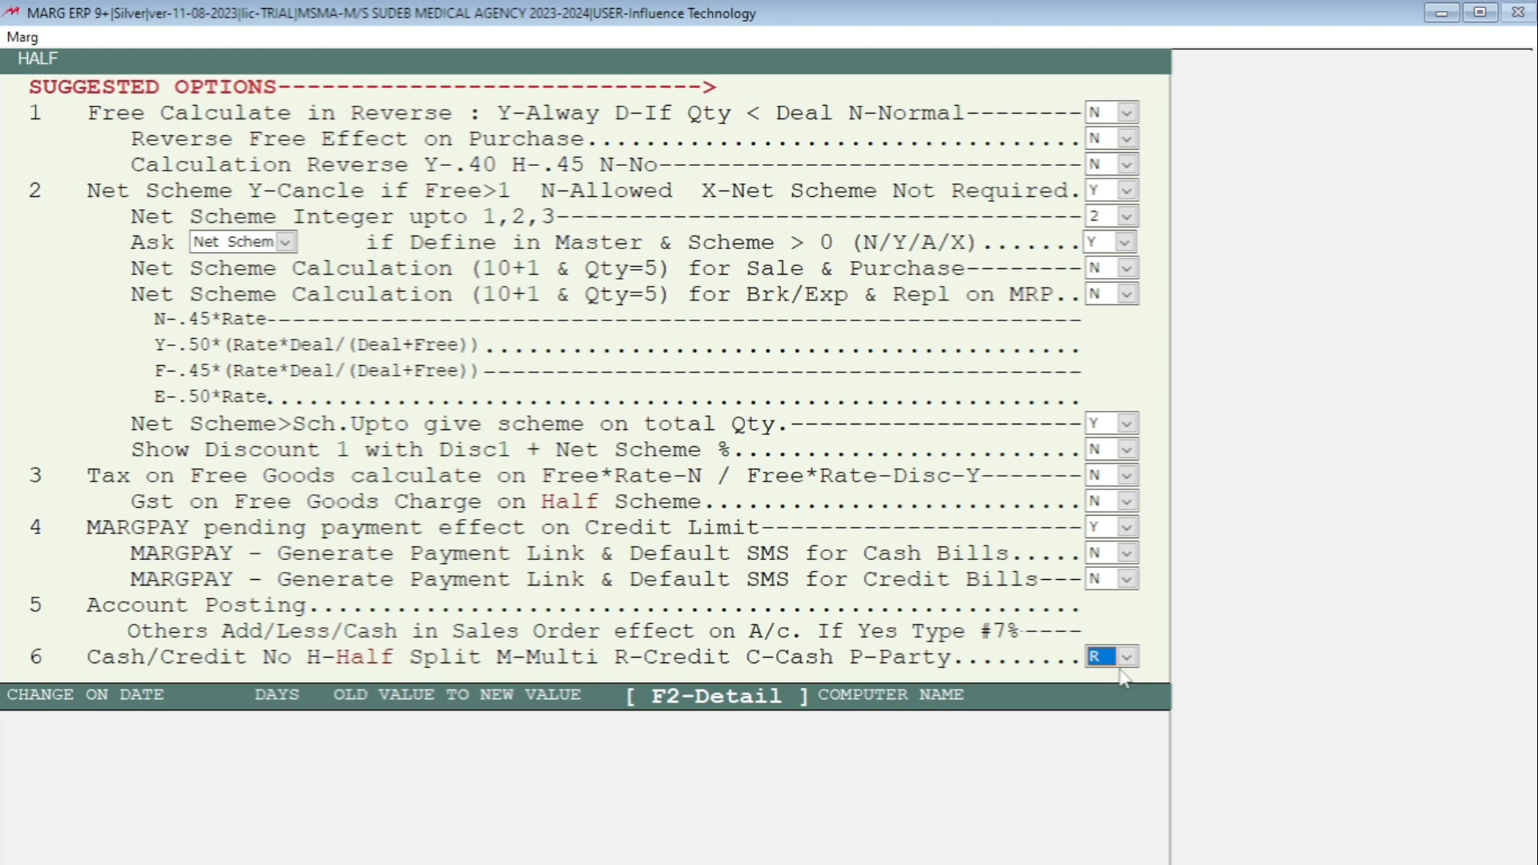
- Set the HALF 'Ask on' option to B (Both)
key(Return)
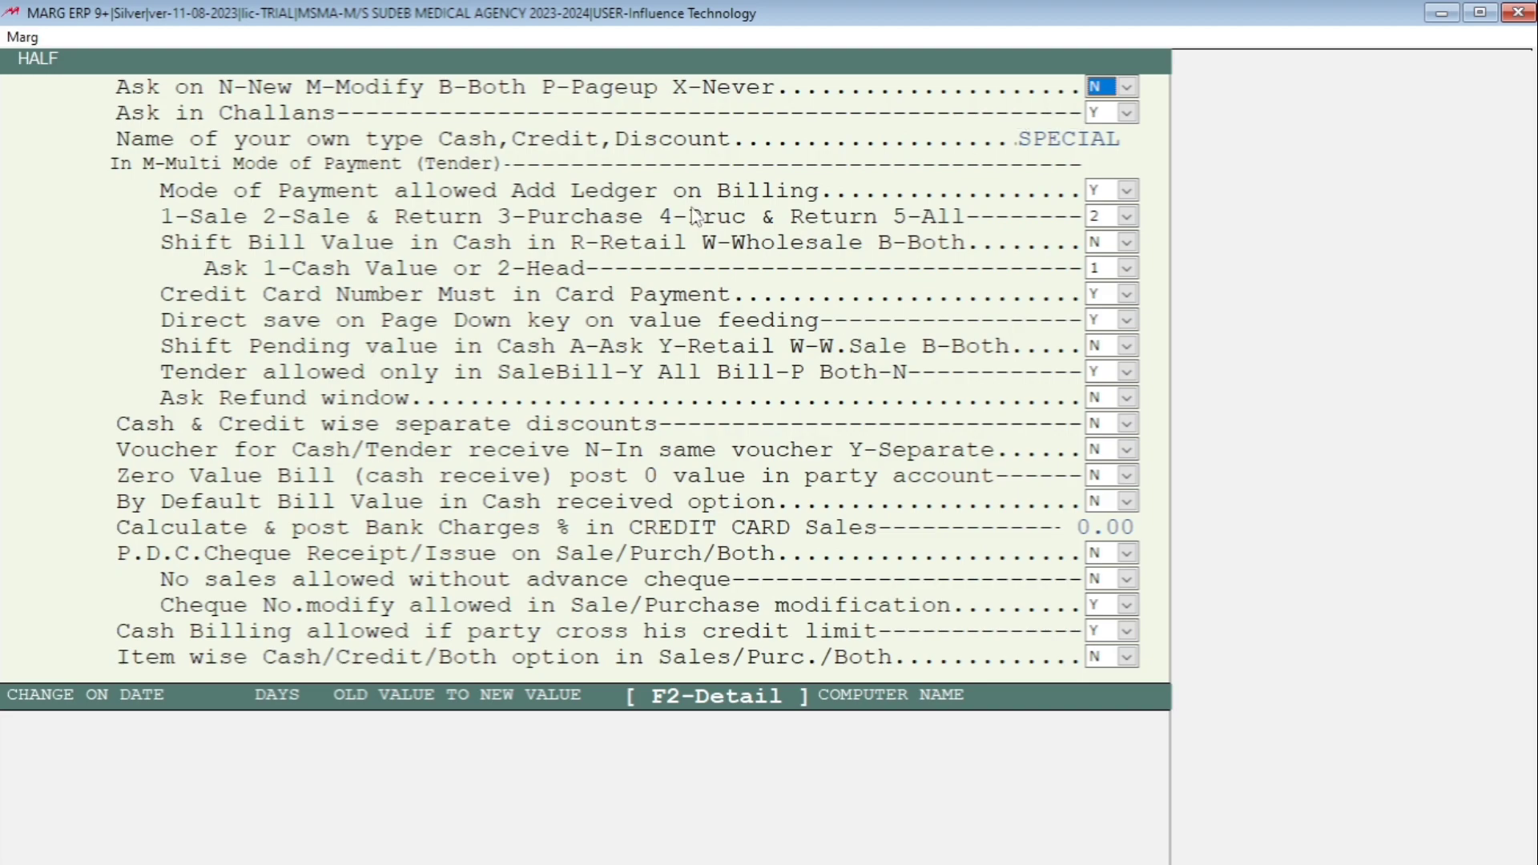
text(B)
key(Return)
- Search Control Room for ASK MRP and set Ask MRP on Receive to M
key(Escape)
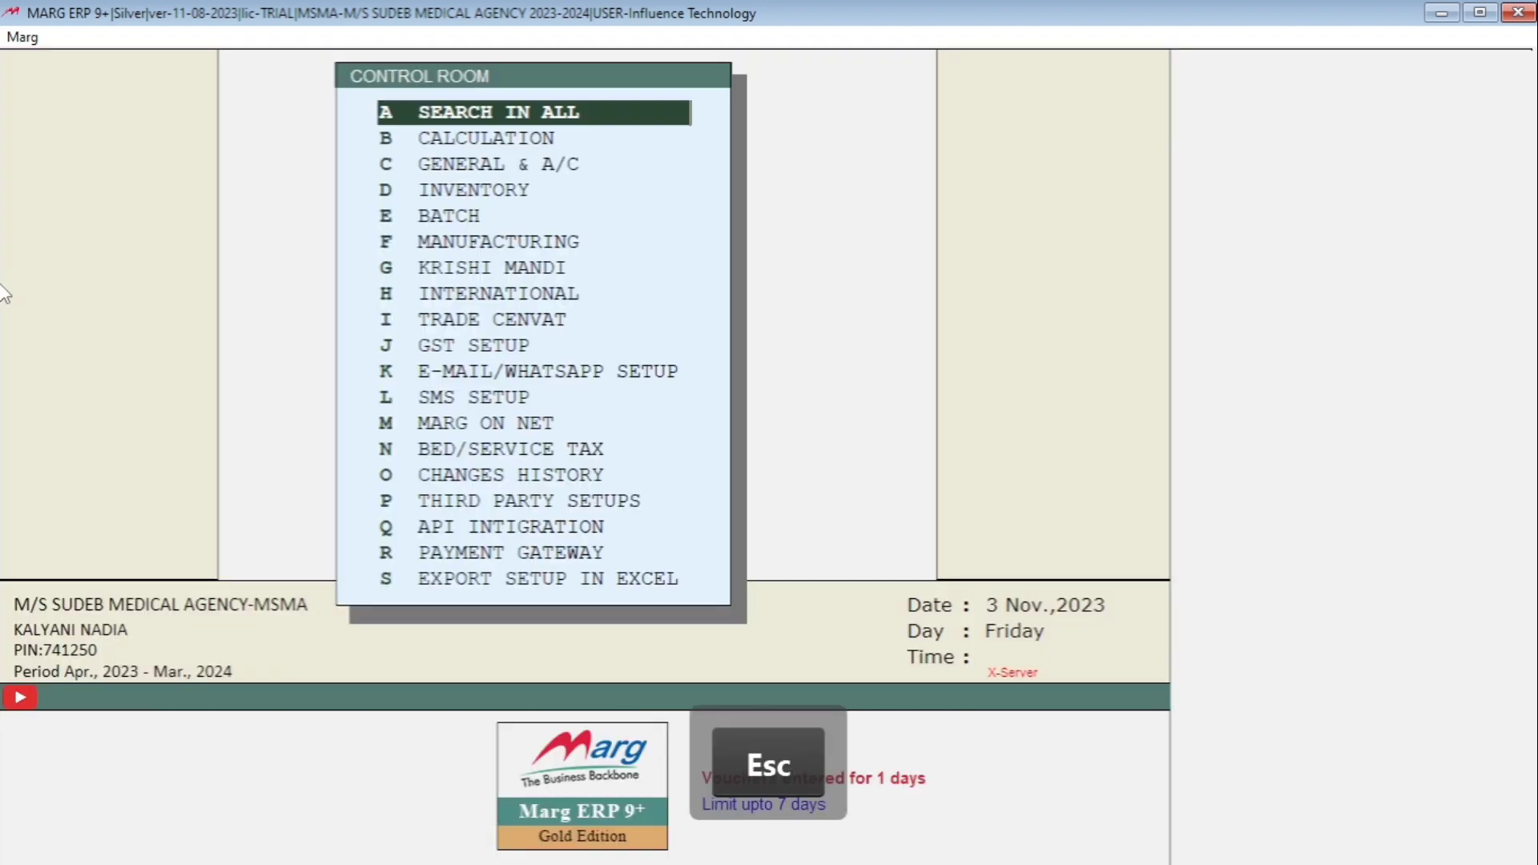
key(Return)
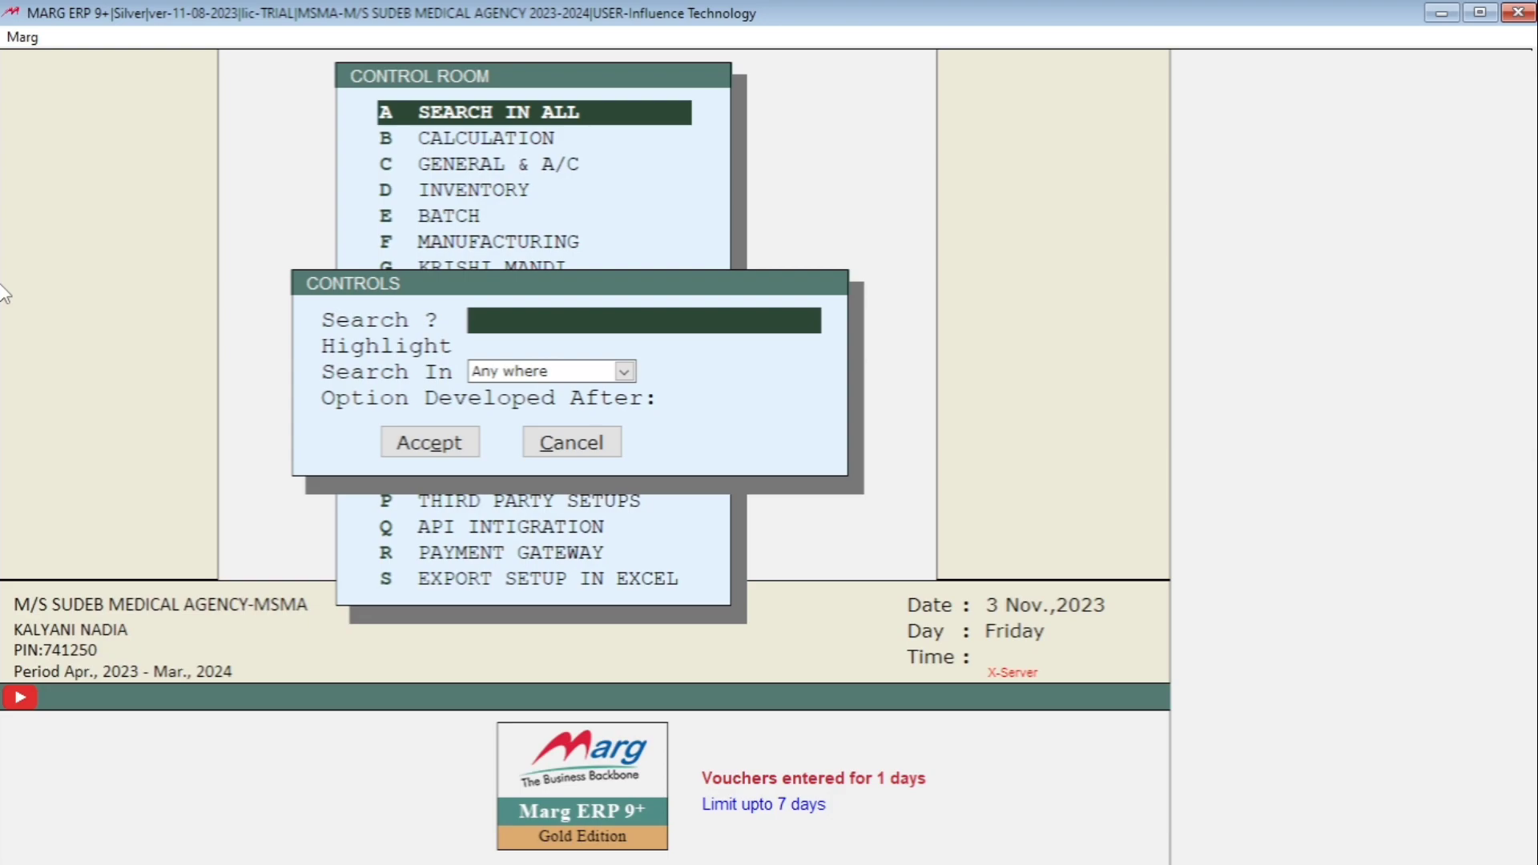
text(ASK M)
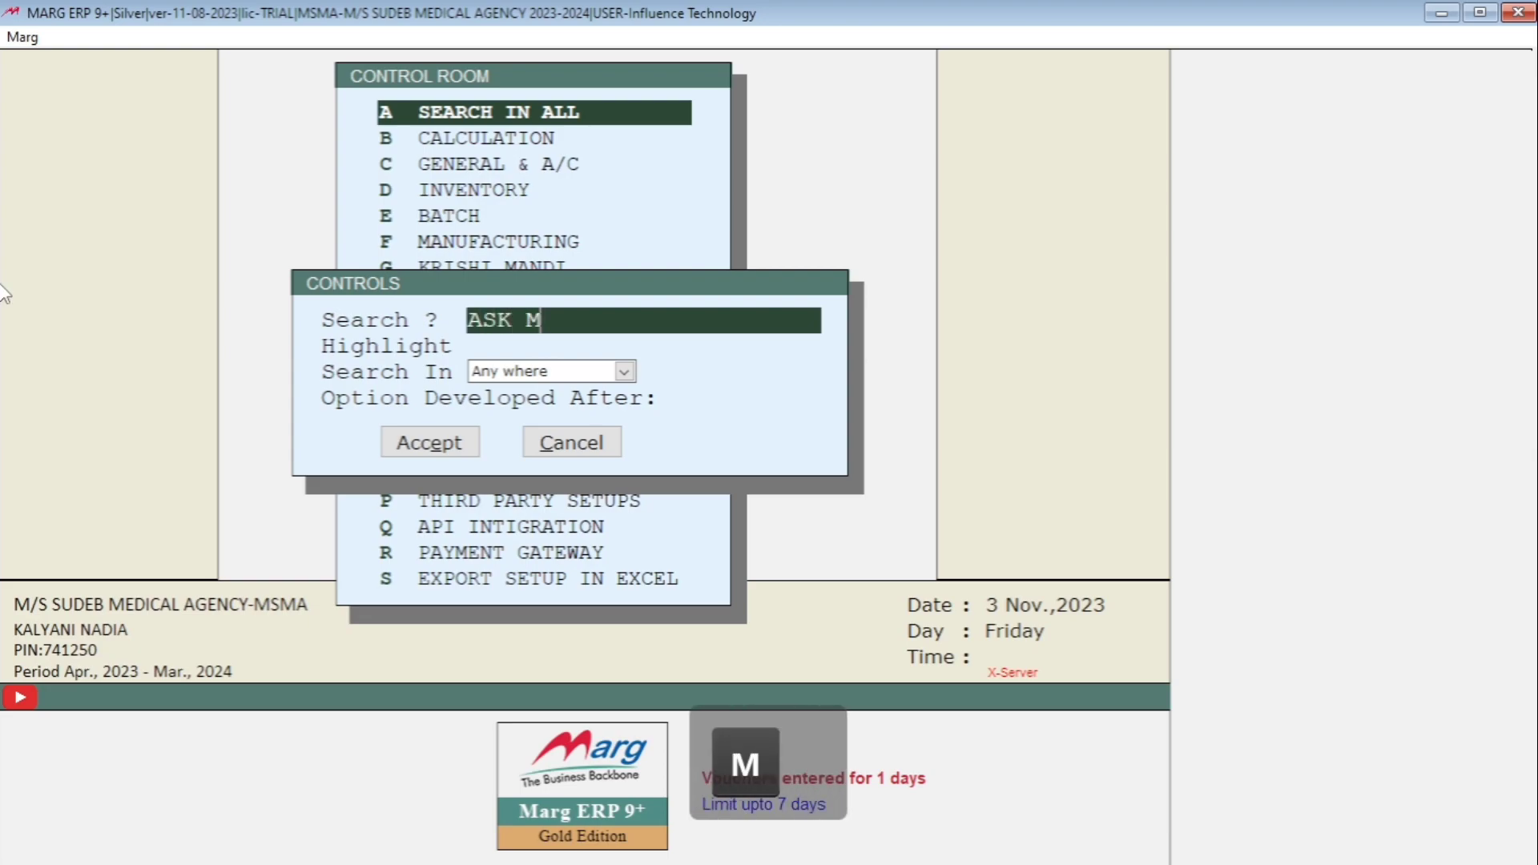
text(RP)
key(Return)
key(Return)
key(Return)
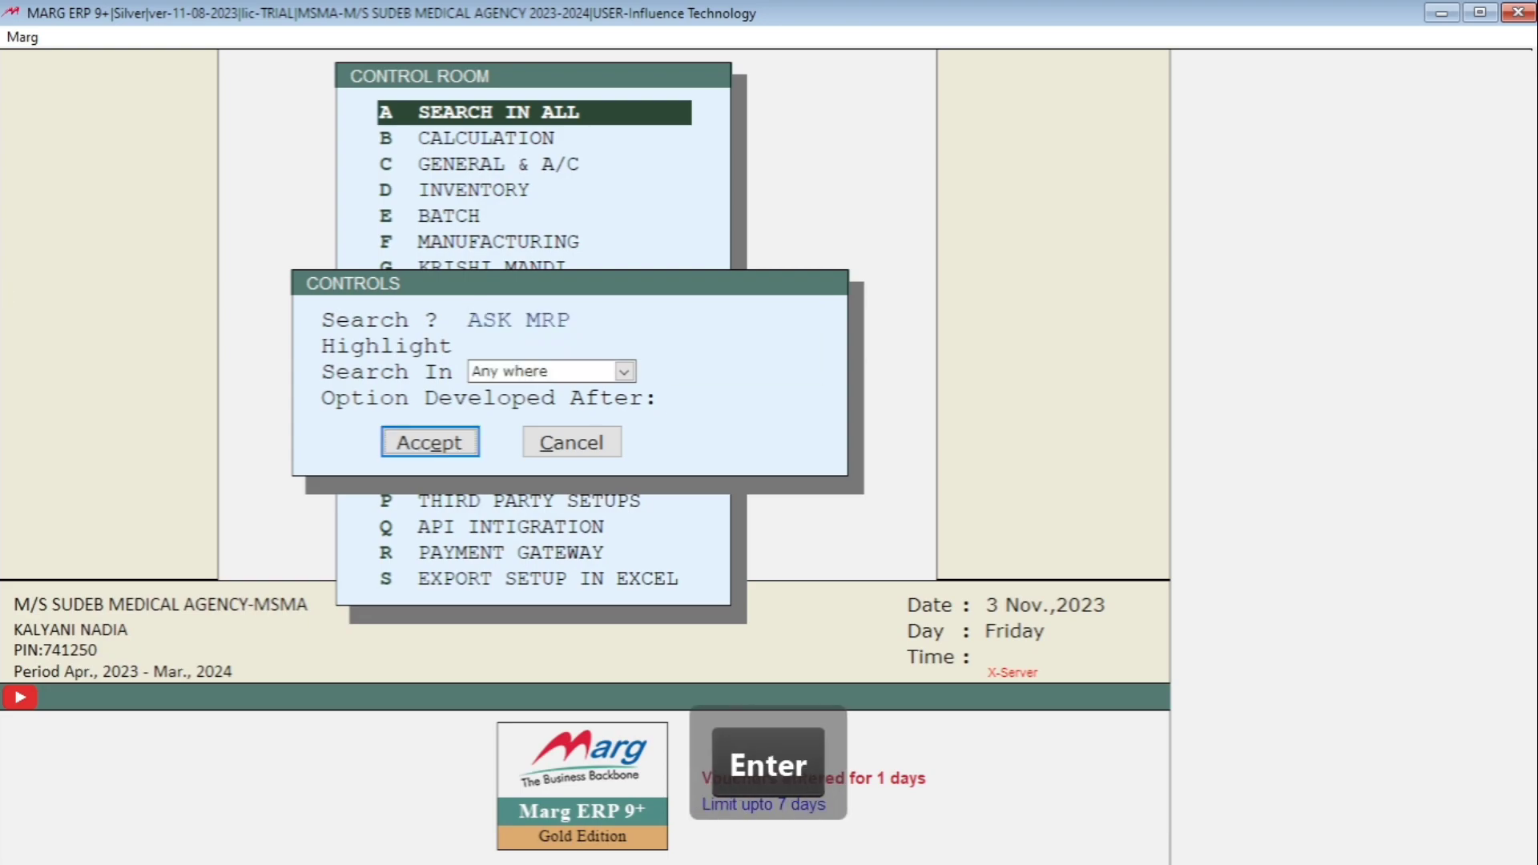
key(Return)
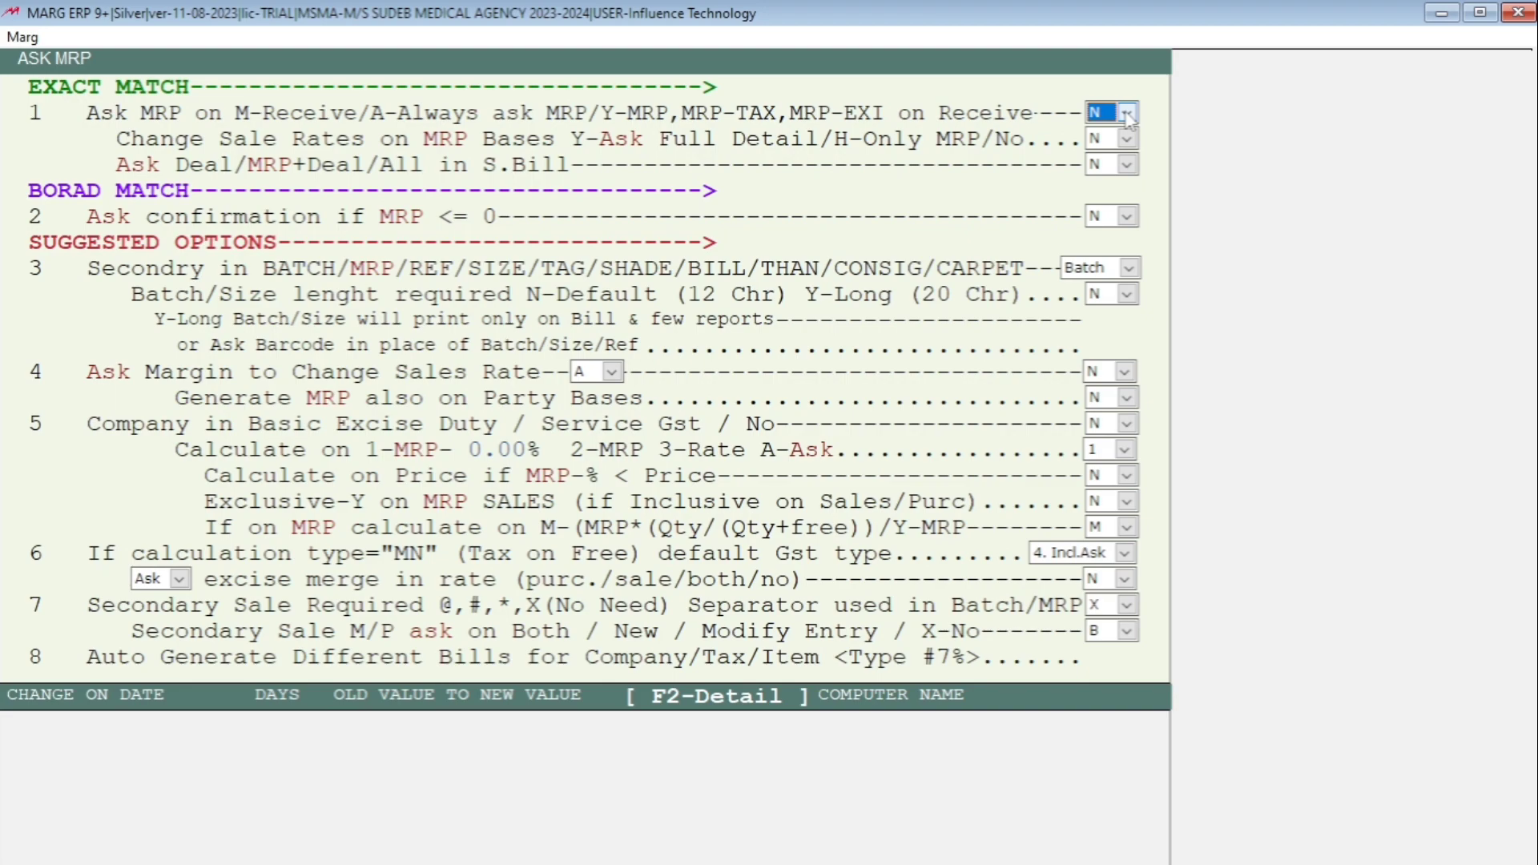
key(m)
- Set Change Sale Rates on MRP Bases to H (Only MRP)
click(1128, 140)
click(1109, 182)
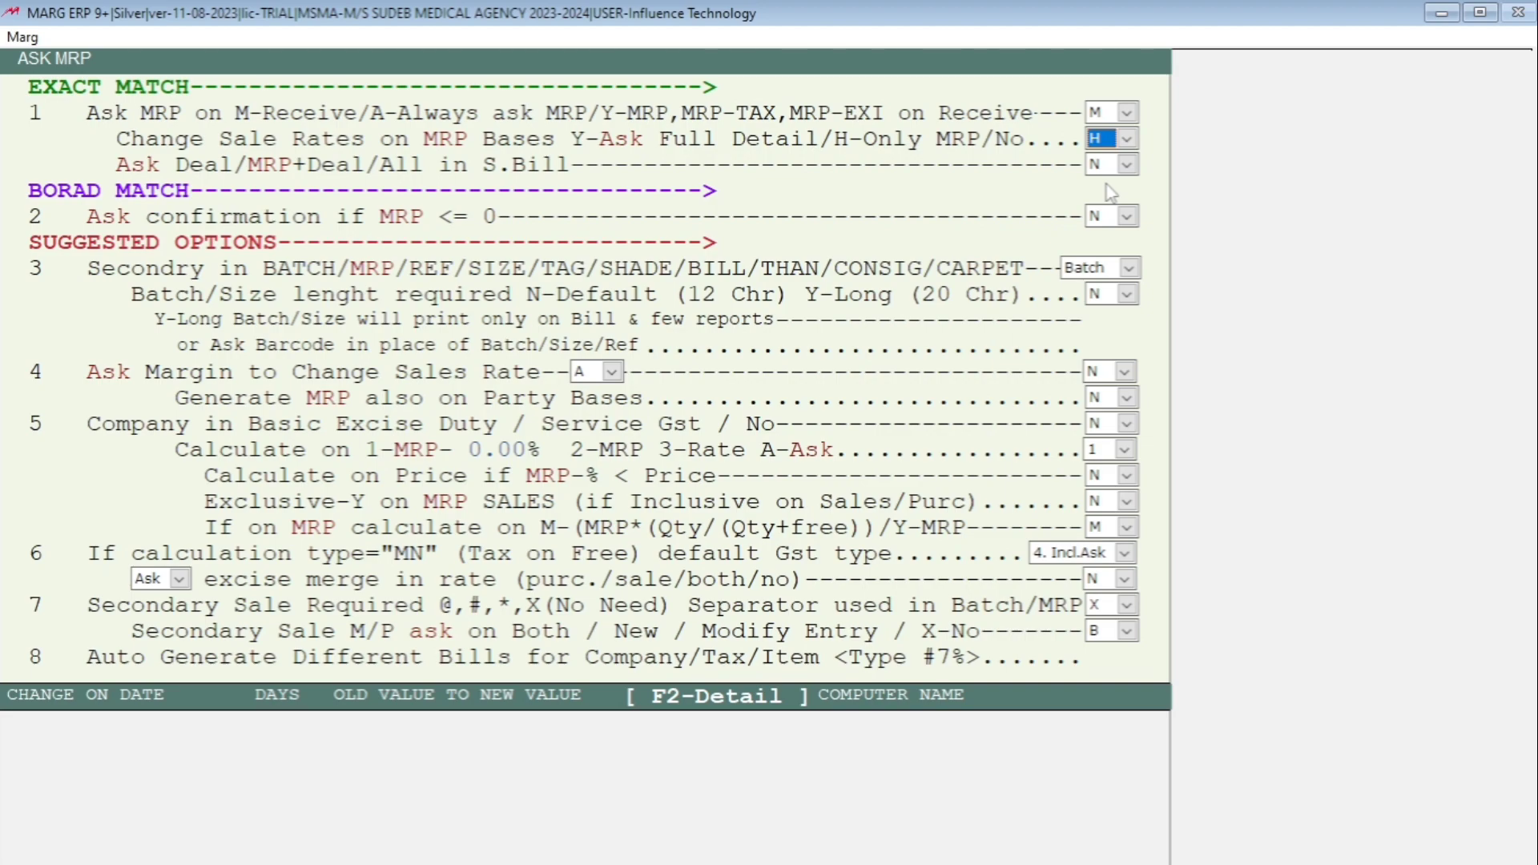
click(1127, 139)
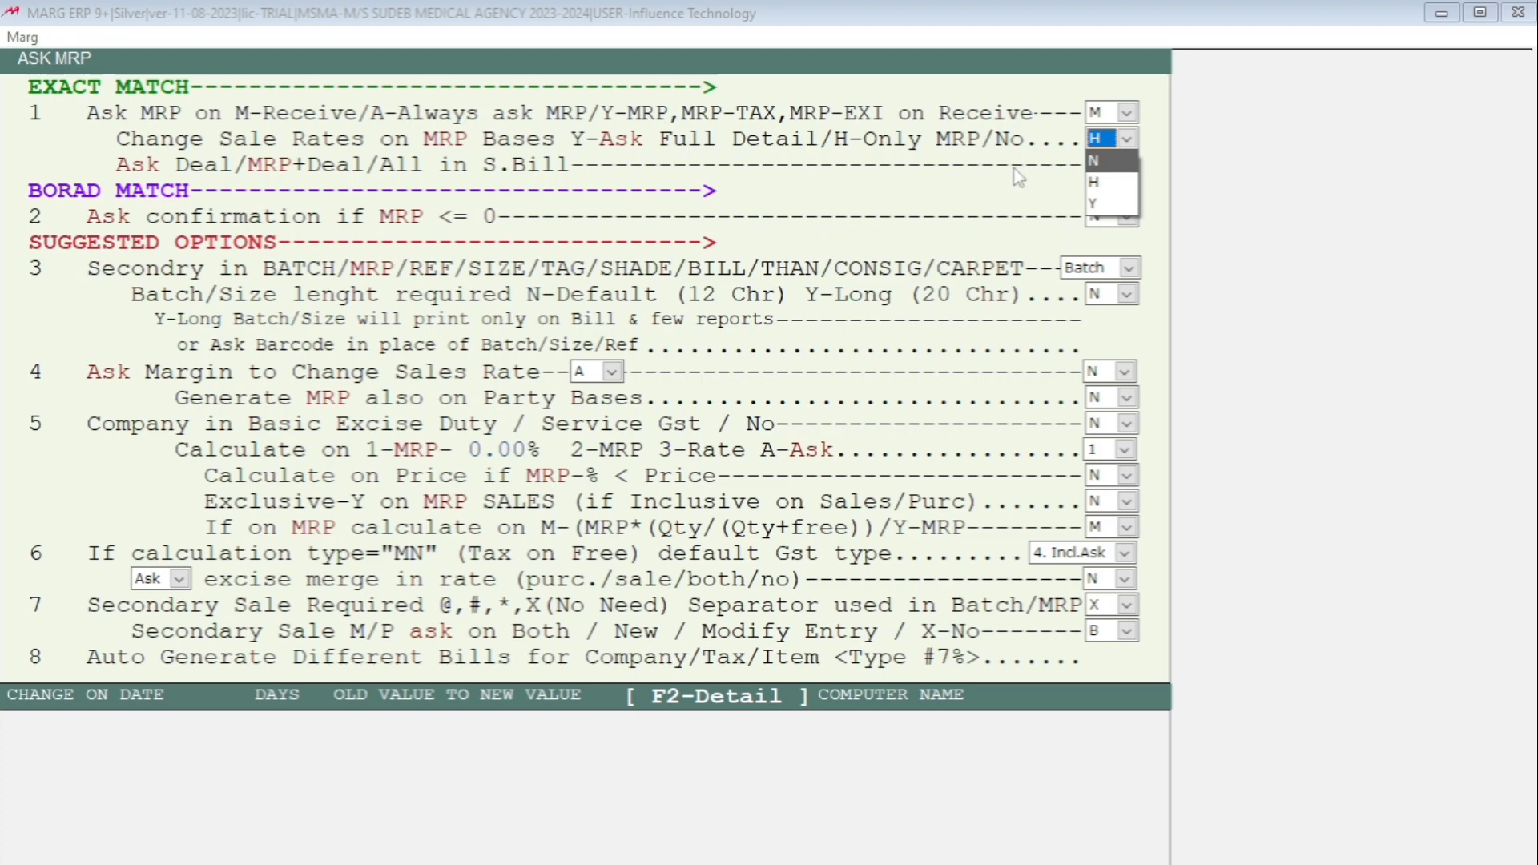
click(991, 175)
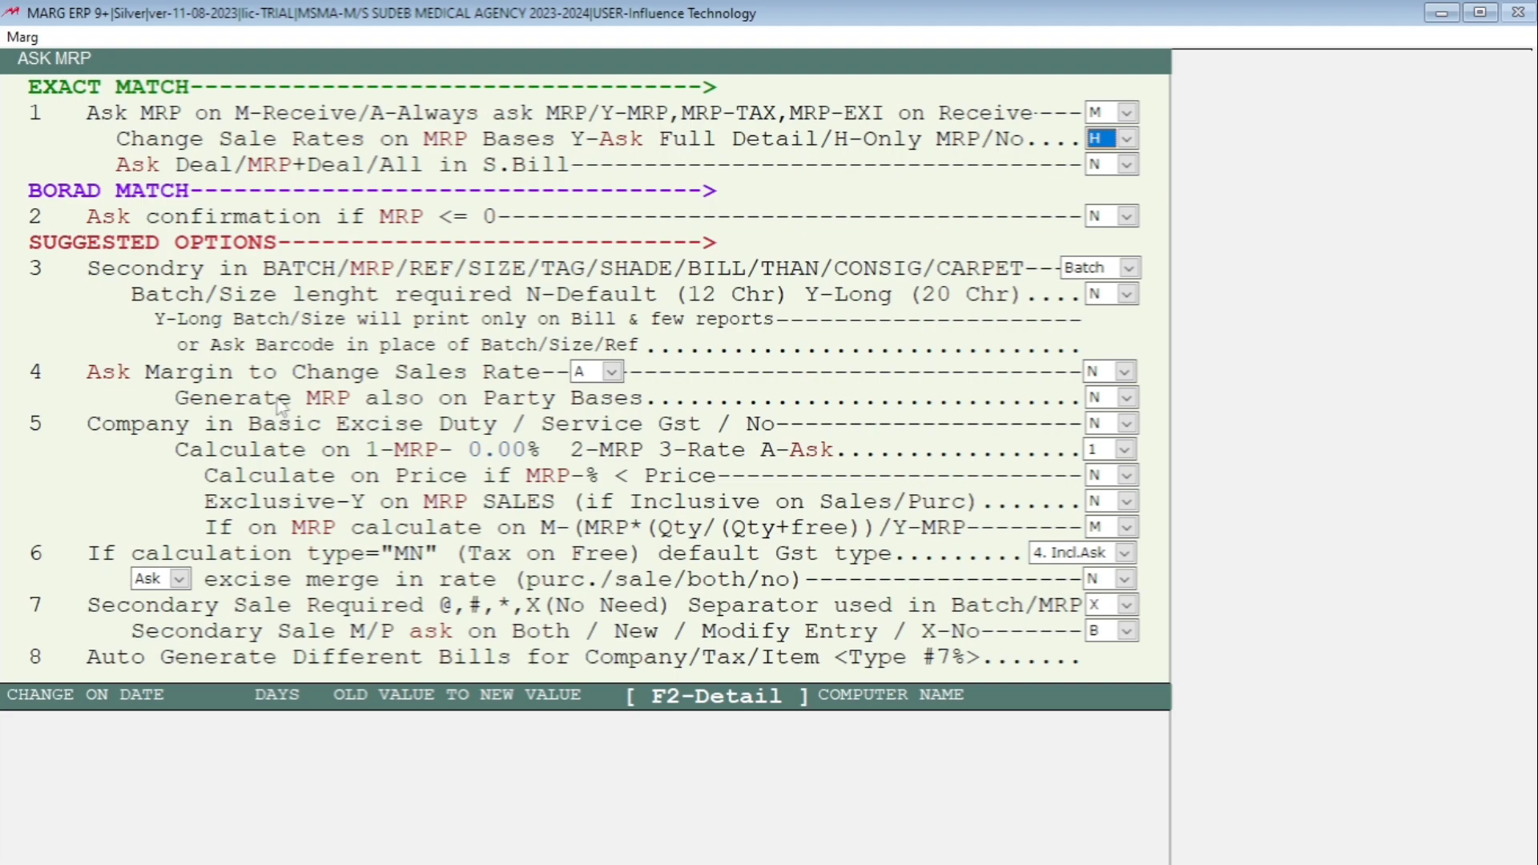
key(Return)
key(Escape)
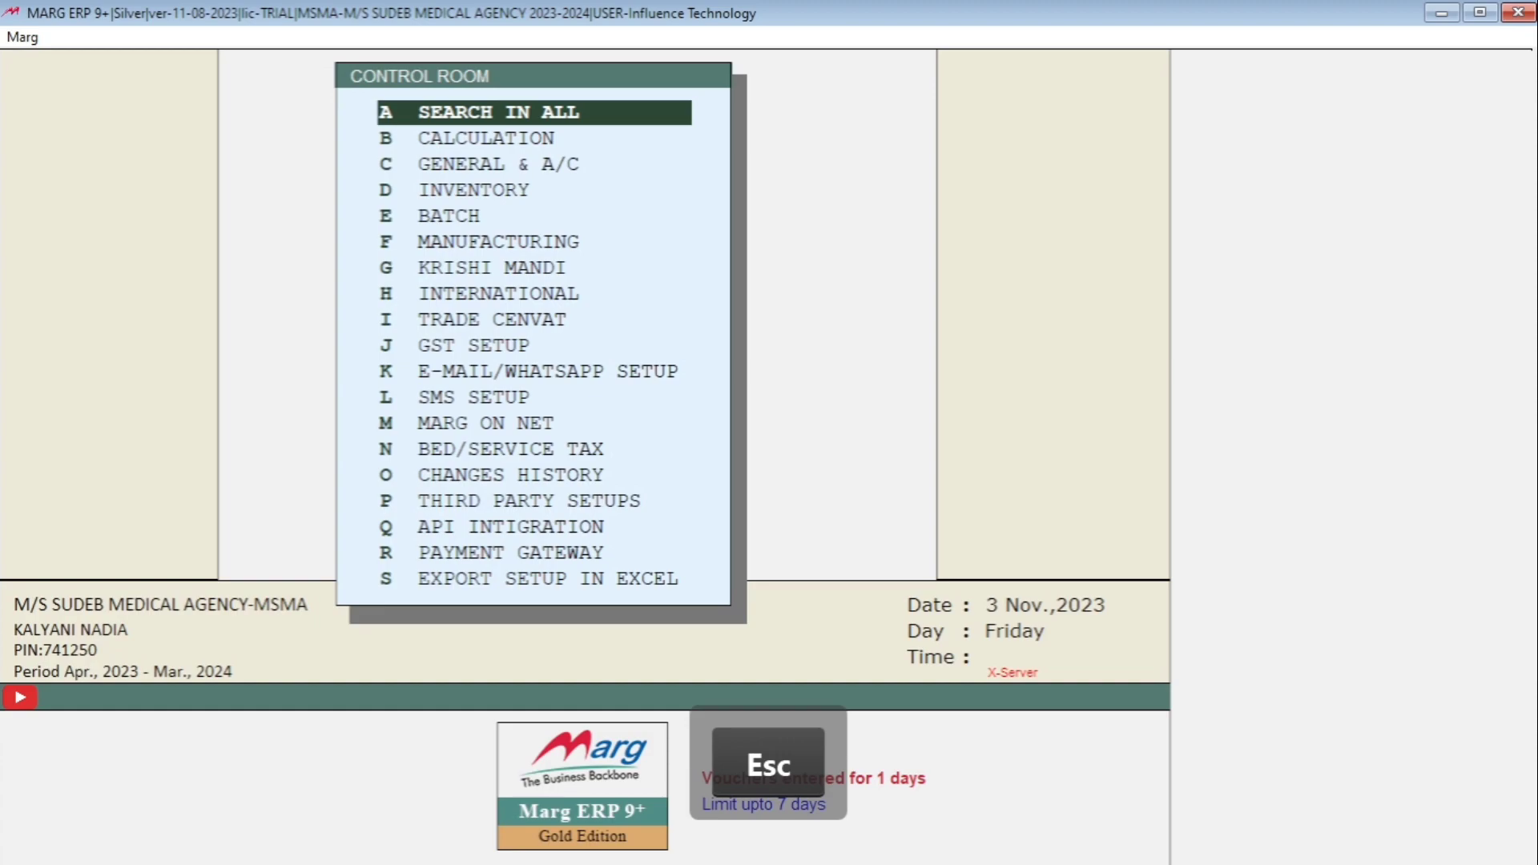
- Search Control Room for TAX COLUMN and set the Wholesale GST column option to Y
key(Escape)
key(Escape)
key(Return)
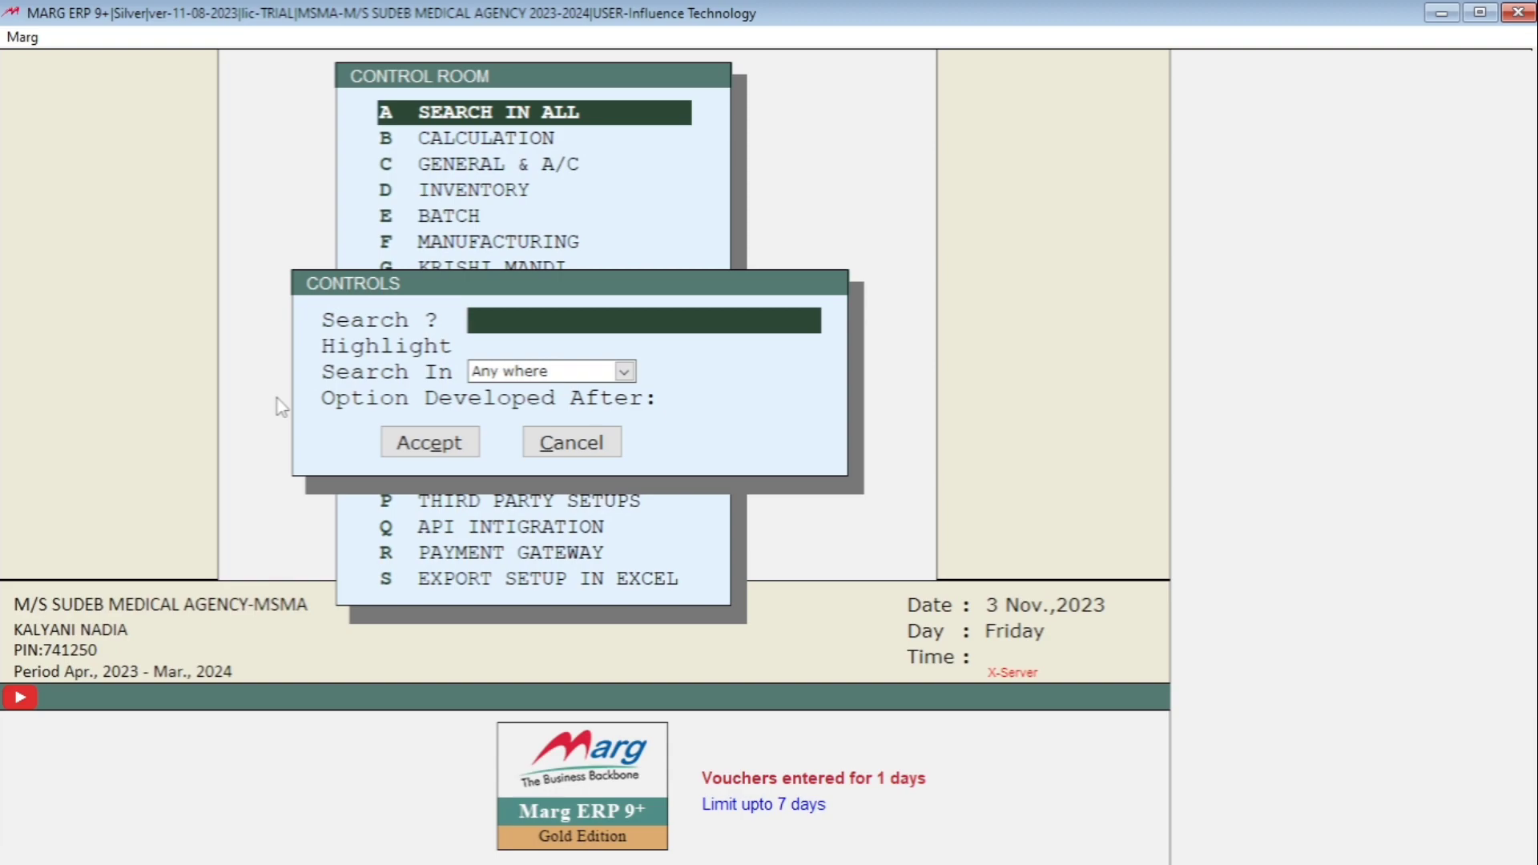
text(T)
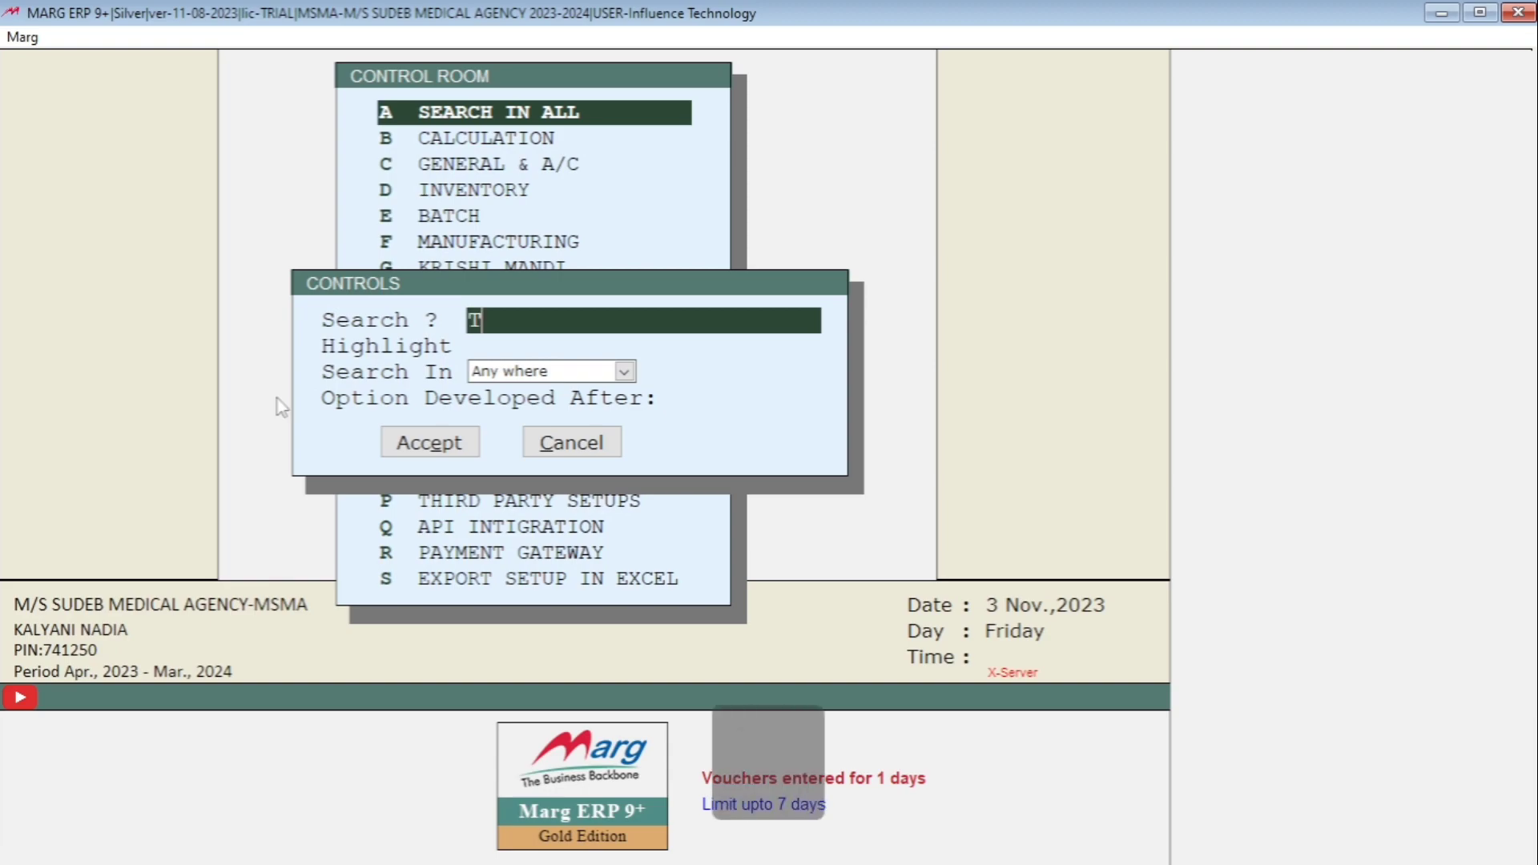
text(AX C)
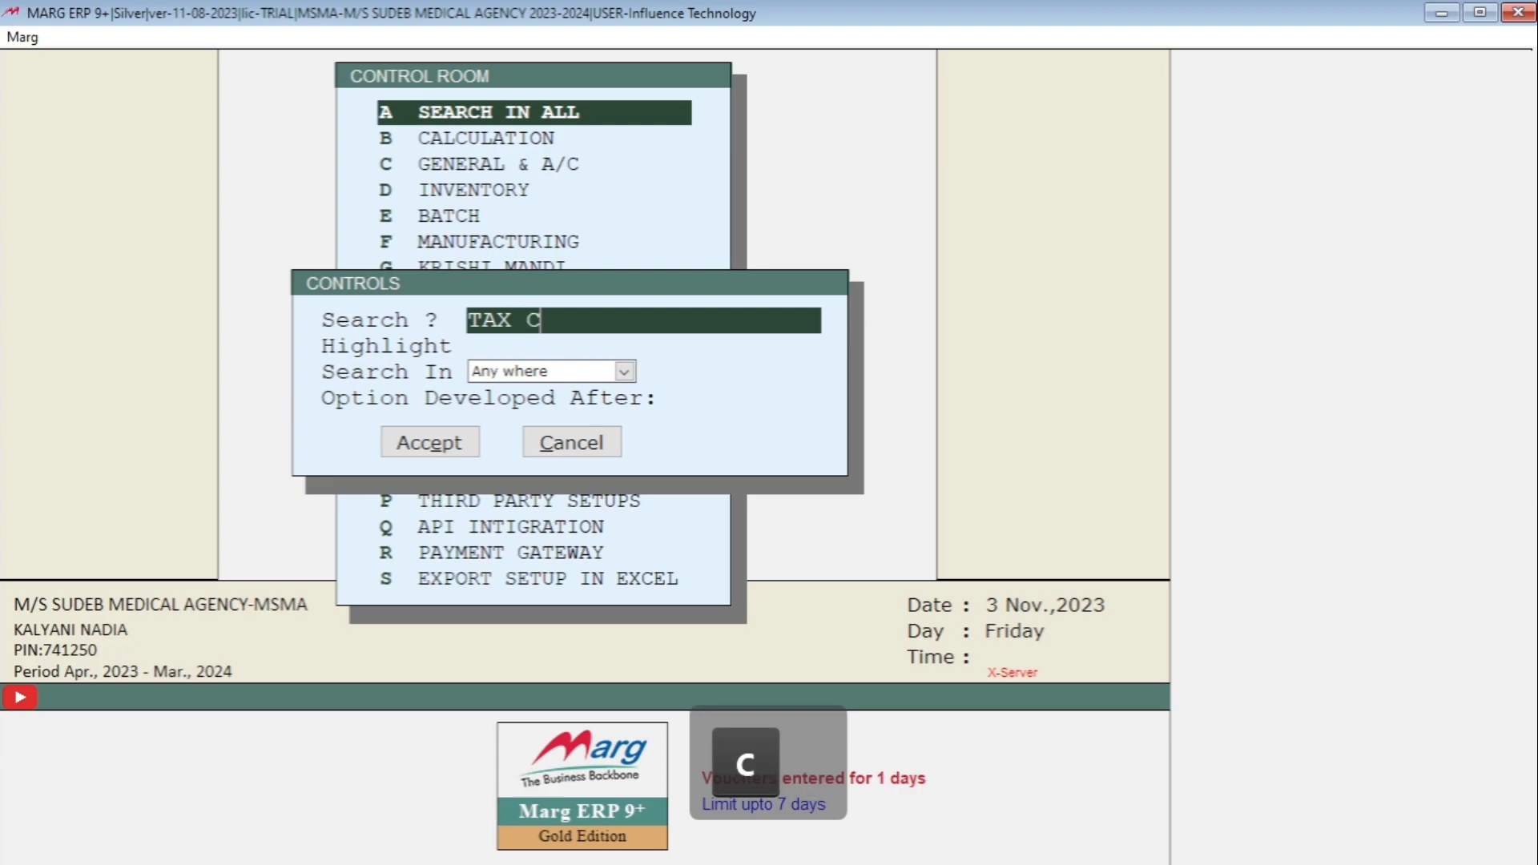
text(OLUMN)
key(Page_Down)
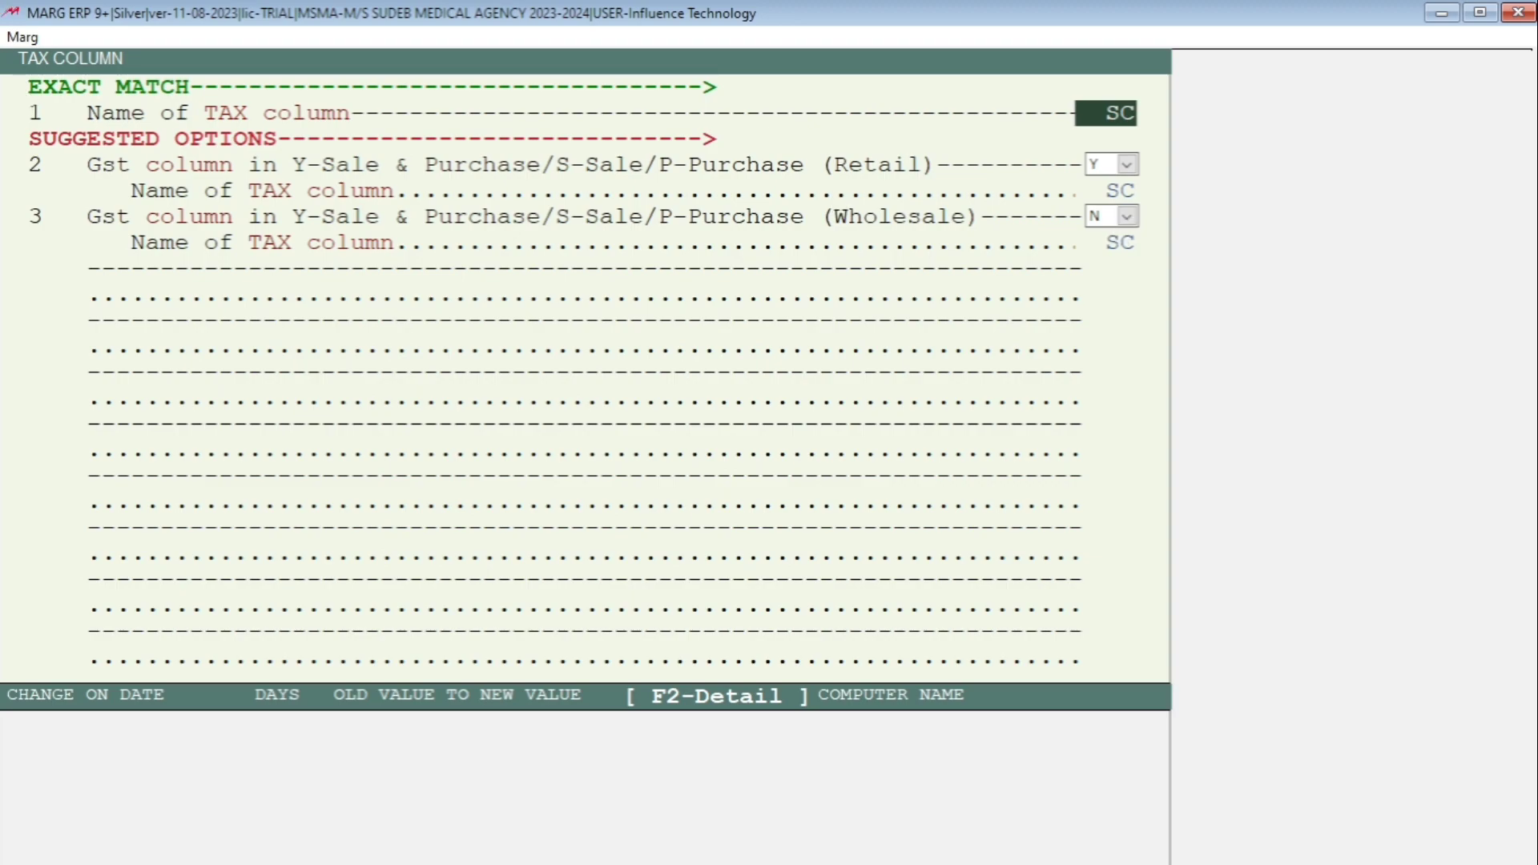
key(Return)
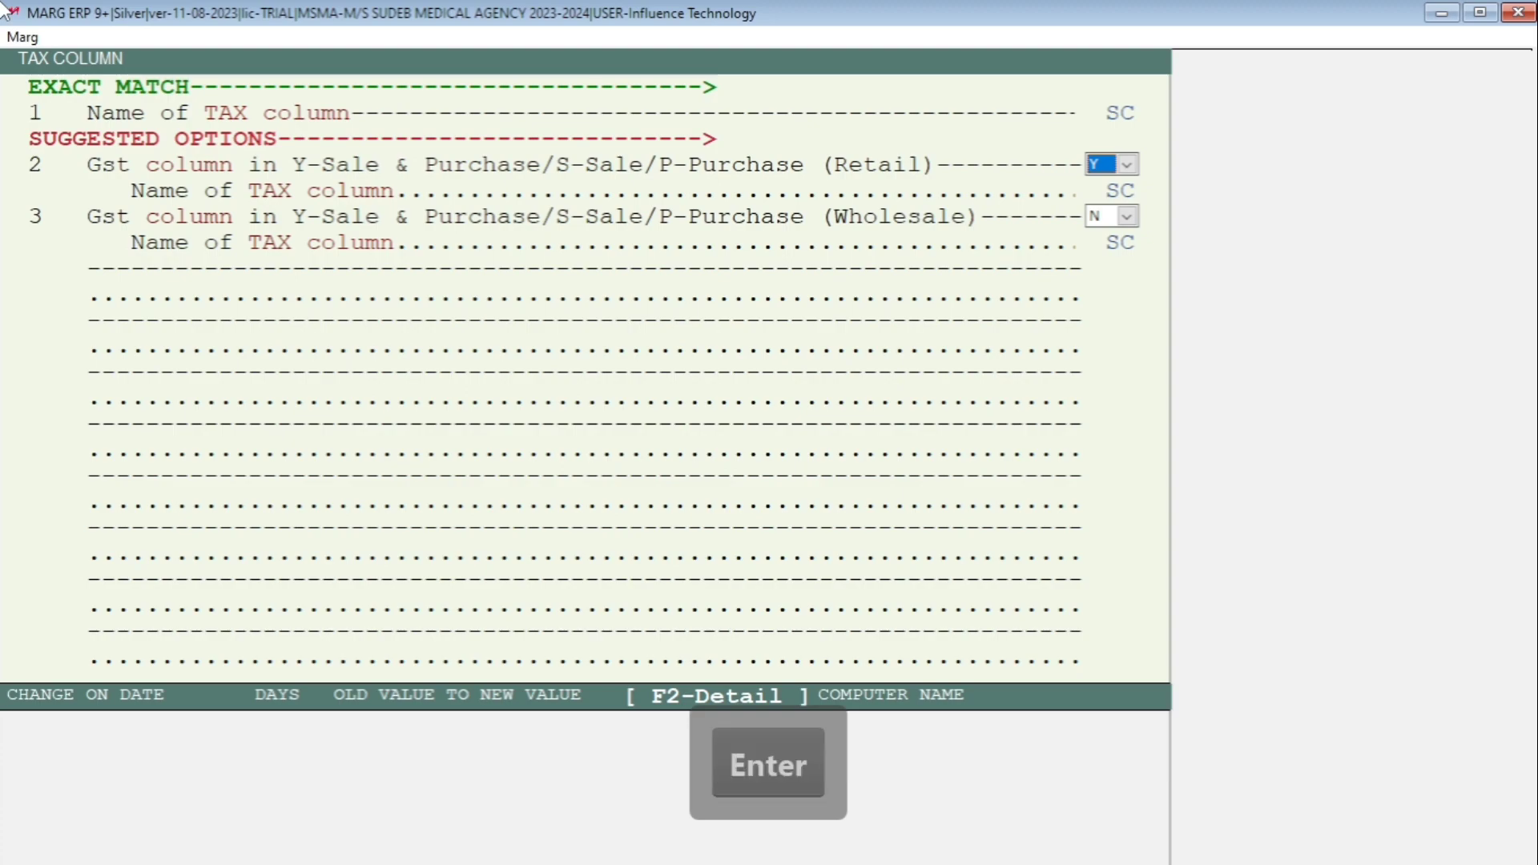
key(Return)
key(Return)
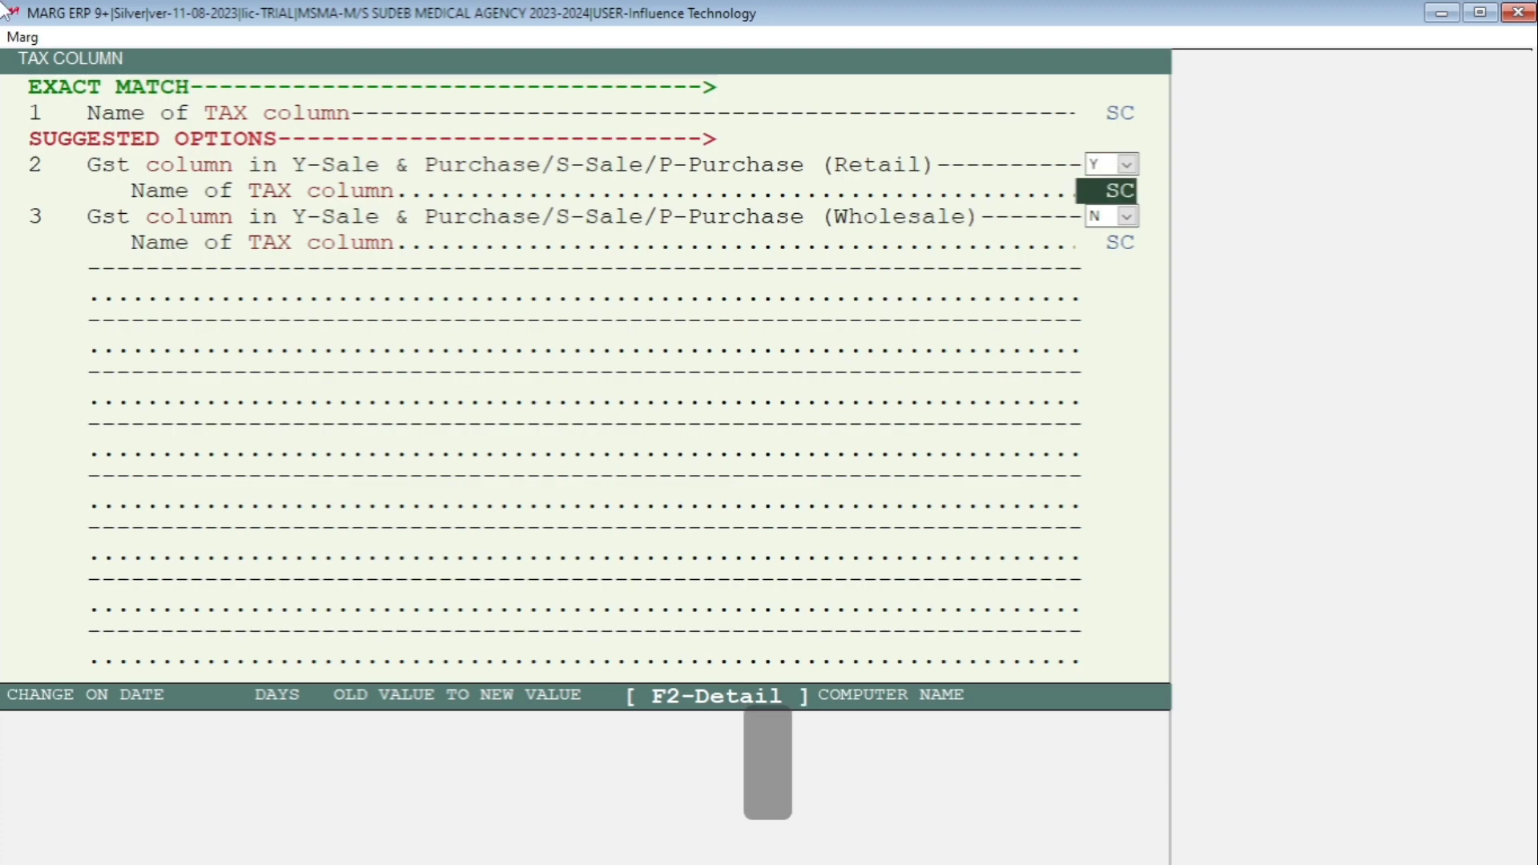
key(y)
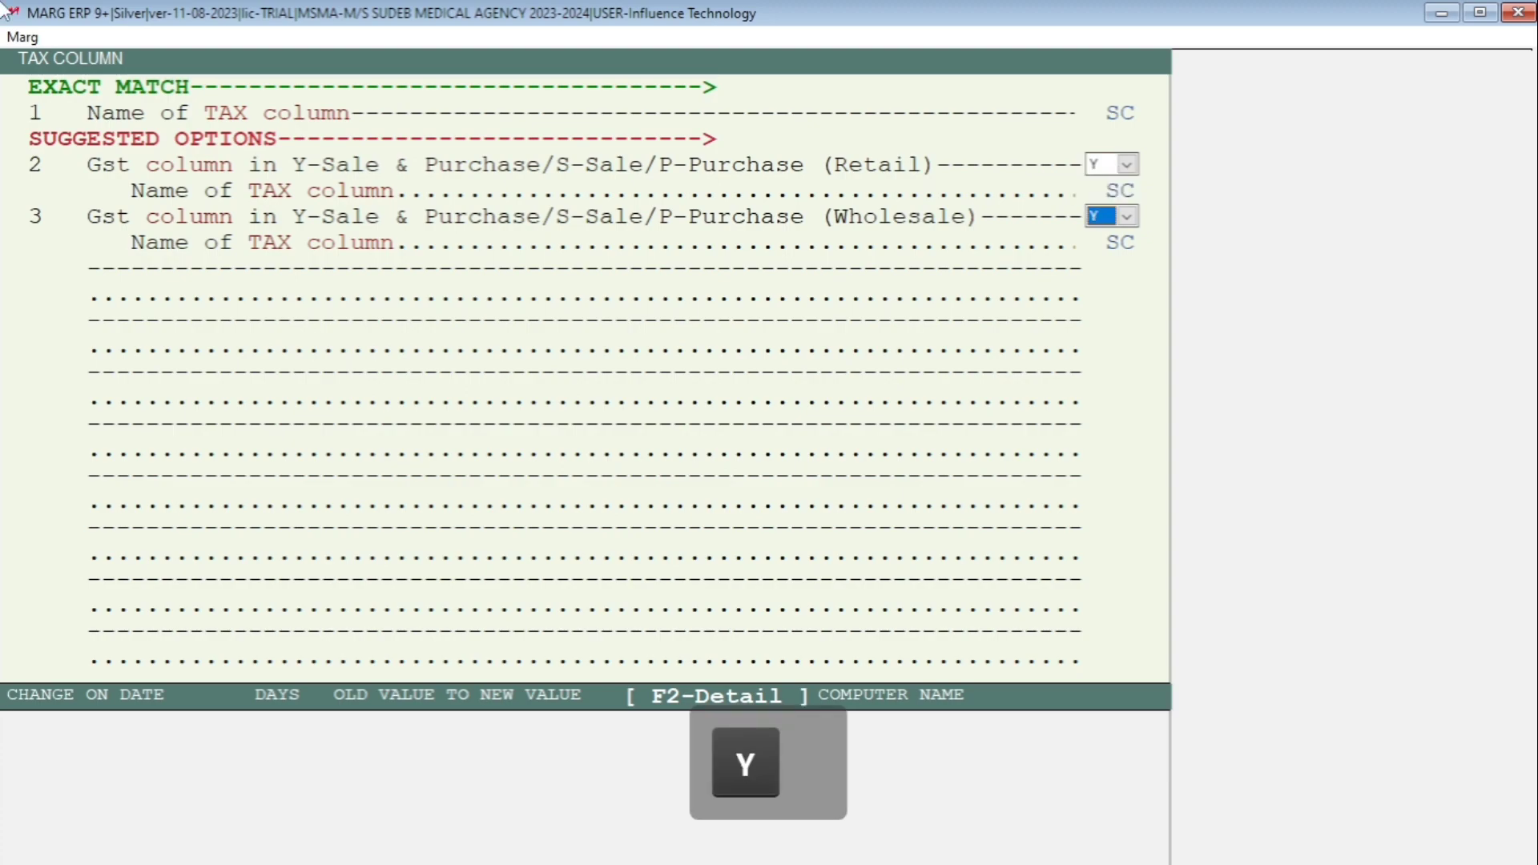
- Start a new Control Room search for ROUND OFF
key(Return)
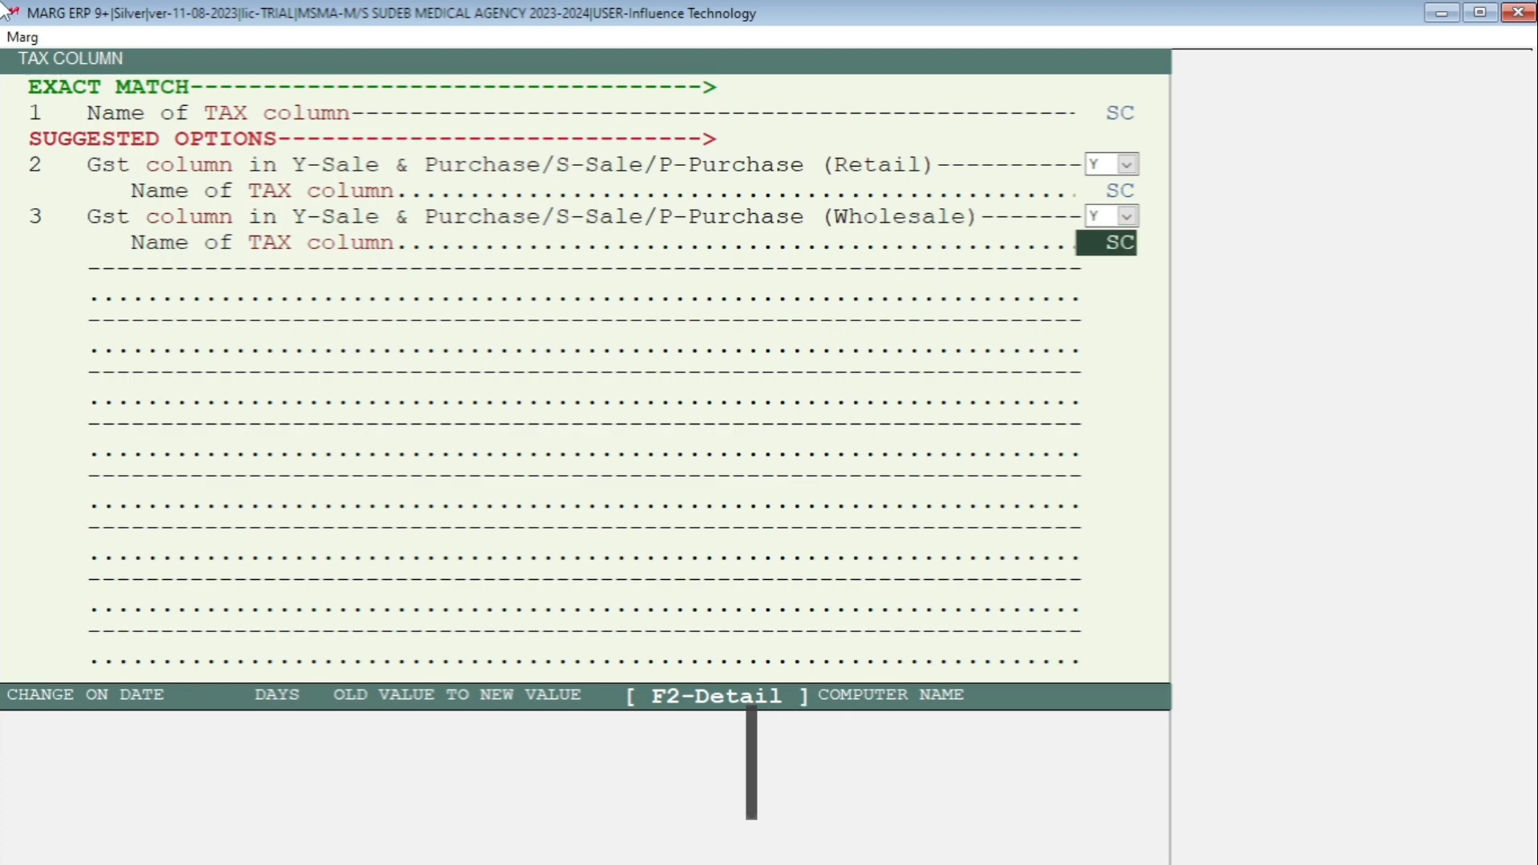
key(Return)
key(Return)
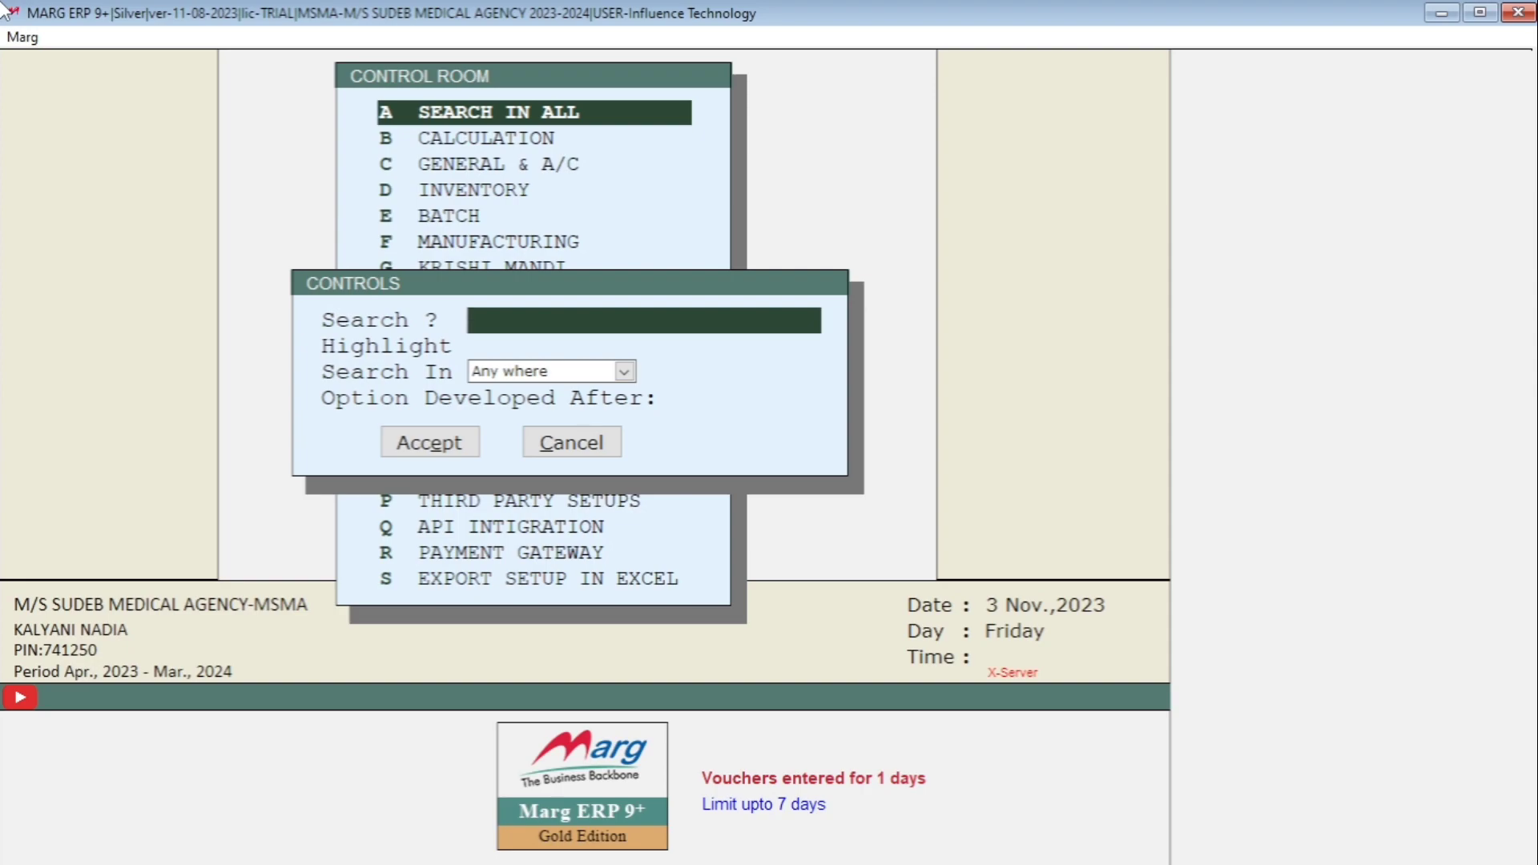
text(ROU)
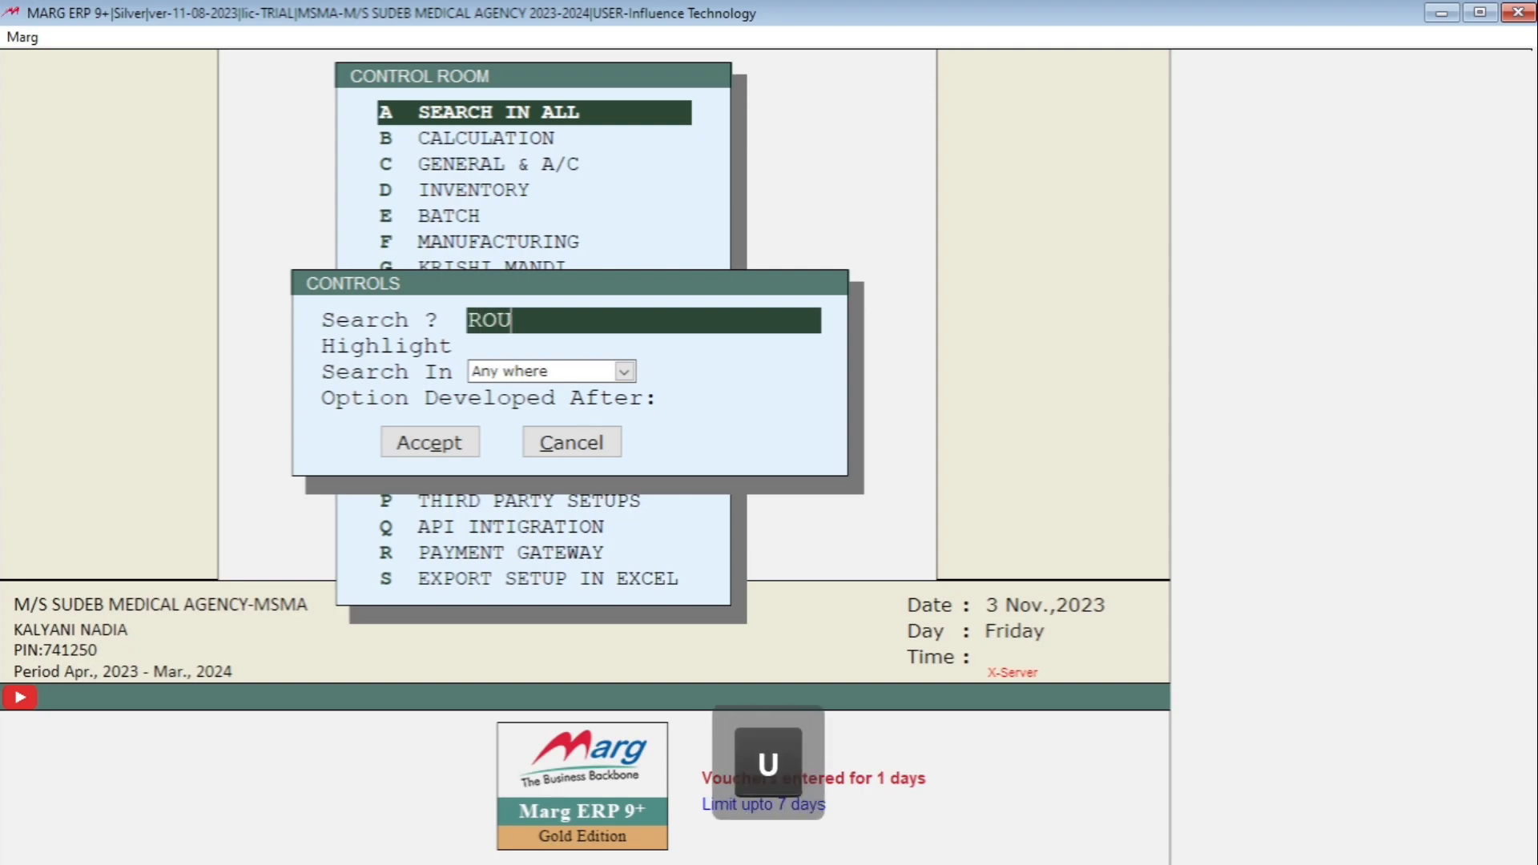
text(ND OFF)
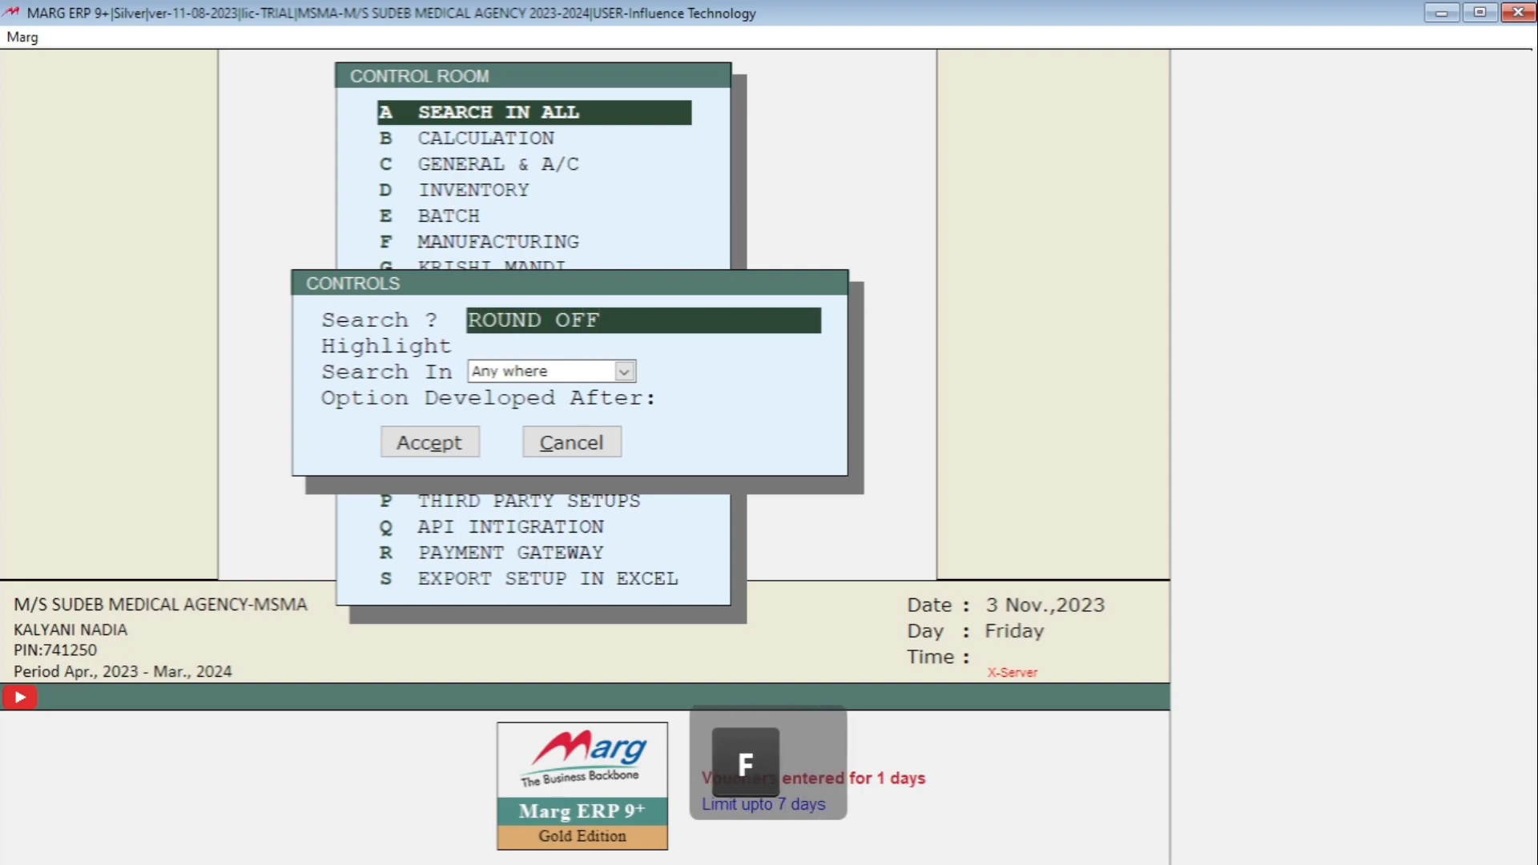
- Find the ROUND OFF settings, set OTHERS round off to A (Auto), and choose to save
key(Return)
key(Return)
key(Return)
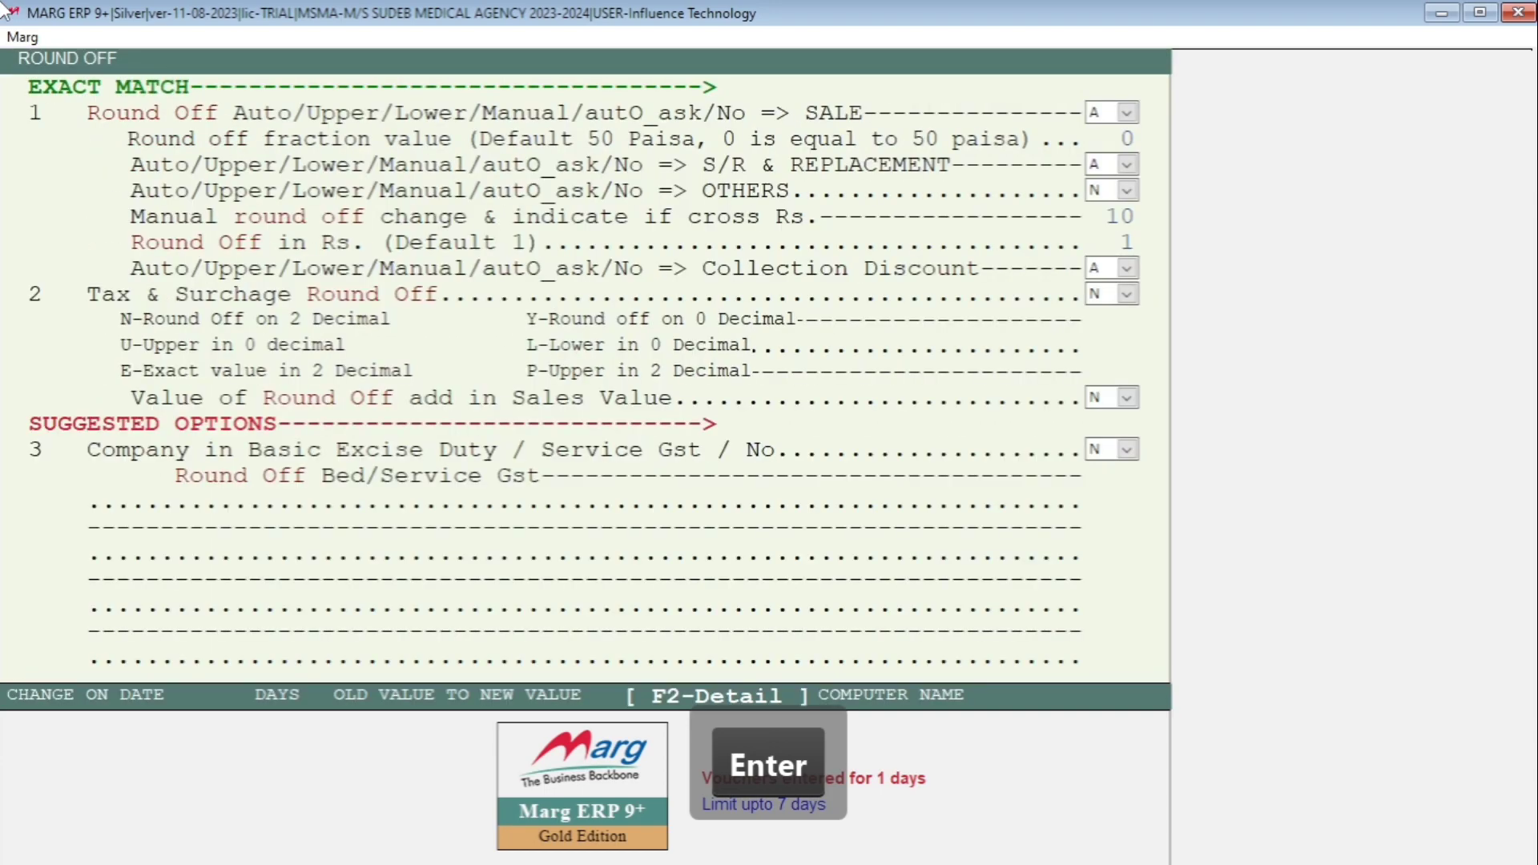
key(Return)
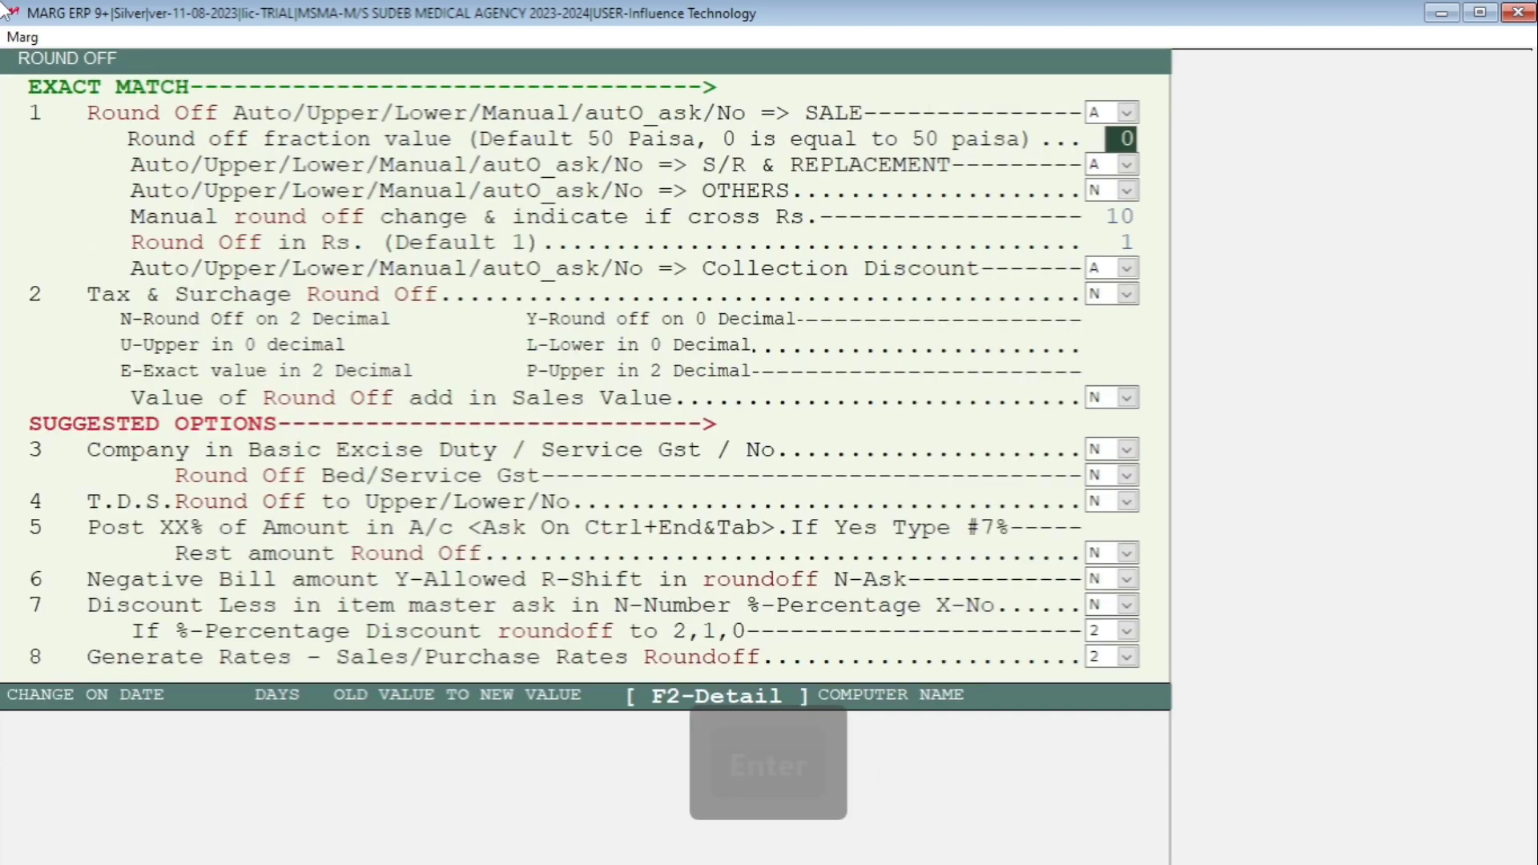
key(Return)
key(Return)
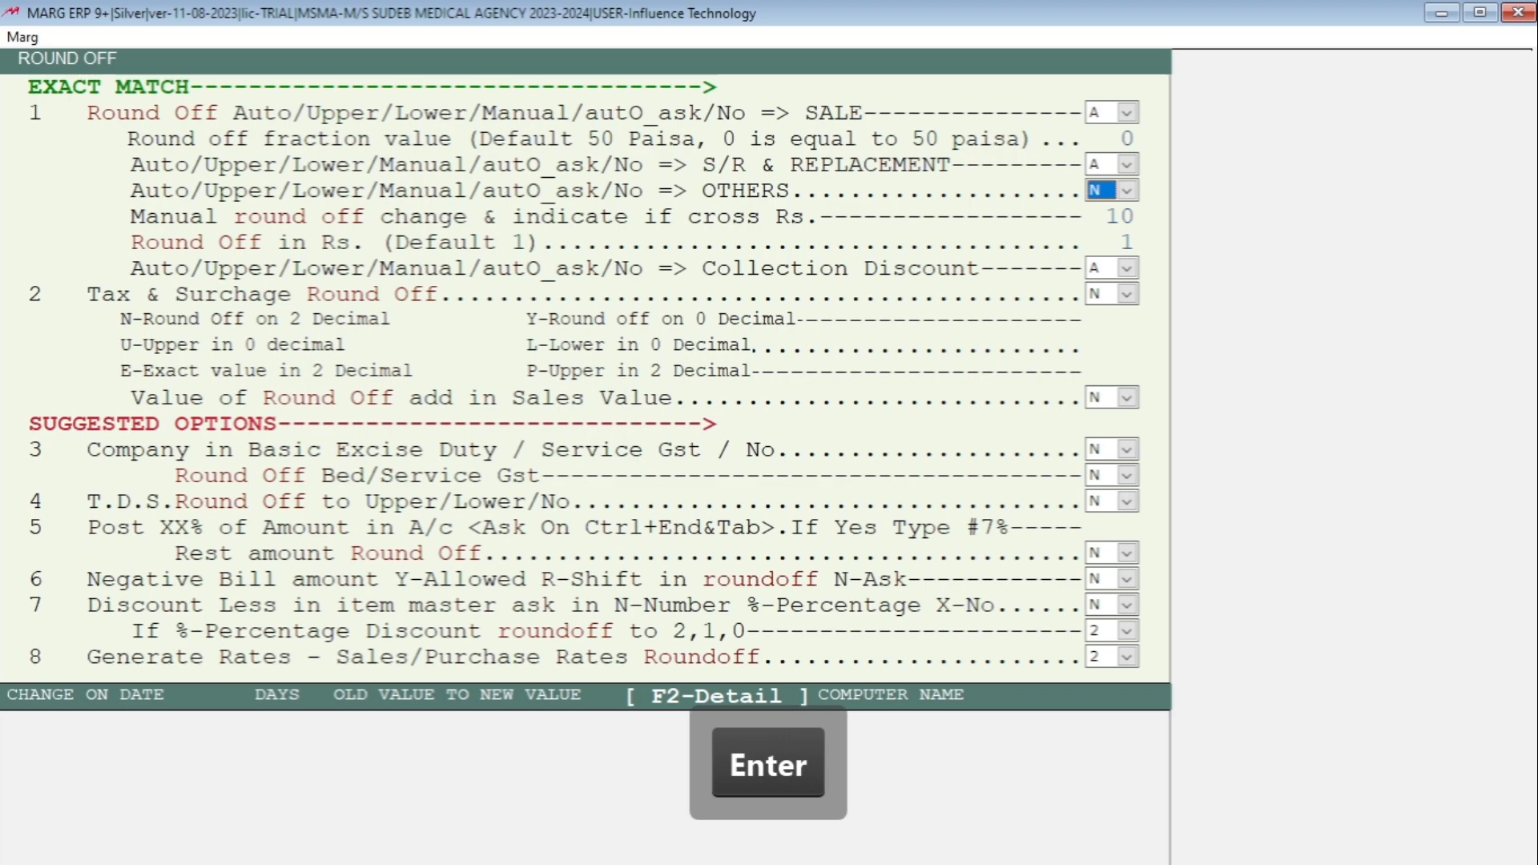
key(a)
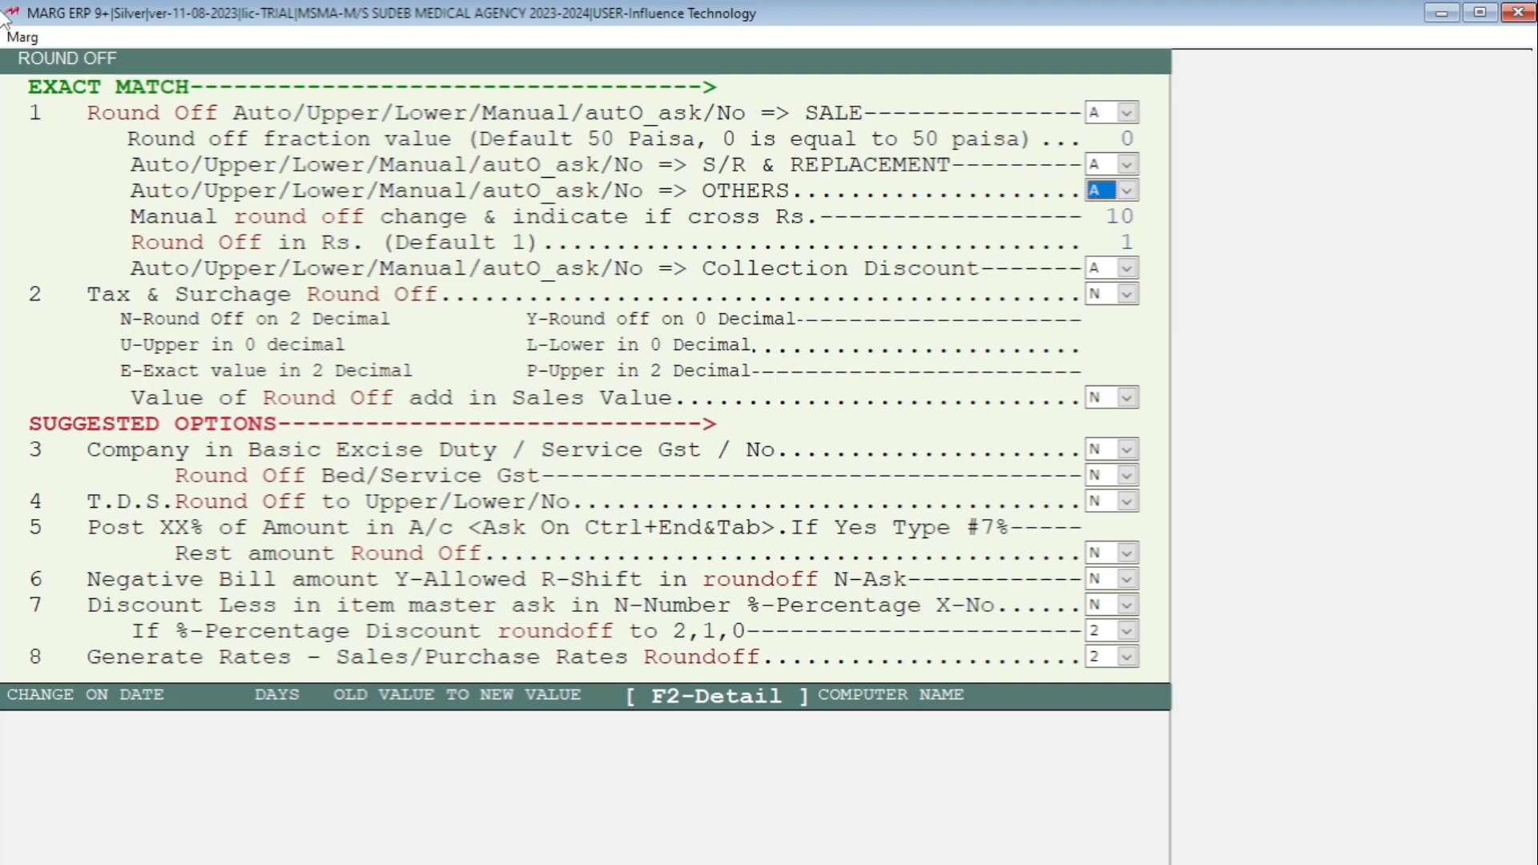
key(Return)
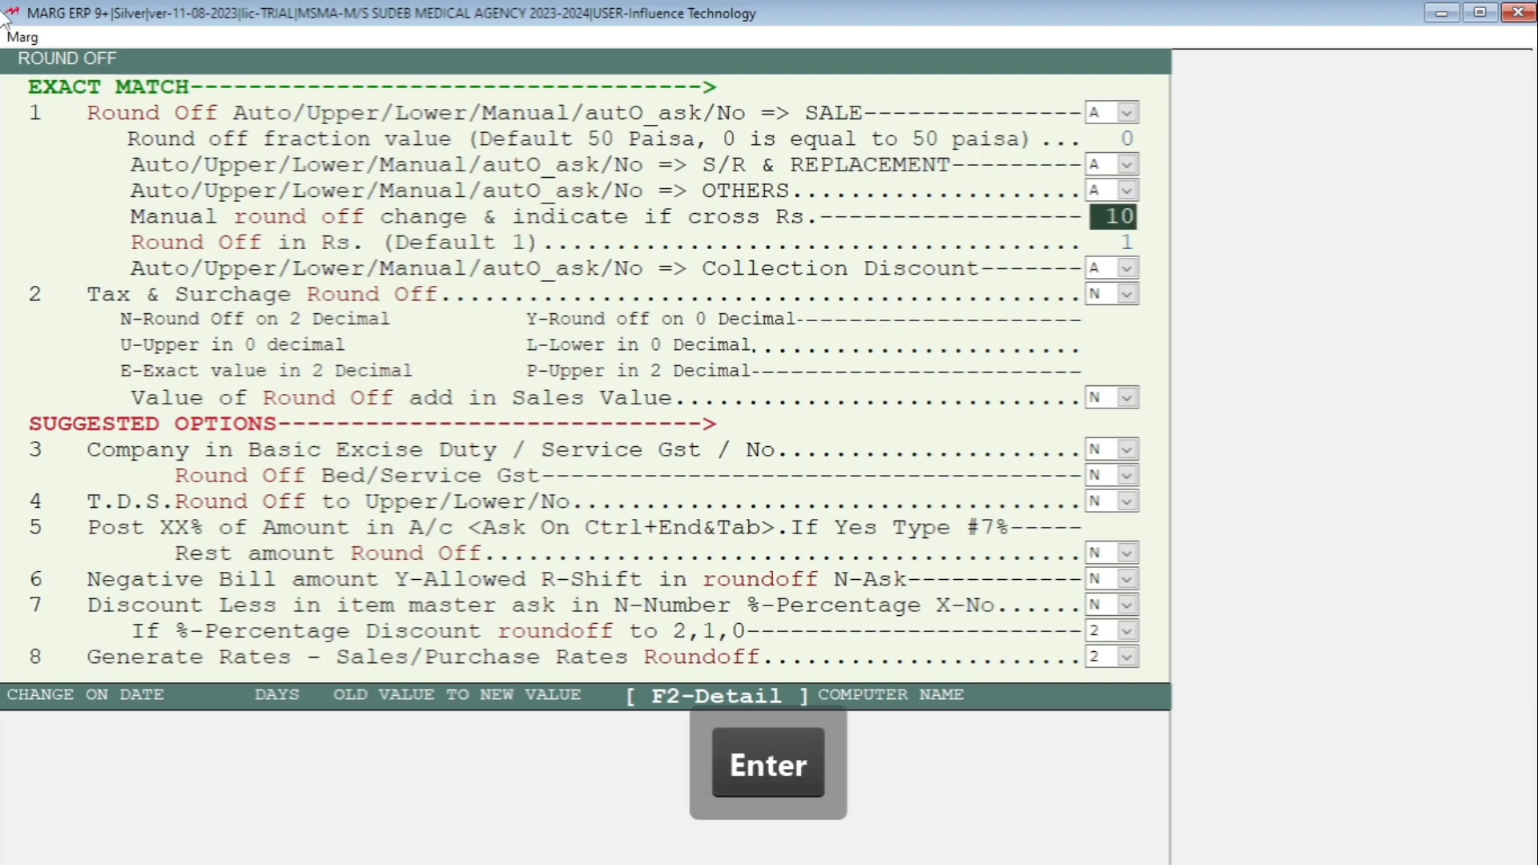
key(Escape)
key(Escape)
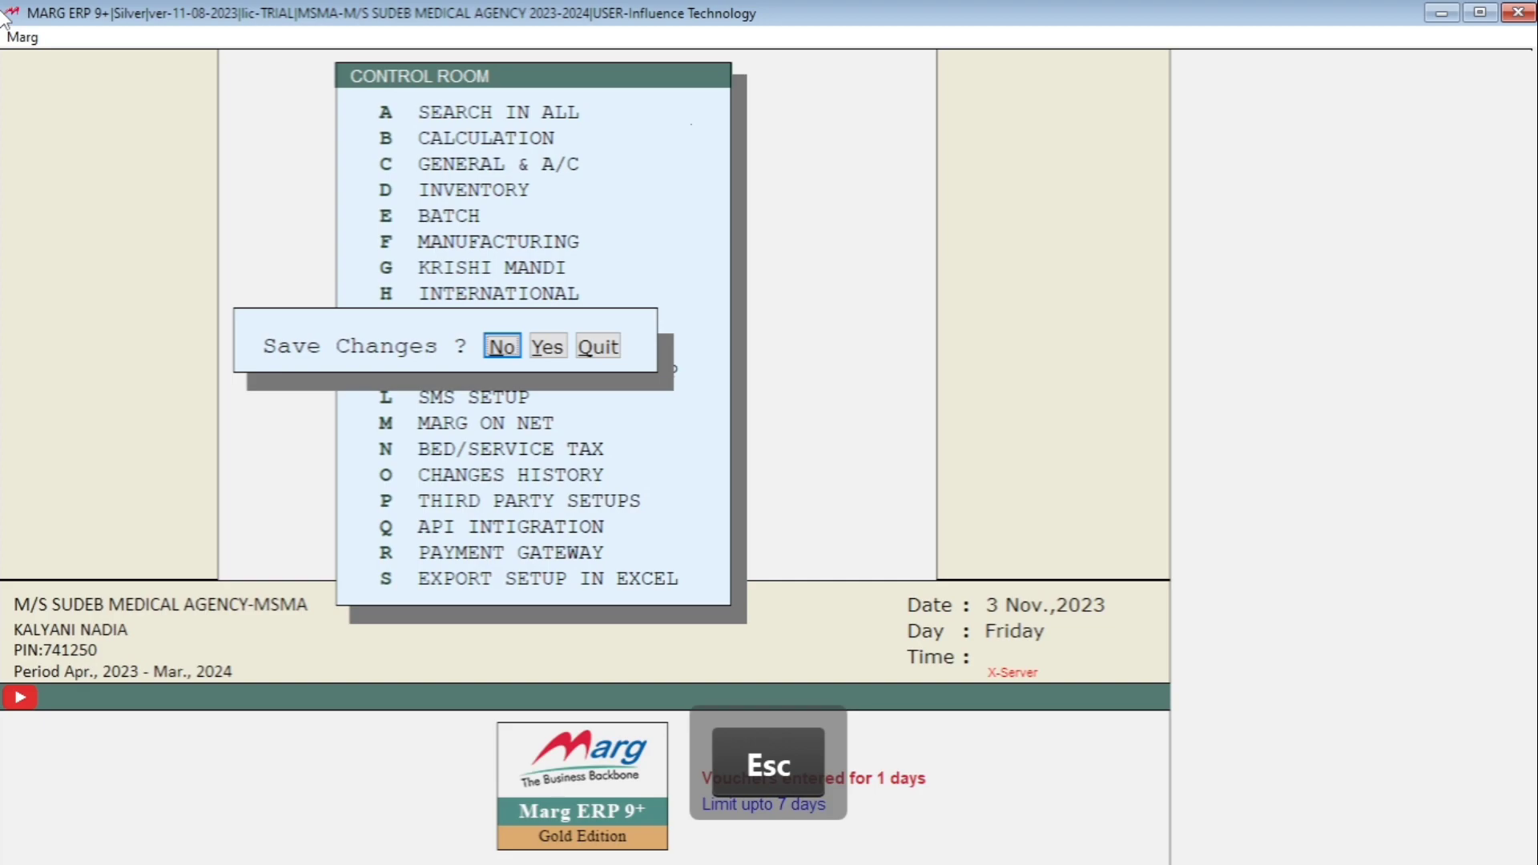
key(Right)
- Save the round-off change, accept closing Pick Rates, and start a new purchase bill dated 03-11-2023
key(Return)
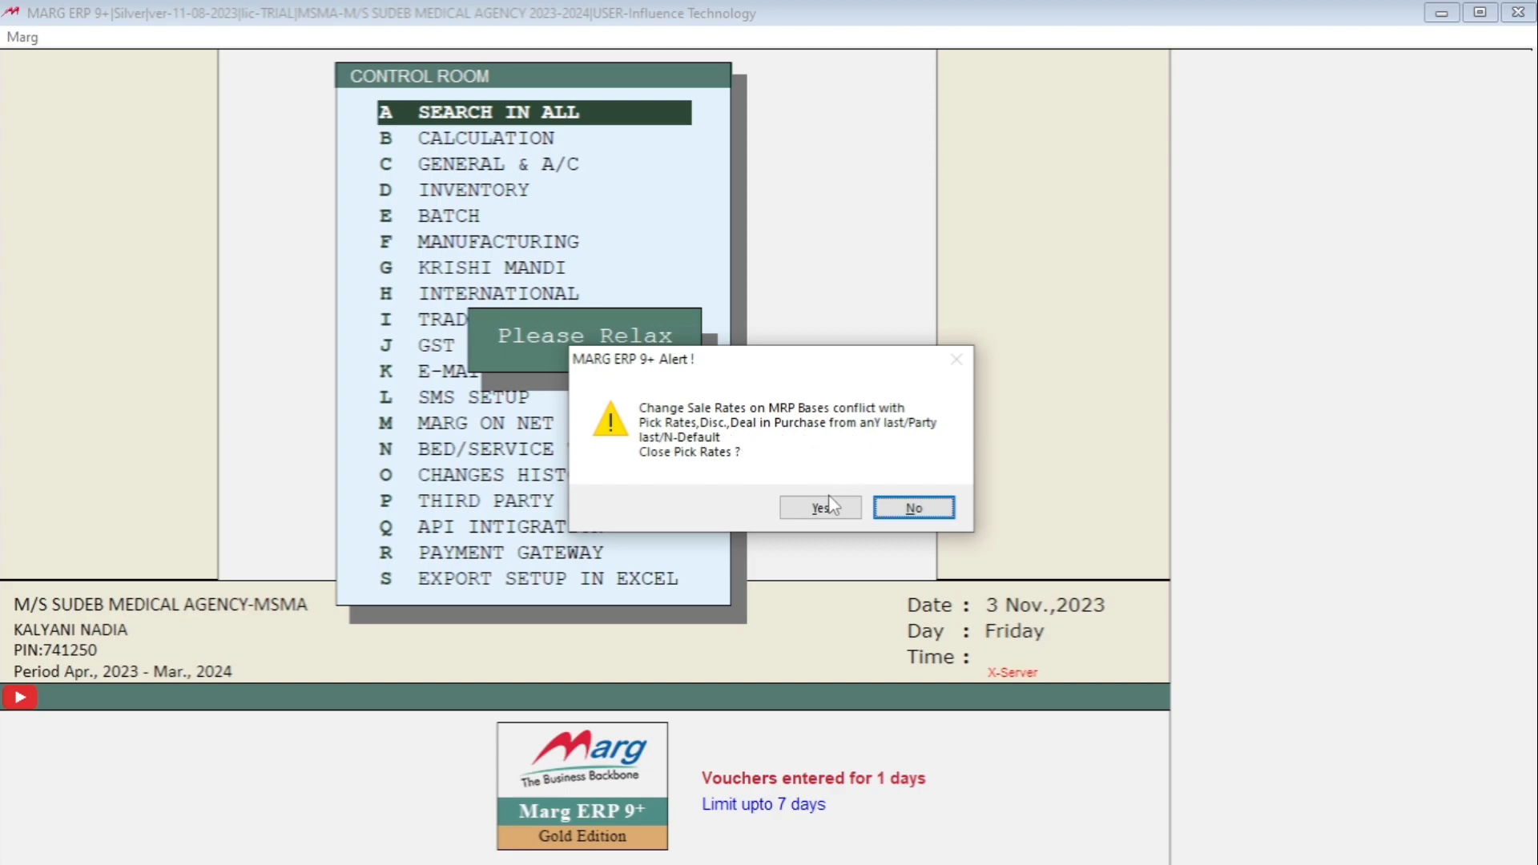
click(801, 504)
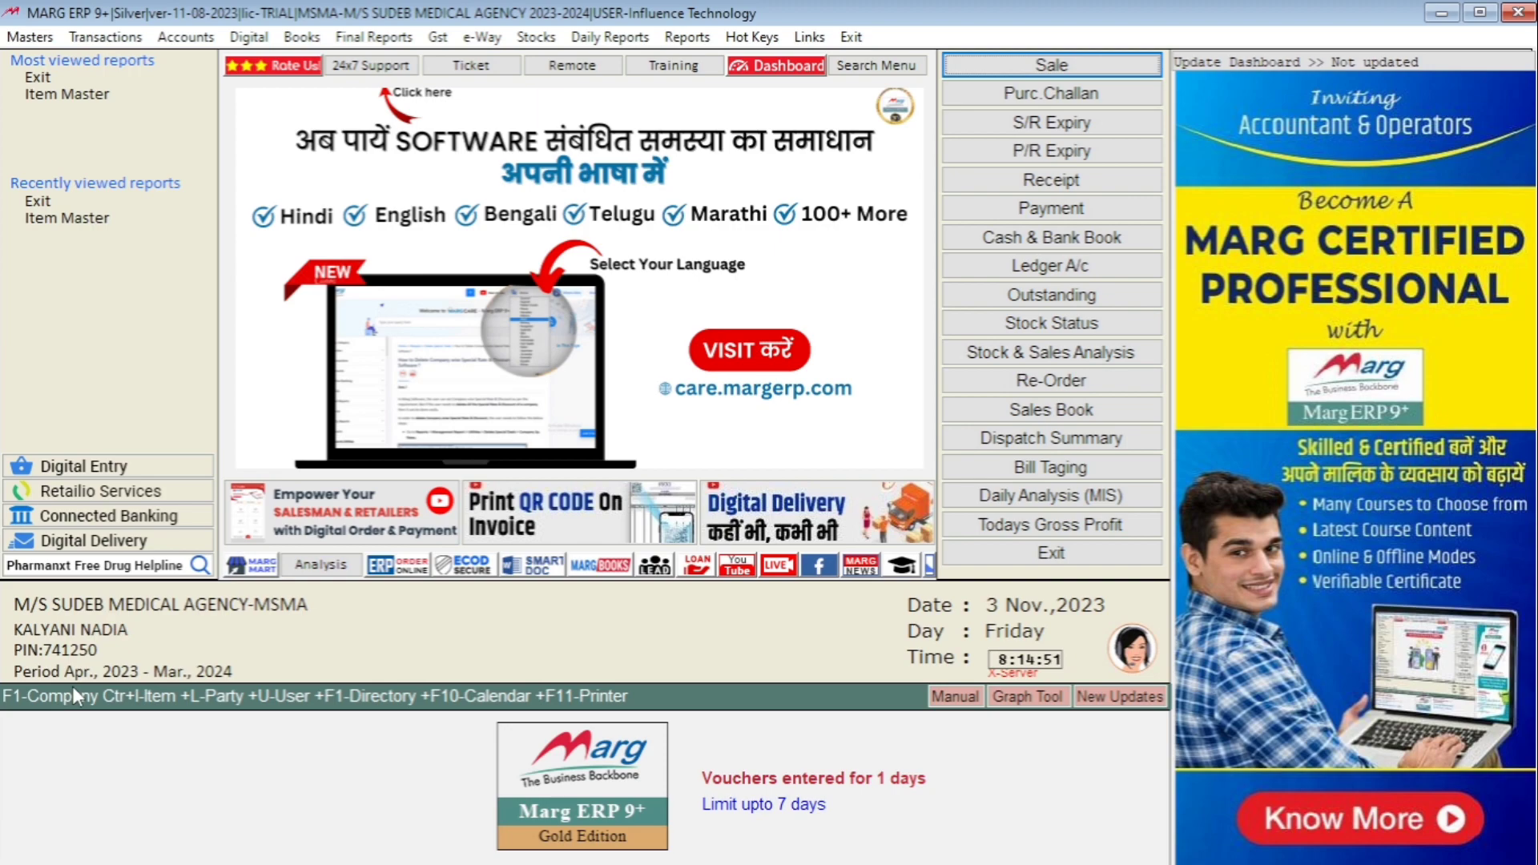
click(113, 38)
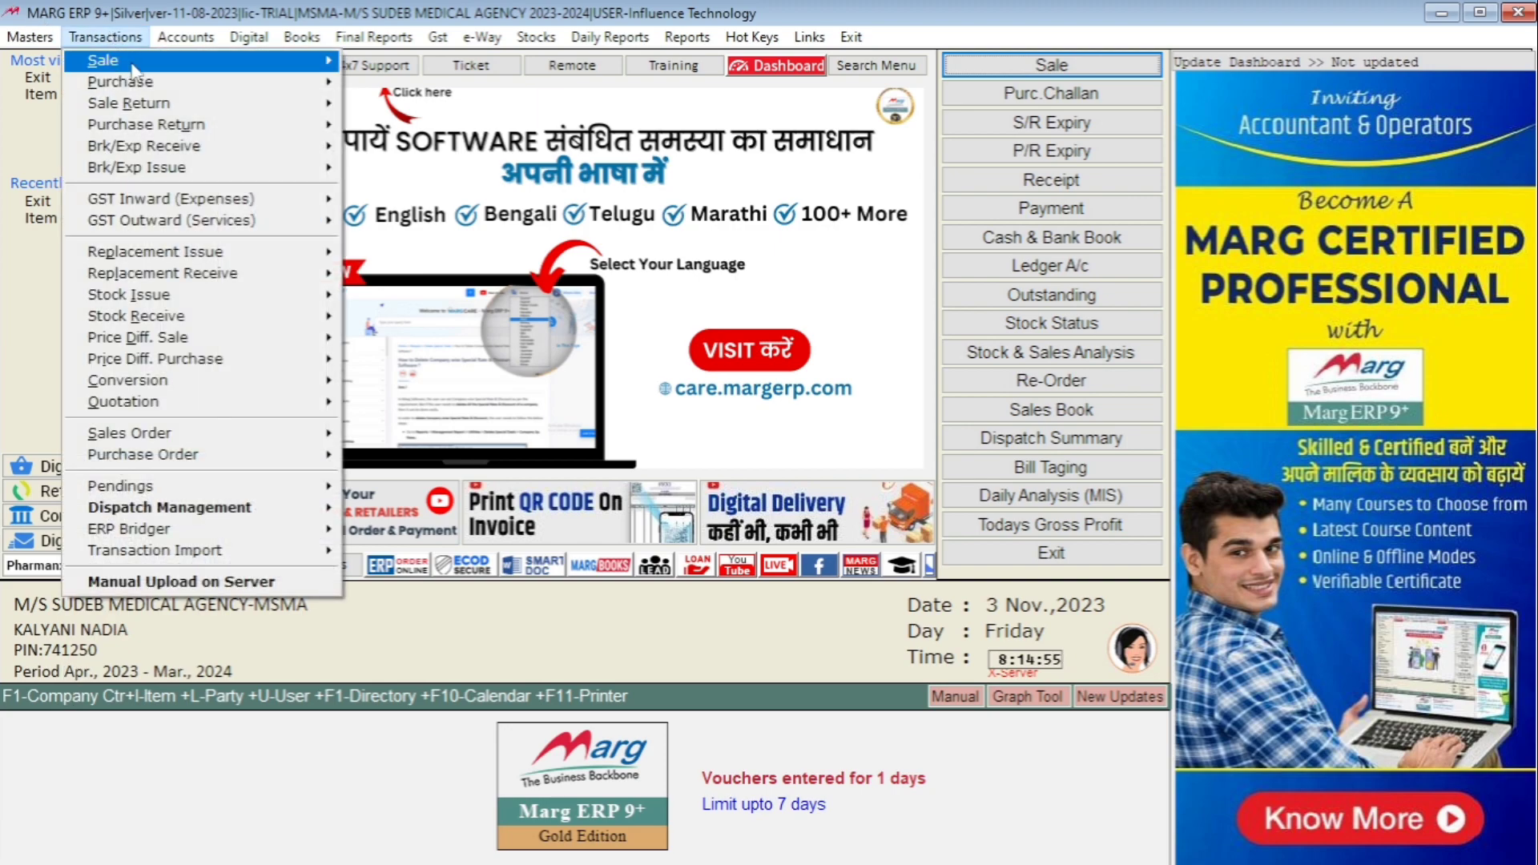
mouse_move(210, 88)
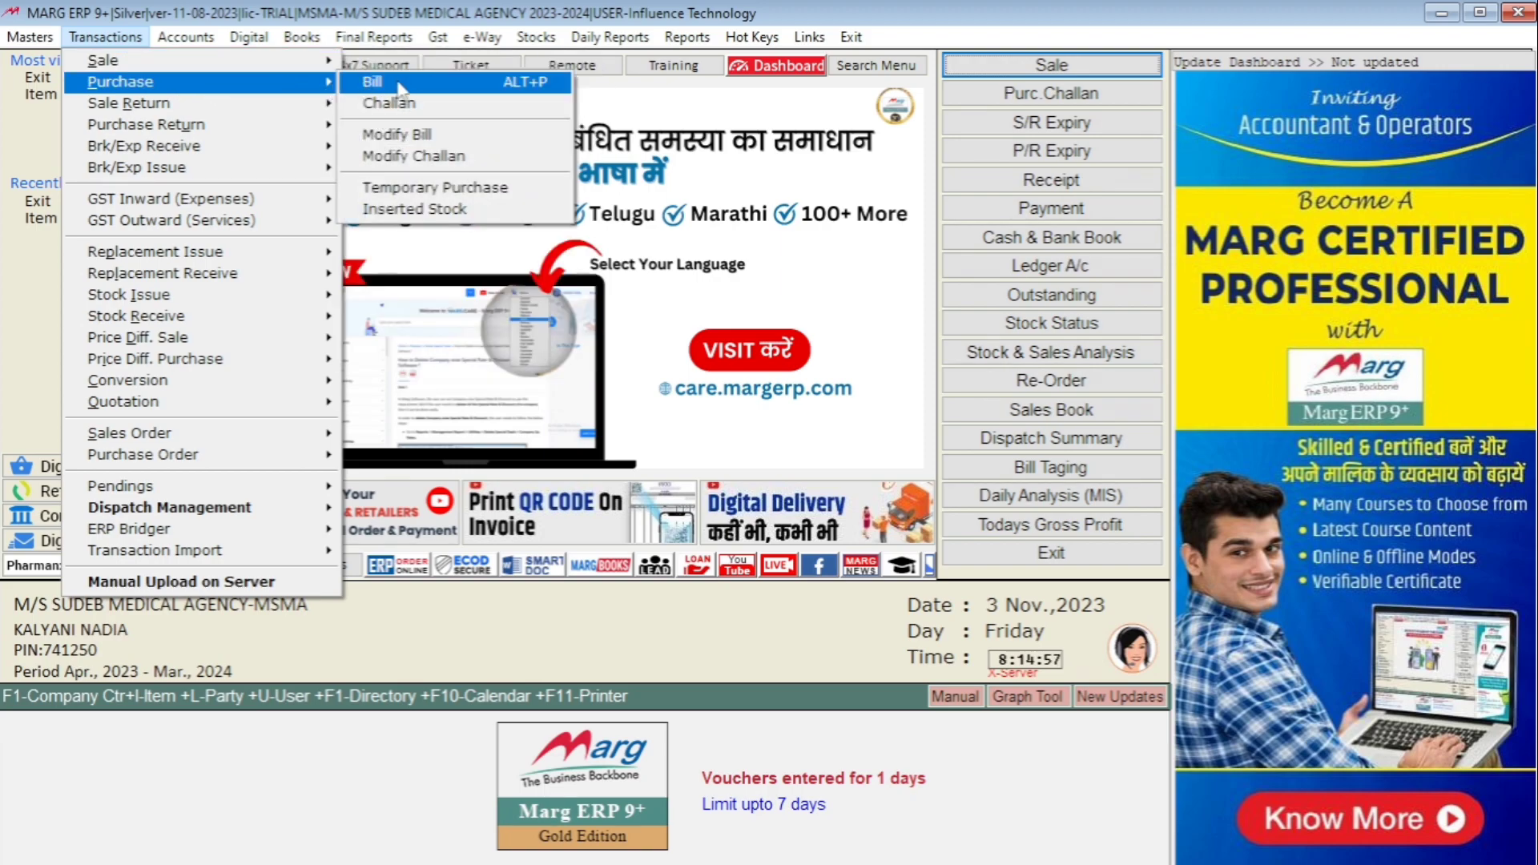
click(535, 83)
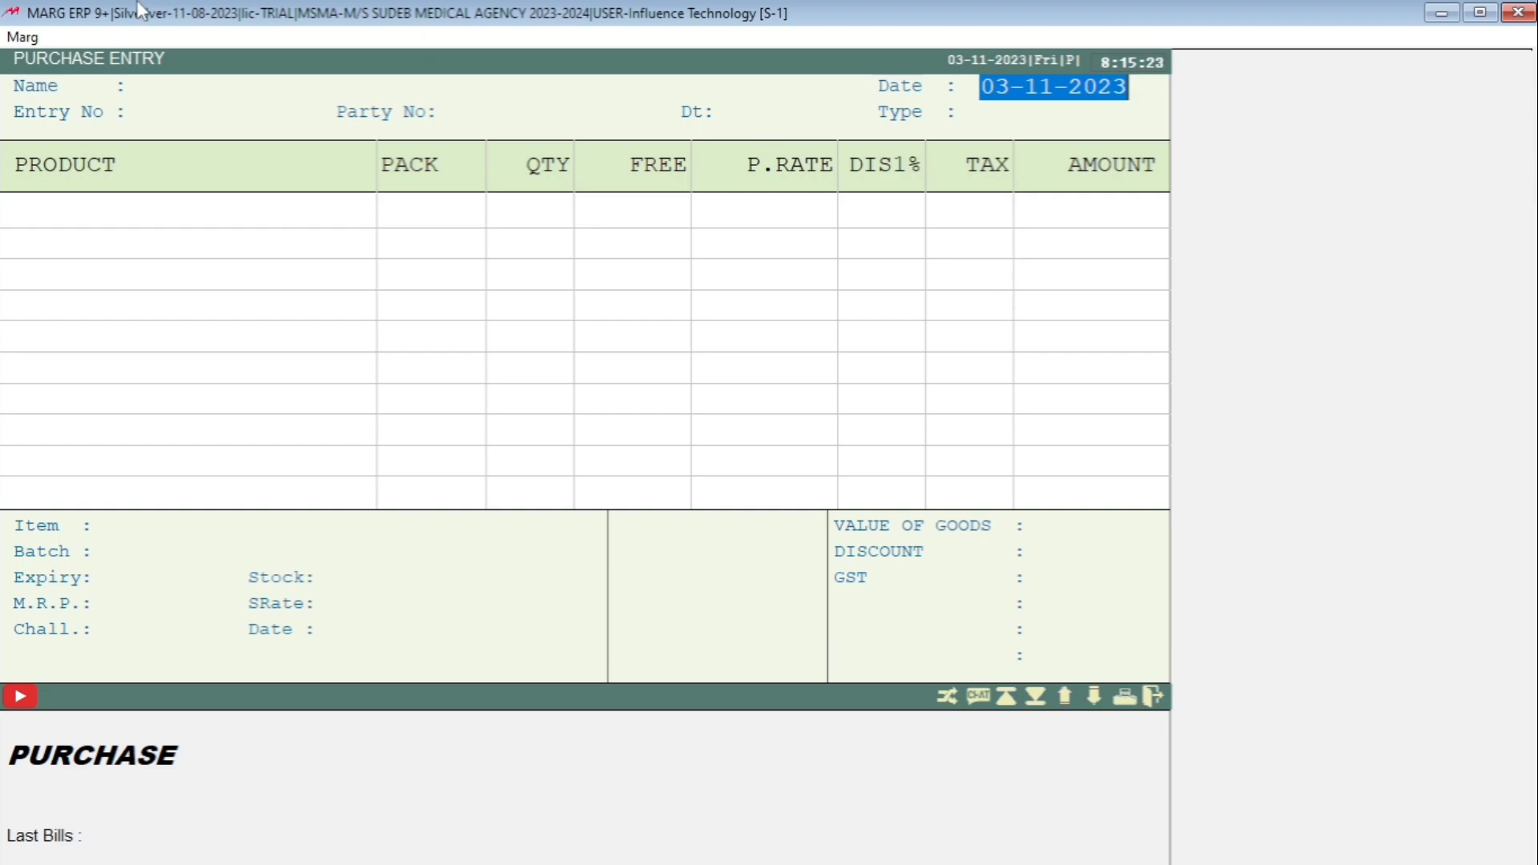
- Fill the bill header: ledger CASH, Party No 11, default bill date, Type LOCAL
key(Return)
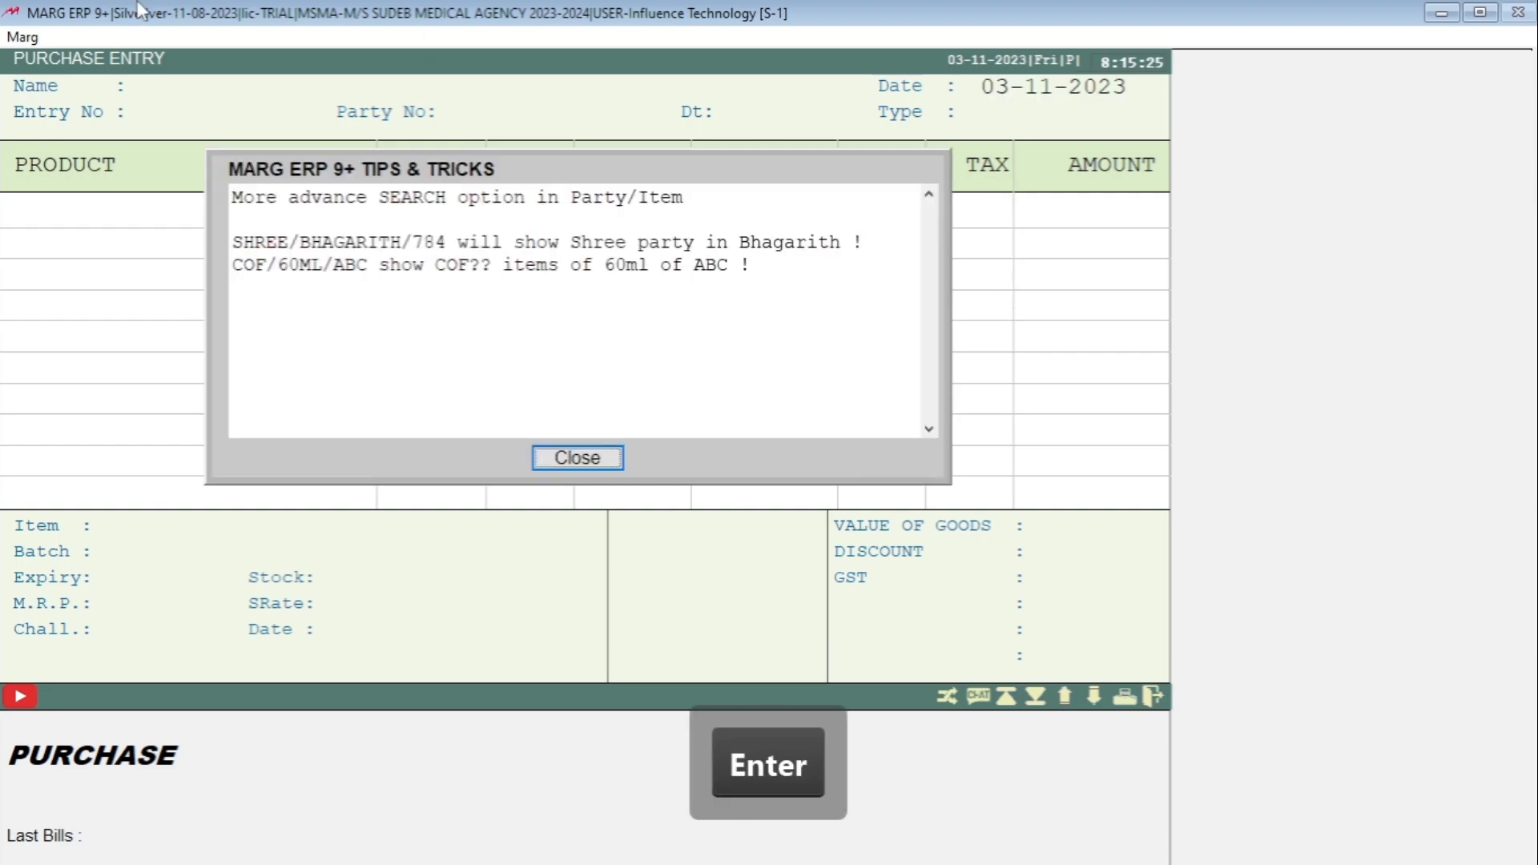
key(Return)
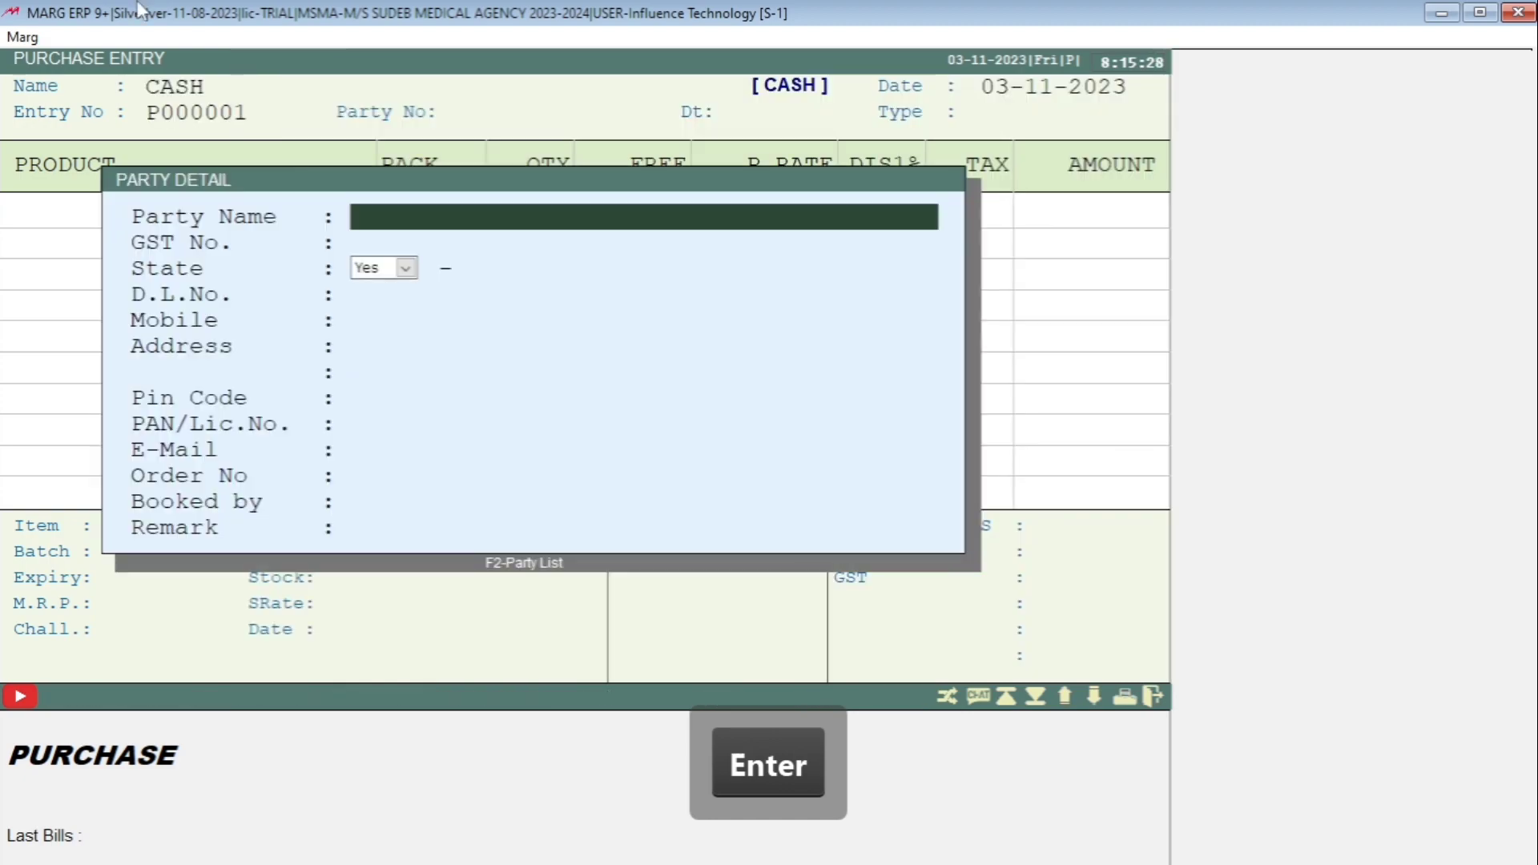
key(Escape)
text(11)
key(Return)
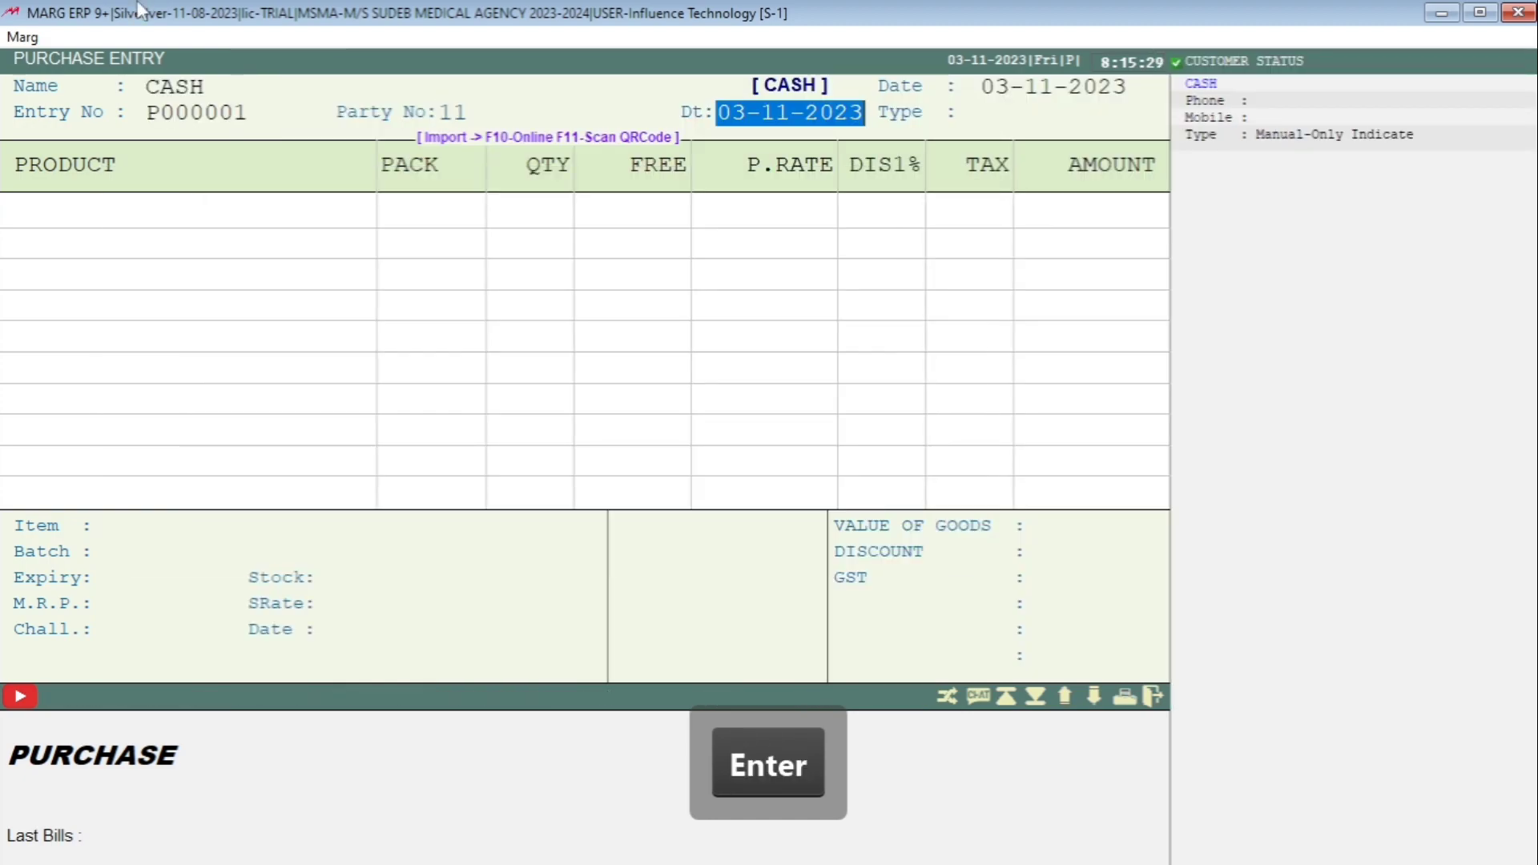
key(Return)
key(Return)
key(Return)
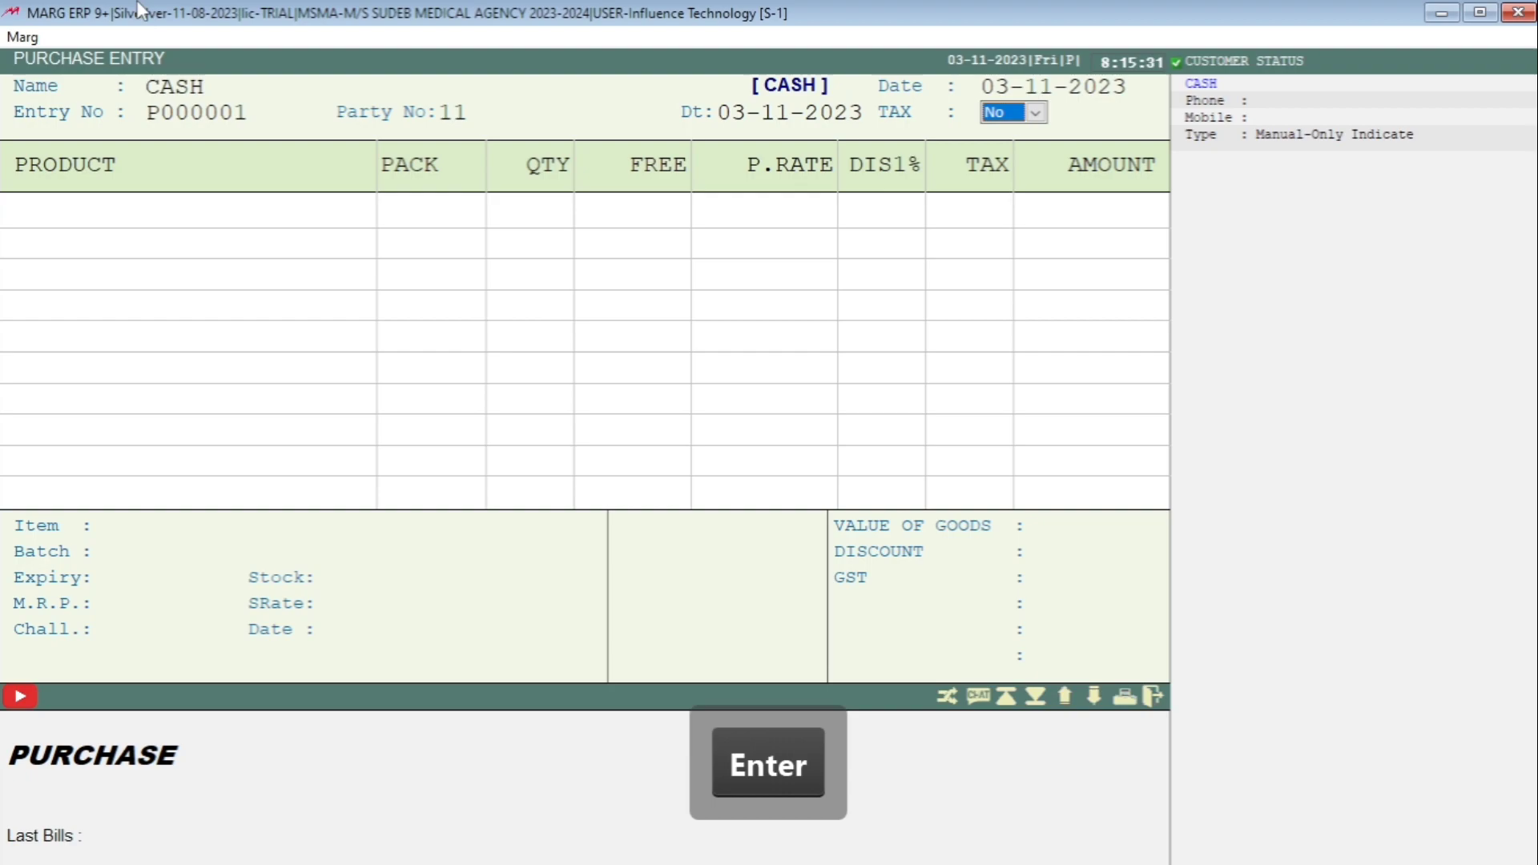
key(Return)
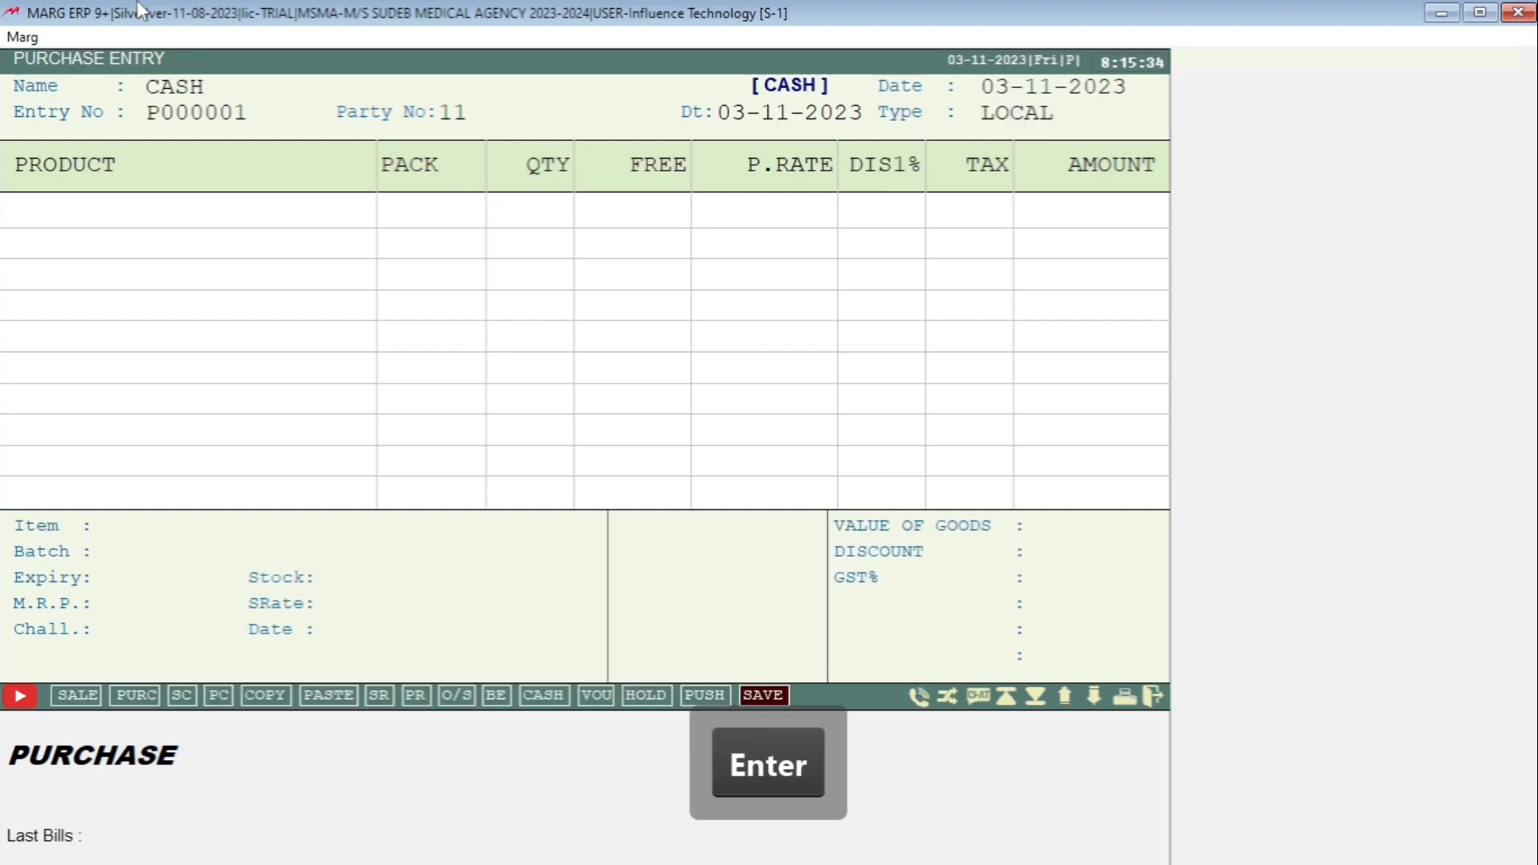
key(Return)
key(Return)
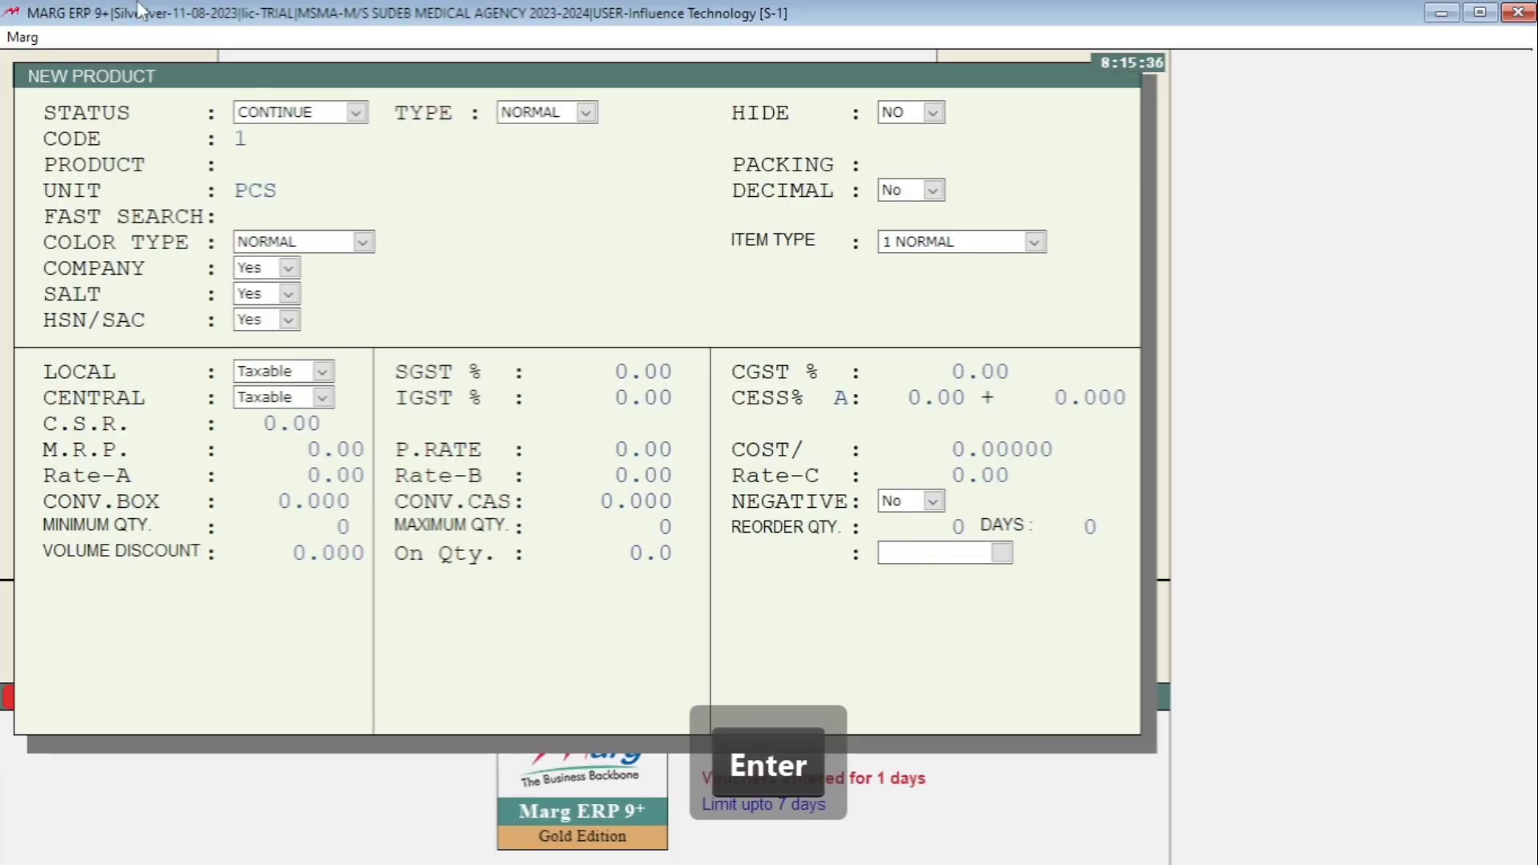
- Return to the product row and open a New Product form (code 1, unit PCS)
key(Escape)
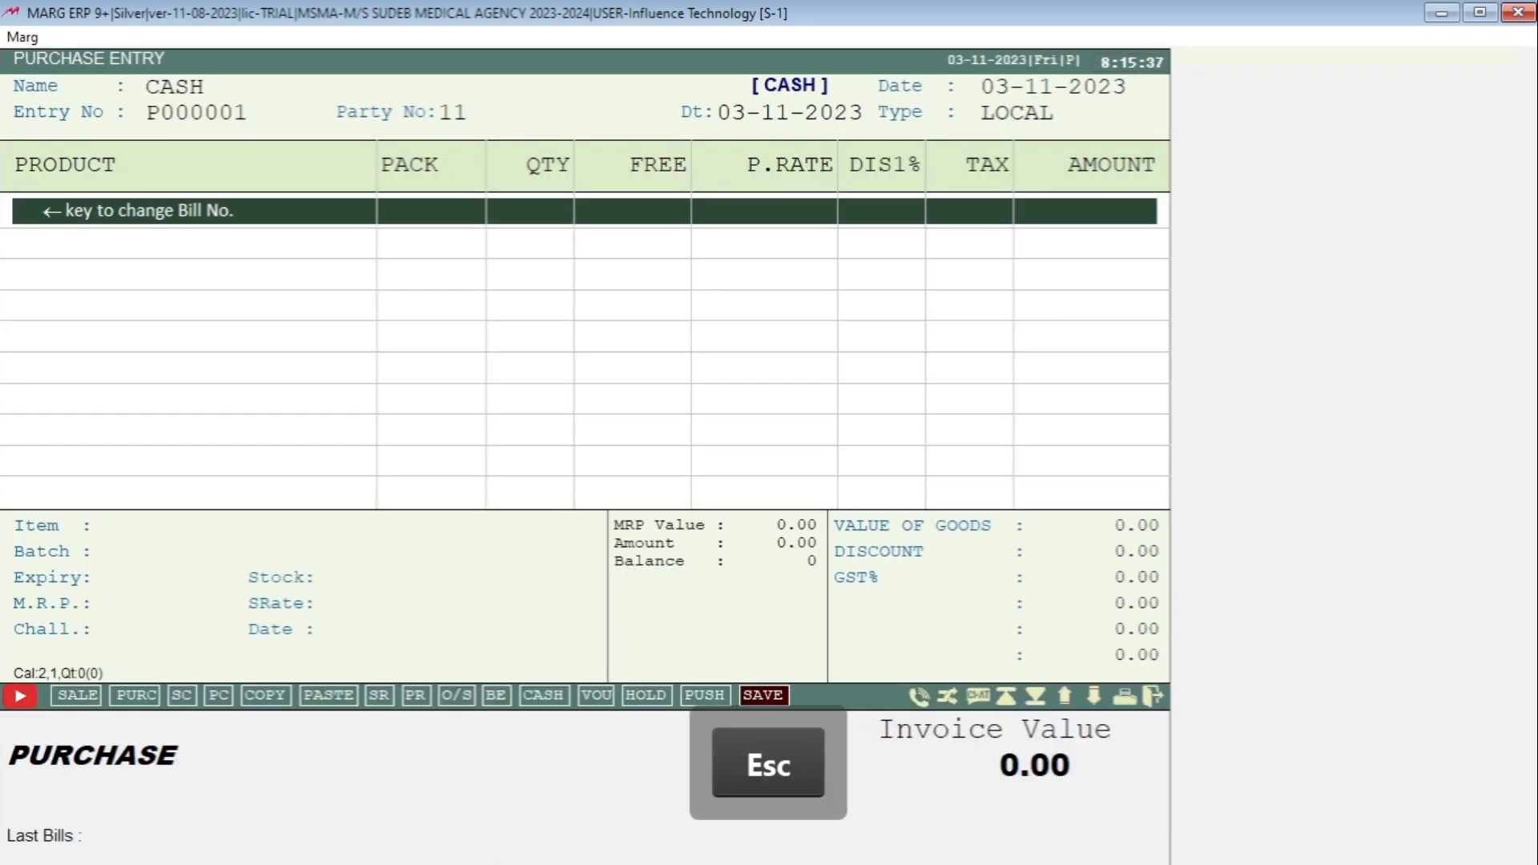
key(Return)
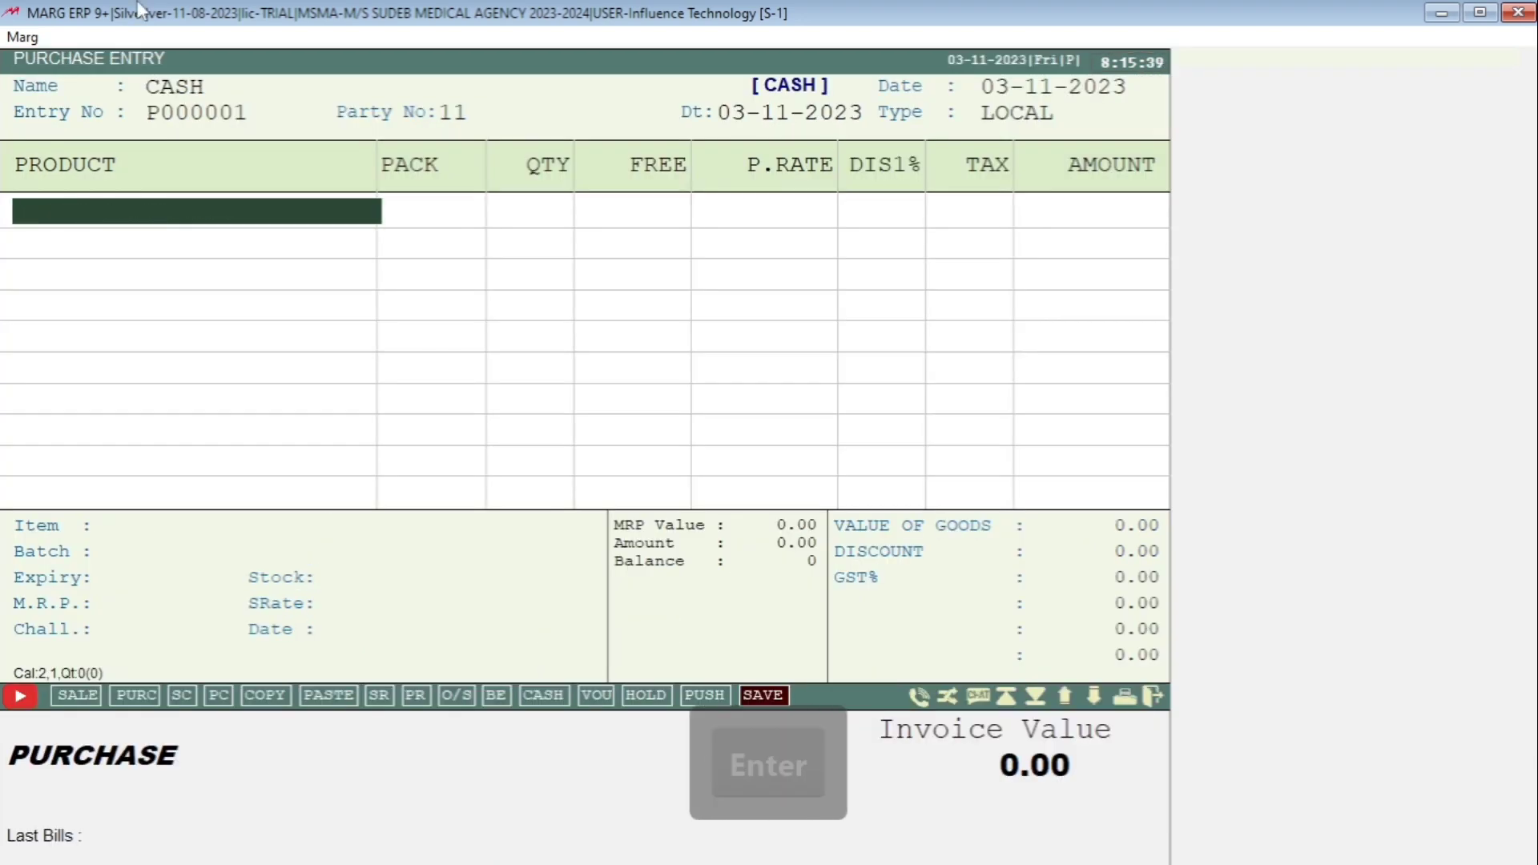
key(Escape)
key(Return)
key(Escape)
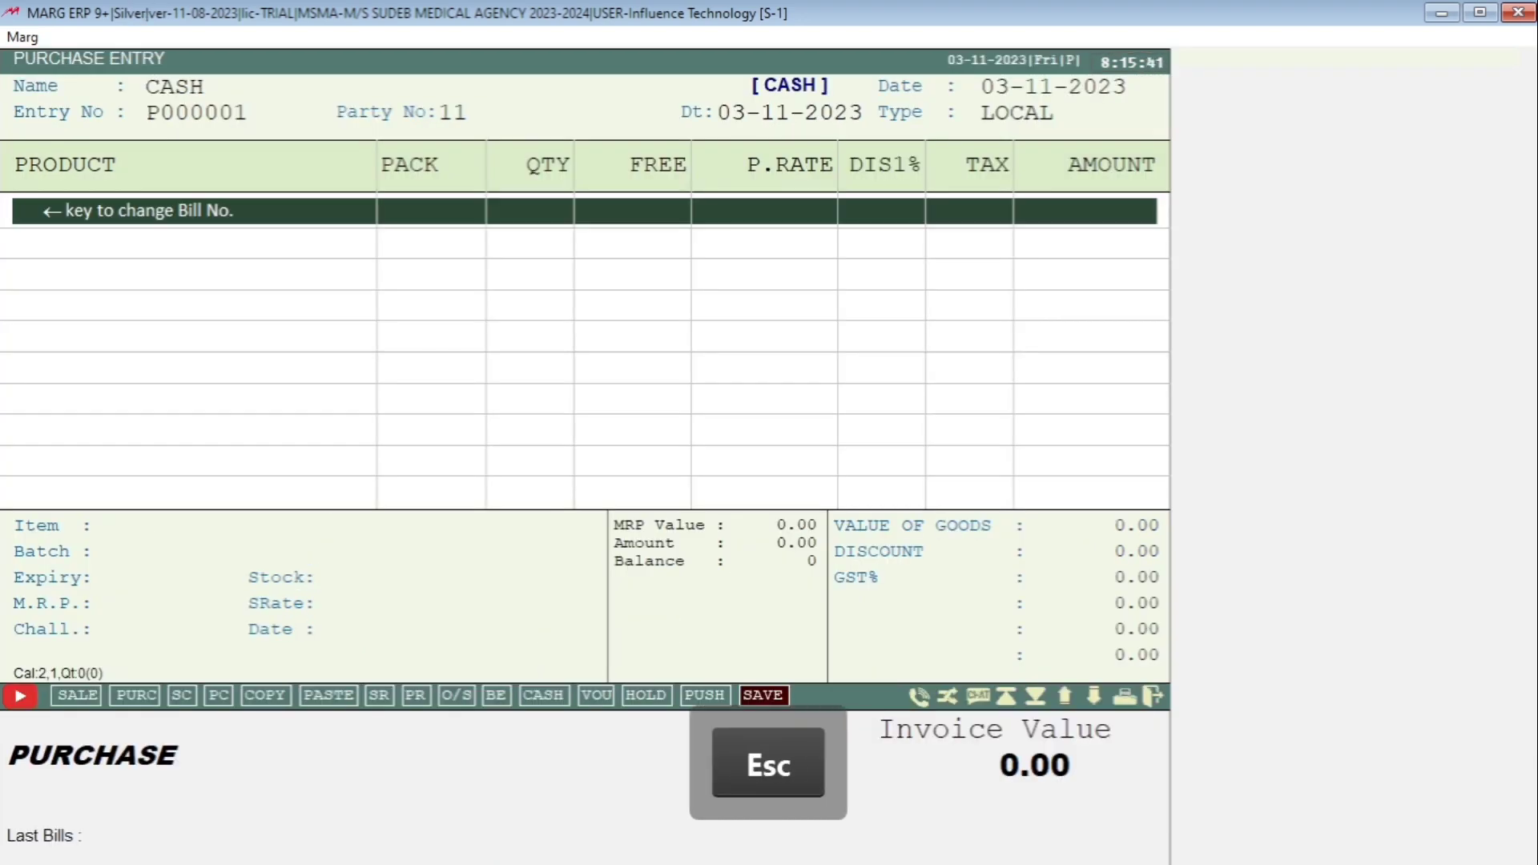
key(Return)
key(Return)
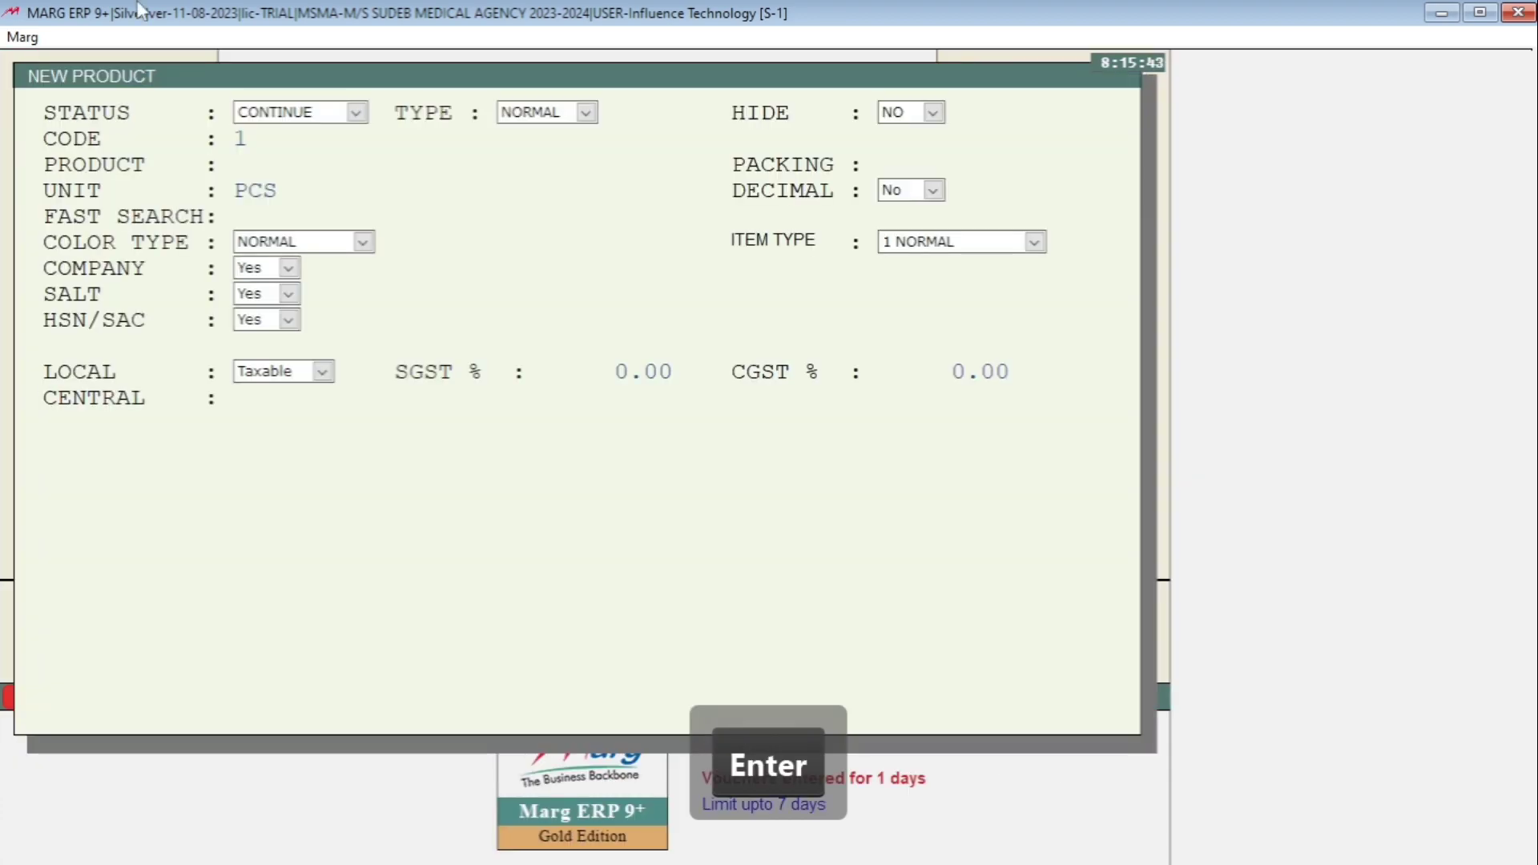
- Close the New Product form, returning to the empty CASH bill with invoice value 0.00
key(Escape)
key(Return)
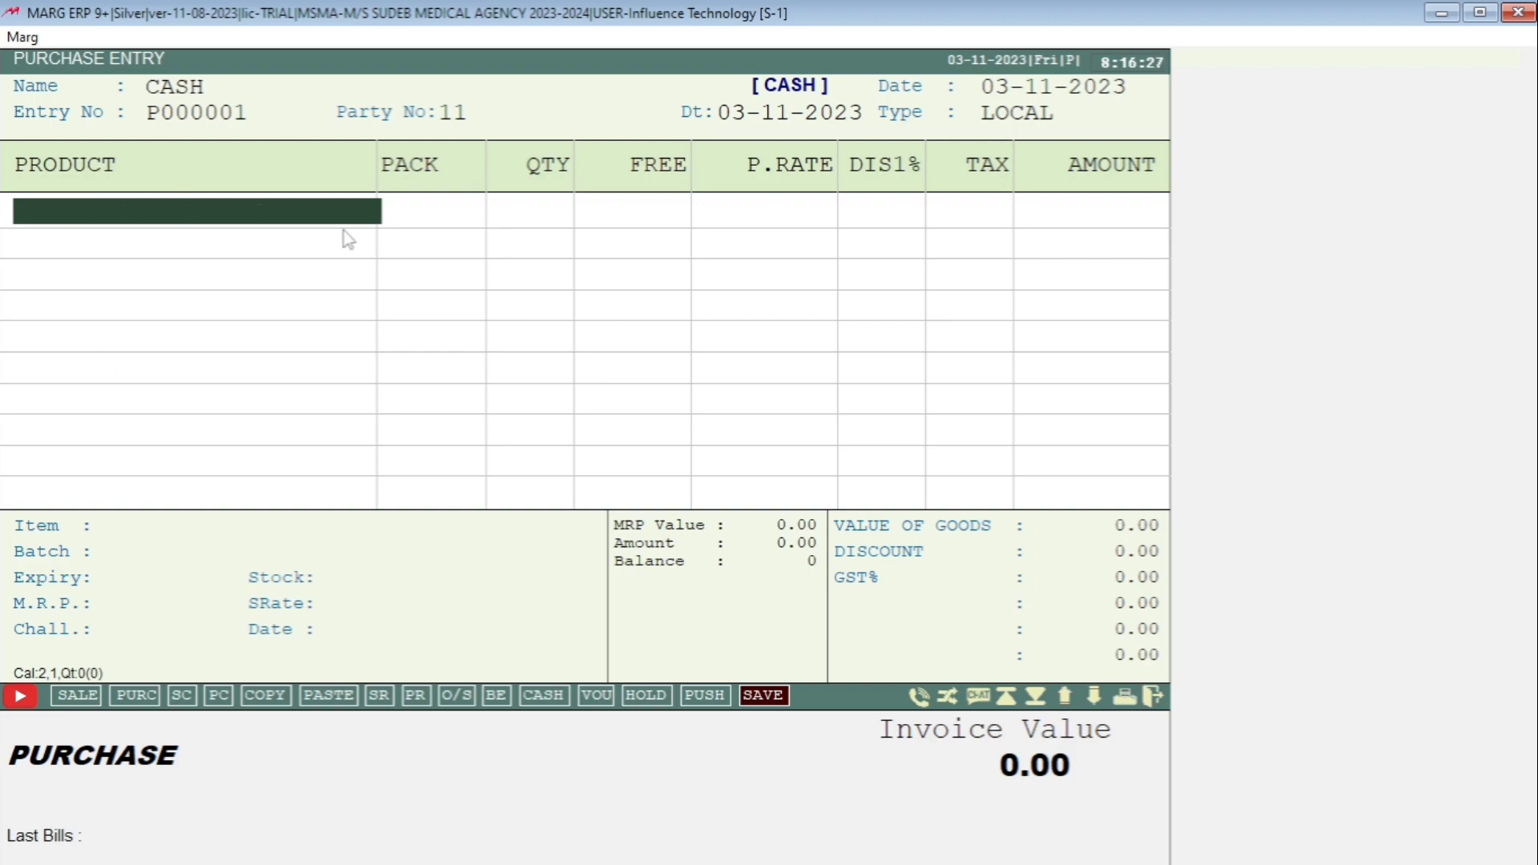
- Leave the purchase bill and open the Control Room from Masters > MARG Setups
key(Escape)
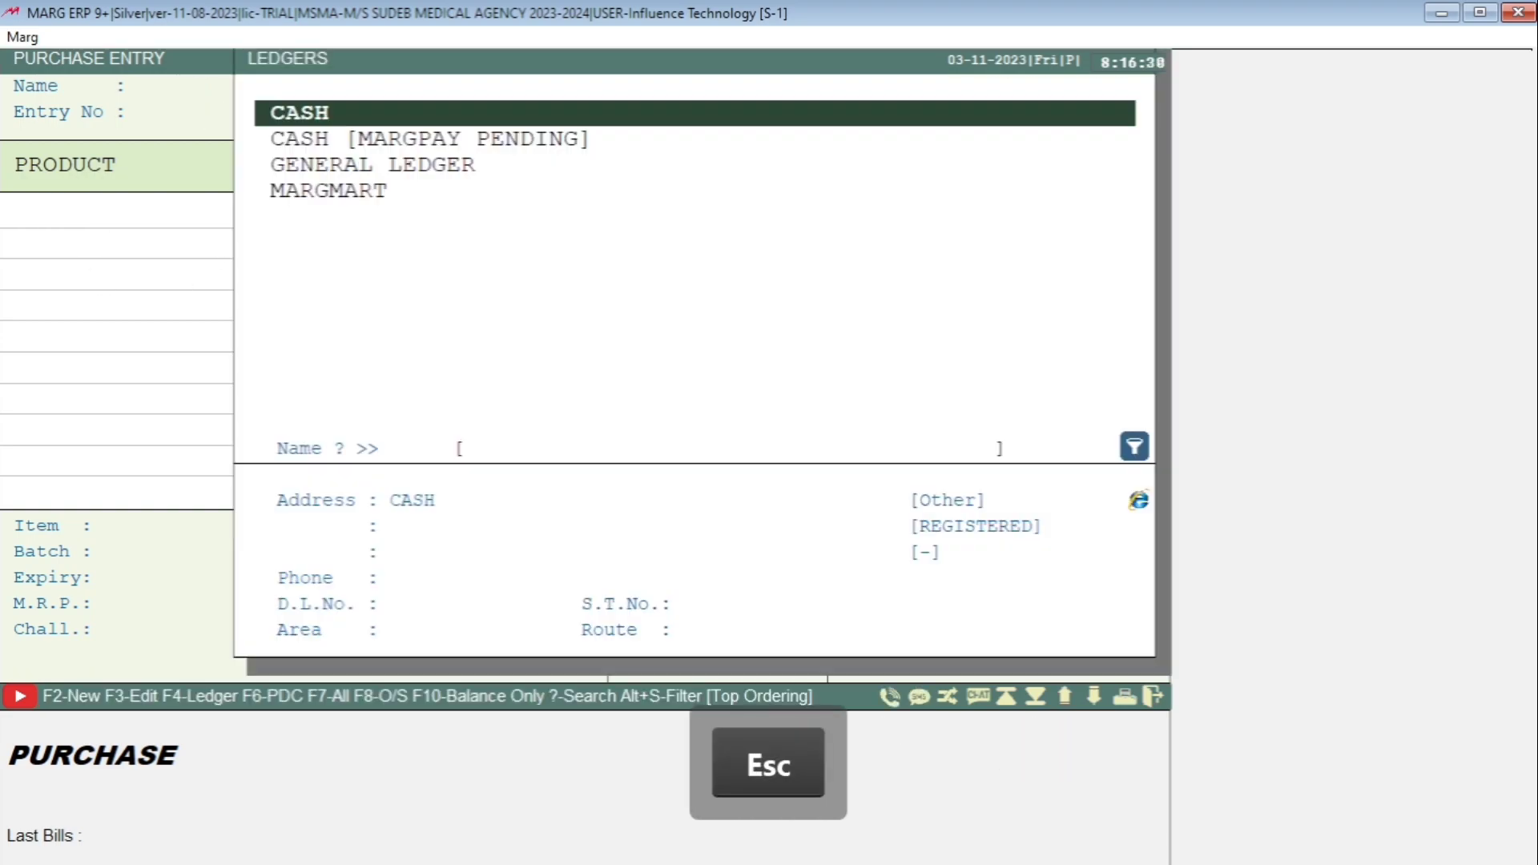
key(Escape)
key(Escape)
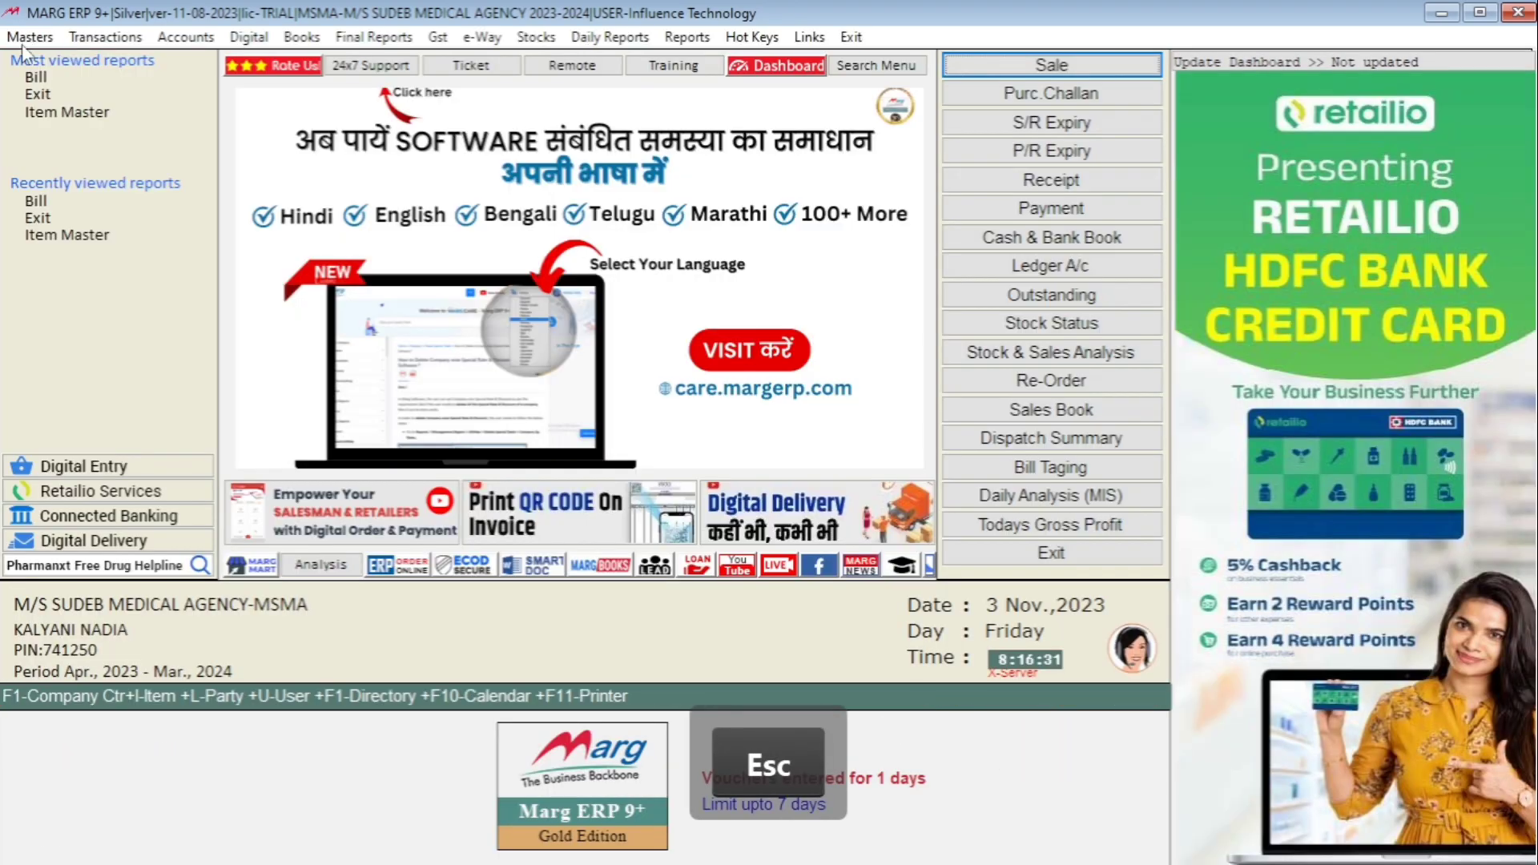
click(28, 38)
mouse_move(148, 507)
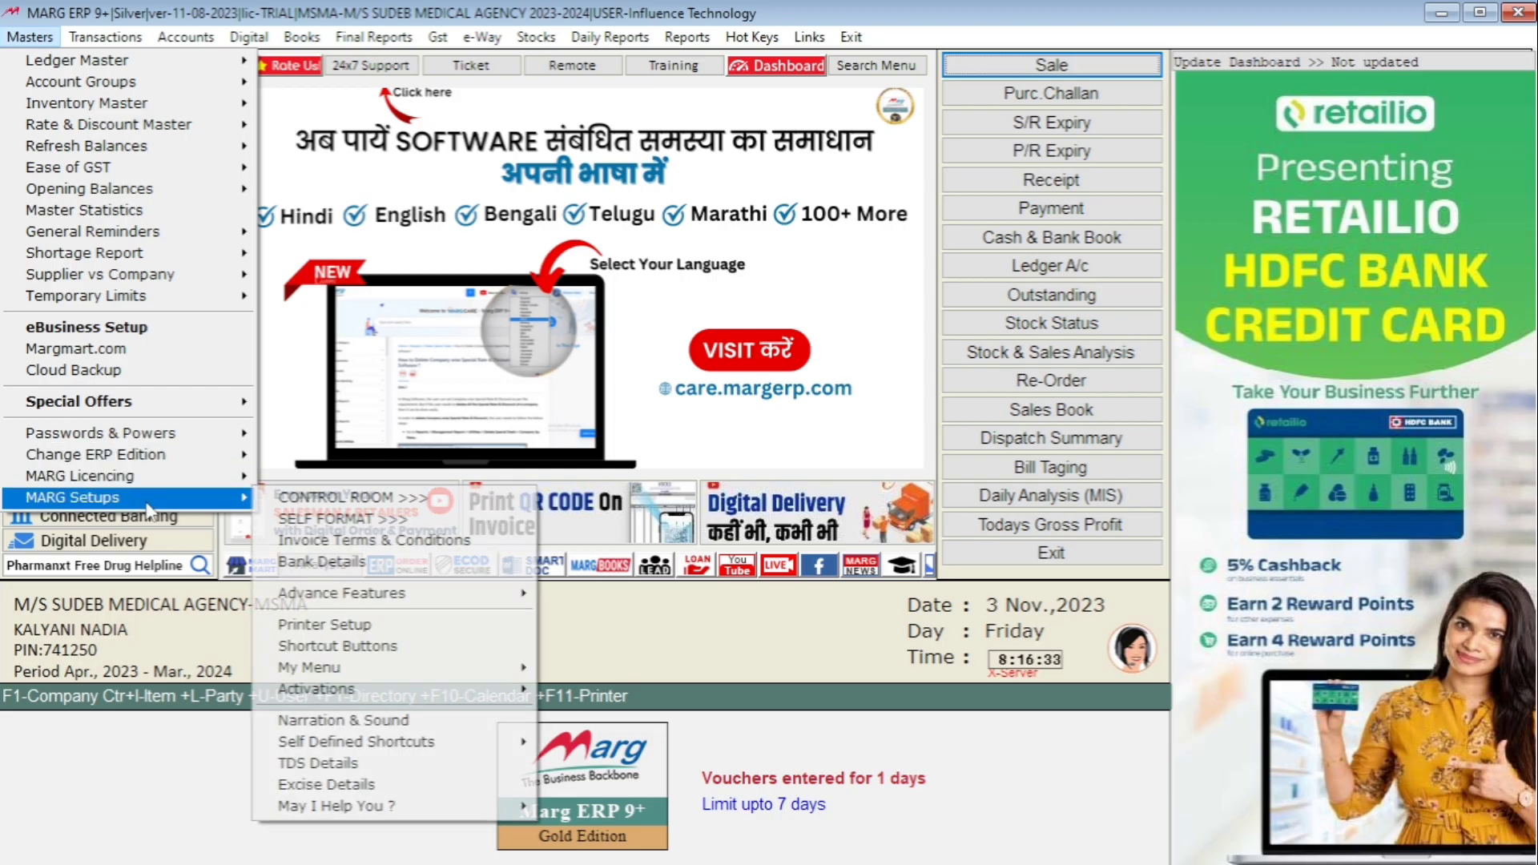
click(356, 502)
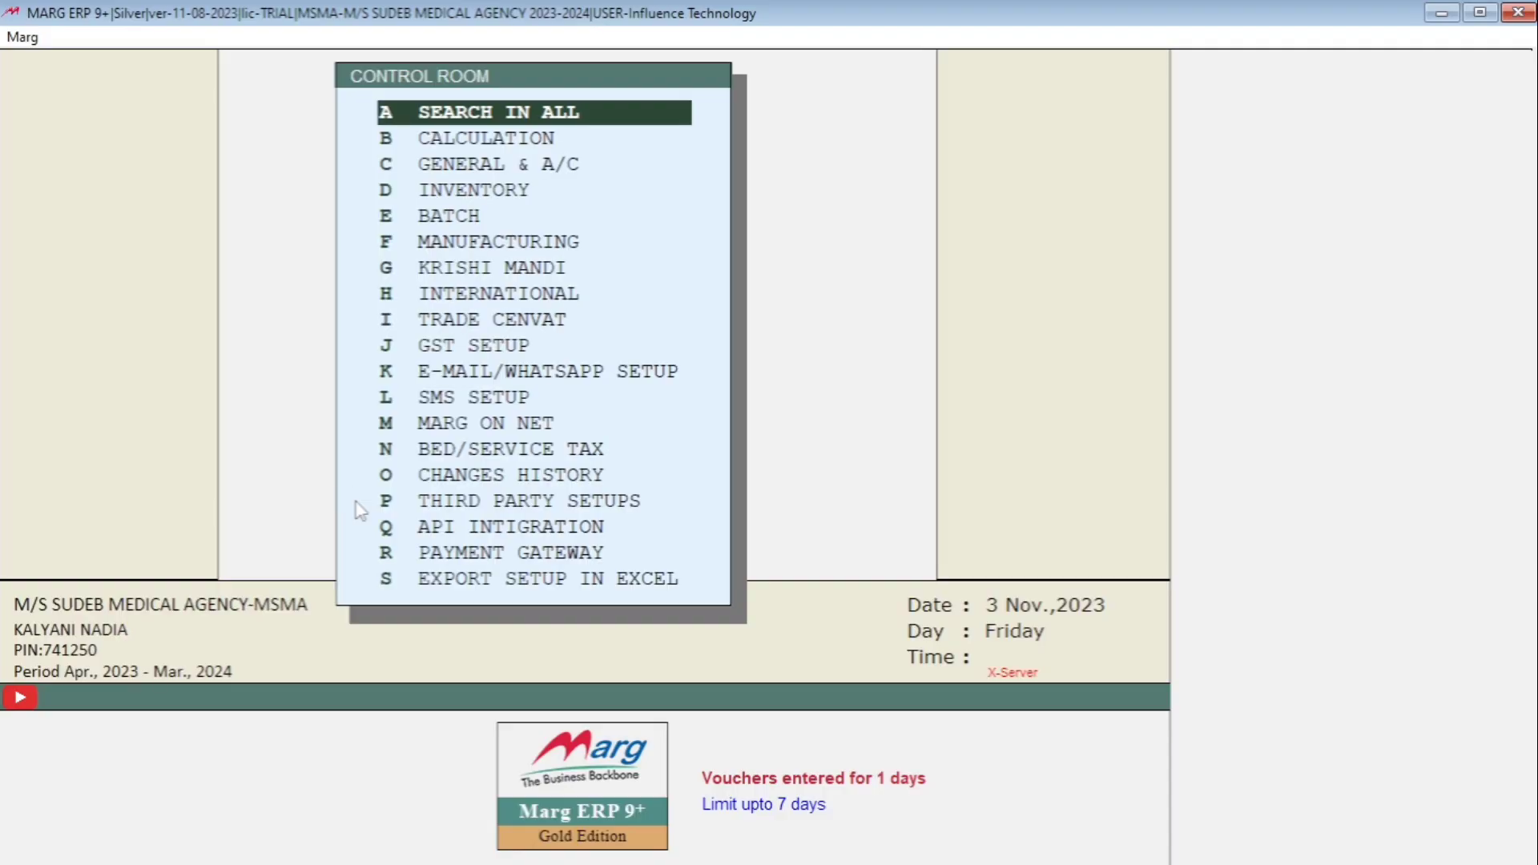
- Search the BARCODE settings and change Item working style from N to Y
key(Return)
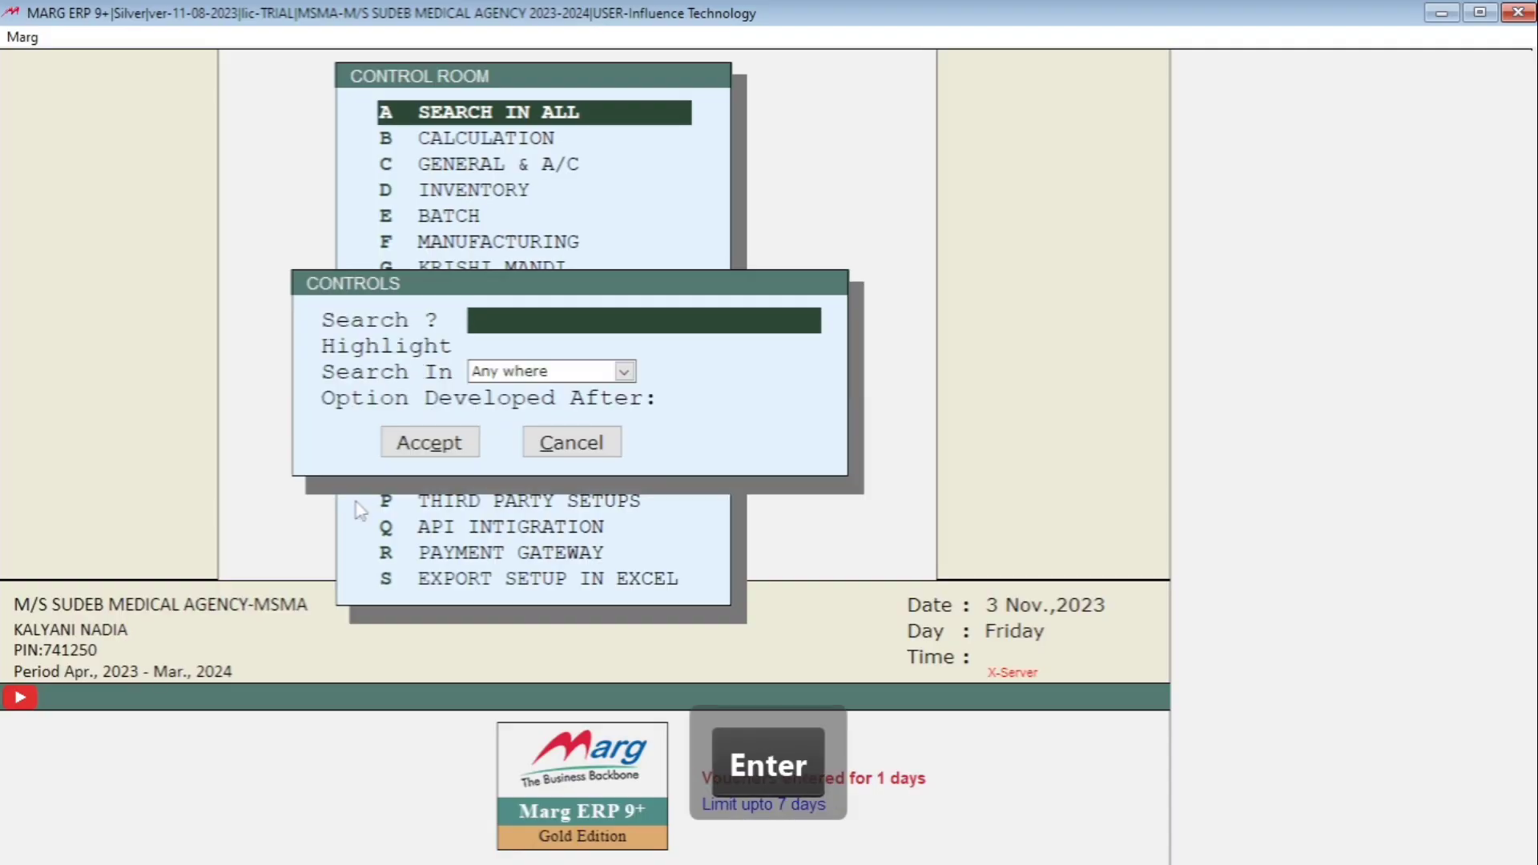
text(BARC)
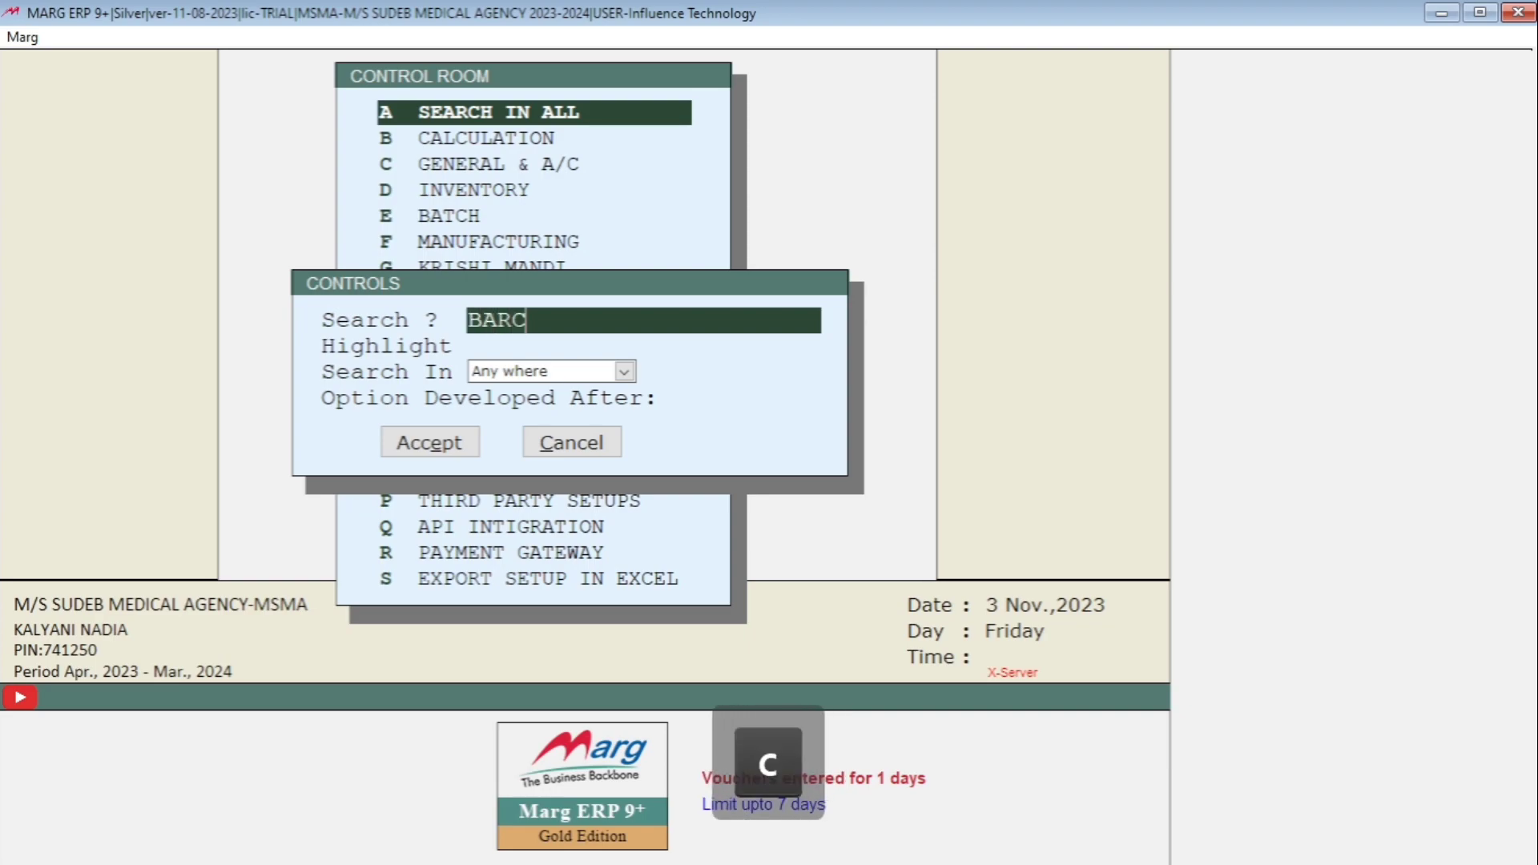
text(ODE)
key(Return)
key(Return)
key(Return)
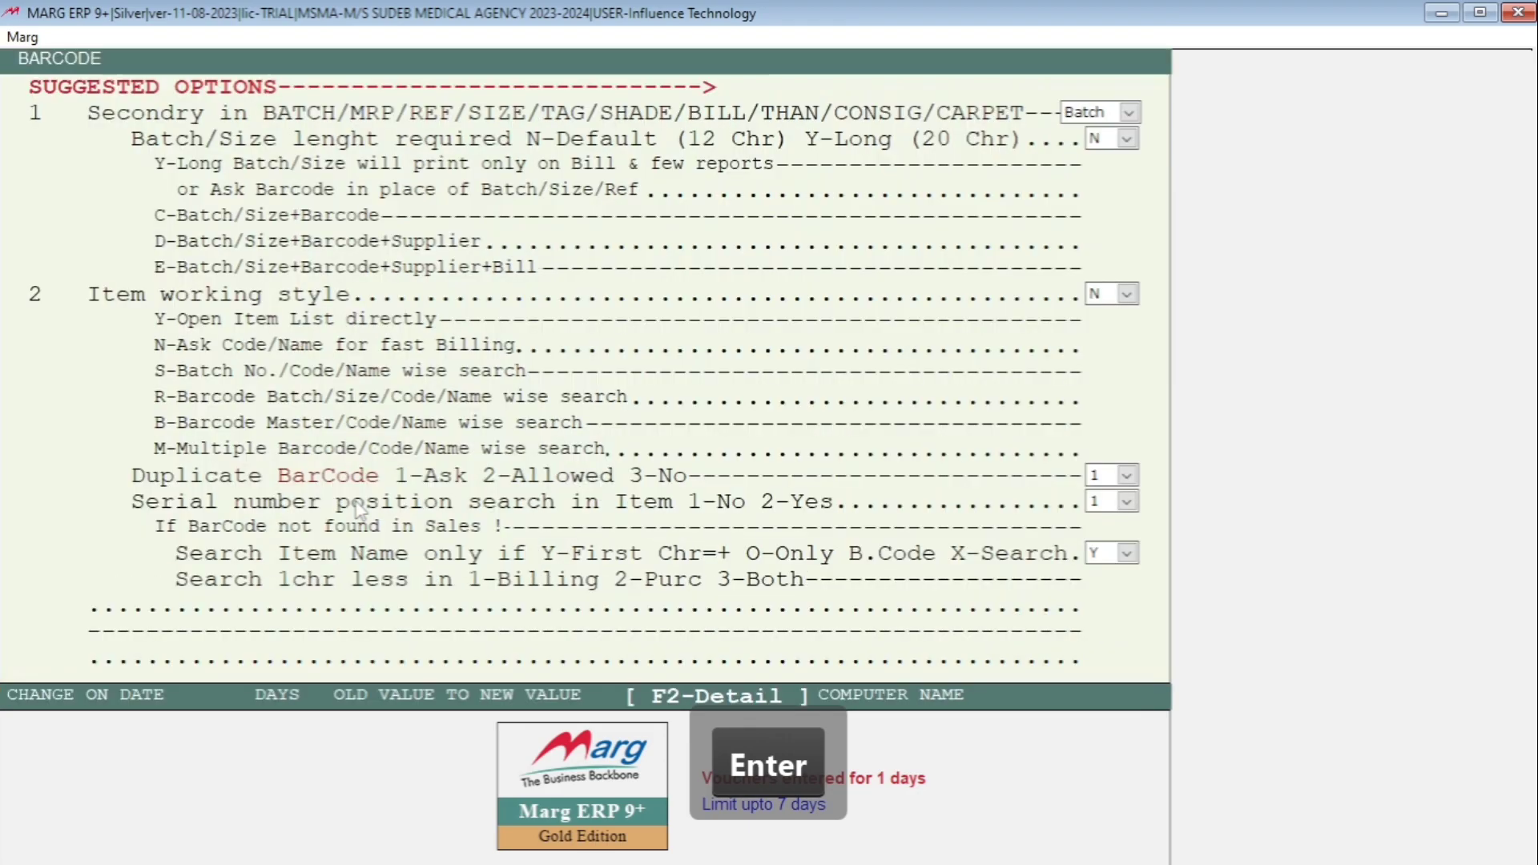
key(Return)
key(Return)
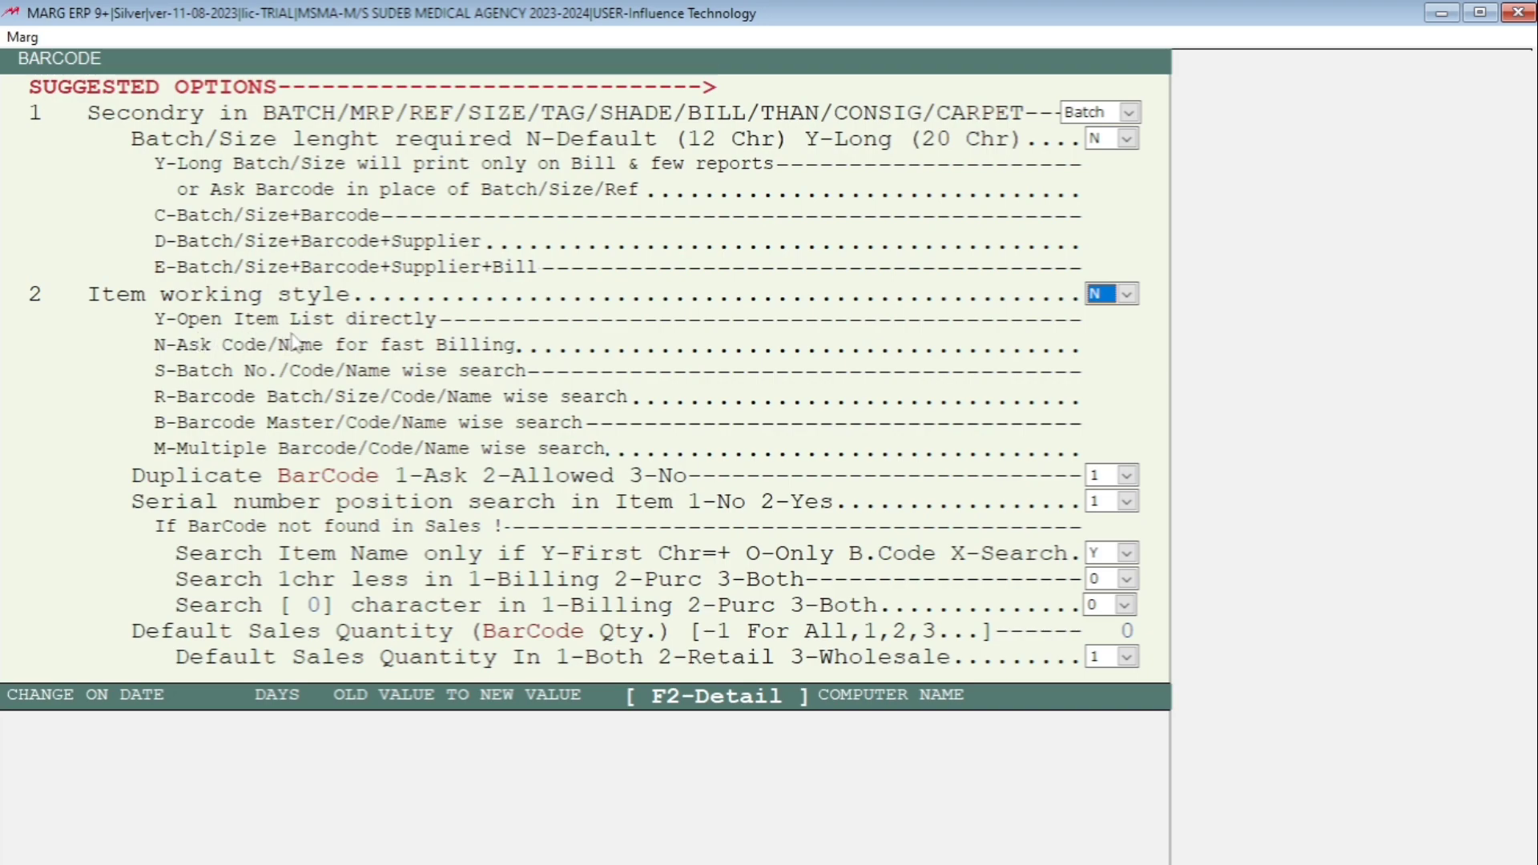
click(1127, 294)
click(1121, 316)
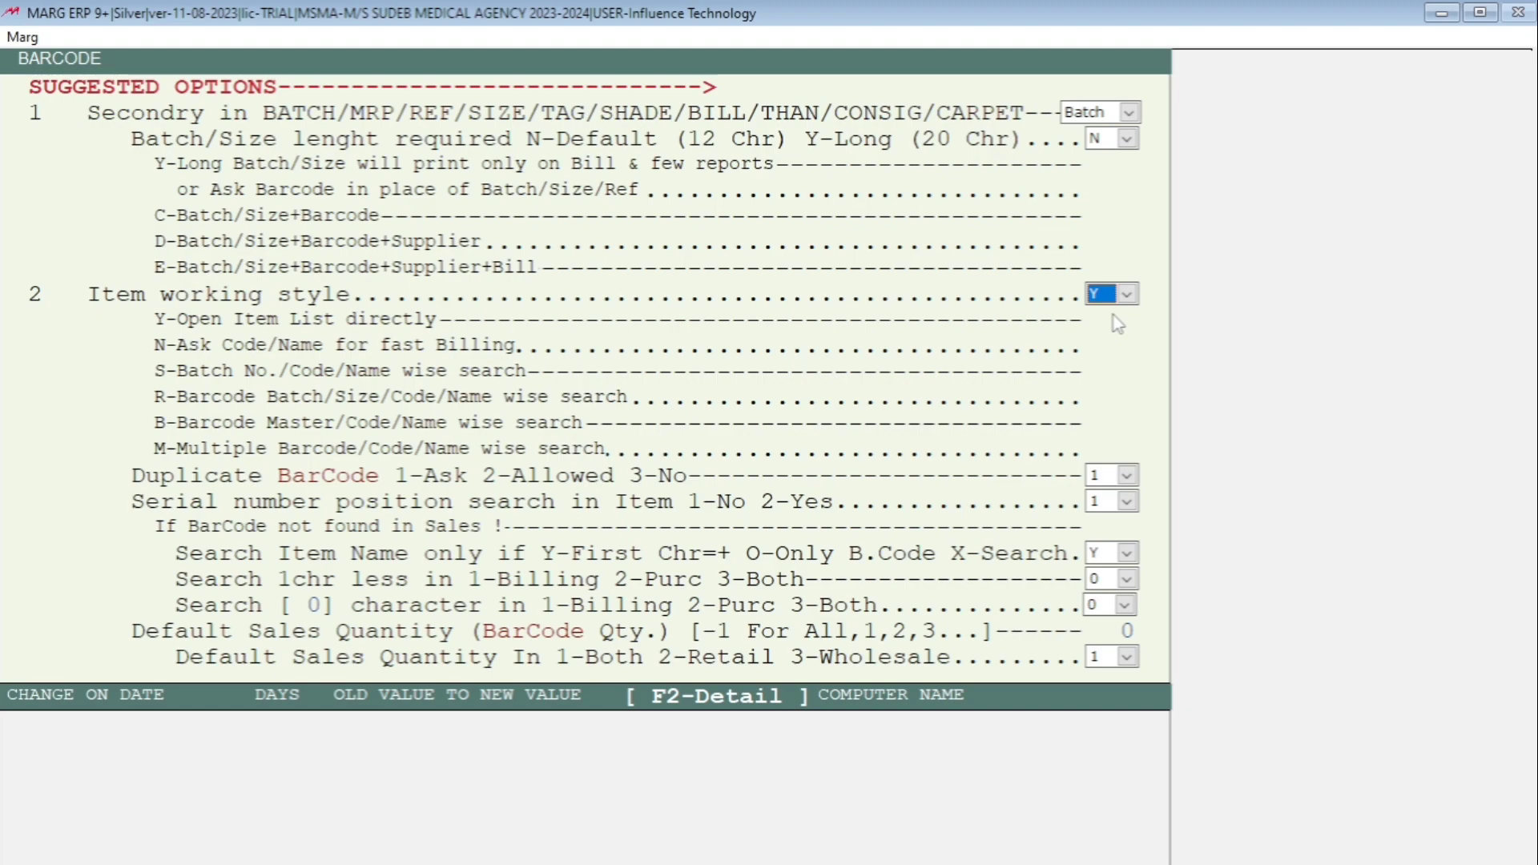
key(Return)
key(Escape)
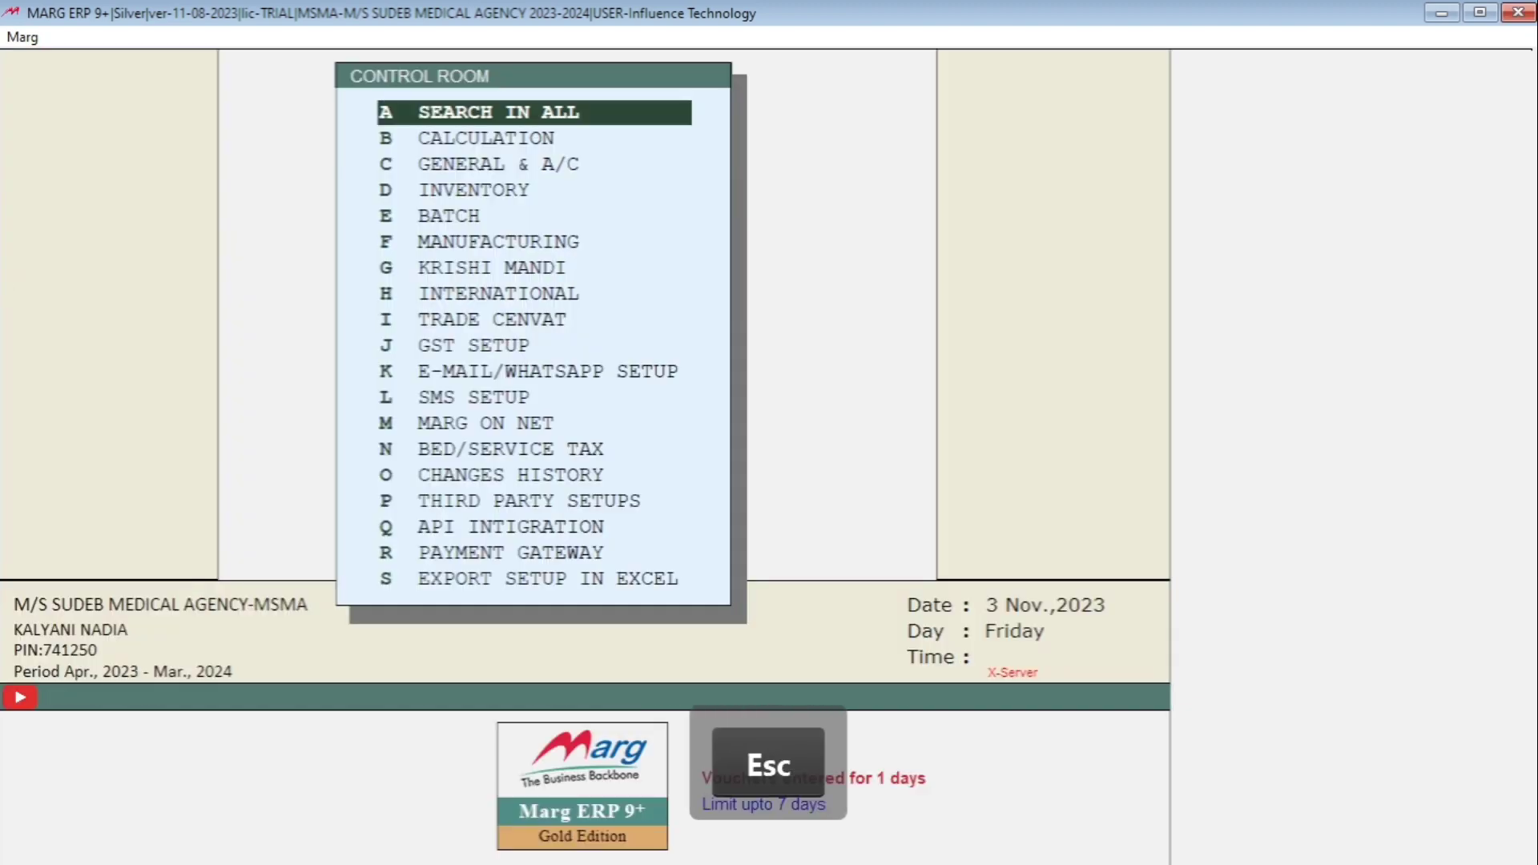
- Save the barcode setting change and start a new purchase bill via Transactions > Purchase > Bill
key(Right)
key(Return)
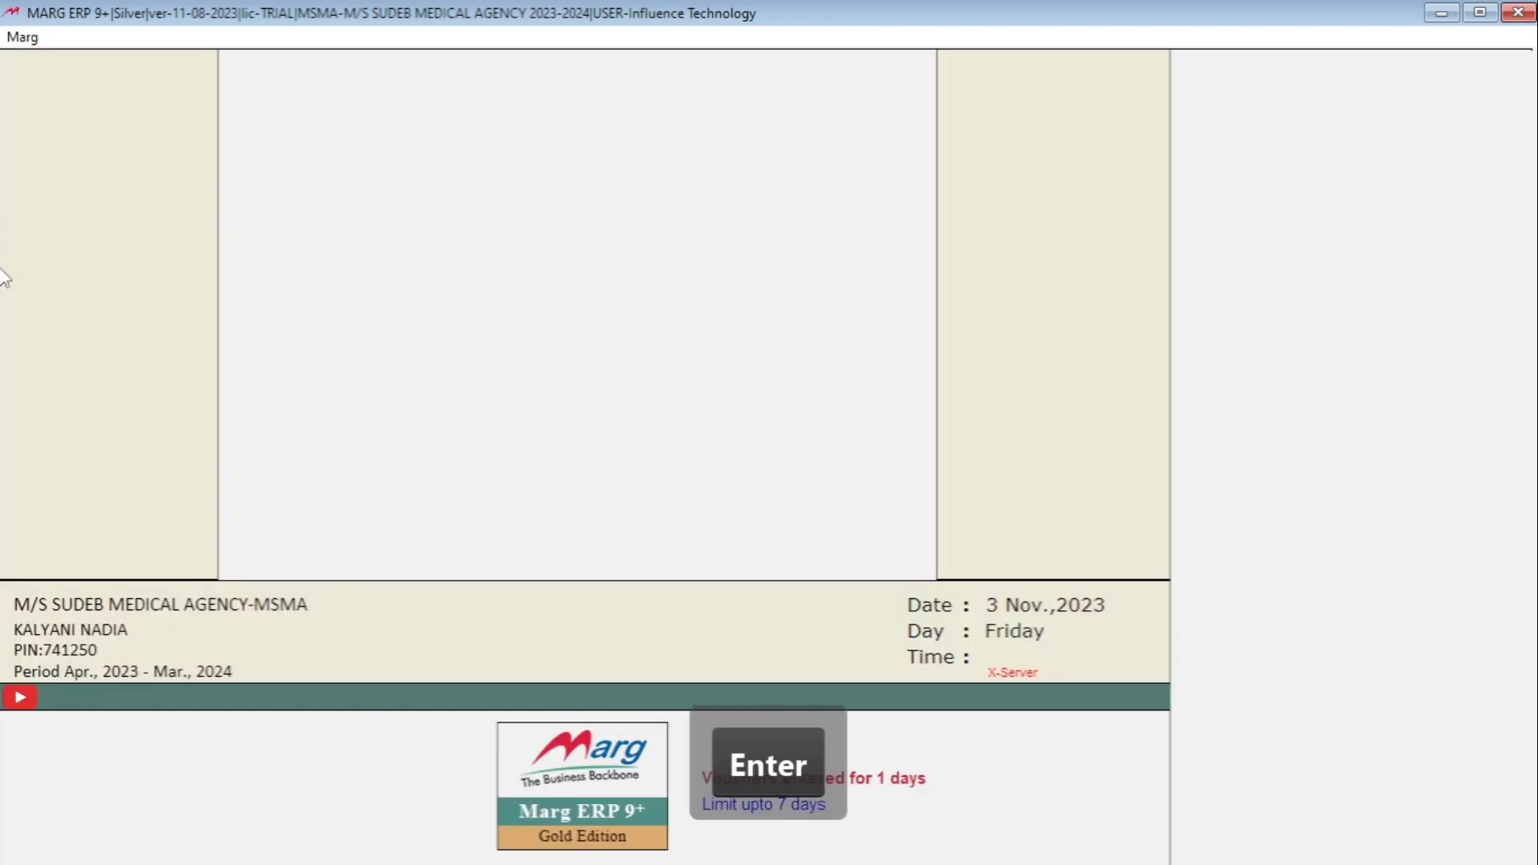
key(alt)
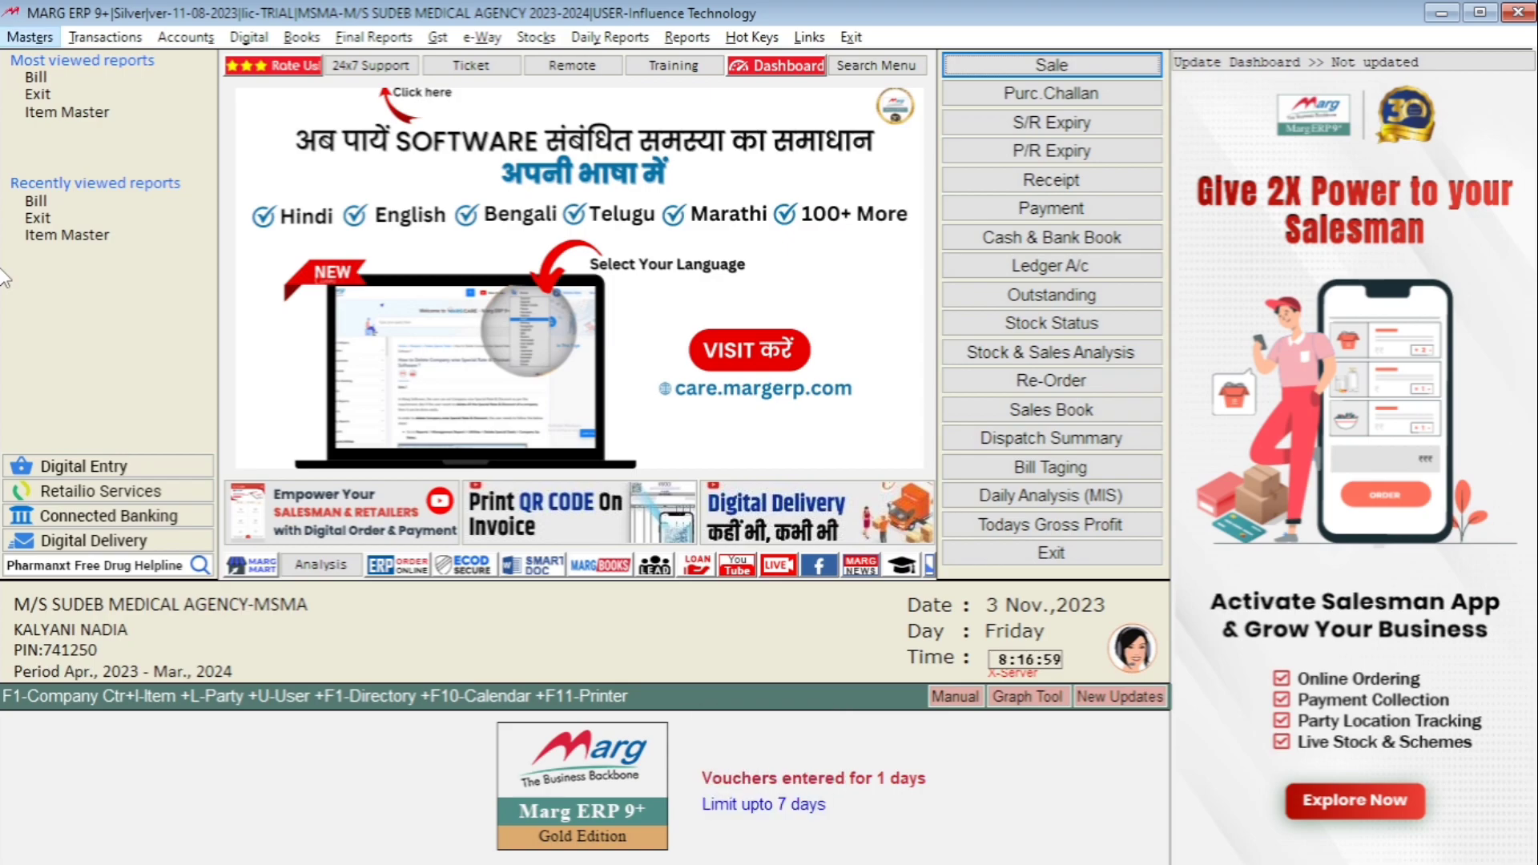
key(Right)
key(Return)
key(Down)
key(Return)
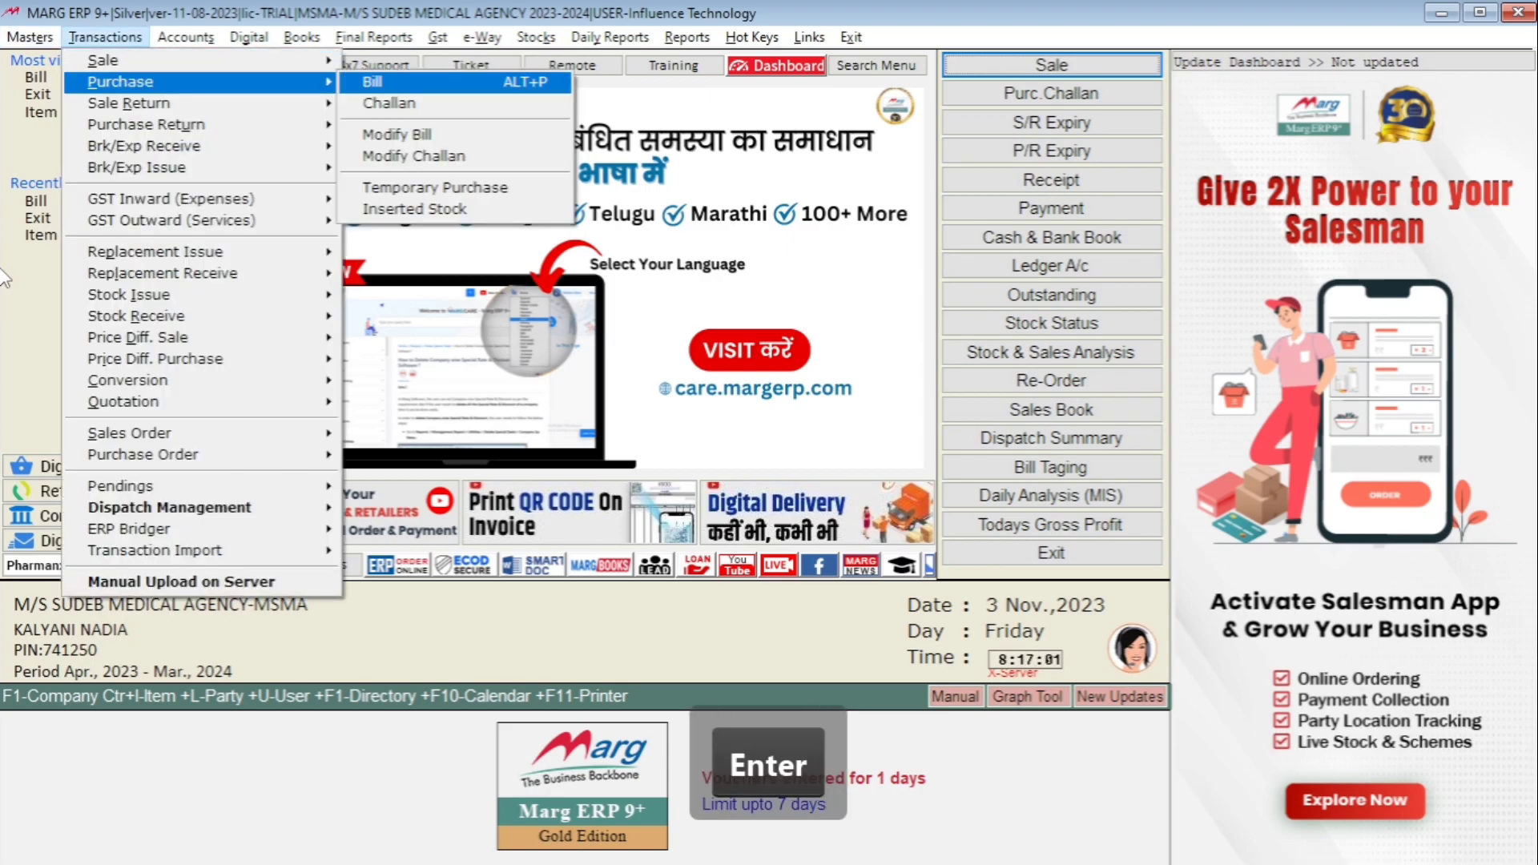
key(Return)
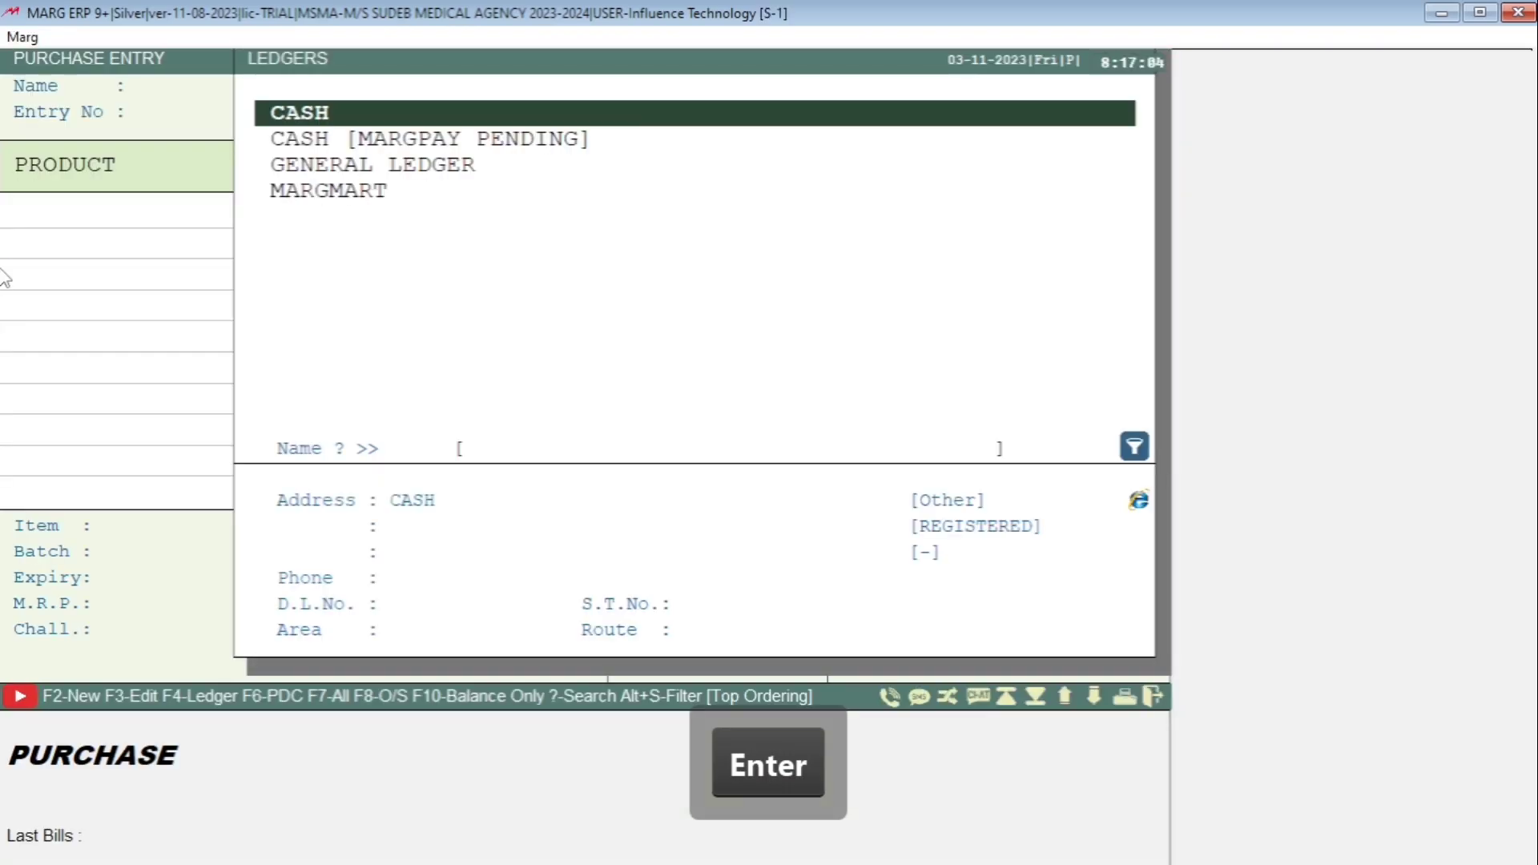
- Set the bill to ledger CASH with Party No 1254, then close the New Product form
key(Return)
key(Escape)
text(1254)
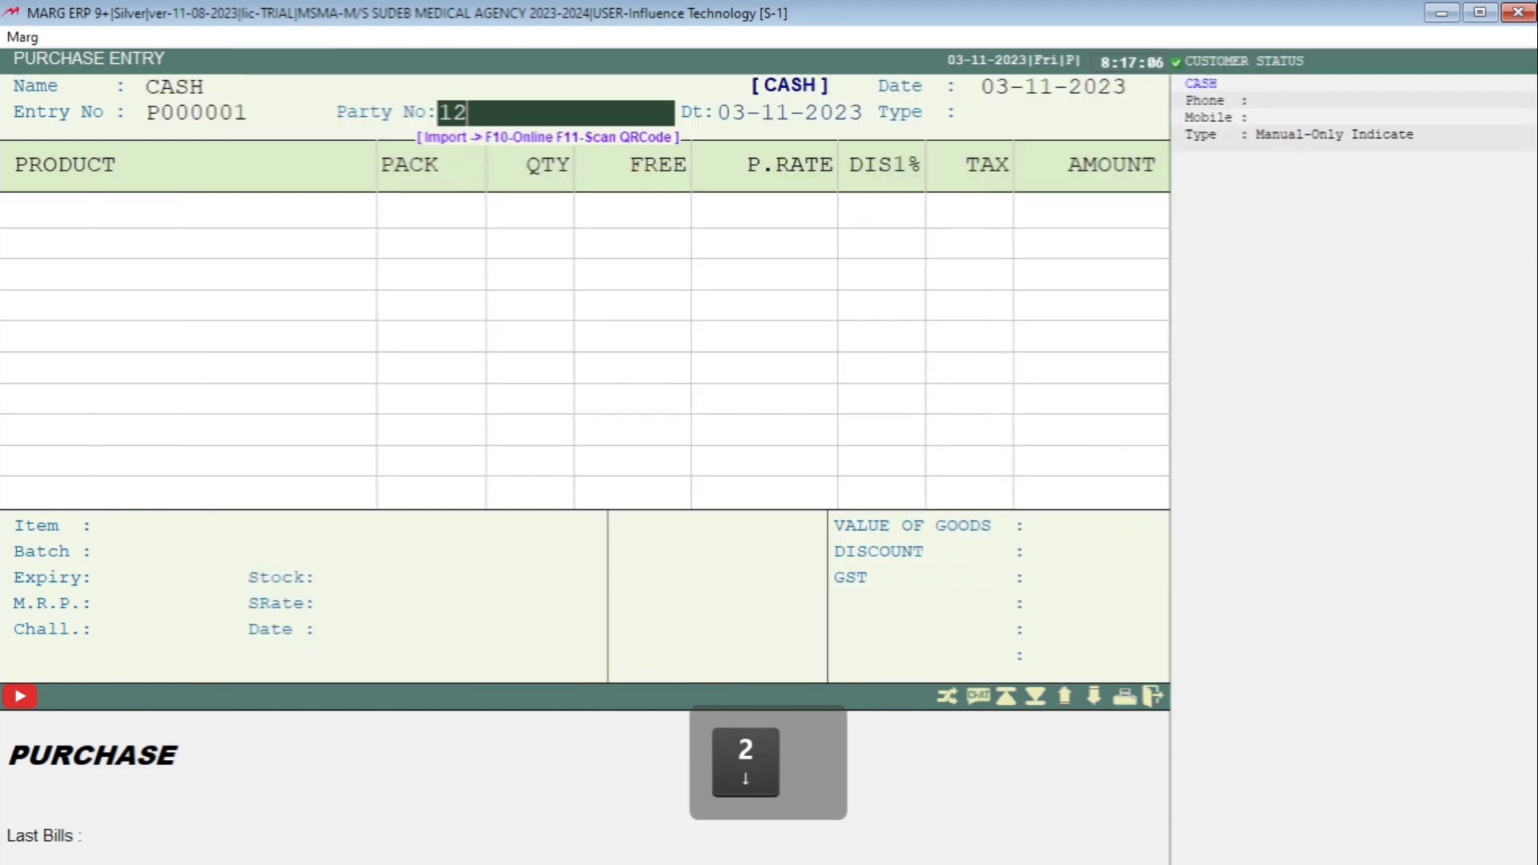
key(Return)
key(Return)
key(Return)
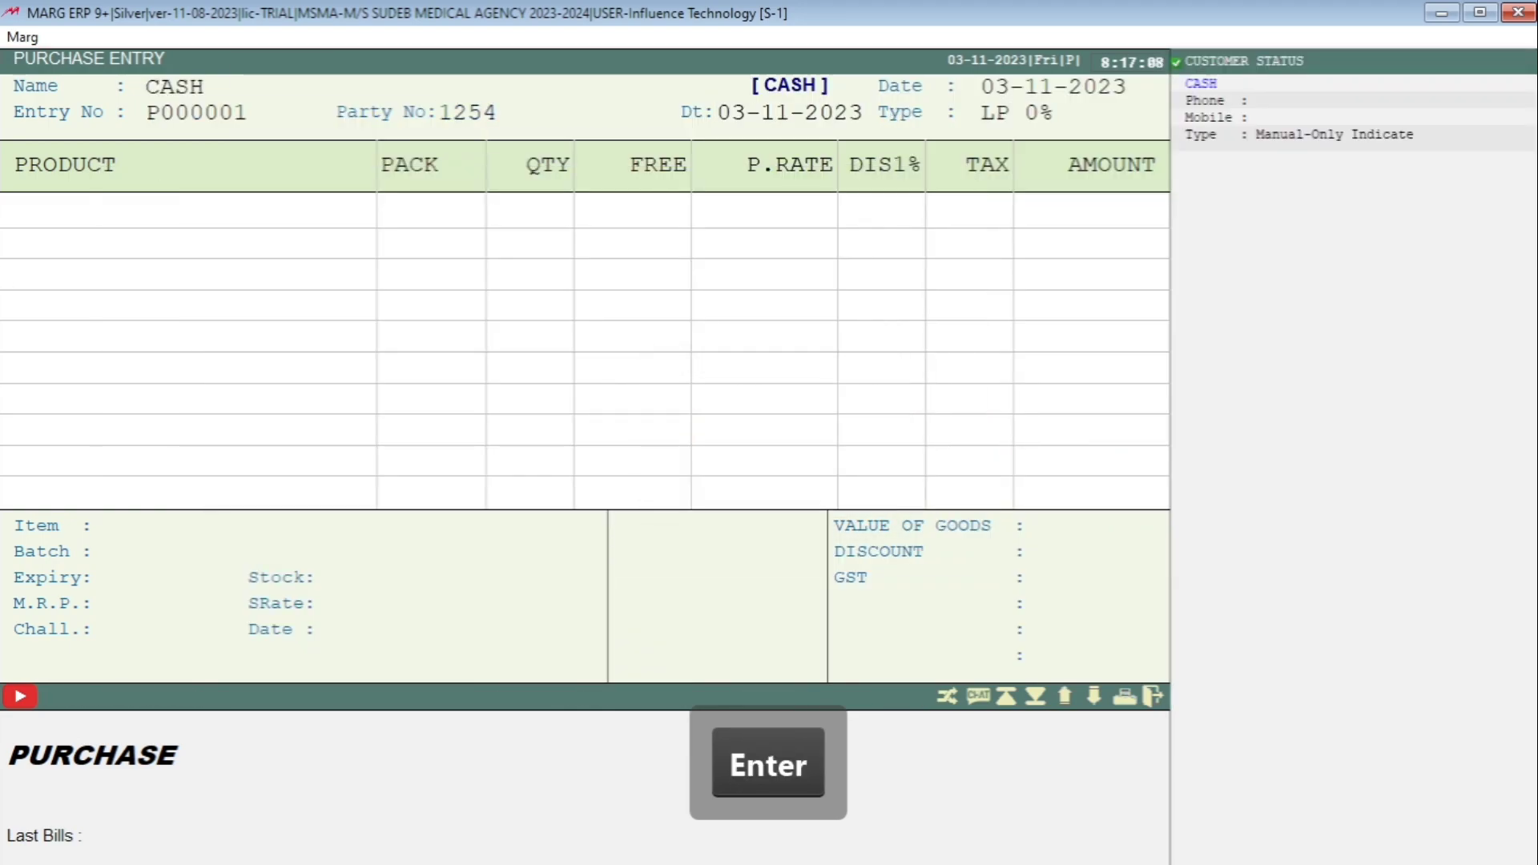
key(Return)
key(Return)
key(Return)
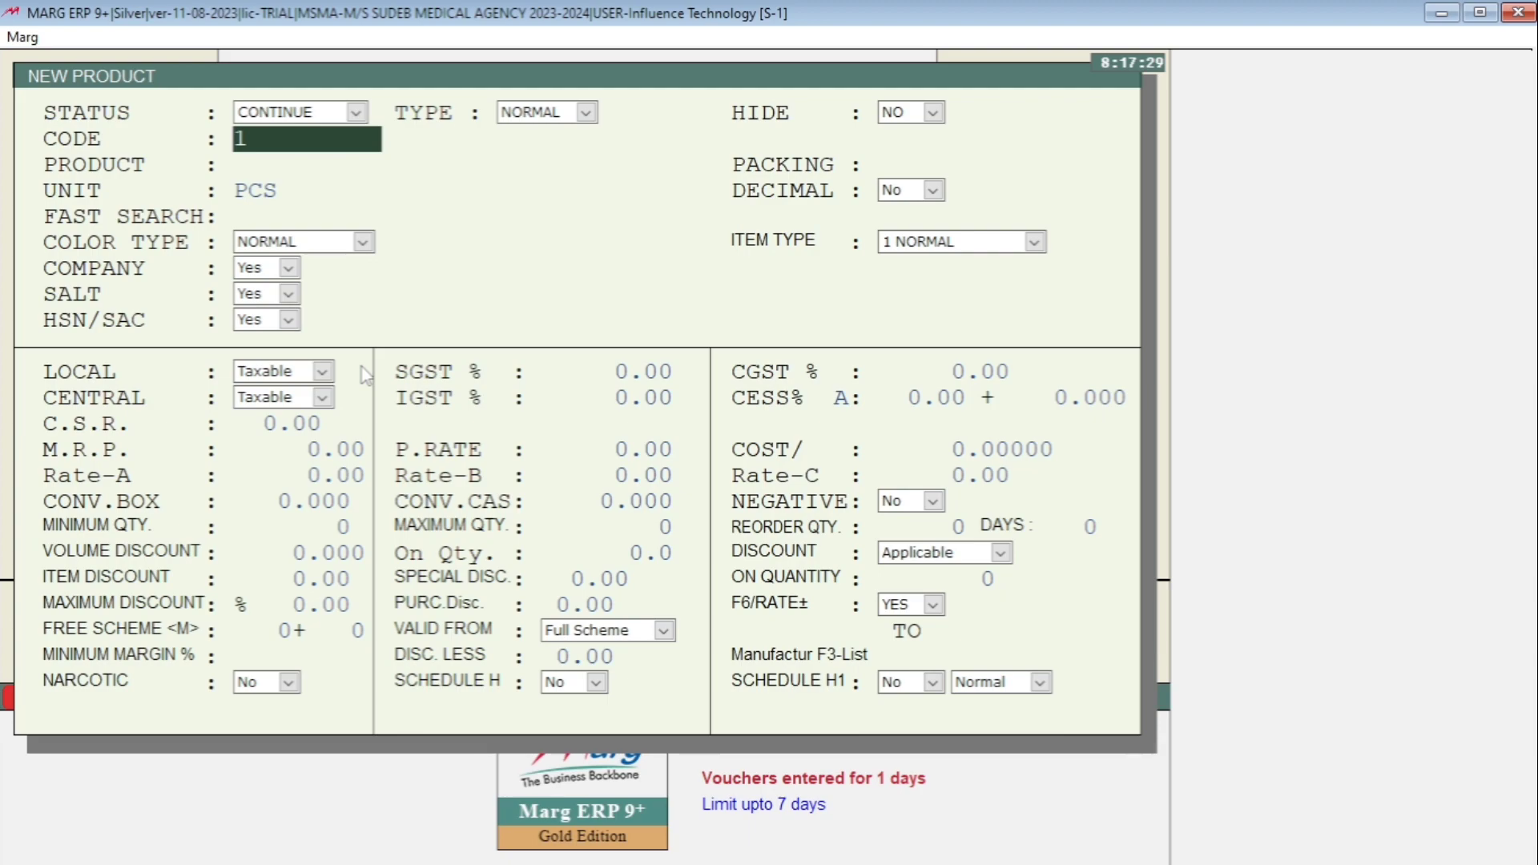
key(Escape)
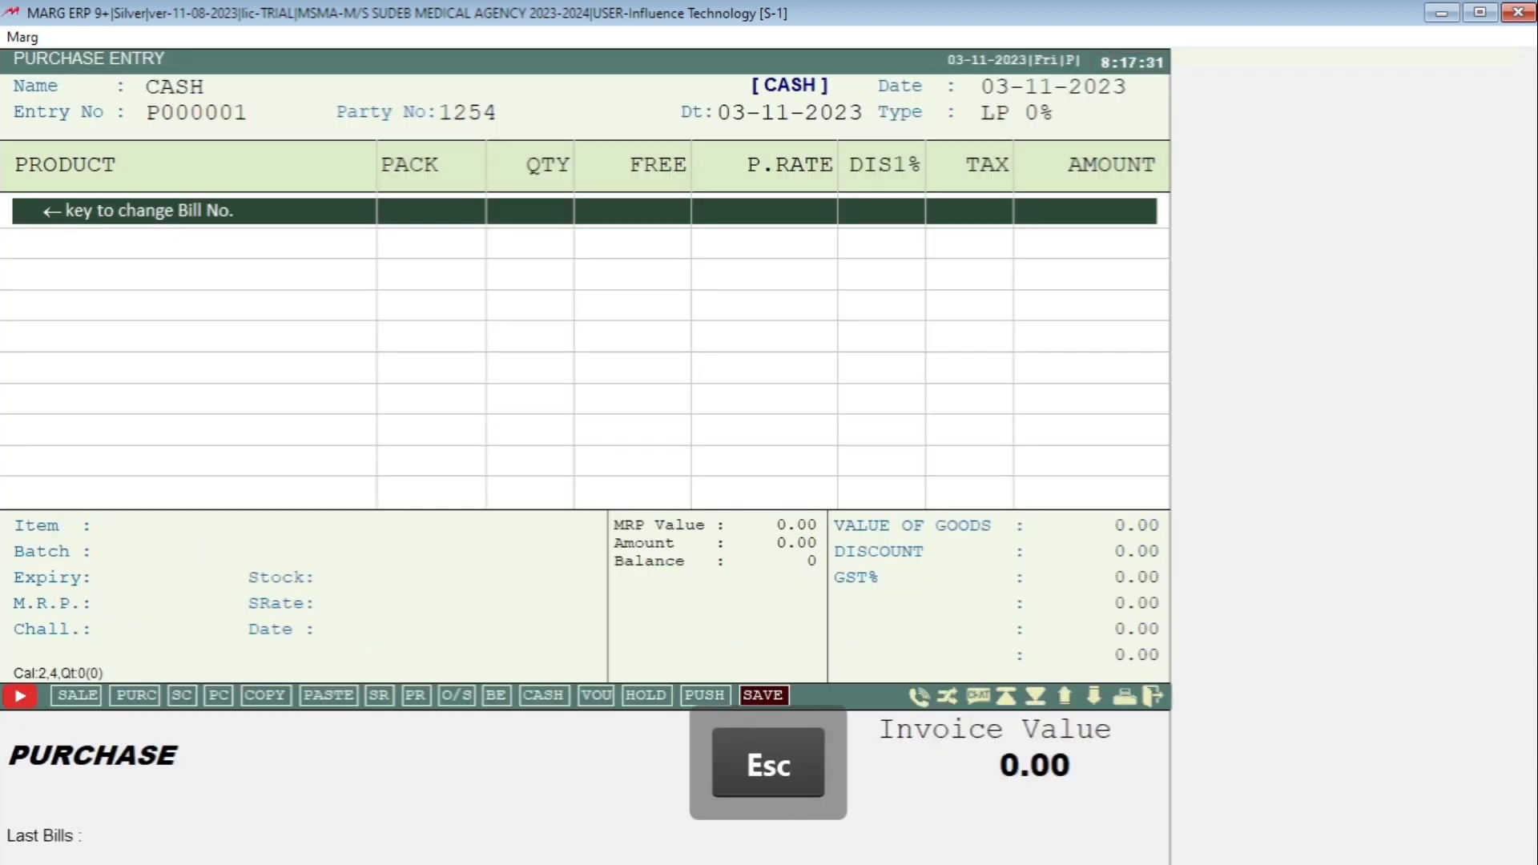